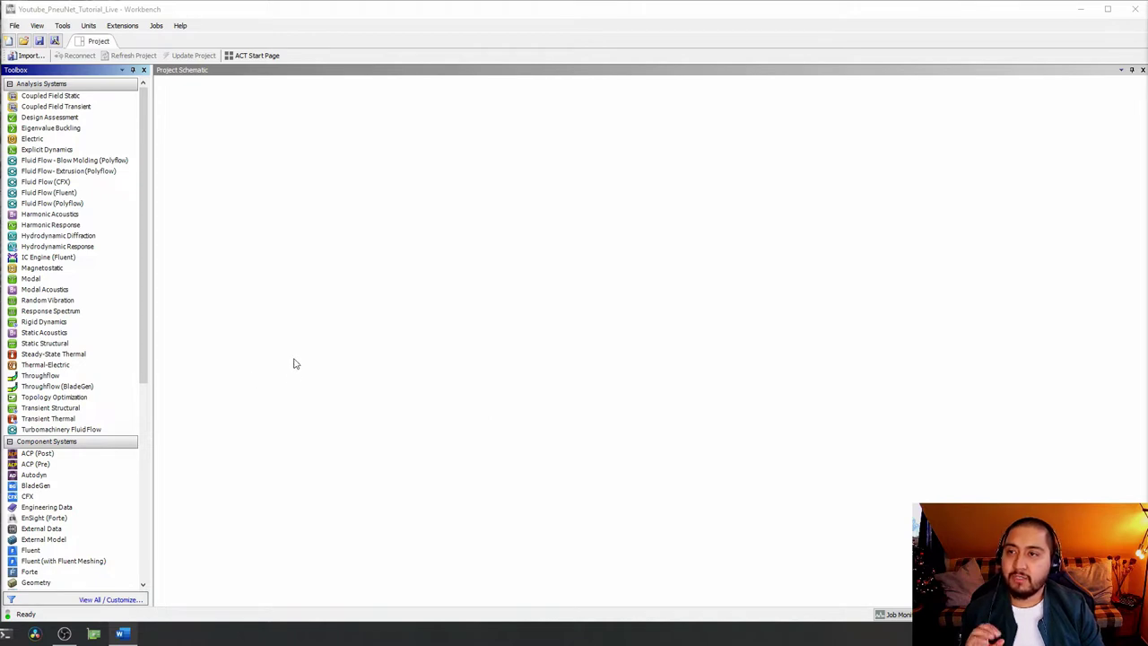
- Add a Static Structural analysis system to the empty project schematic
{"action": "left_click", "coordinate": [283, 23]}
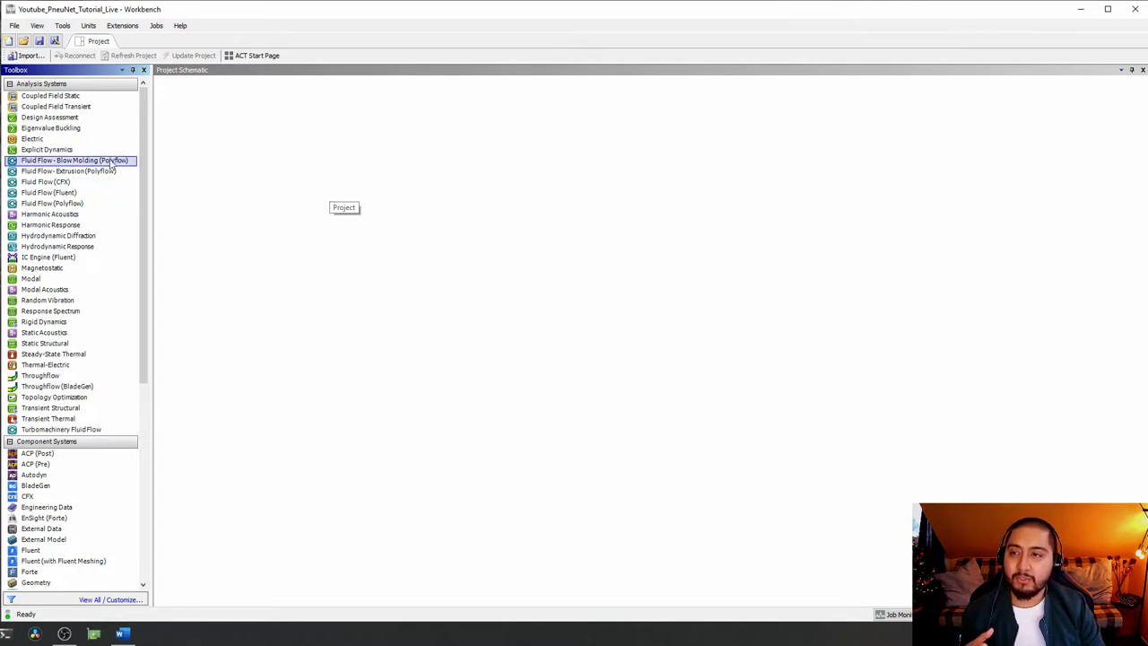
{"action": "scroll", "coordinate": [112, 165], "scroll_direction": "down", "scroll_amount": 5}
{"action": "scroll", "coordinate": [112, 165], "scroll_direction": "down", "scroll_amount": 2}
{"action": "scroll", "coordinate": [105, 156], "scroll_direction": "up", "scroll_amount": 8}
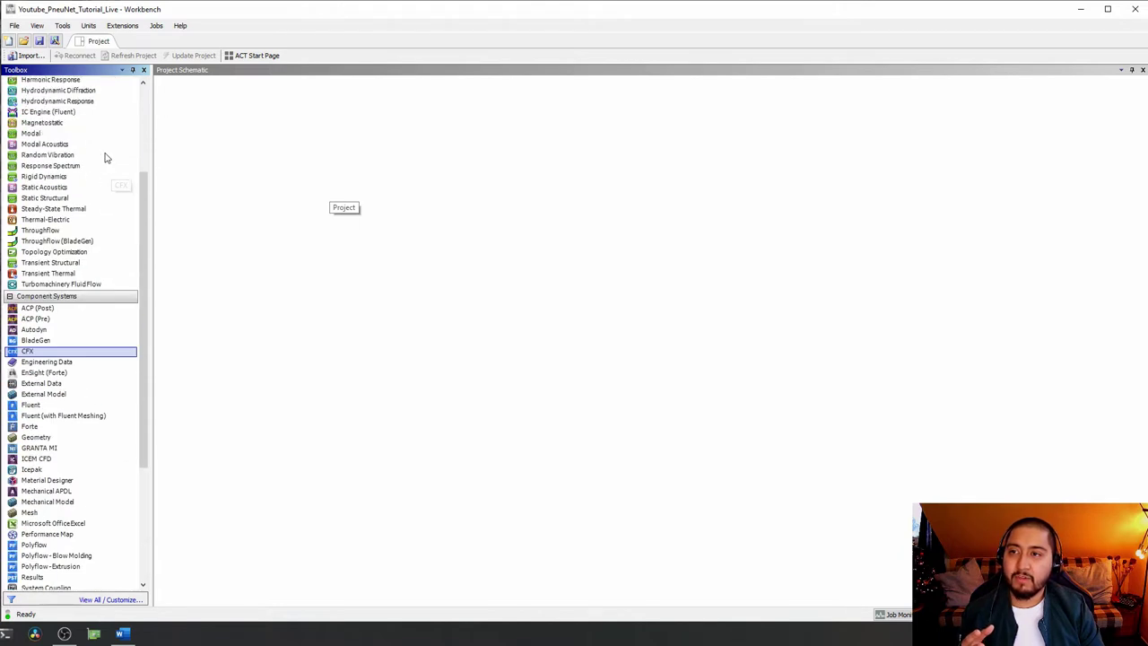
{"action": "scroll", "coordinate": [108, 154], "scroll_direction": "up", "scroll_amount": 3}
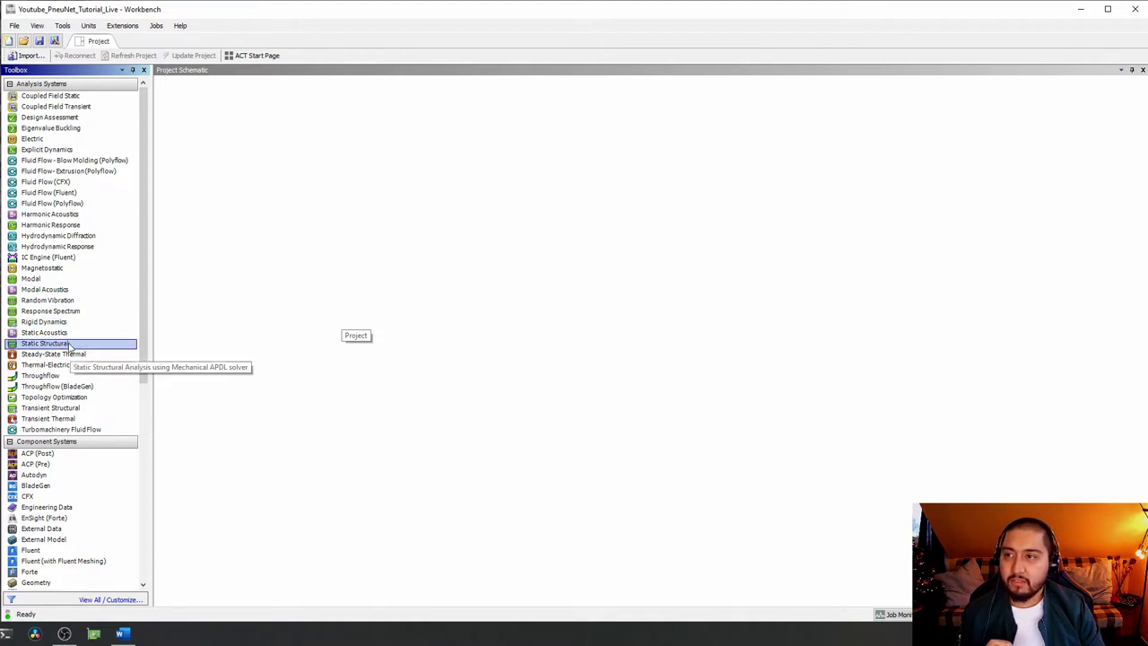
{"action": "left_click_drag", "start_coordinate": [64, 345], "coordinate": [228, 121]}
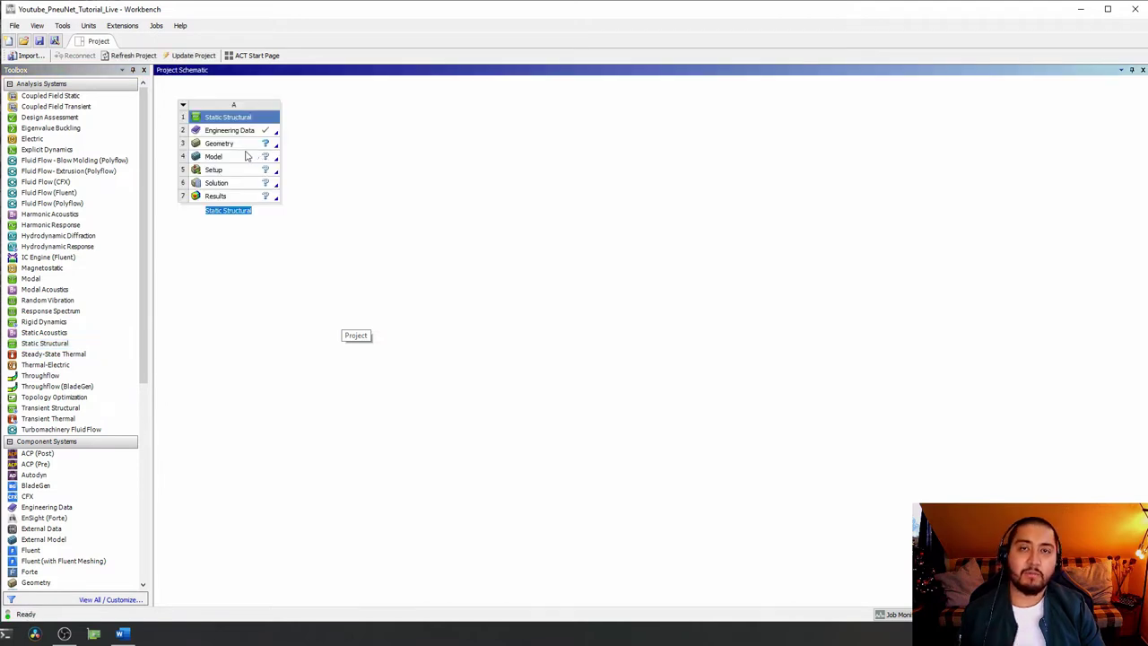
- Review the cells of the Static Structural system, from Engineering Data through Geometry, Model, Setup and Solution to Results
{"action": "left_click", "coordinate": [239, 134]}
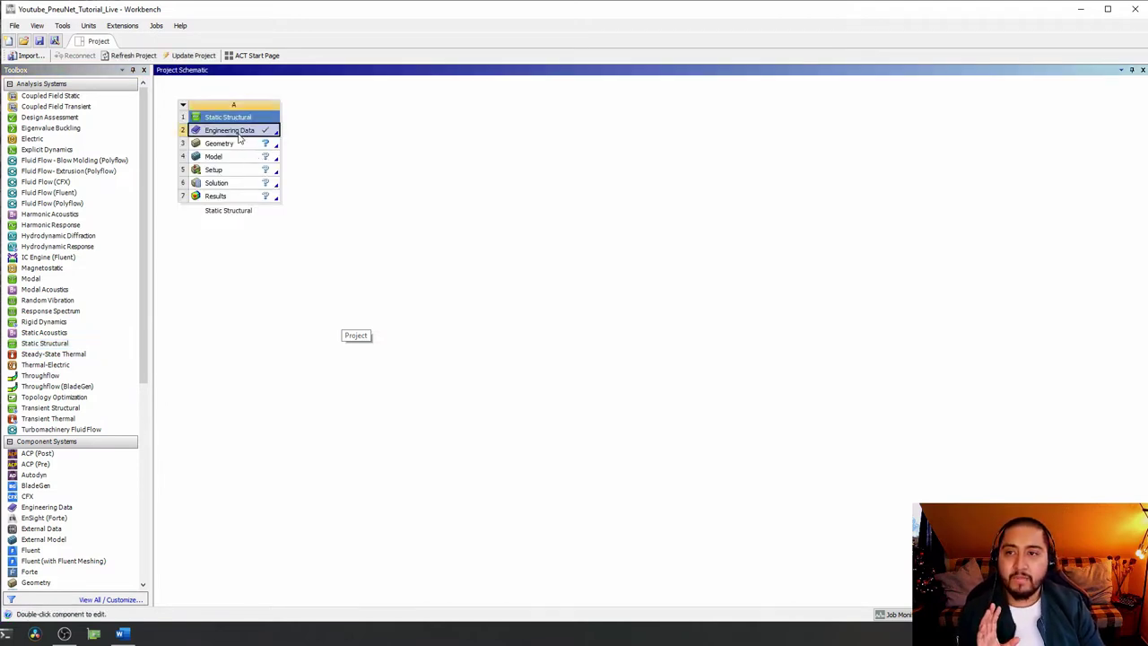
{"action": "left_click", "coordinate": [359, 153]}
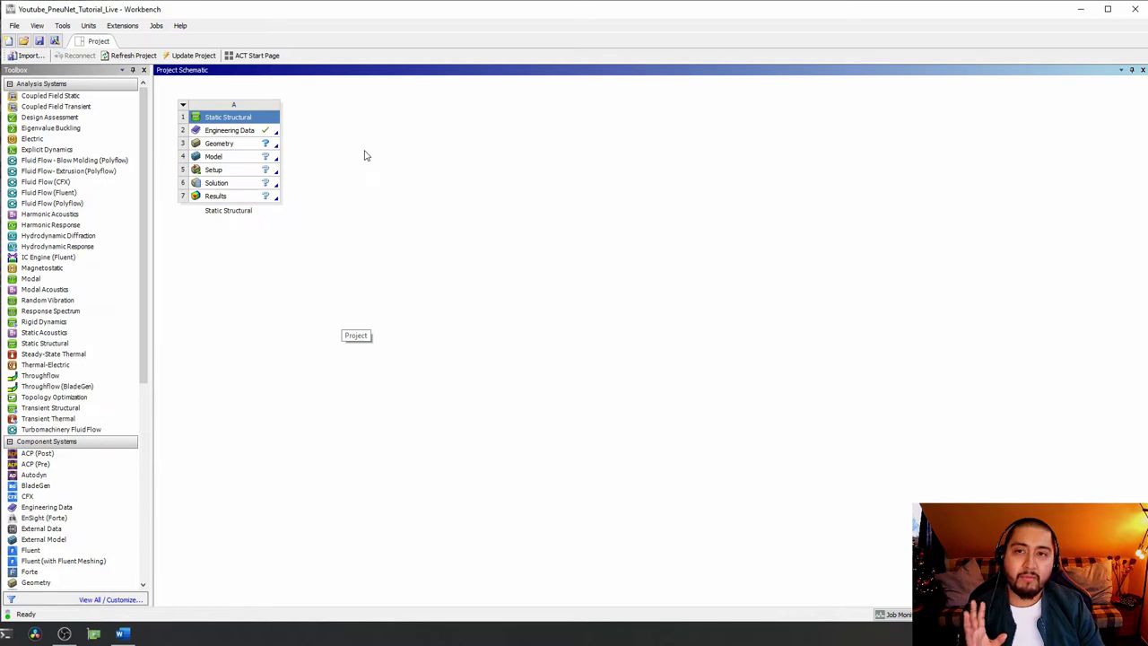
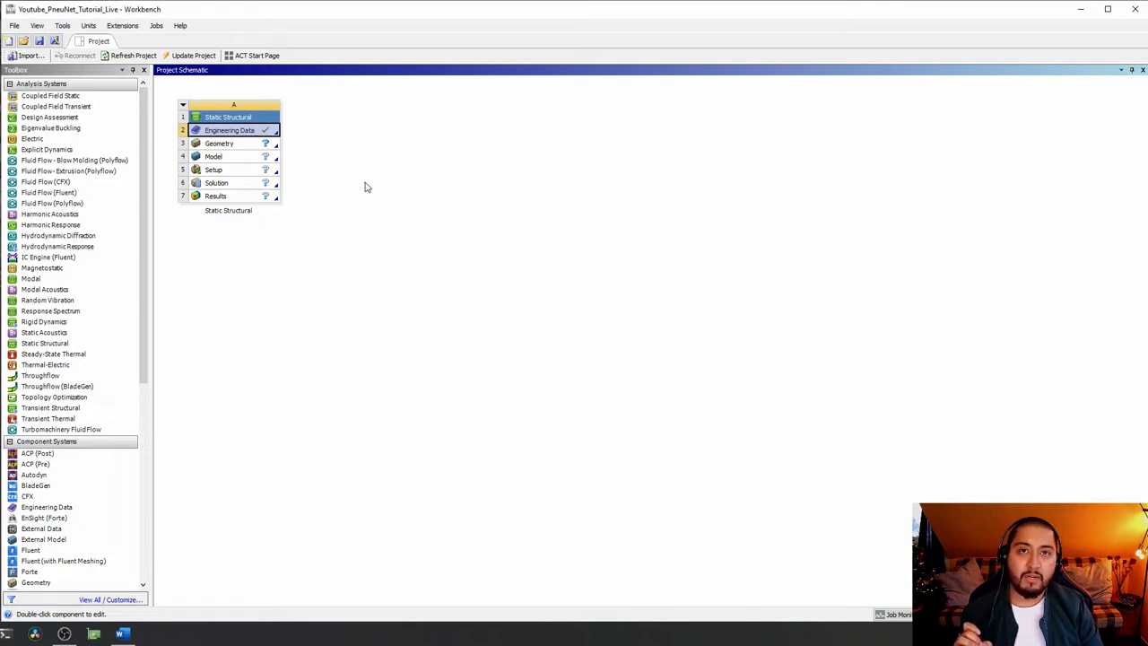
{"action": "left_click", "coordinate": [221, 145]}
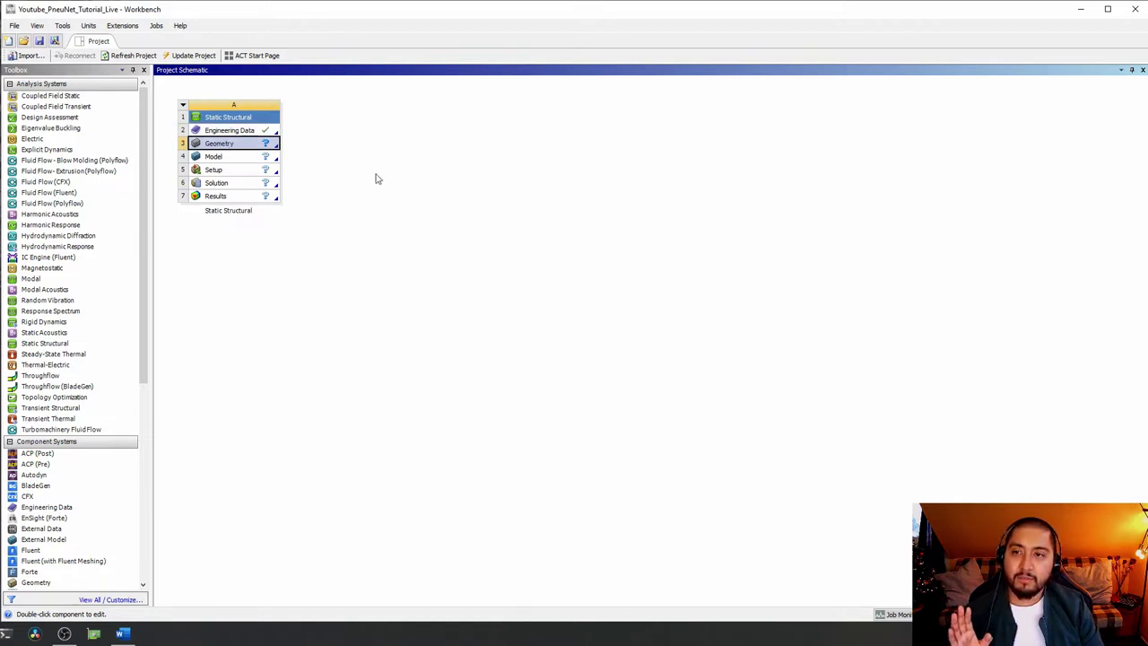
{"action": "left_click", "coordinate": [247, 164]}
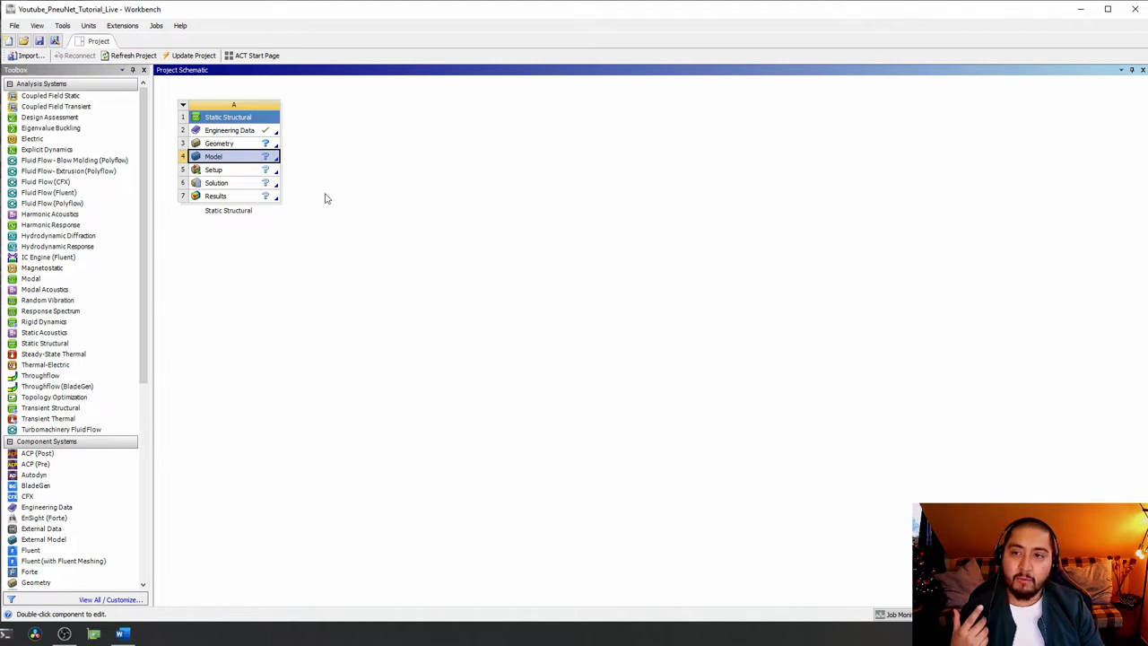
{"action": "left_click", "coordinate": [220, 169]}
{"action": "key", "text": "Down"}
{"action": "key", "text": "Down"}
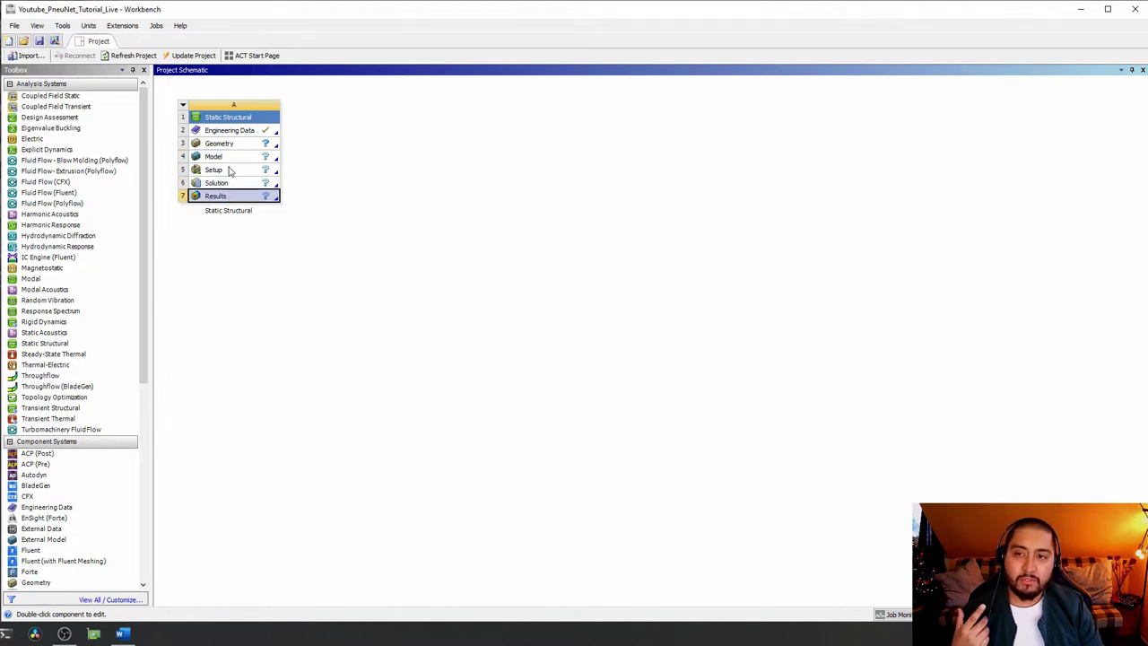
{"action": "key", "text": "Up"}
{"action": "key", "text": "Up"}
{"action": "key", "text": "Up"}
{"action": "key", "text": "Down"}
{"action": "key", "text": "Down"}
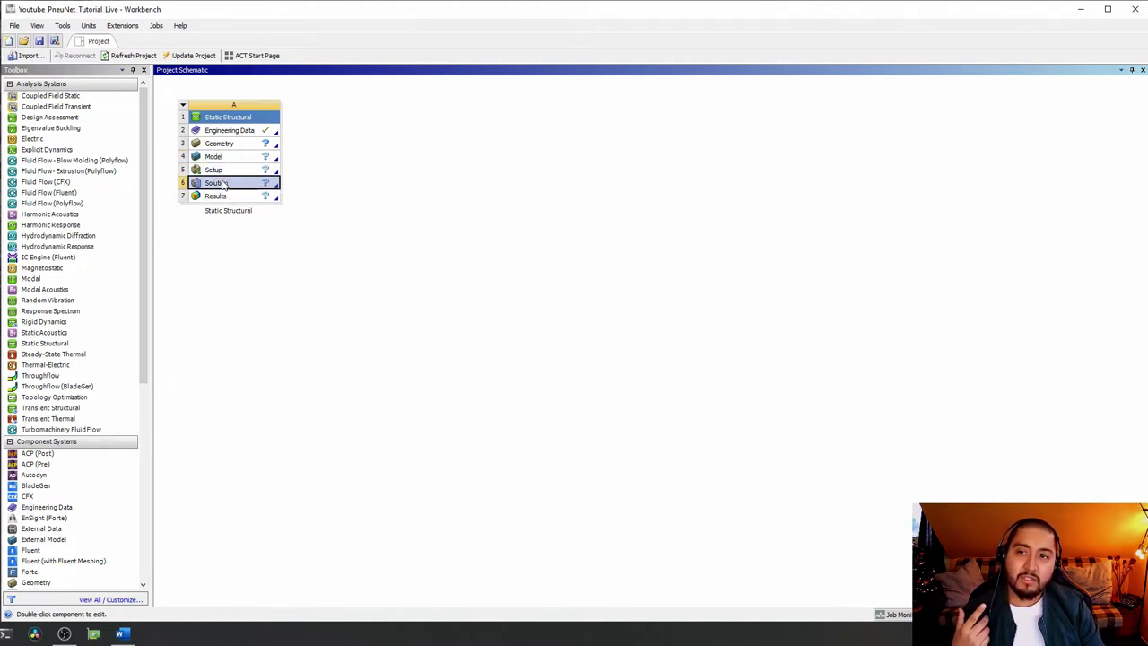
{"action": "key", "text": "Up"}
{"action": "key", "text": "Up"}
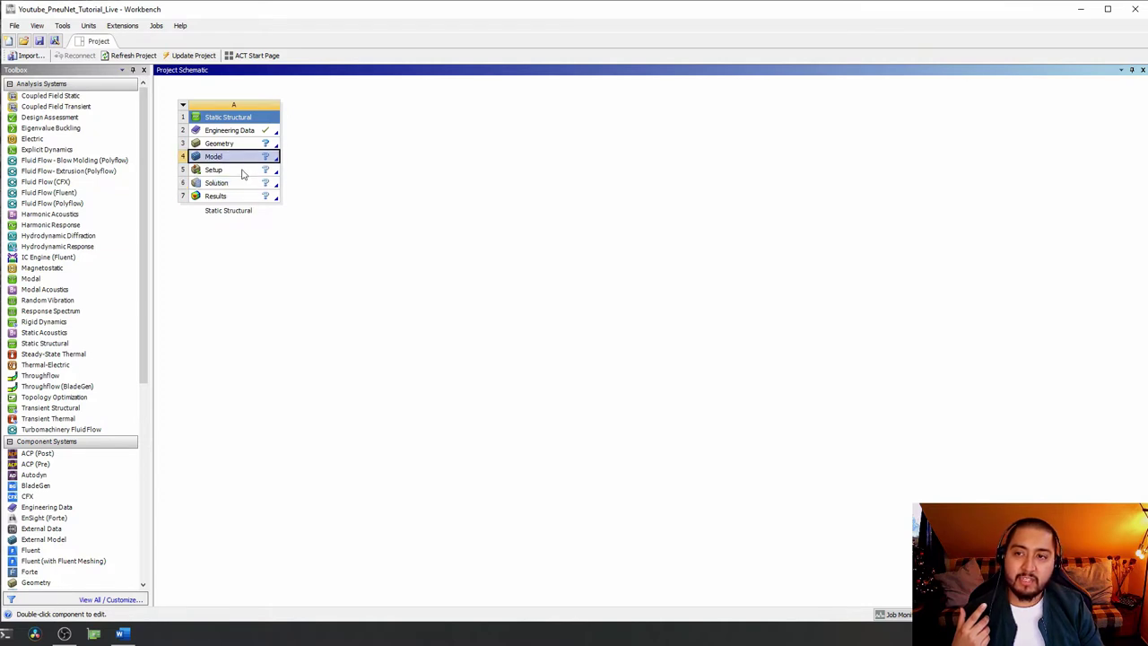
{"action": "key", "text": "Down"}
{"action": "key", "text": "Down"}
{"action": "key", "text": "Down"}
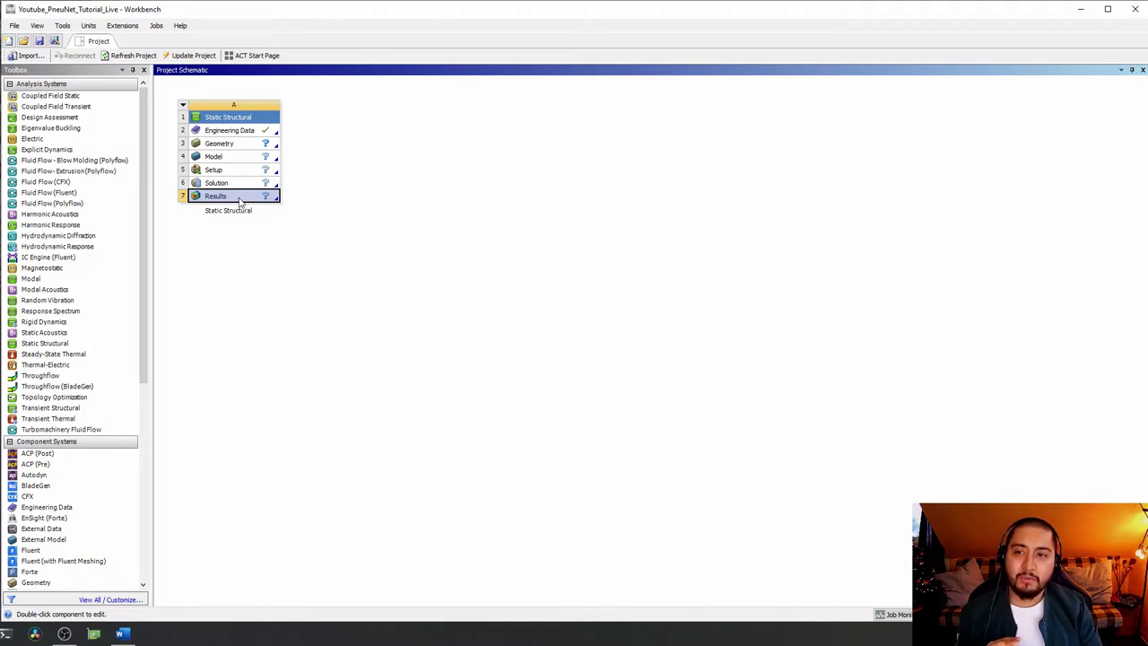
{"action": "left_click", "coordinate": [242, 163]}
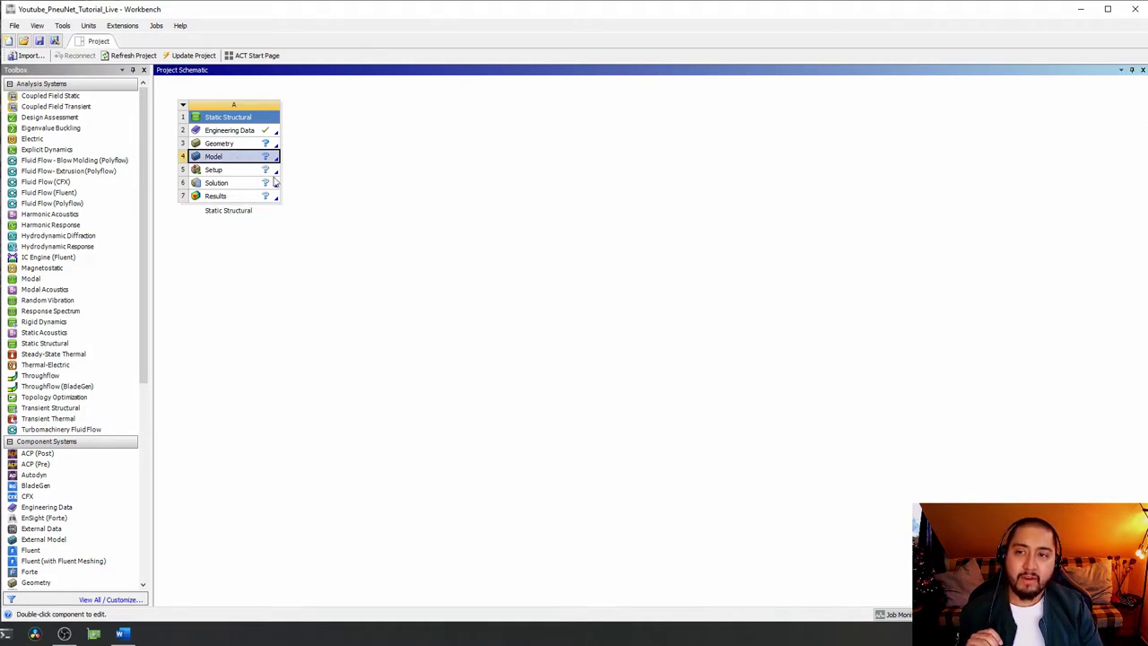
{"action": "left_click", "coordinate": [237, 170]}
{"action": "left_click", "coordinate": [238, 158]}
{"action": "left_click", "coordinate": [238, 143]}
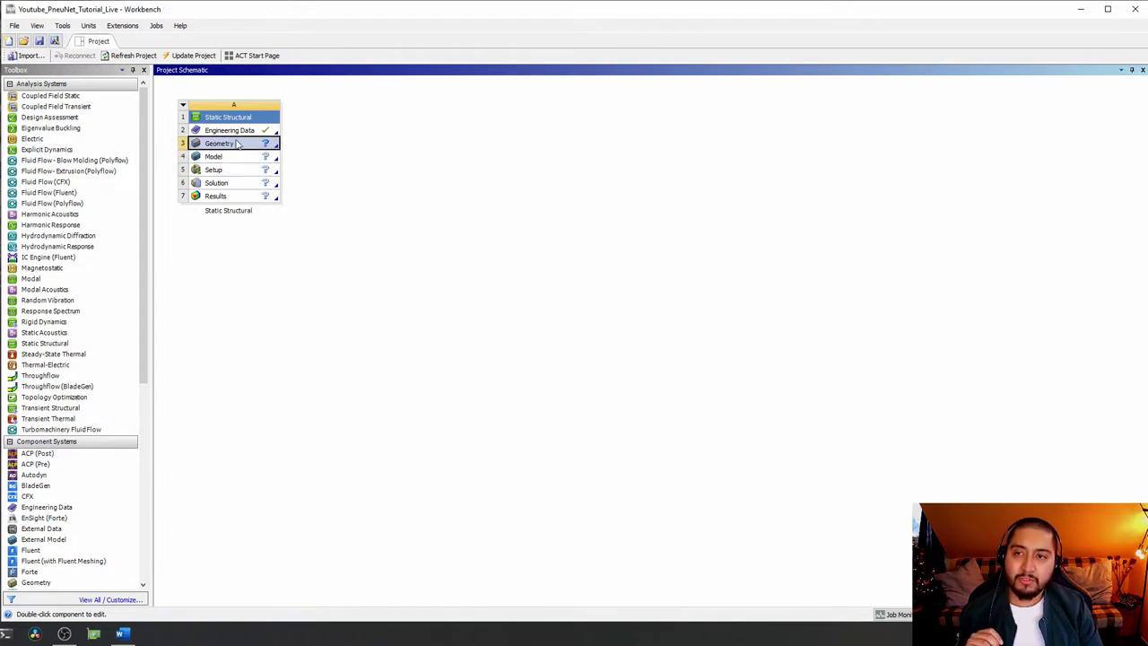
- Open the system's Engineering Data and delete the default Structural Steel material
{"action": "left_click", "coordinate": [239, 132]}
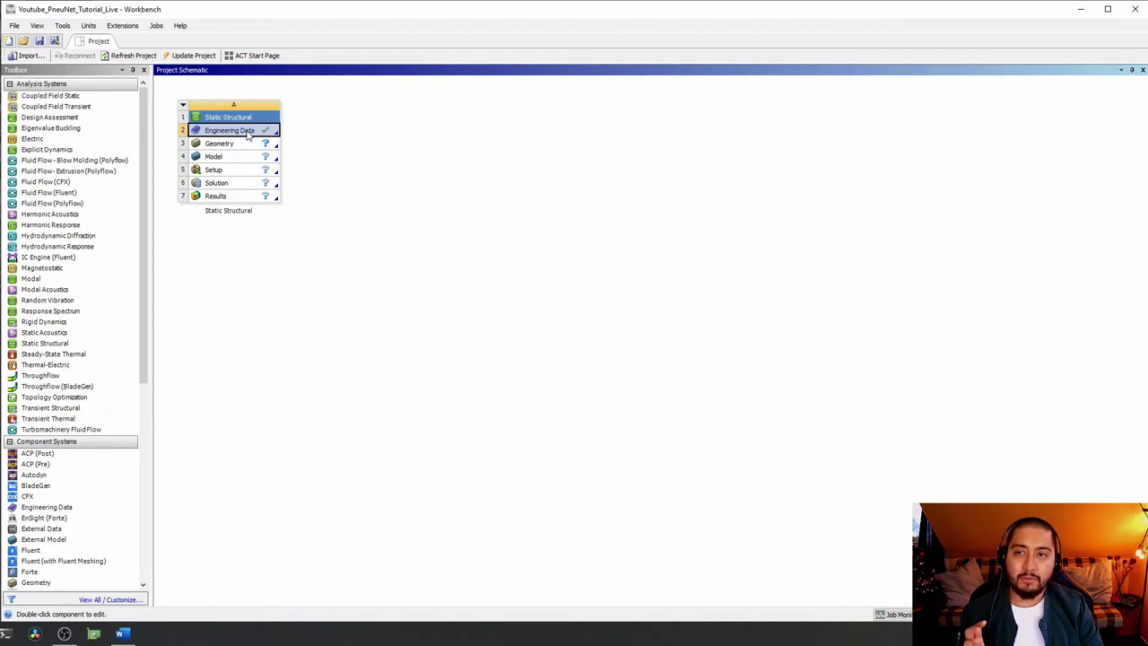
{"action": "double_click", "coordinate": [247, 131]}
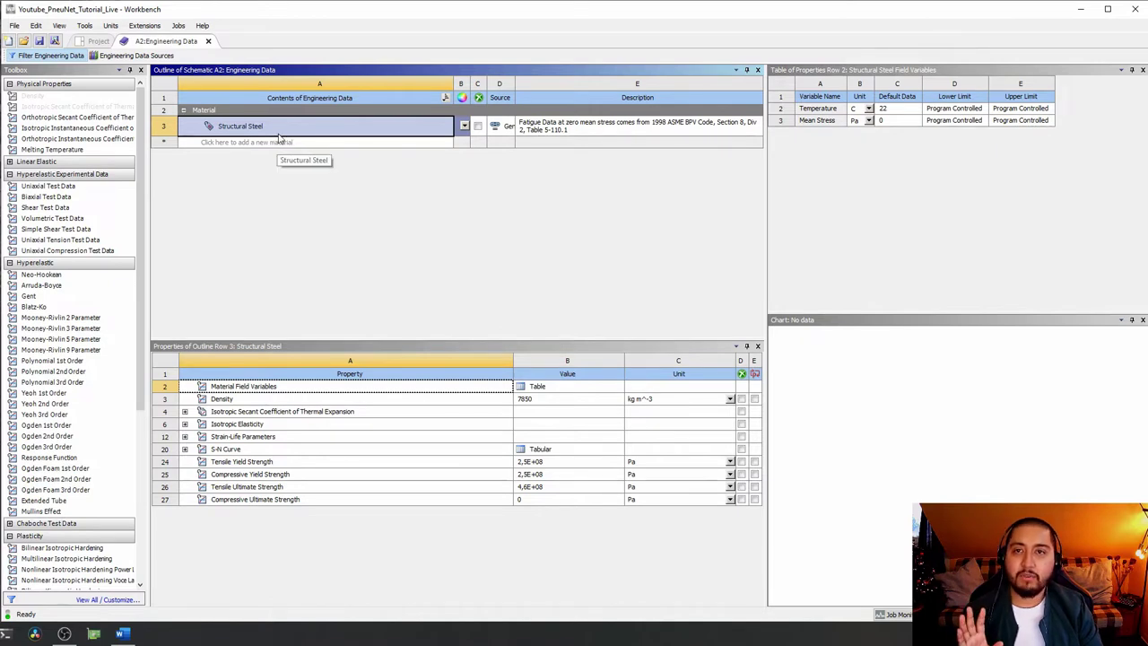
{"action": "right_click", "coordinate": [281, 136]}
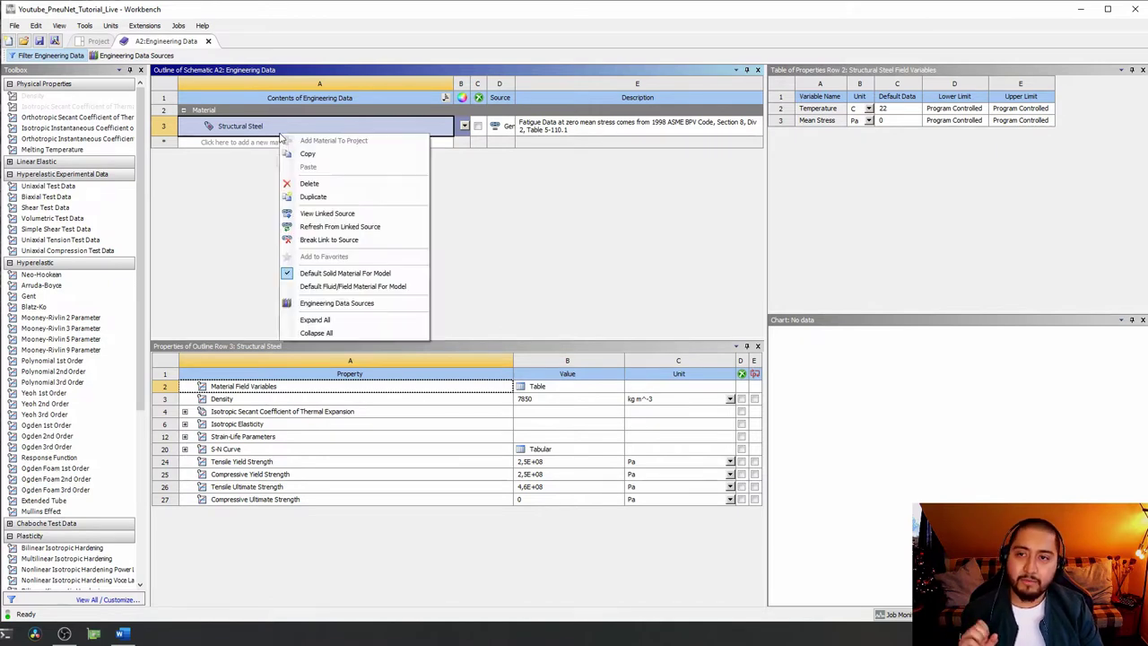
{"action": "left_click", "coordinate": [309, 183]}
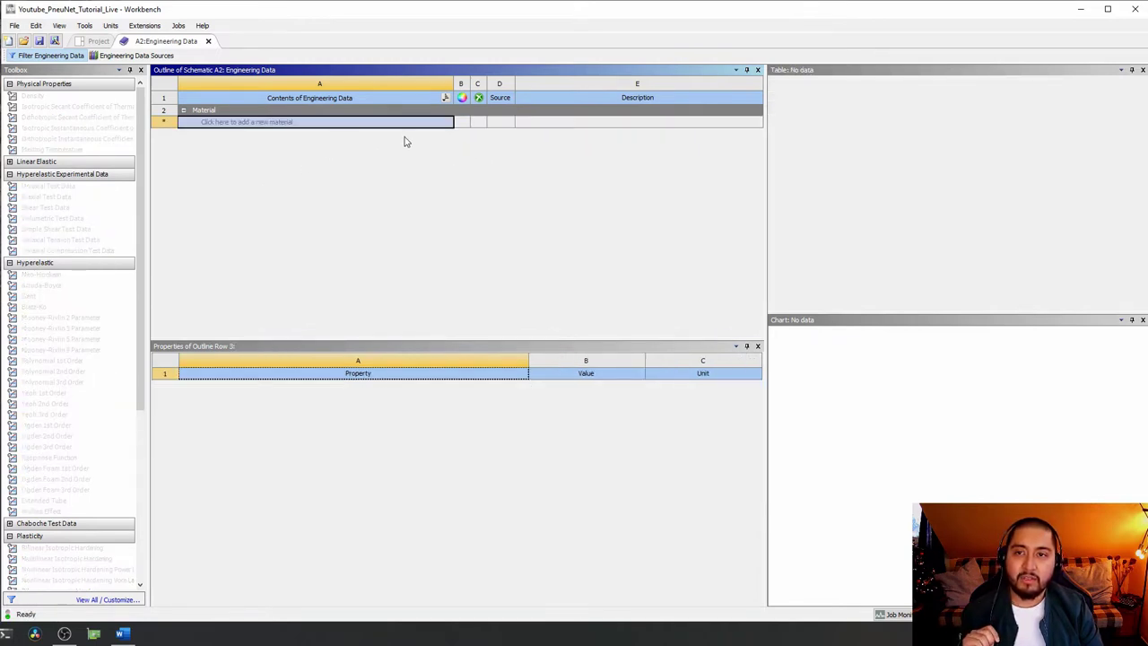
- Add Elastomer Sample (Yeoh) from the Hyperelastic Materials data source to the project's engineering data
{"action": "left_click", "coordinate": [467, 124]}
{"action": "left_click", "coordinate": [256, 123]}
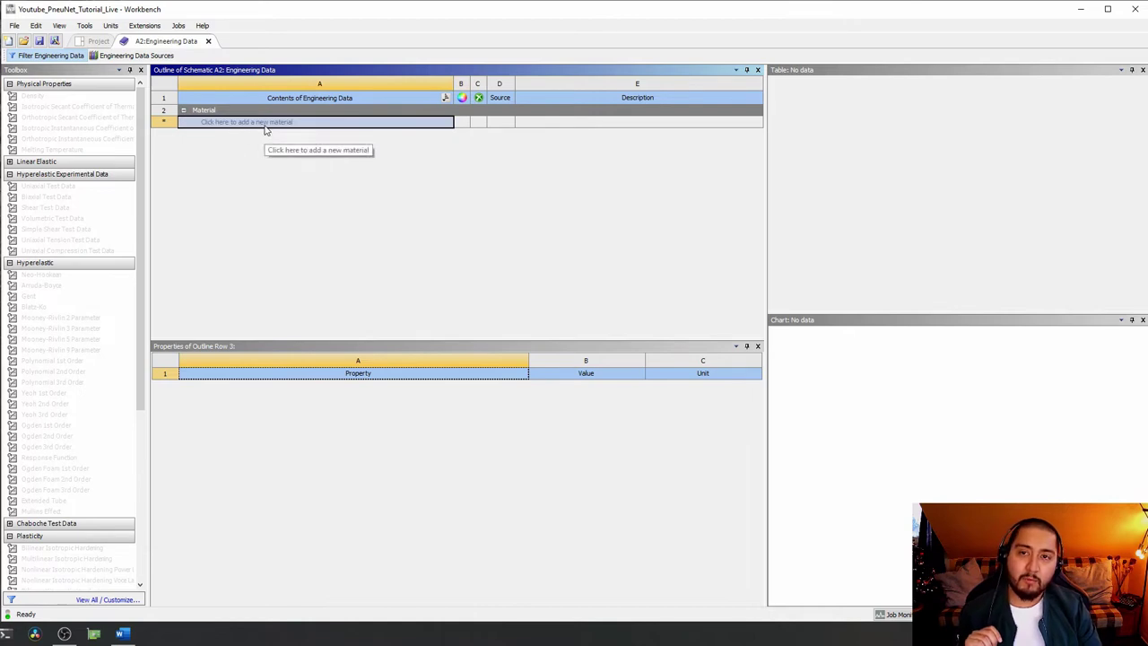
{"action": "right_click", "coordinate": [265, 130]}
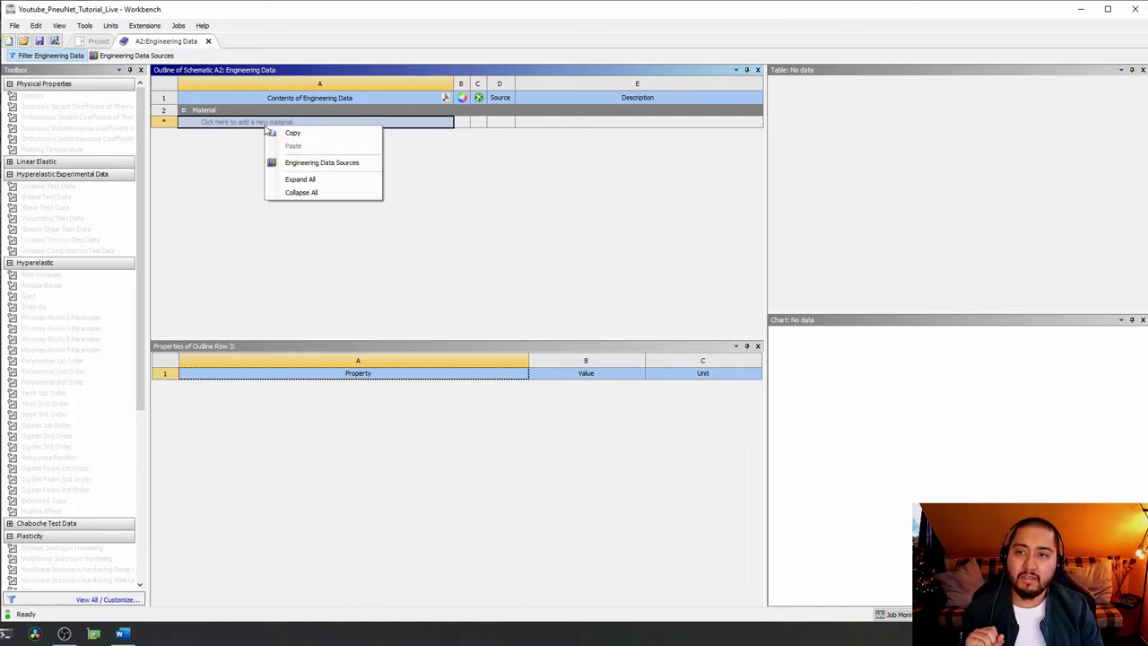
{"action": "left_click", "coordinate": [316, 164]}
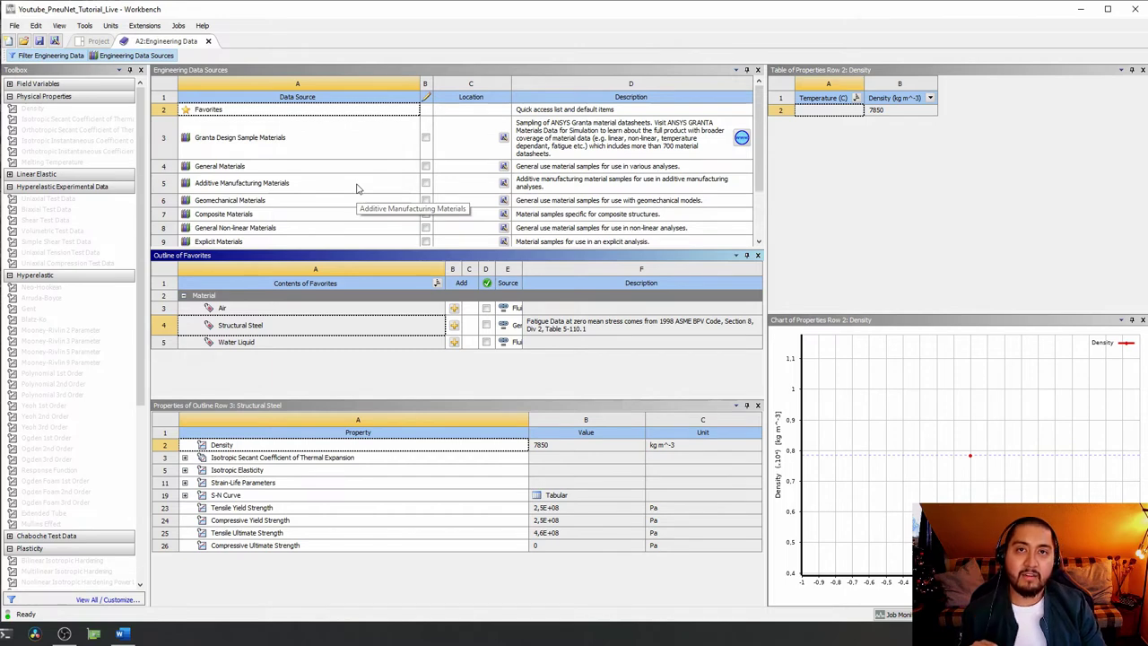
{"action": "scroll", "coordinate": [356, 188], "scroll_direction": "down", "scroll_amount": 1}
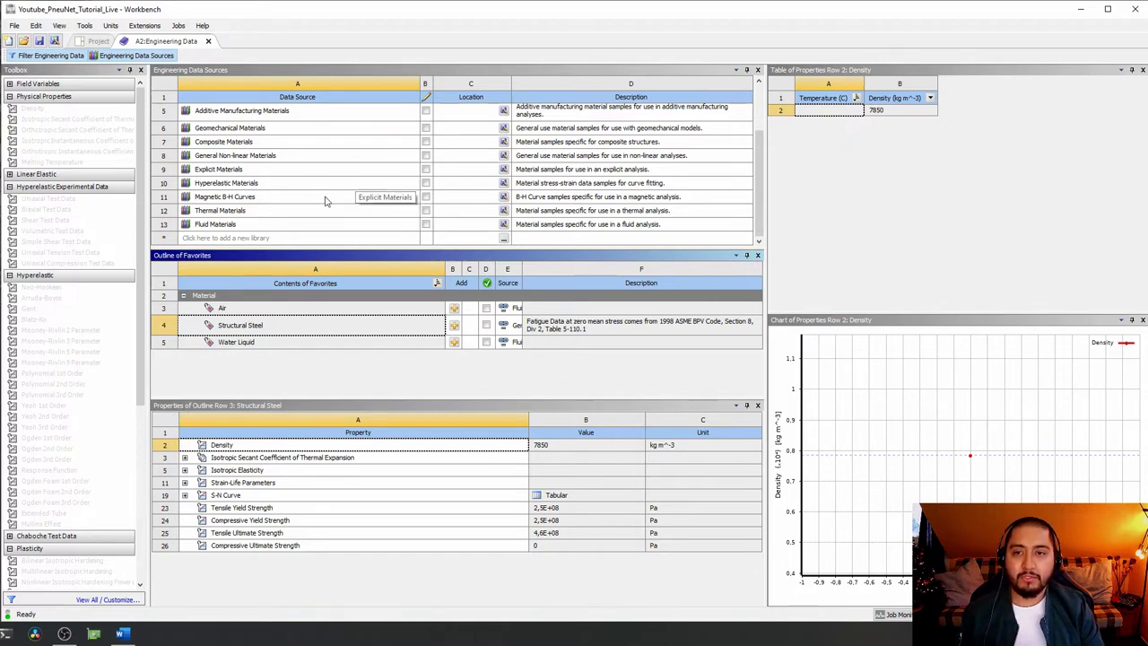
{"action": "left_click", "coordinate": [252, 184]}
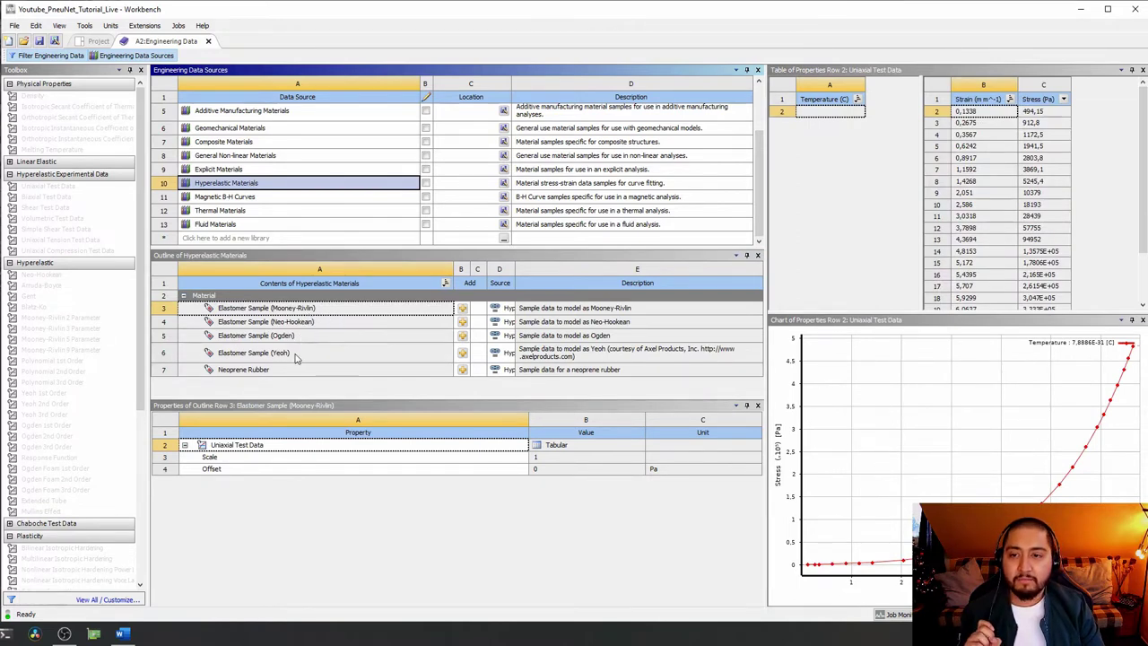
{"action": "left_click", "coordinate": [288, 358]}
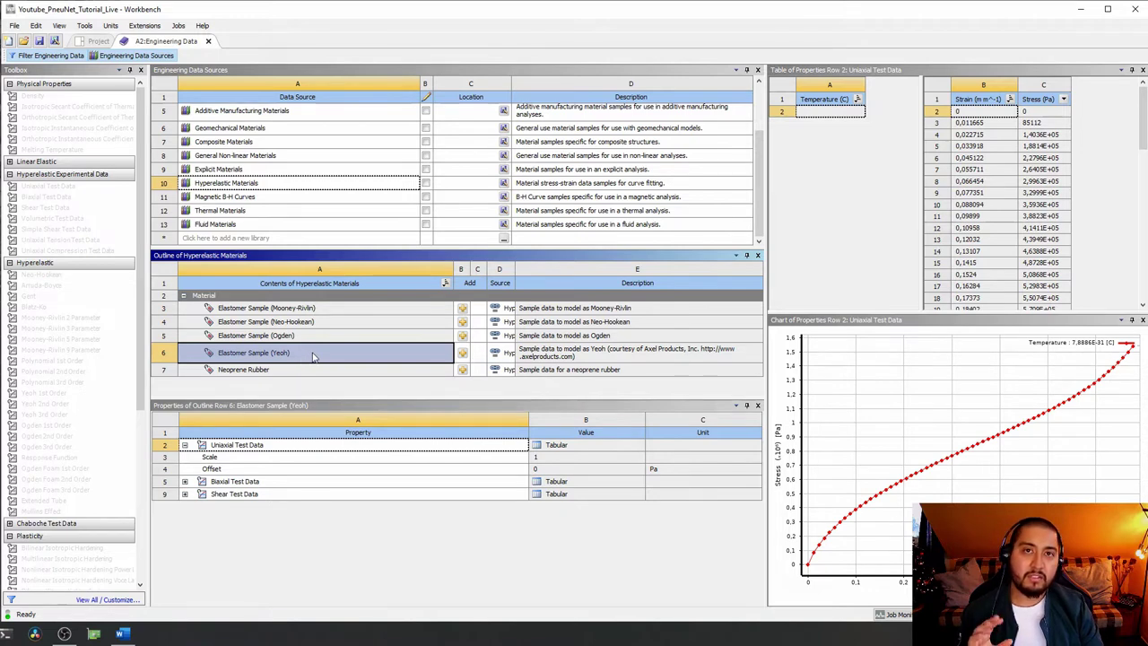
{"action": "left_click", "coordinate": [462, 355]}
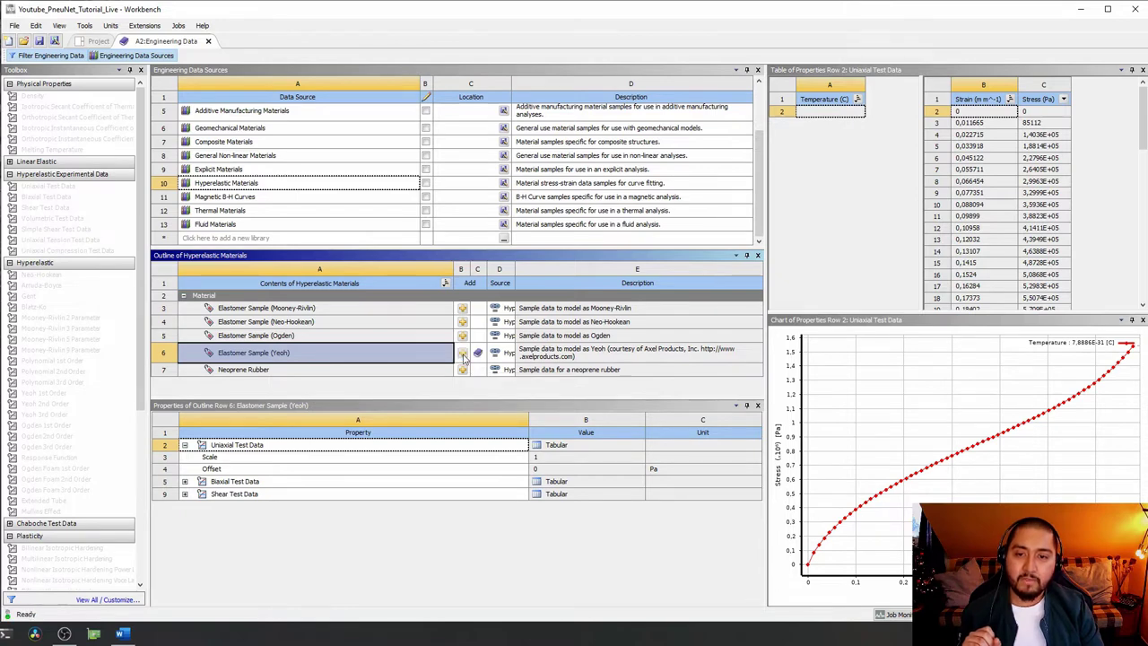
- Return from the data sources to the project's materials and examine the Yeoh elastomer's uniaxial, biaxial and shear test data
{"action": "left_click", "coordinate": [139, 56]}
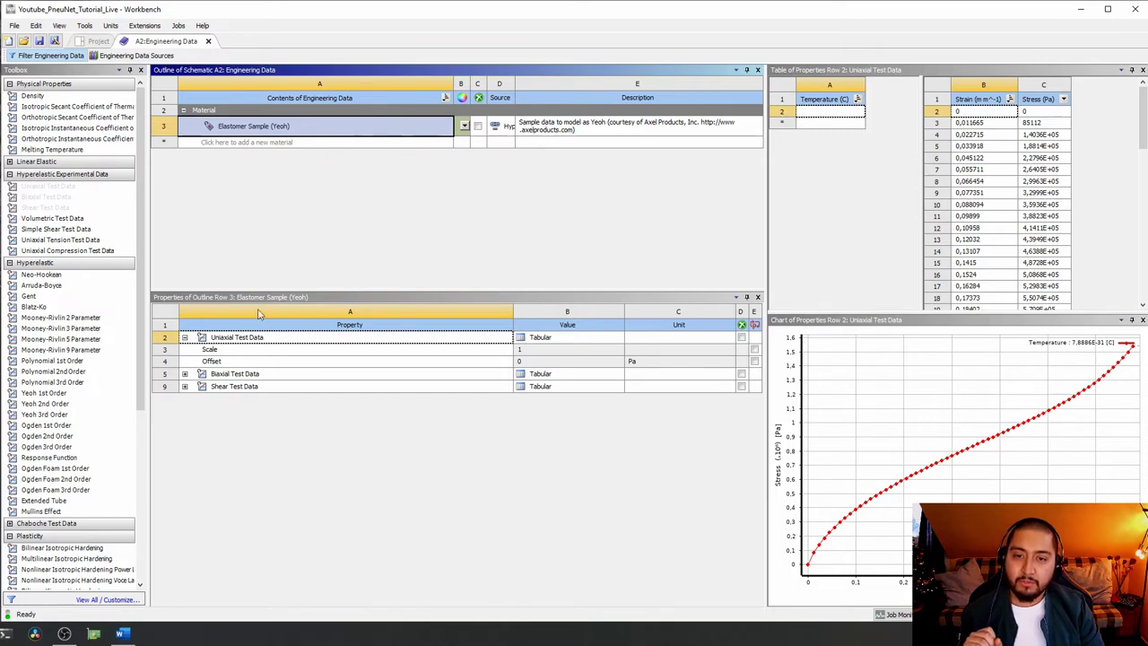
{"action": "left_click", "coordinate": [280, 339]}
{"action": "left_click", "coordinate": [269, 386]}
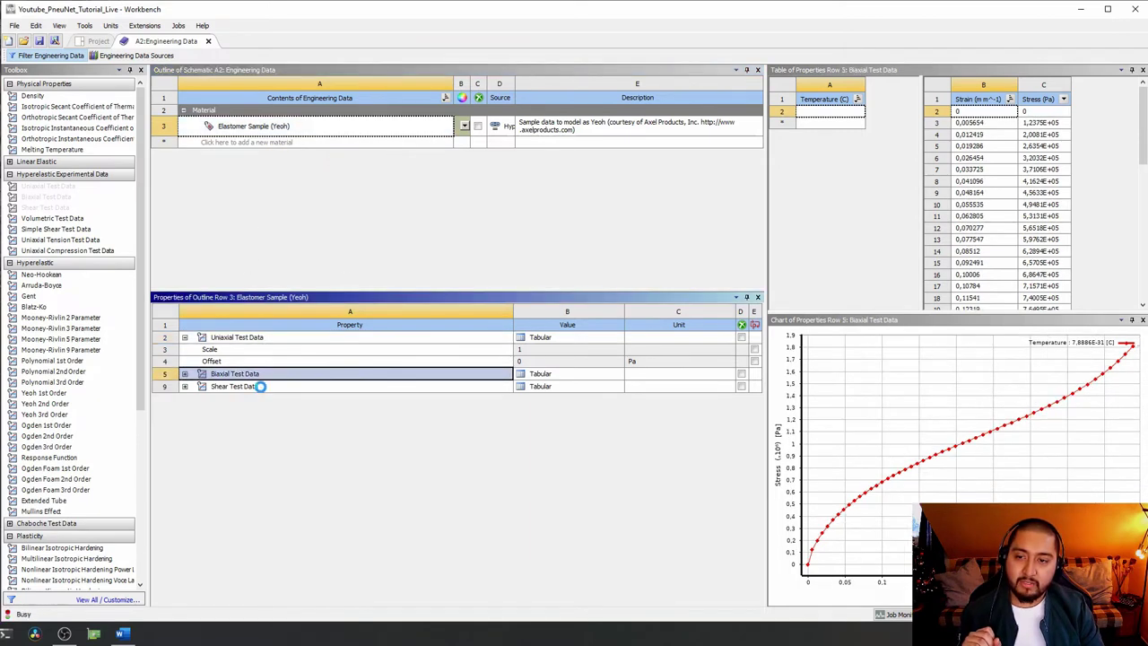
{"action": "left_click", "coordinate": [253, 341]}
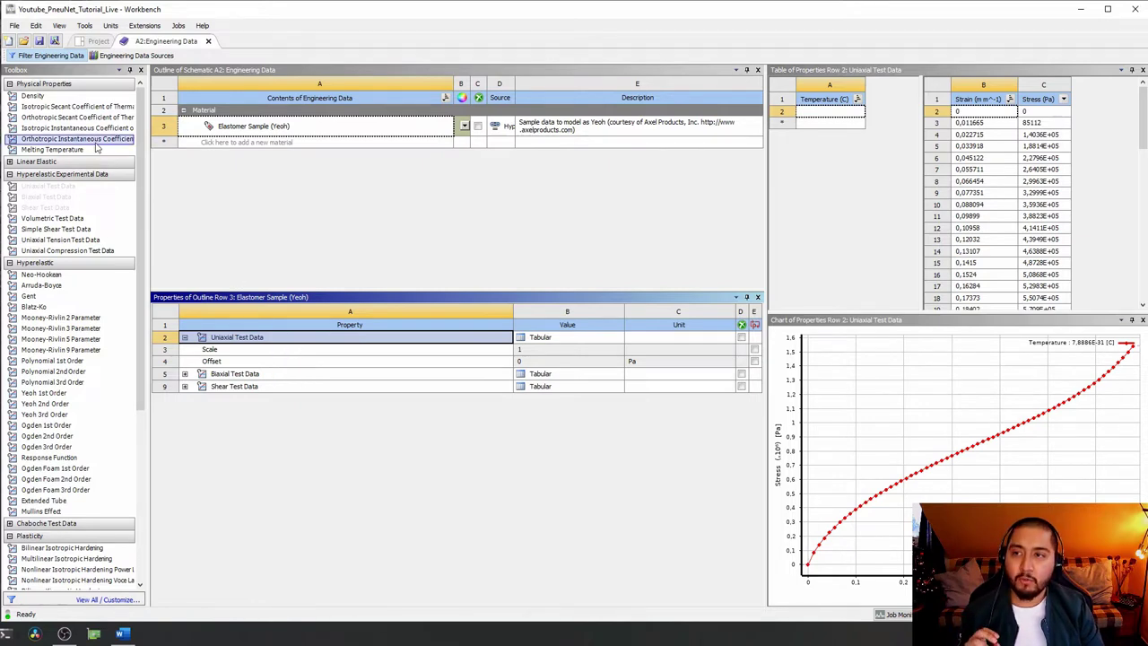
- Add a Density property to the Yeoh elastomer and enter 1049 as its value
{"action": "double_click", "coordinate": [82, 99]}
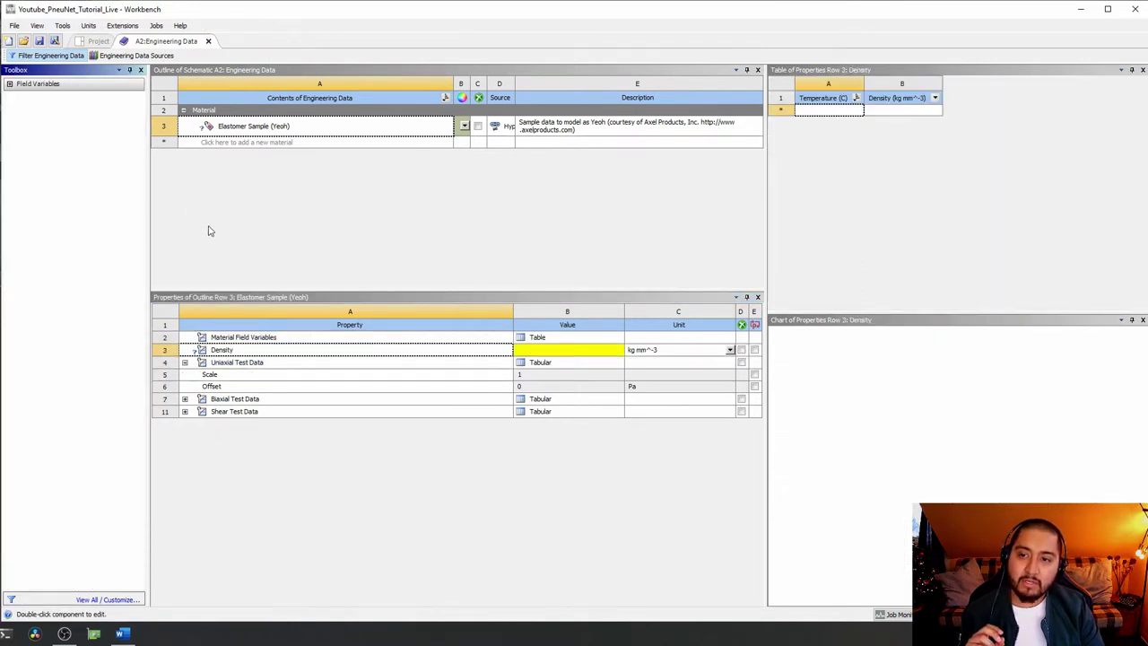
{"action": "left_click", "coordinate": [254, 352]}
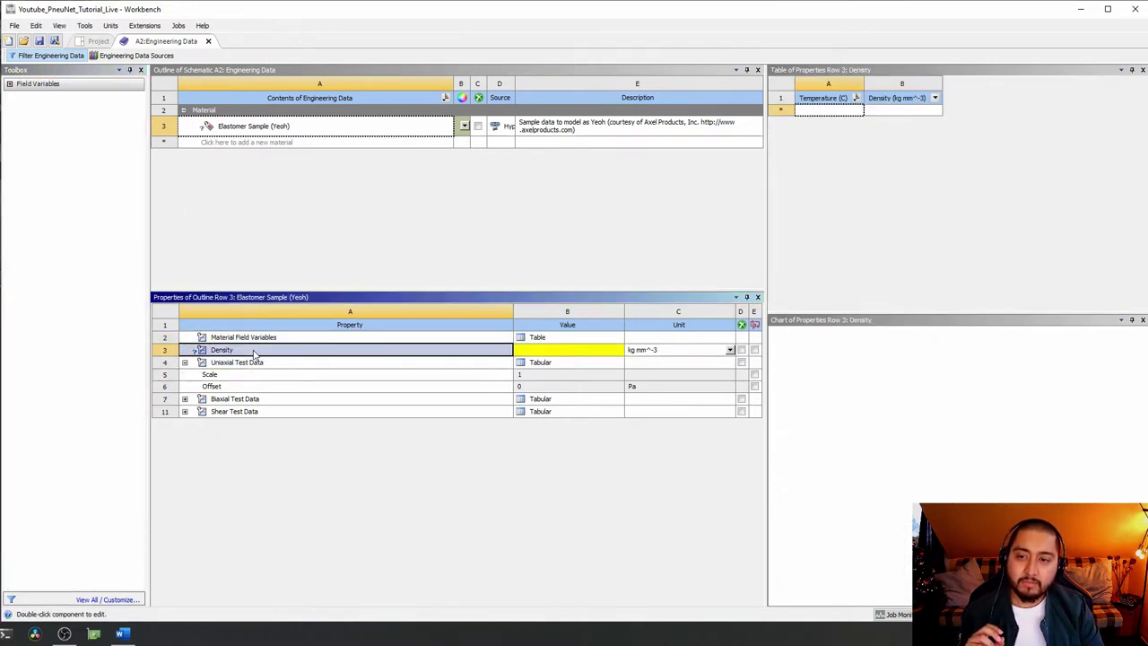
{"action": "left_click", "coordinate": [555, 354]}
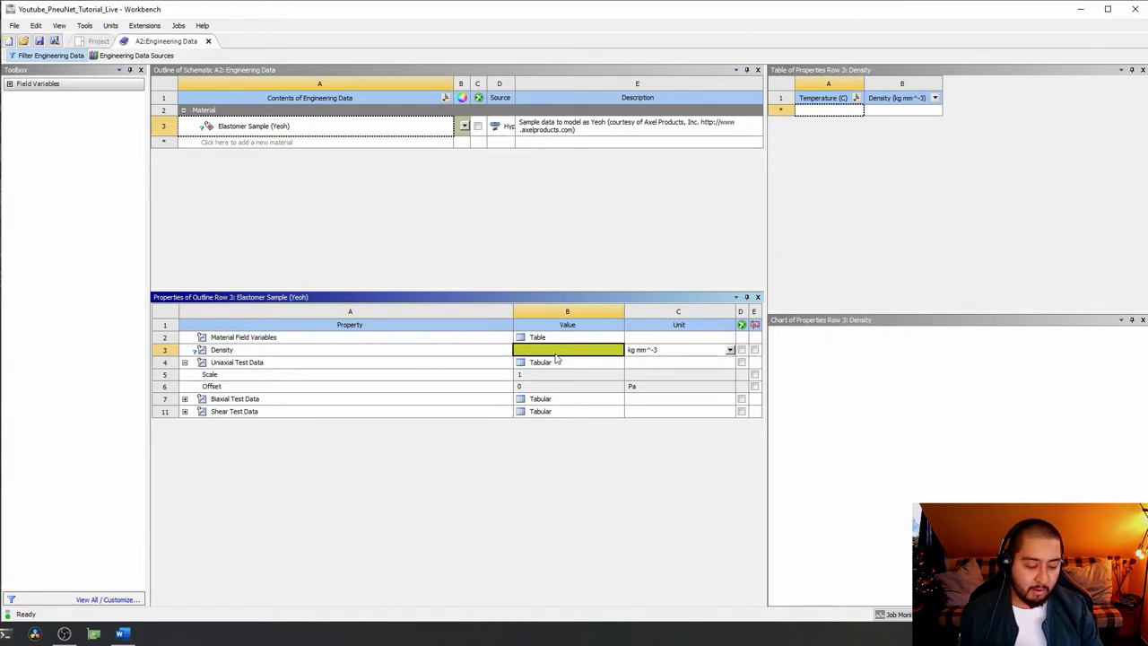
{"action": "type", "text": "1040"}
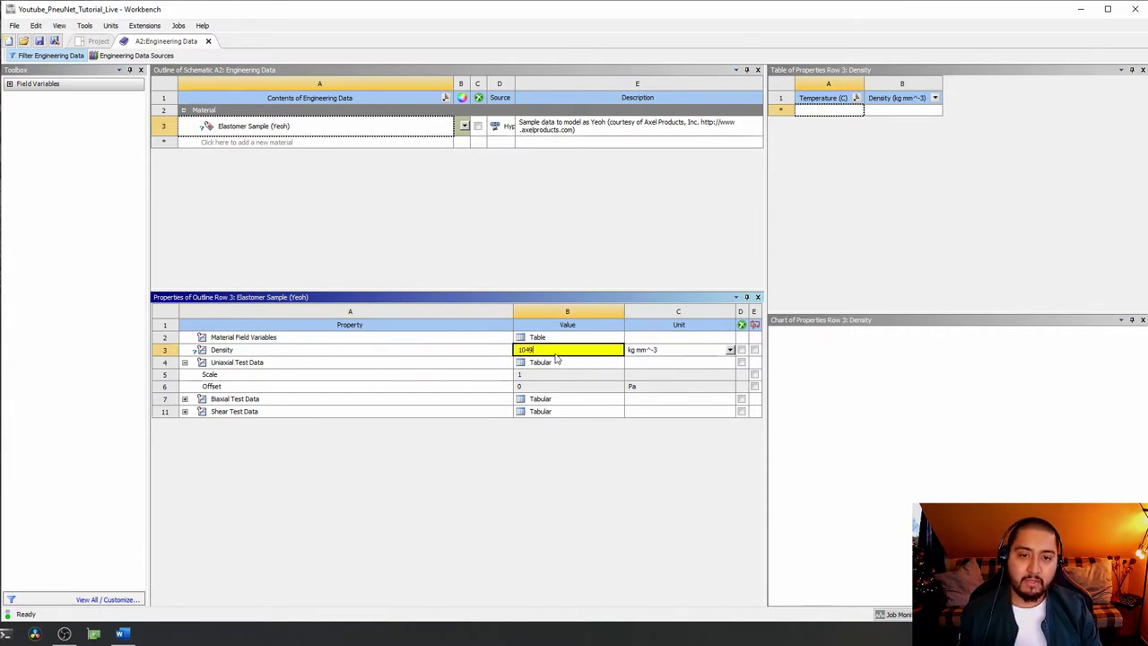
{"action": "left_click", "coordinate": [555, 361]}
- Change the elastomer's density unit to kg m^-3 and re-enter the density as 1049
{"action": "left_click", "coordinate": [730, 350]}
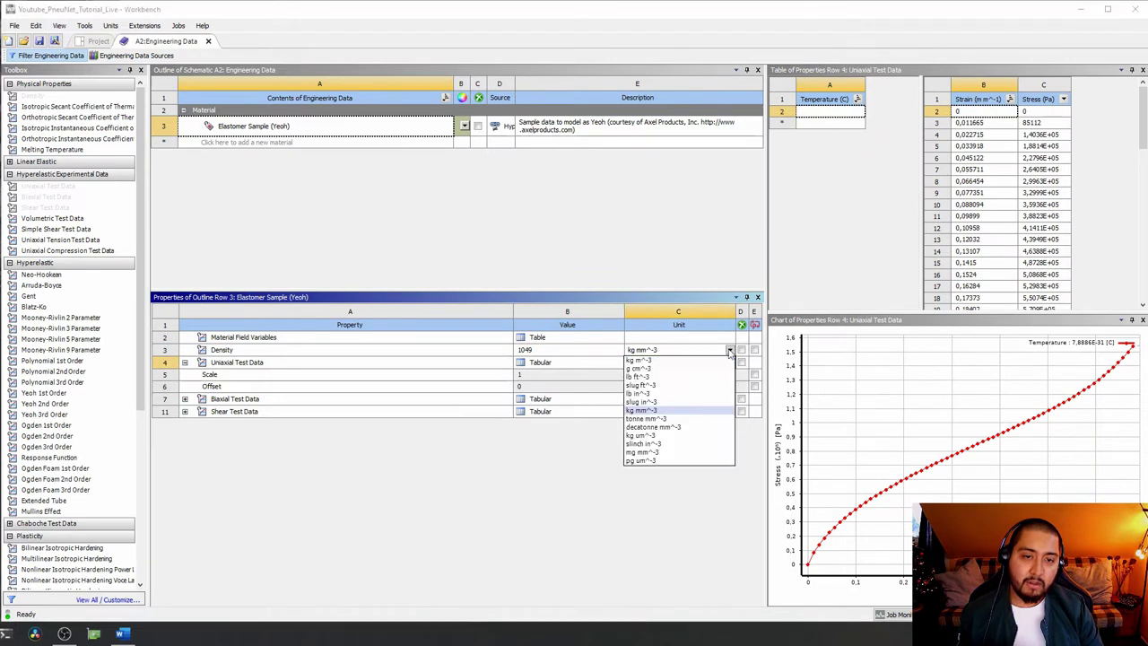
{"action": "left_click", "coordinate": [729, 352]}
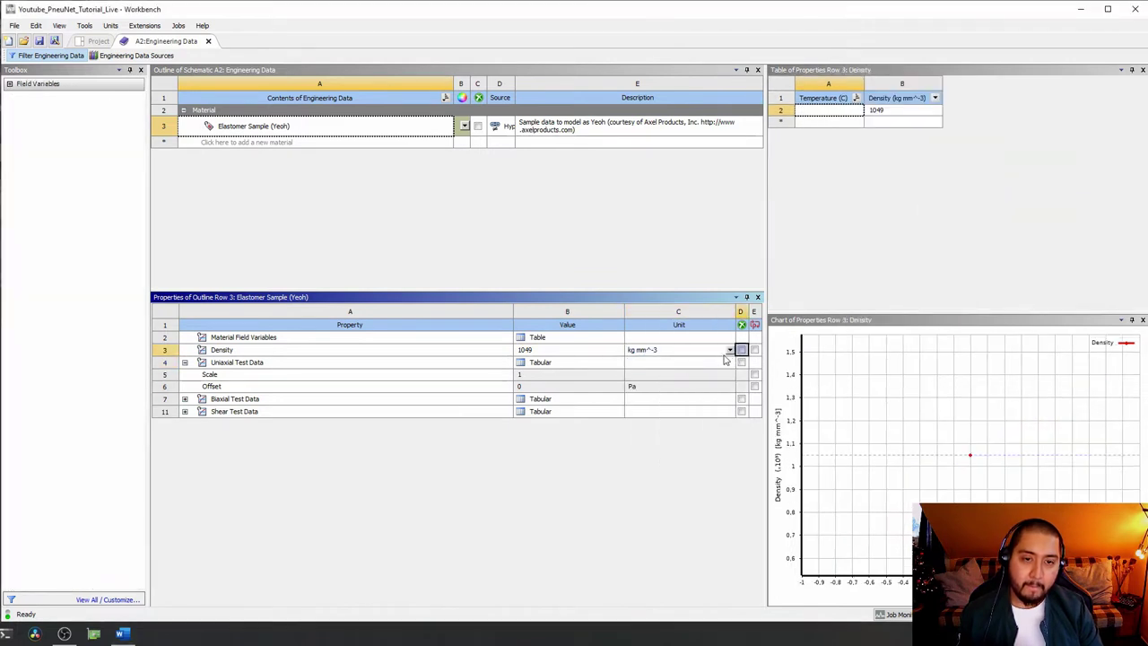
{"action": "left_click", "coordinate": [729, 349]}
{"action": "left_click", "coordinate": [689, 366]}
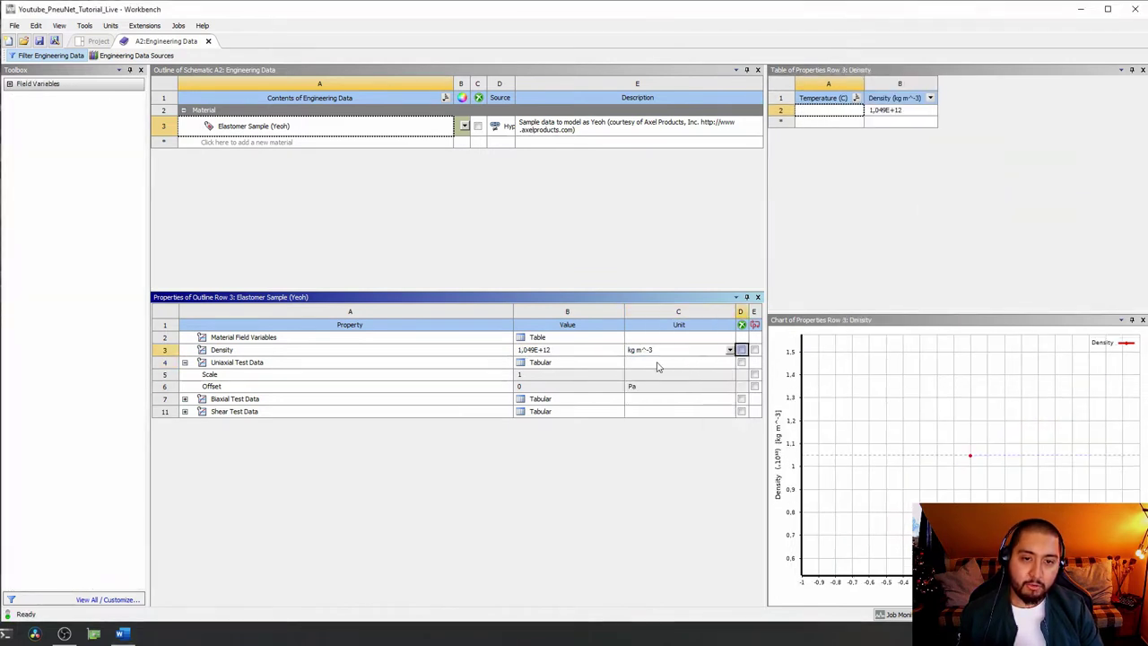
{"action": "left_click", "coordinate": [567, 350]}
{"action": "type", "text": "1049"}
{"action": "key", "text": "Return"}
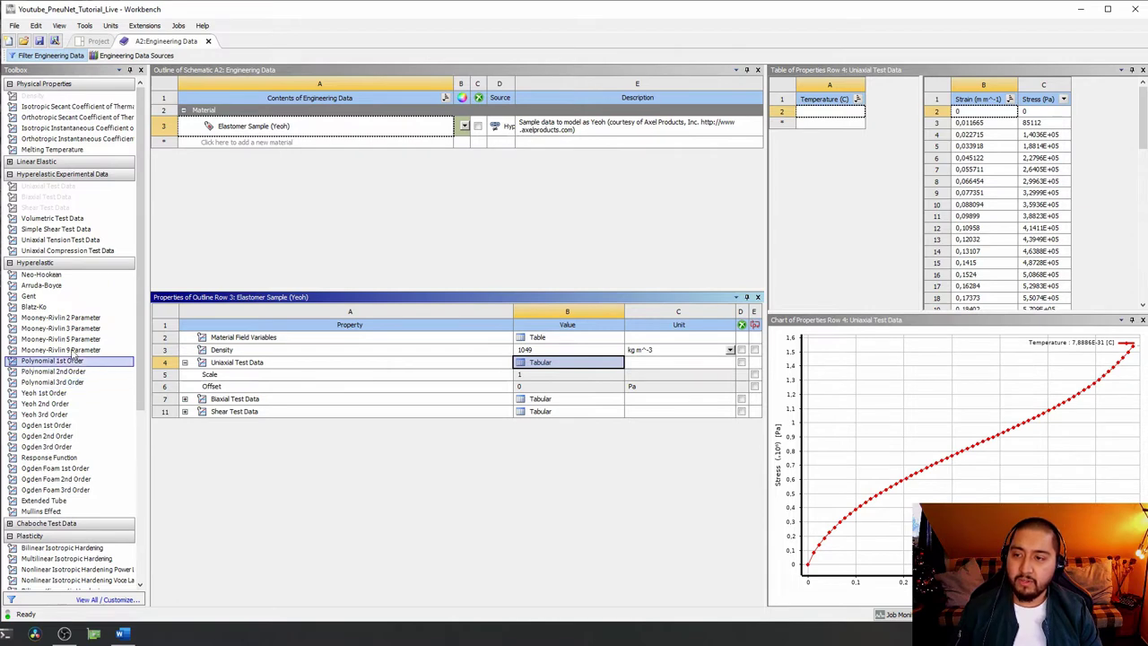
- Collapse the unneeded material property categories and add the hyperelastic Yeoh 2nd Order model to the elastomer
{"action": "left_click", "coordinate": [10, 174]}
{"action": "left_click", "coordinate": [10, 83]}
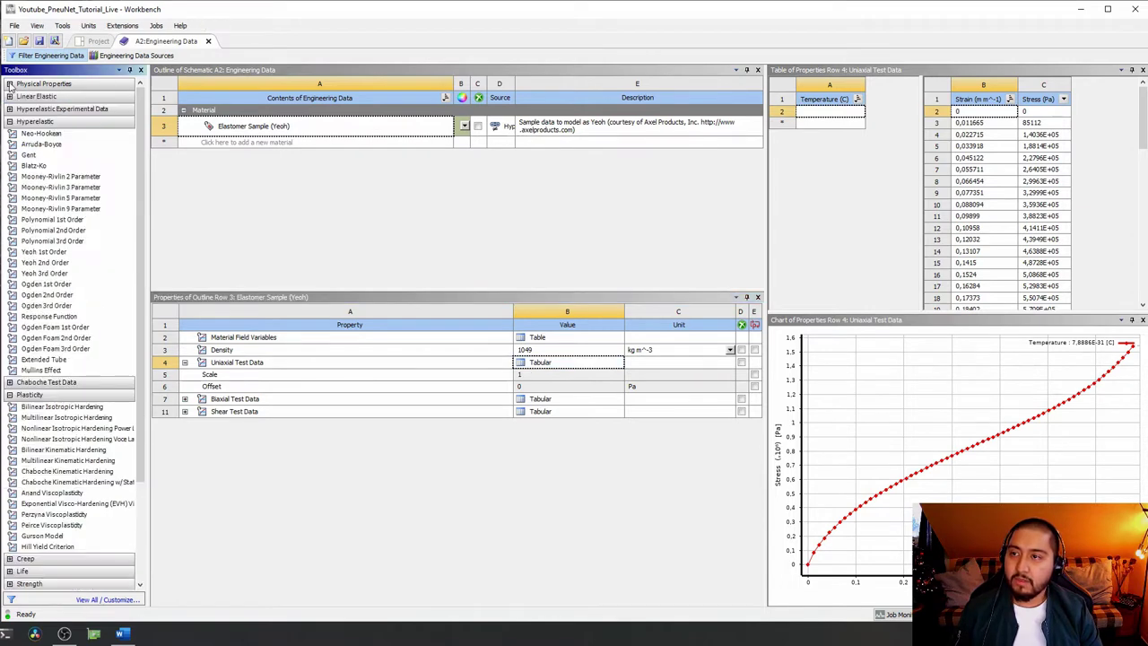
{"action": "left_click", "coordinate": [10, 121]}
{"action": "left_click", "coordinate": [10, 147]}
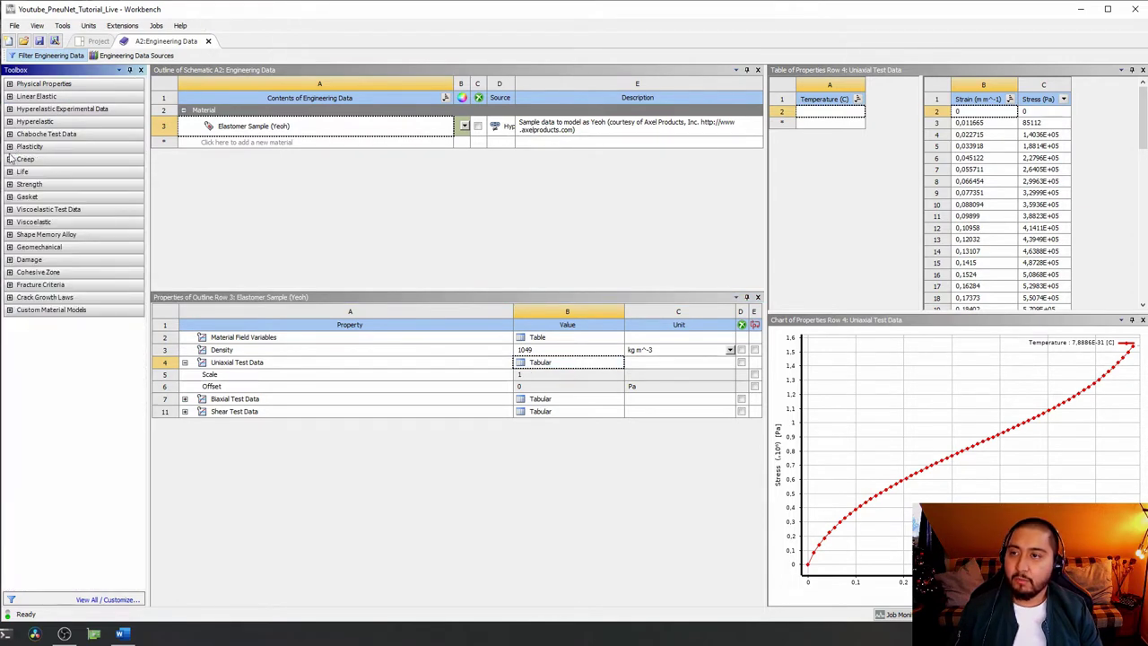
{"action": "left_click", "coordinate": [10, 121]}
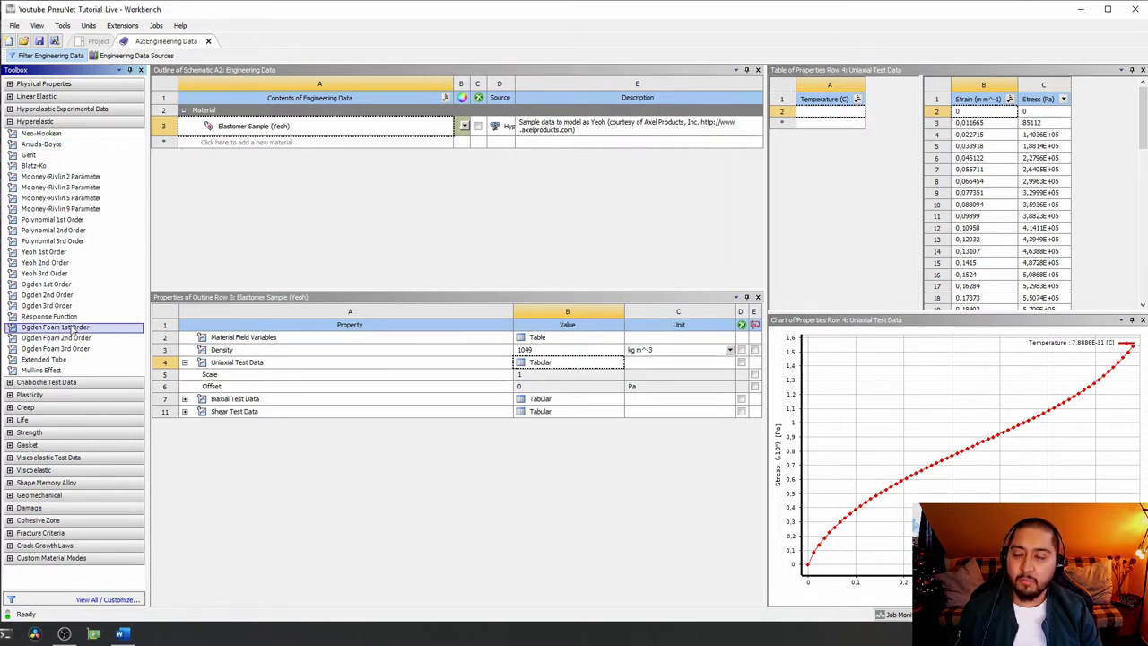
{"action": "double_click", "coordinate": [59, 263]}
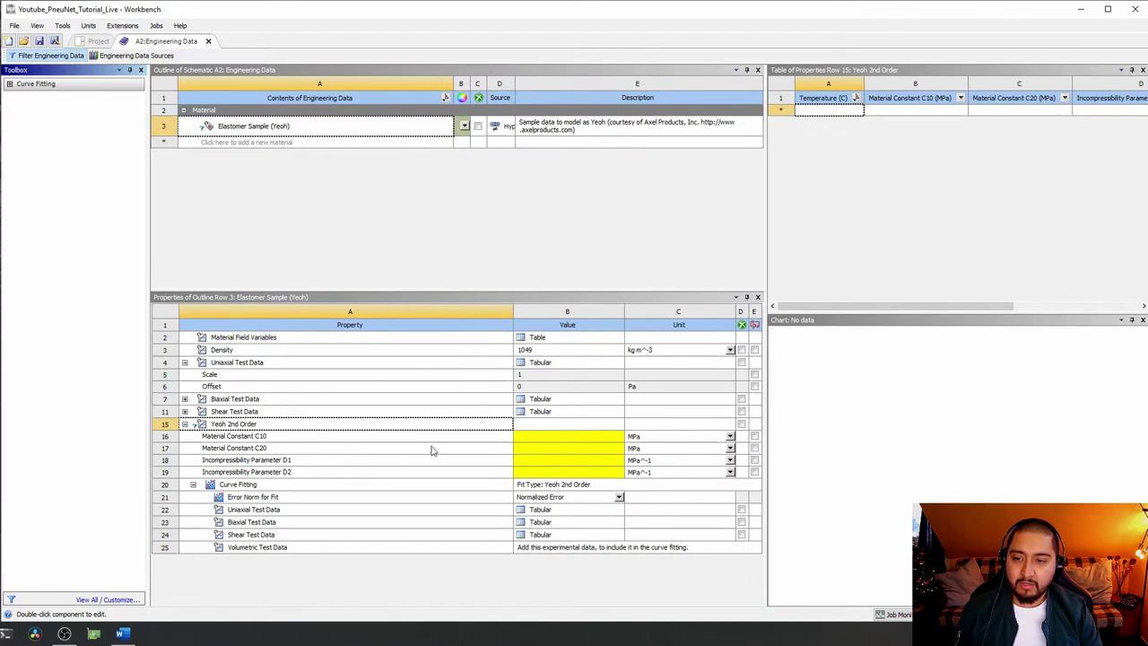
- Set the Yeoh 2nd Order constants C10 to 0.11 MPa and C20 to 0.02 MPa, with incompressibility parameters D1 and D2 at 0
{"action": "left_click", "coordinate": [546, 439]}
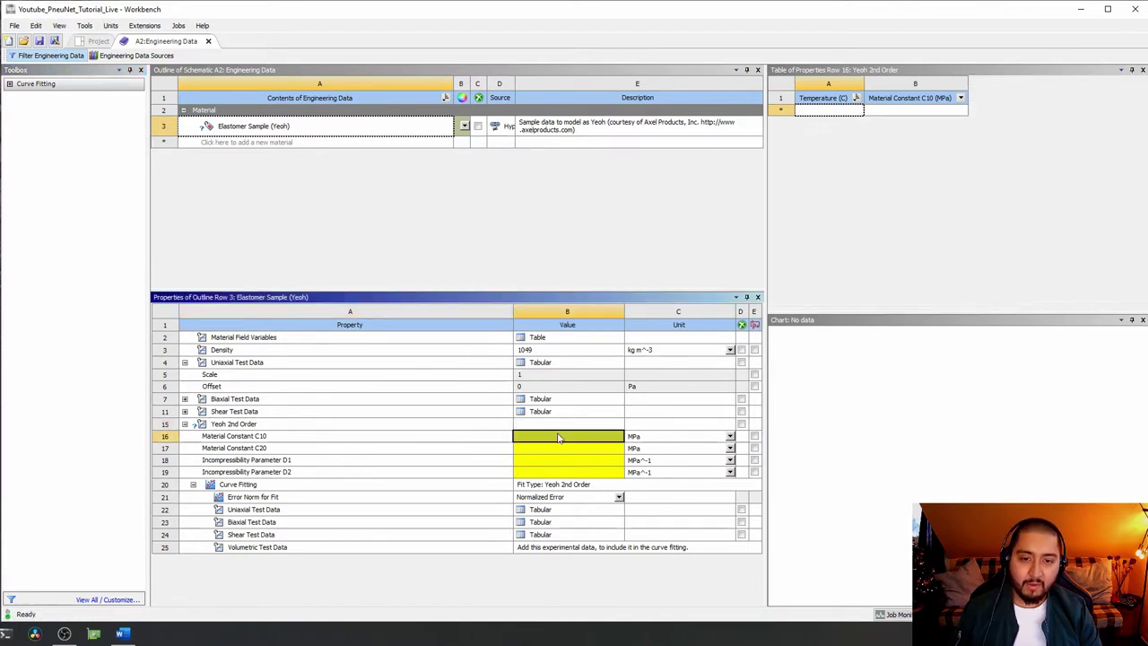
{"action": "type", "text": "0.11"}
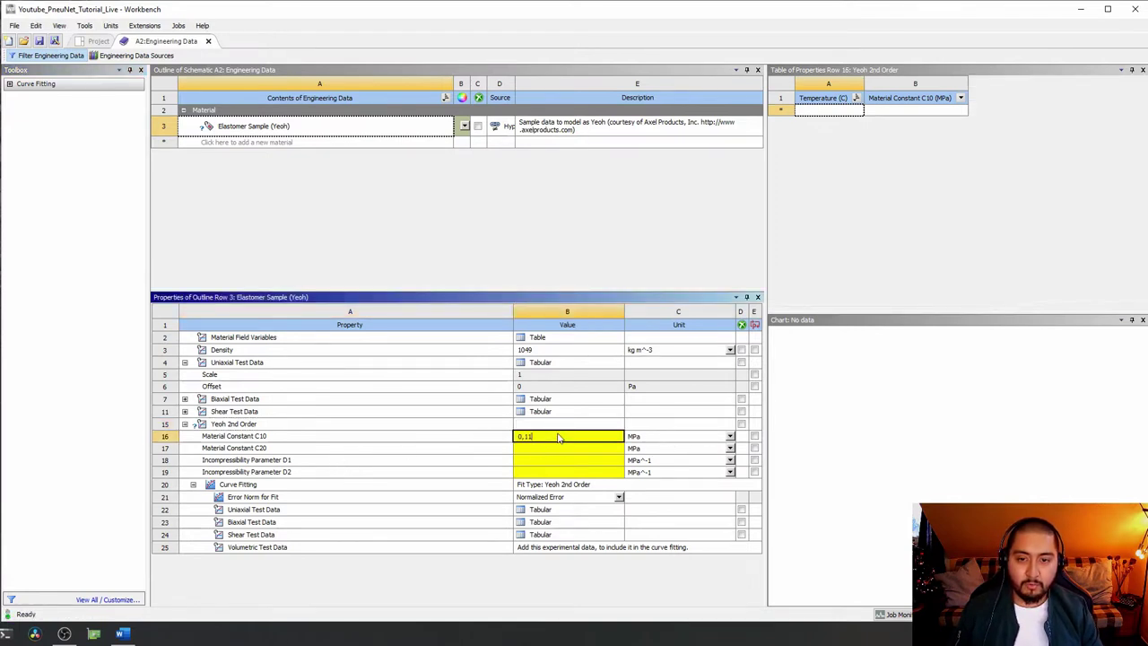
{"action": "key", "text": "Return"}
{"action": "type", "text": "0"}
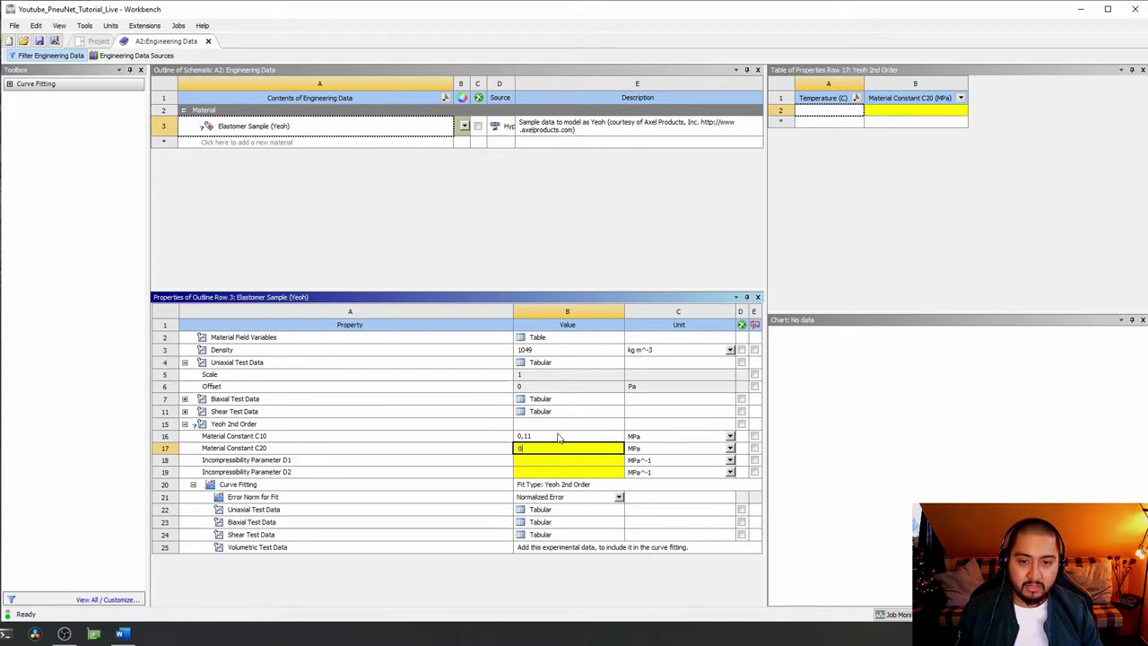
{"action": "type", "text": ",02"}
{"action": "key", "text": "Return"}
{"action": "type", "text": "0"}
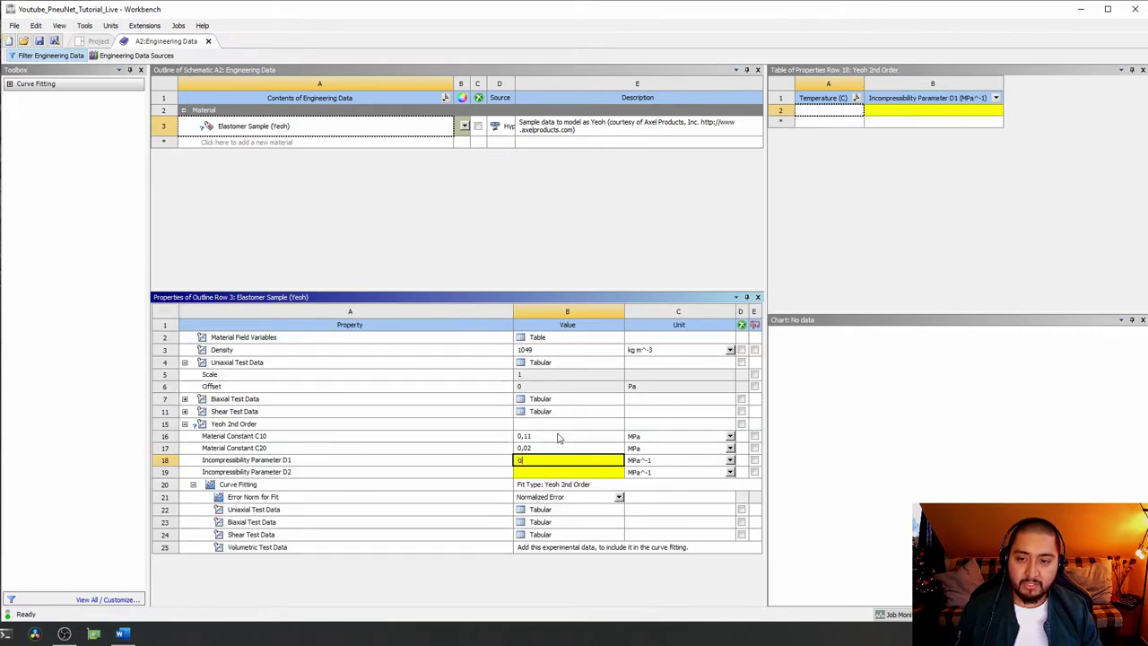
{"action": "key", "text": "Return"}
{"action": "type", "text": "0"}
{"action": "key", "text": "Return"}
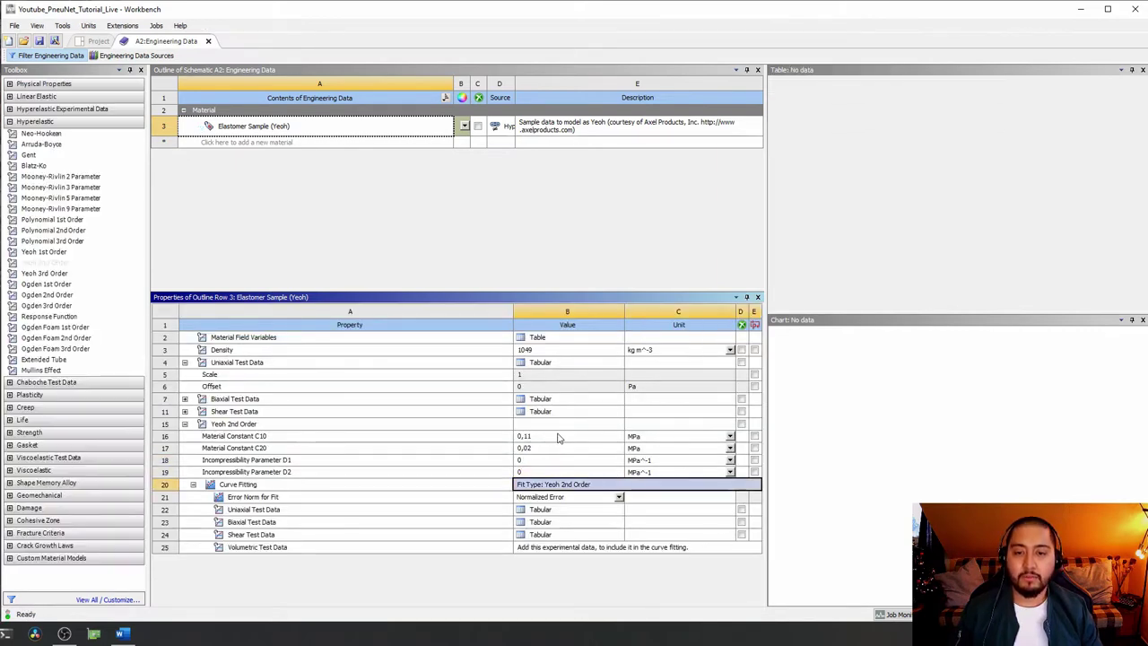
- Examine the Yeoh 2nd Order model's stress curves against the uniaxial, biaxial and shear test data
{"action": "left_click", "coordinate": [326, 488]}
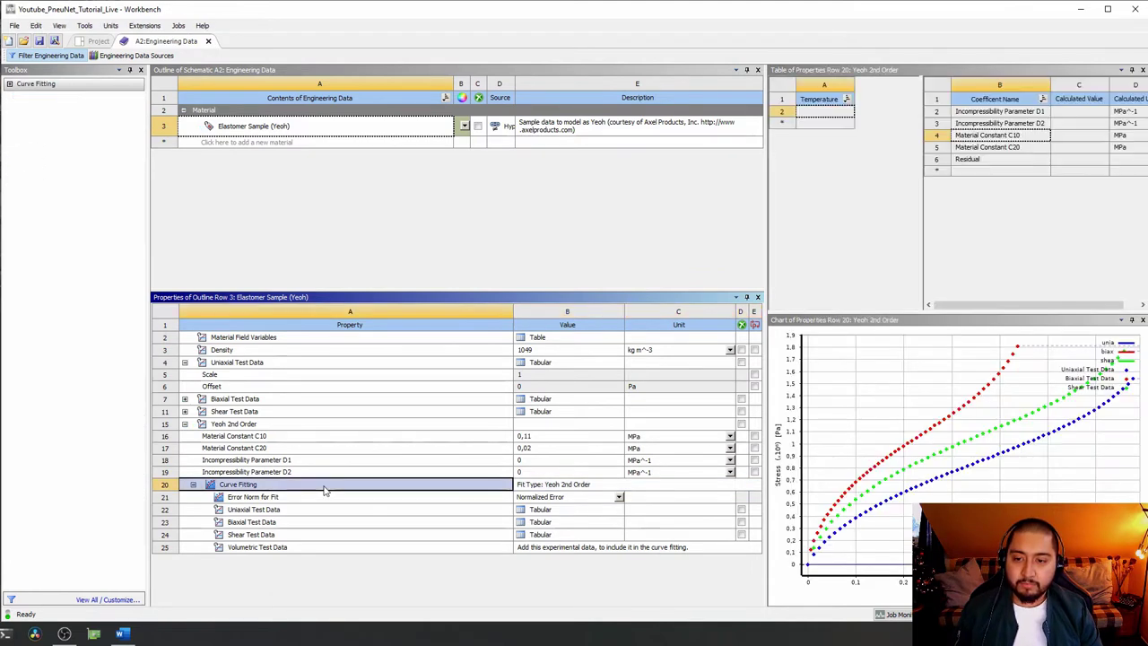
{"action": "left_click", "coordinate": [296, 423]}
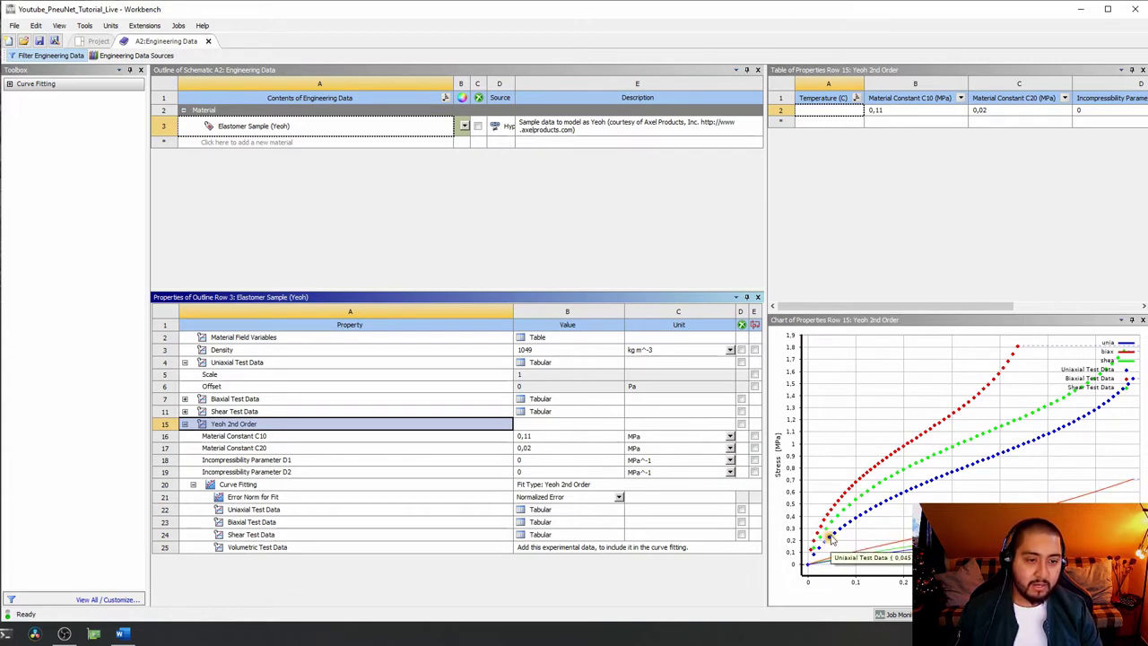
{"action": "mouse_move", "coordinate": [822, 526]}
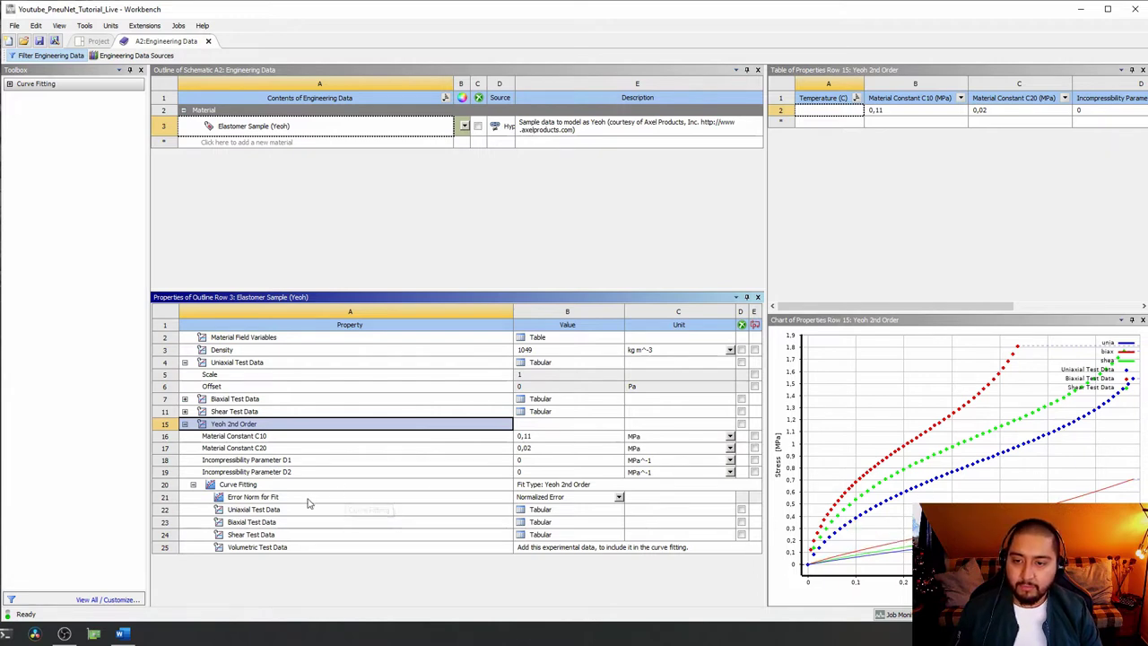
- Solve the curve fit of the Yeoh 2nd Order model and compare it with the curves from the entered constants
{"action": "right_click", "coordinate": [278, 485]}
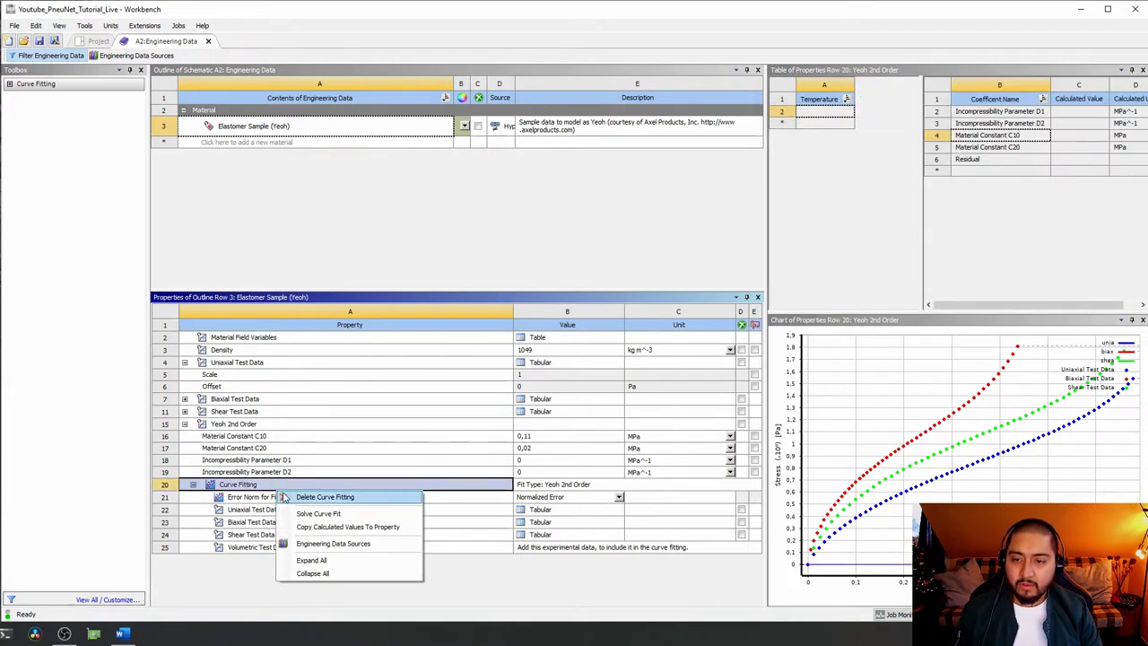
{"action": "left_click", "coordinate": [317, 513]}
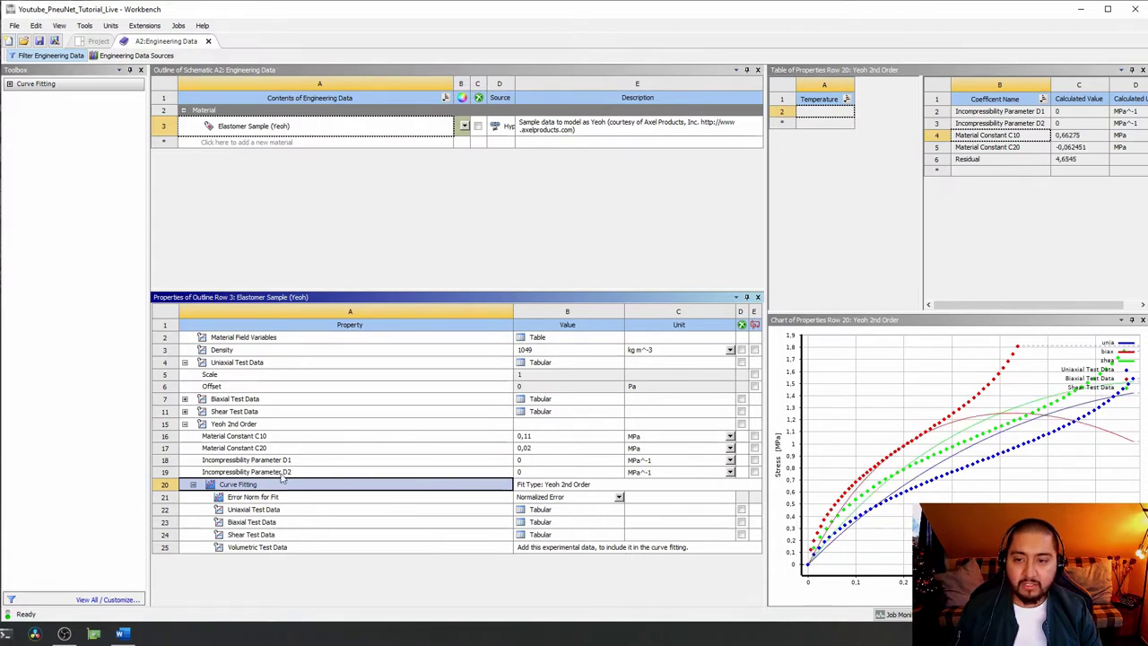
{"action": "left_click", "coordinate": [249, 425]}
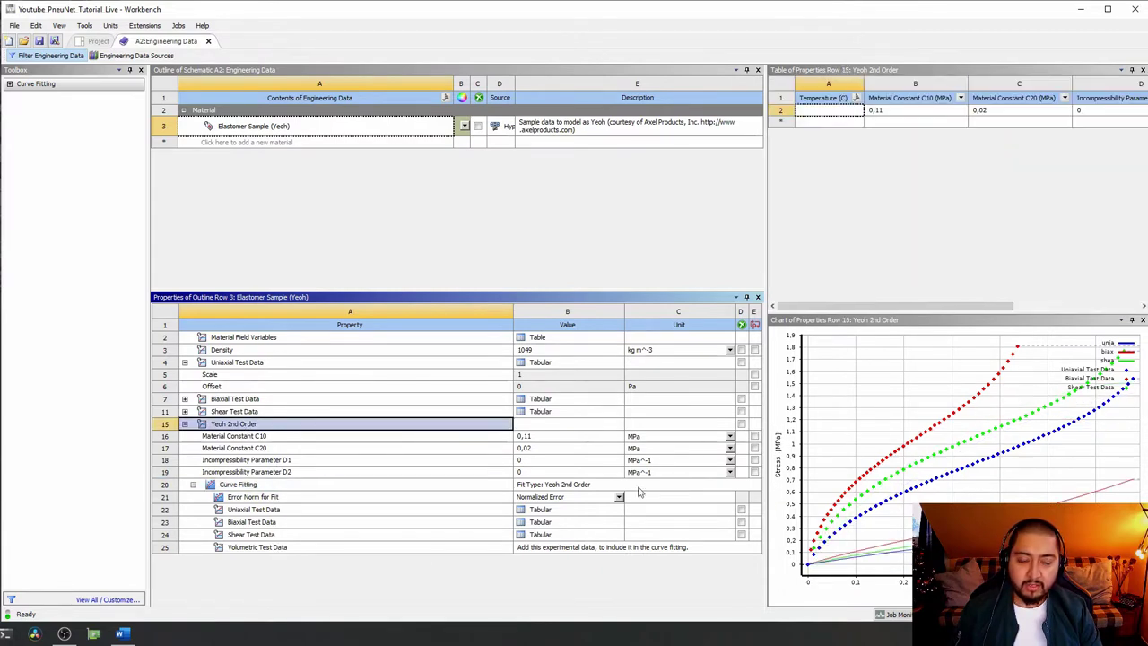
{"action": "left_click", "coordinate": [245, 486]}
{"action": "right_click", "coordinate": [244, 487]}
{"action": "left_click", "coordinate": [249, 427]}
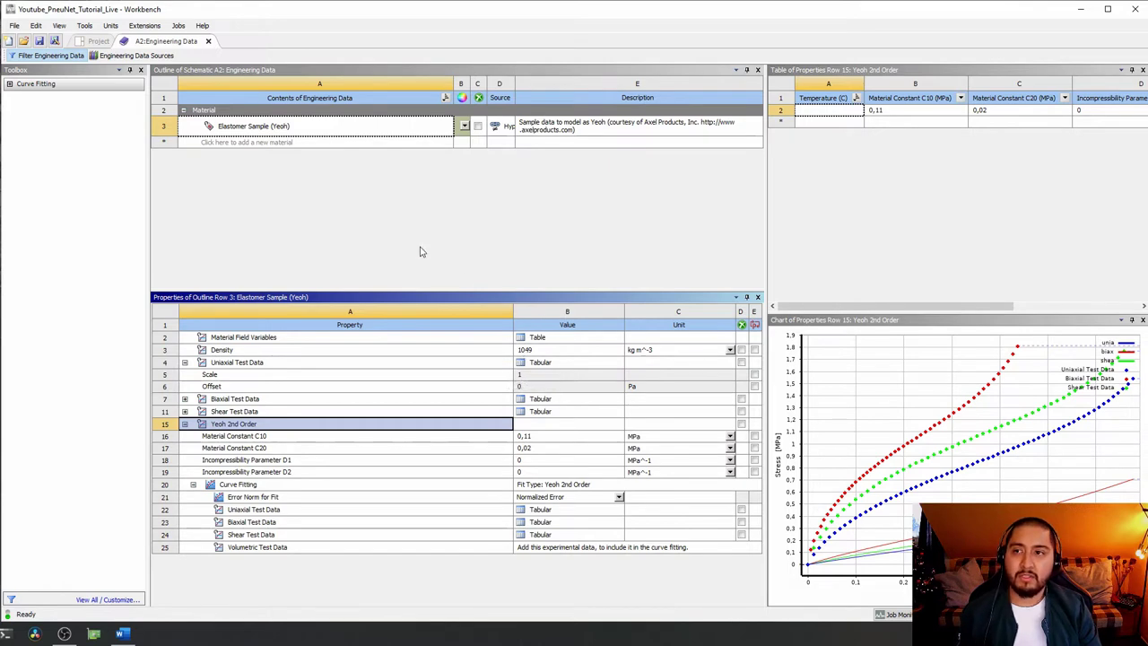
- Close Engineering Data and import PneuNetSimplifiedFEM.stp from the 3D Input folder as the Static Structural system's geometry
{"action": "left_click", "coordinate": [209, 42]}
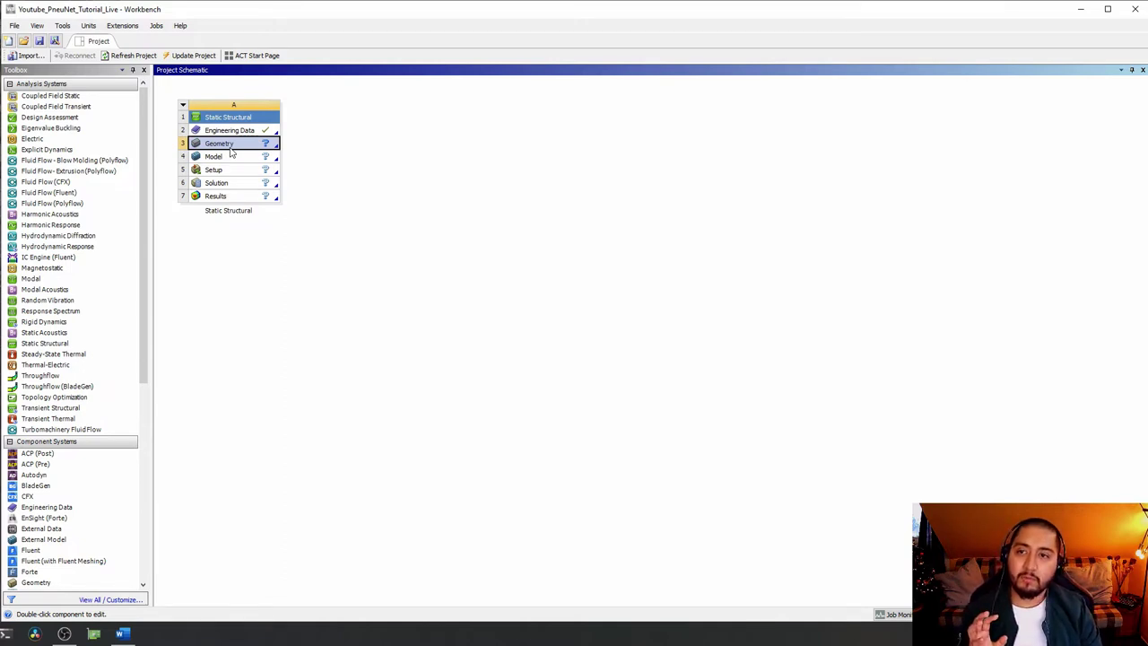
{"action": "right_click", "coordinate": [230, 147]}
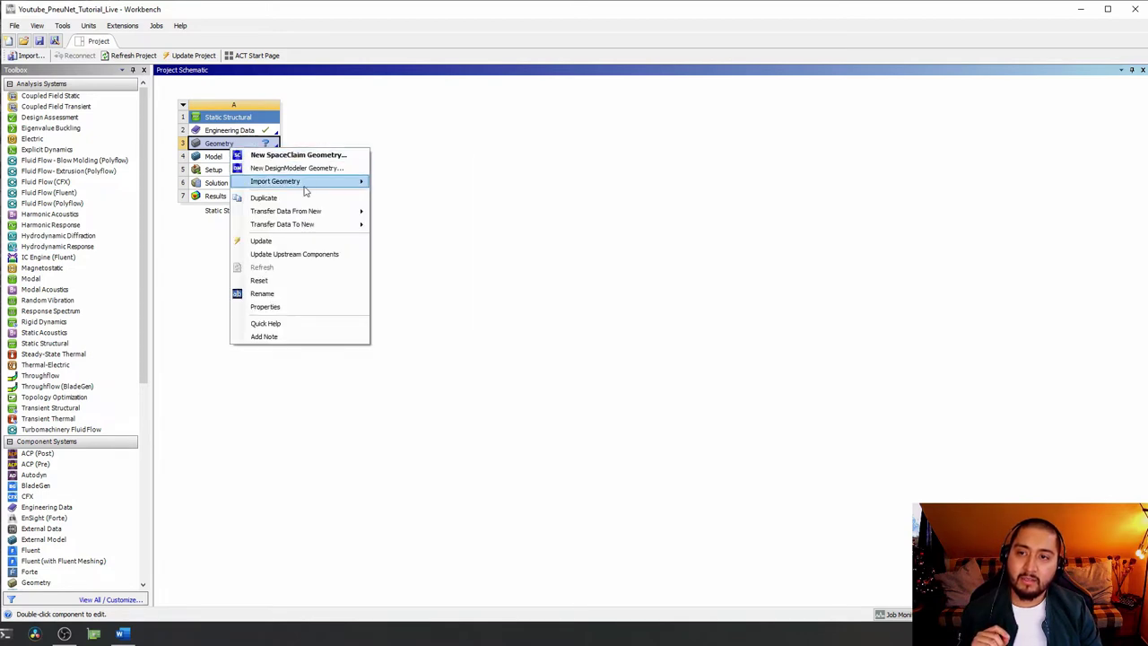
{"action": "mouse_move", "coordinate": [307, 187]}
{"action": "left_click", "coordinate": [403, 182]}
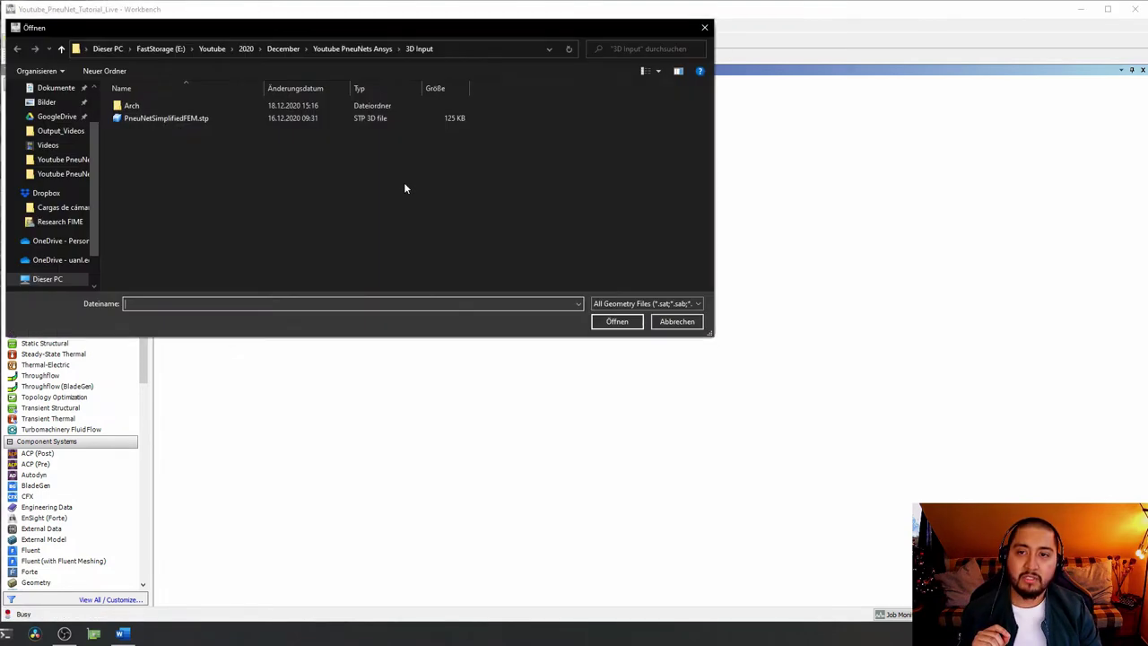
{"action": "left_click", "coordinate": [330, 52]}
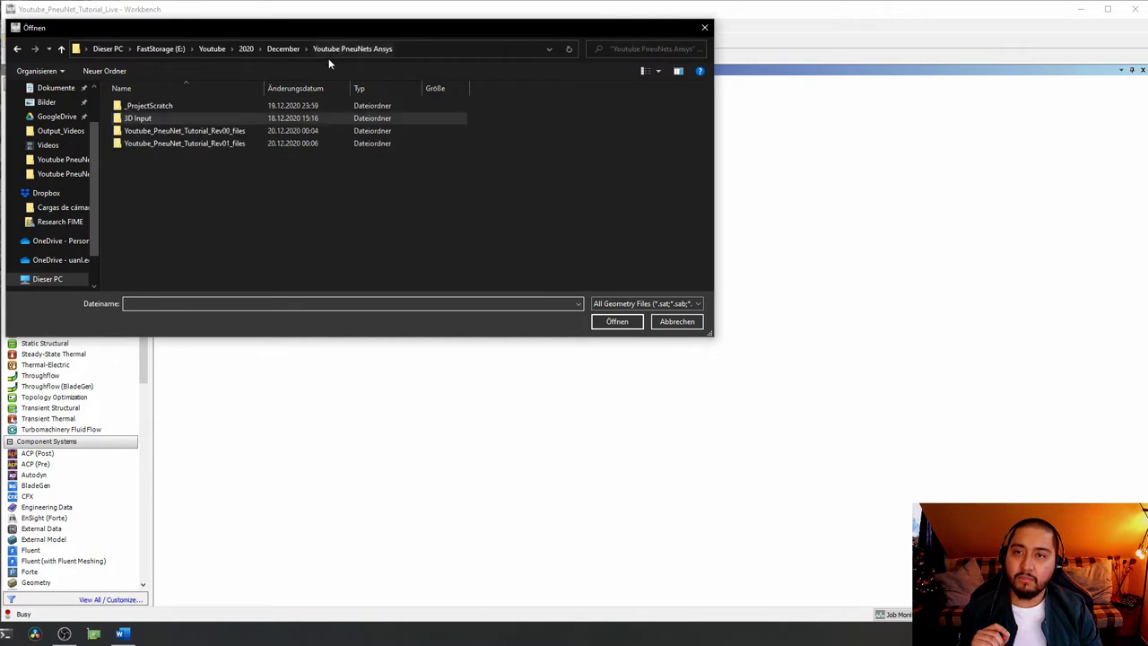
{"action": "double_click", "coordinate": [184, 119]}
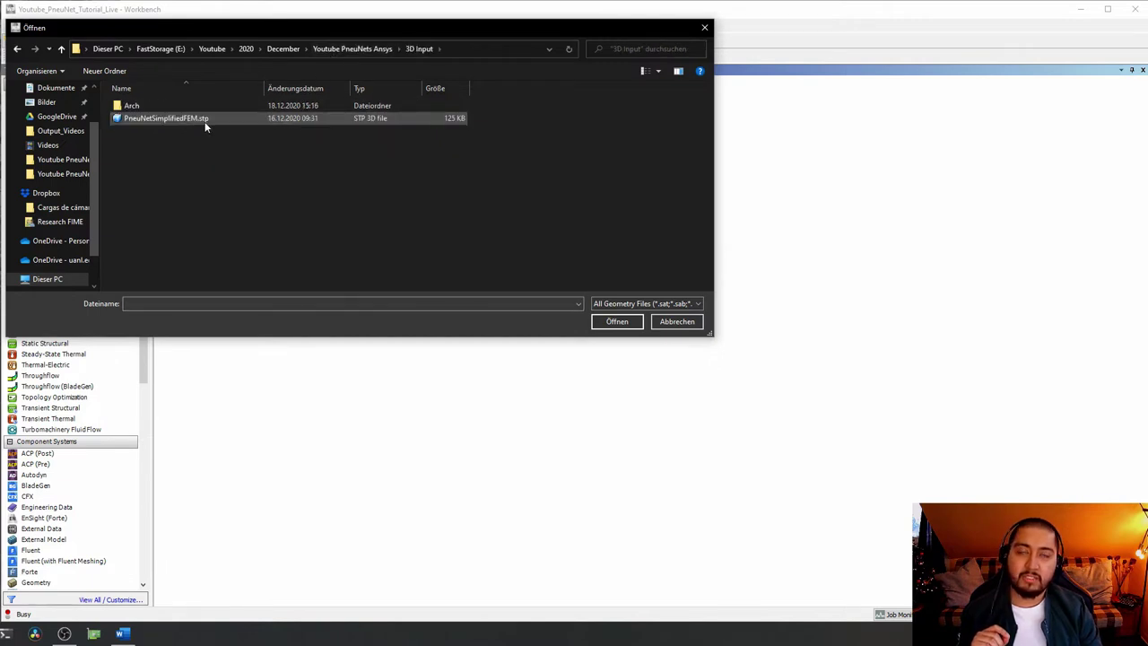
{"action": "left_click", "coordinate": [205, 126]}
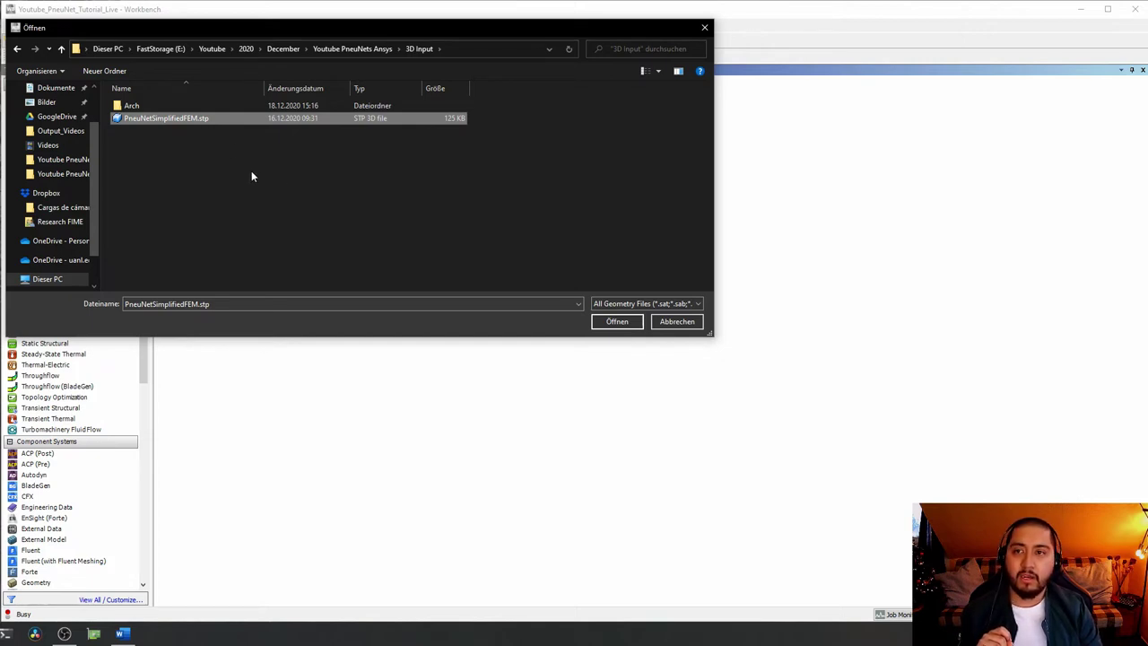
{"action": "left_click", "coordinate": [616, 321]}
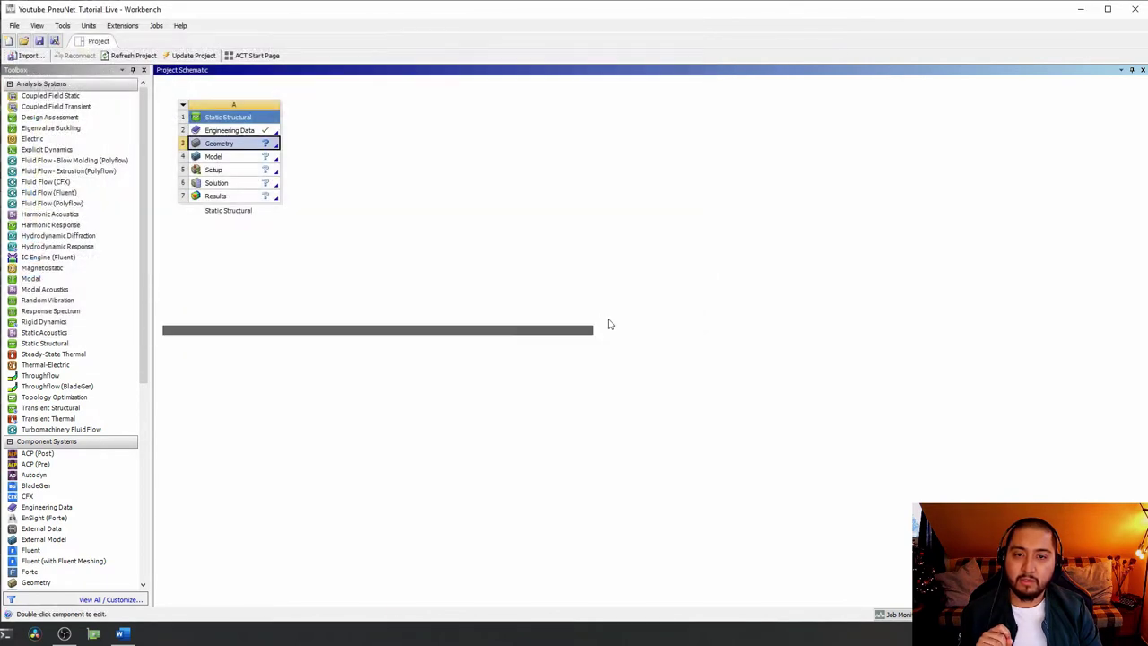
- Refresh the Model cell of the Static Structural system with the imported geometry
{"action": "right_click", "coordinate": [249, 164]}
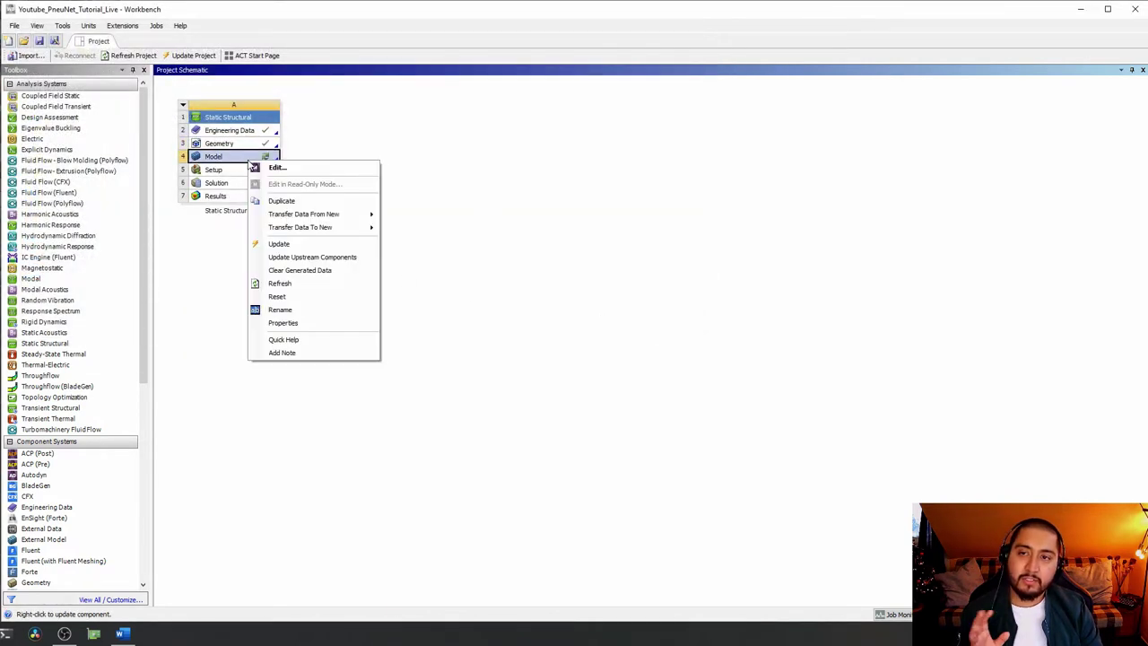
{"action": "left_click", "coordinate": [295, 285]}
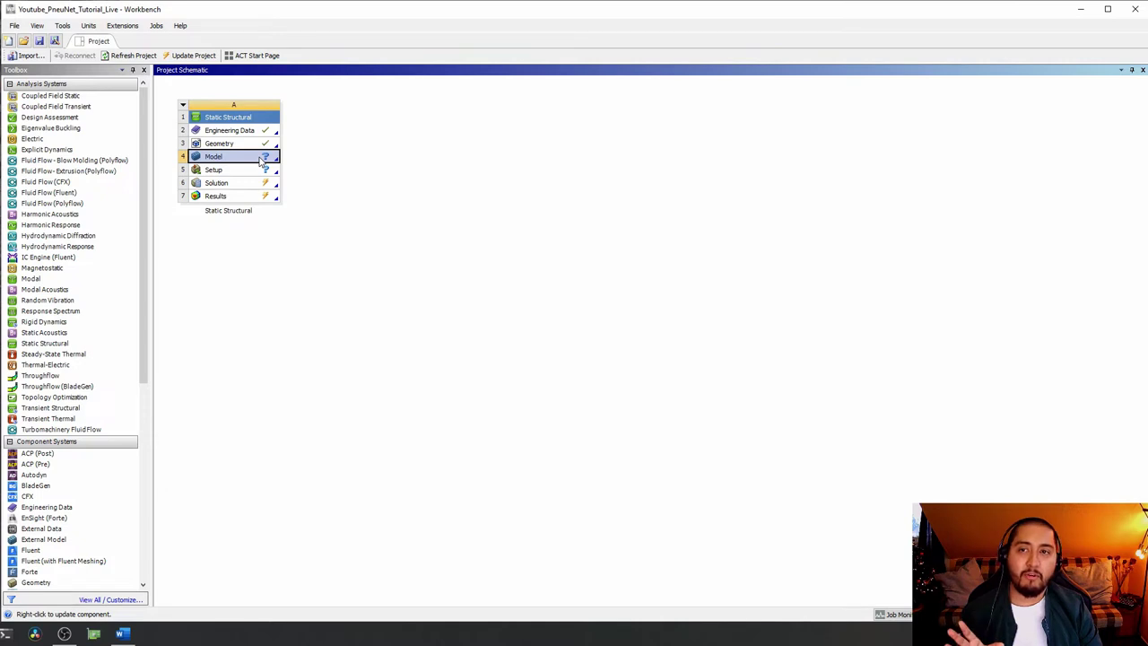
{"action": "right_click", "coordinate": [239, 164]}
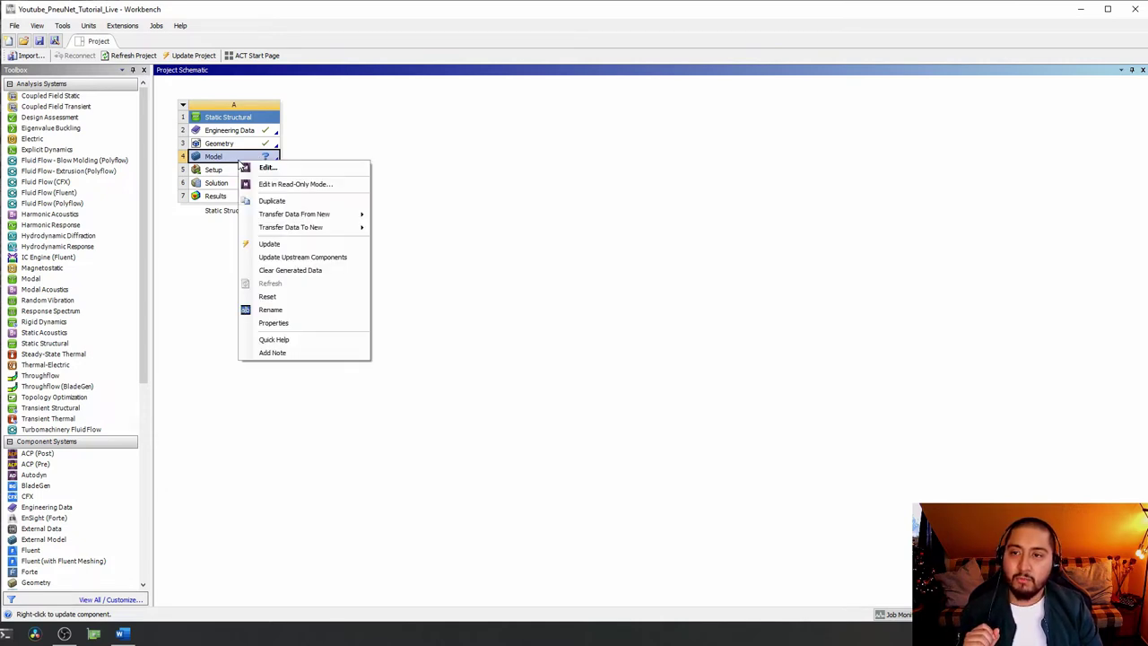
{"action": "key", "text": "Escape"}
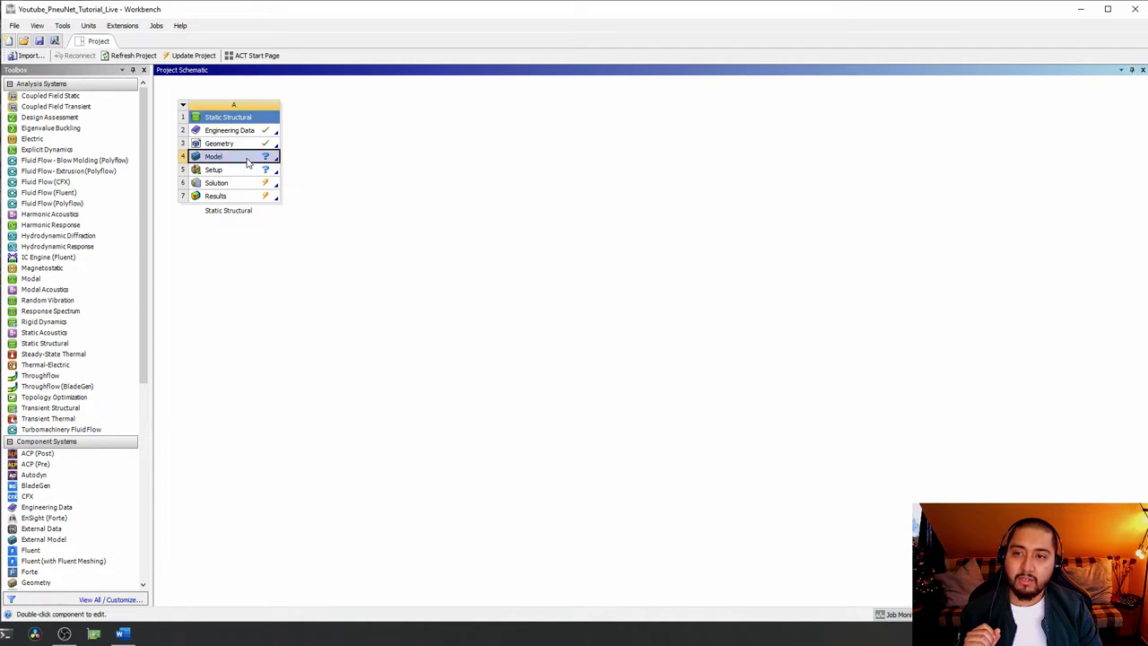
- Open the Model cell in Mechanical, inspect the imported actuator geometry from several angles, and close Mechanical
{"action": "double_click", "coordinate": [248, 161]}
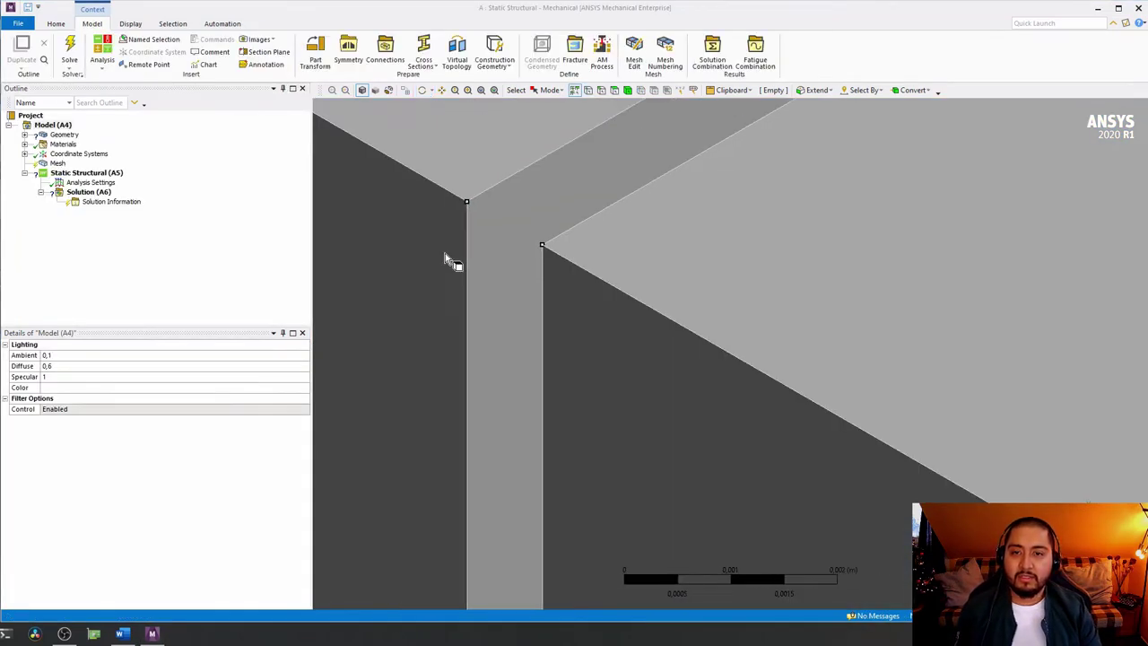
{"action": "scroll", "coordinate": [661, 315], "scroll_direction": "down", "scroll_amount": 3}
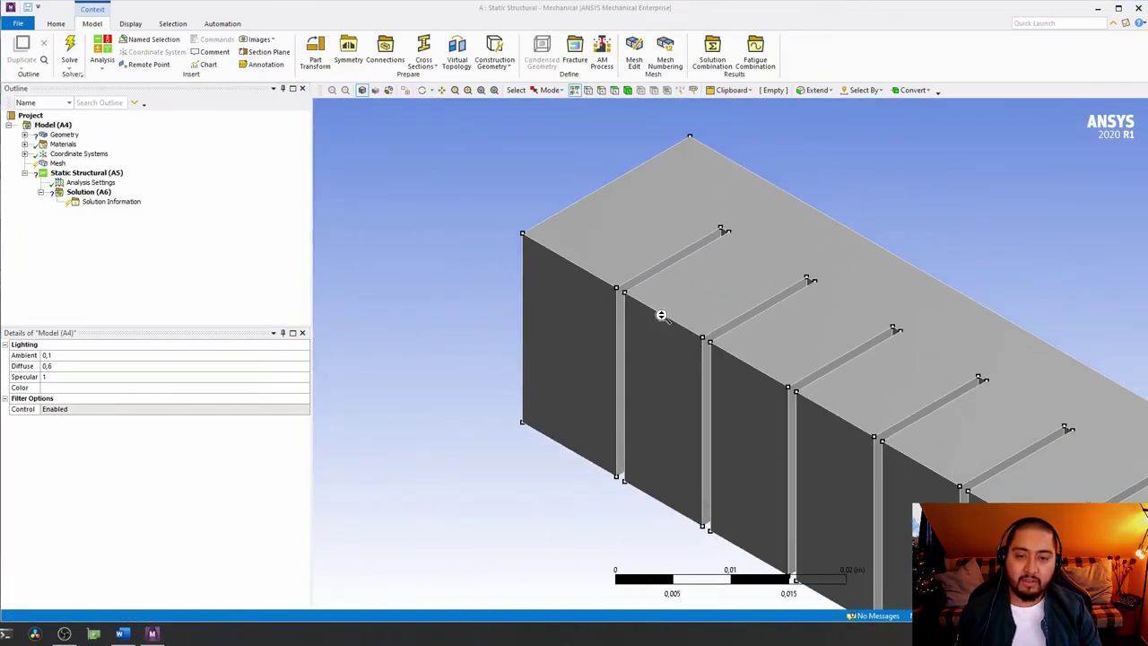
{"action": "key", "text": "KP_0"}
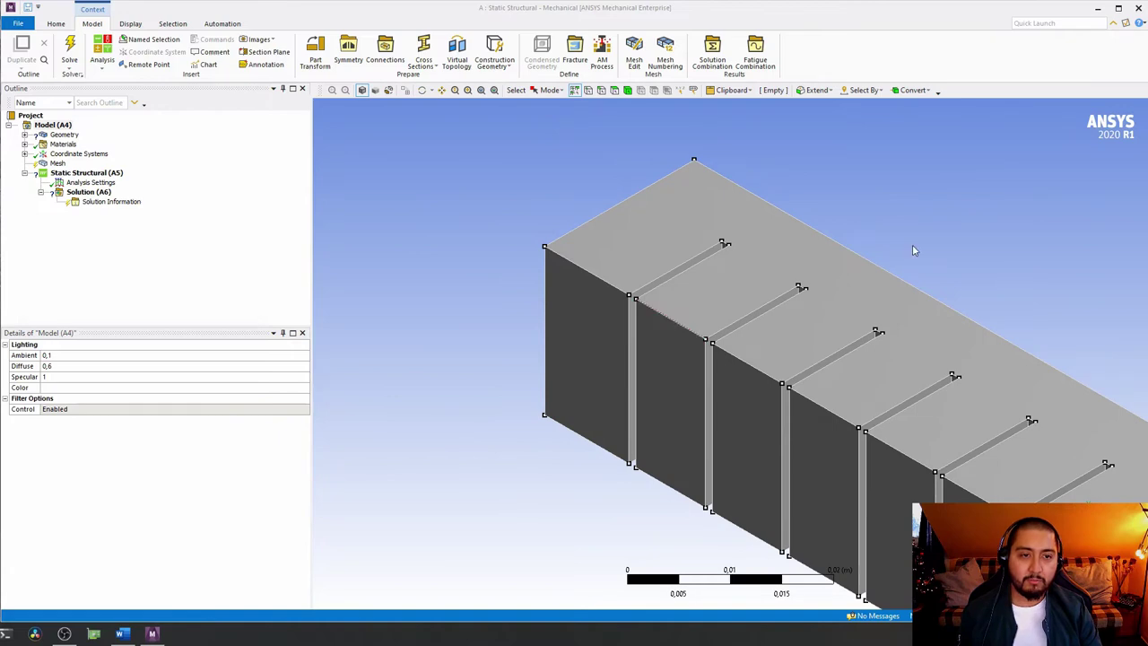
{"action": "key", "text": "KP_1"}
{"action": "middle_click_drag", "start_coordinate": [913, 245], "coordinate": [741, 333]}
{"action": "key", "text": "KP_1"}
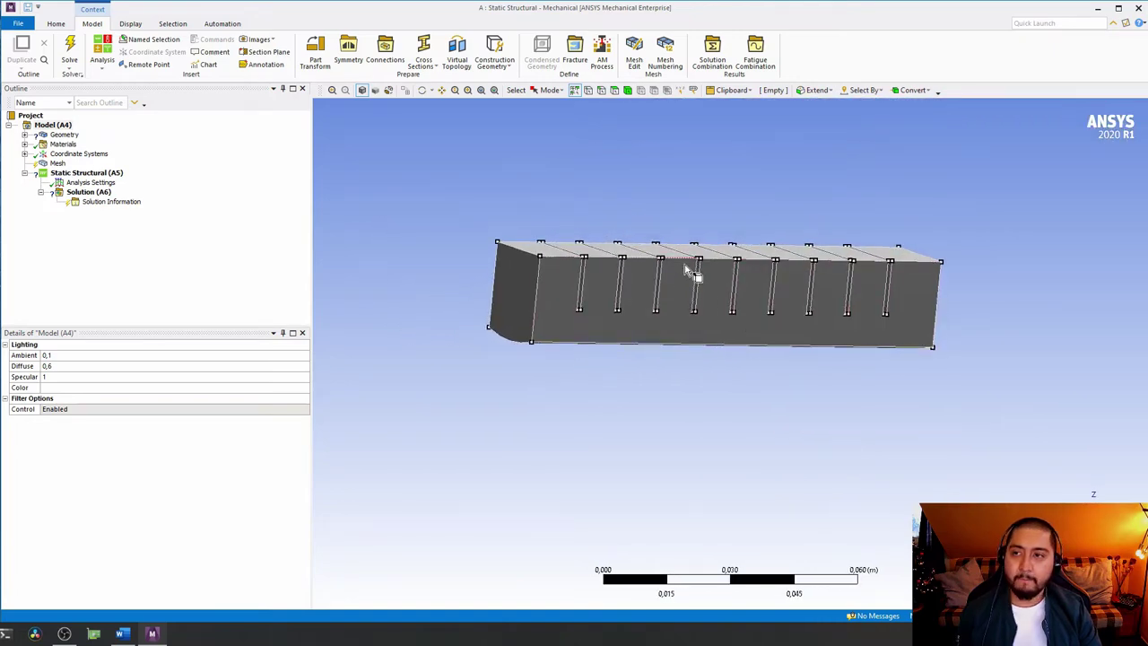
{"action": "middle_click_drag", "start_coordinate": [1043, 57], "coordinate": [891, 171]}
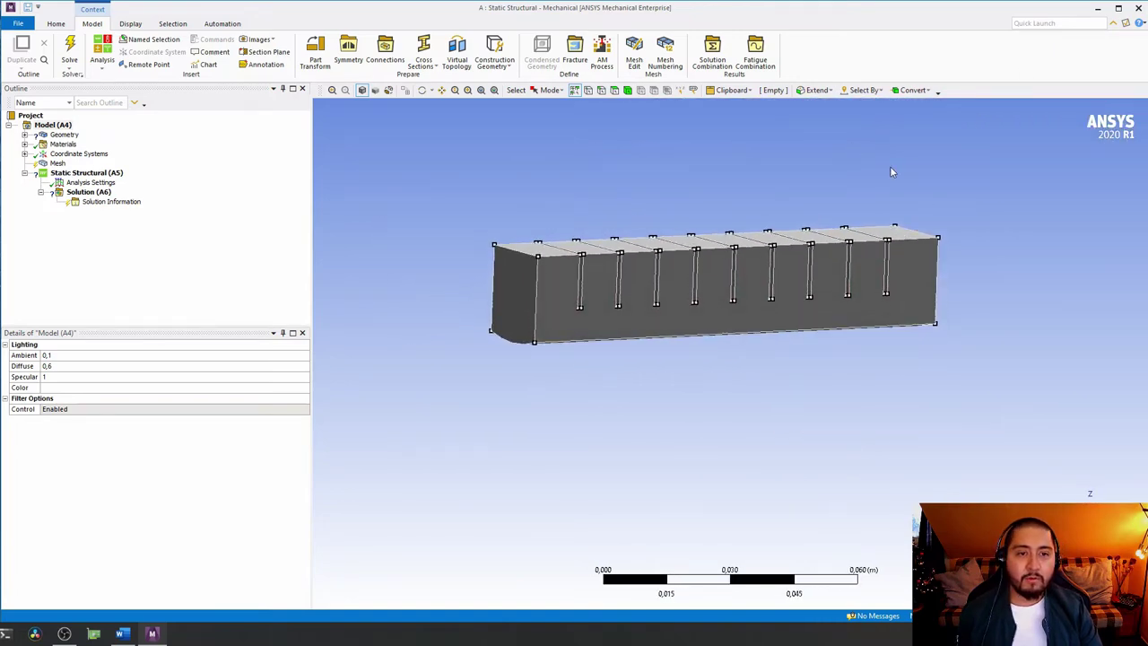
{"action": "left_click", "coordinate": [1138, 8]}
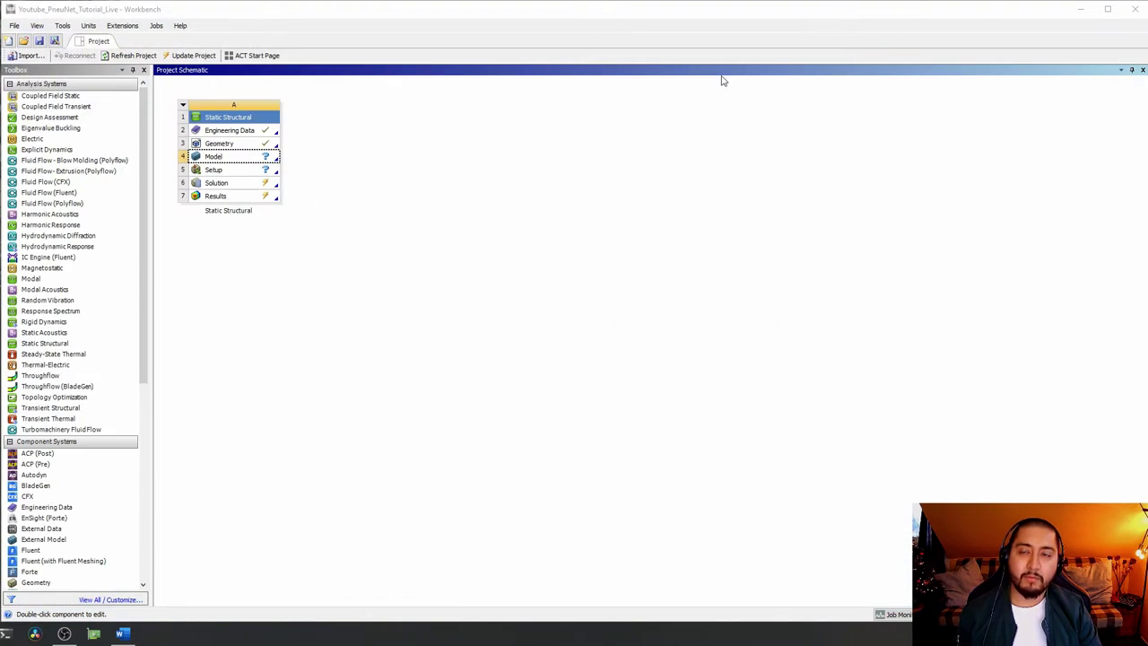
- Open the Static Structural system's geometry in DesignModeler and generate the Import1 feature to build the actuator body
{"action": "left_click", "coordinate": [241, 146]}
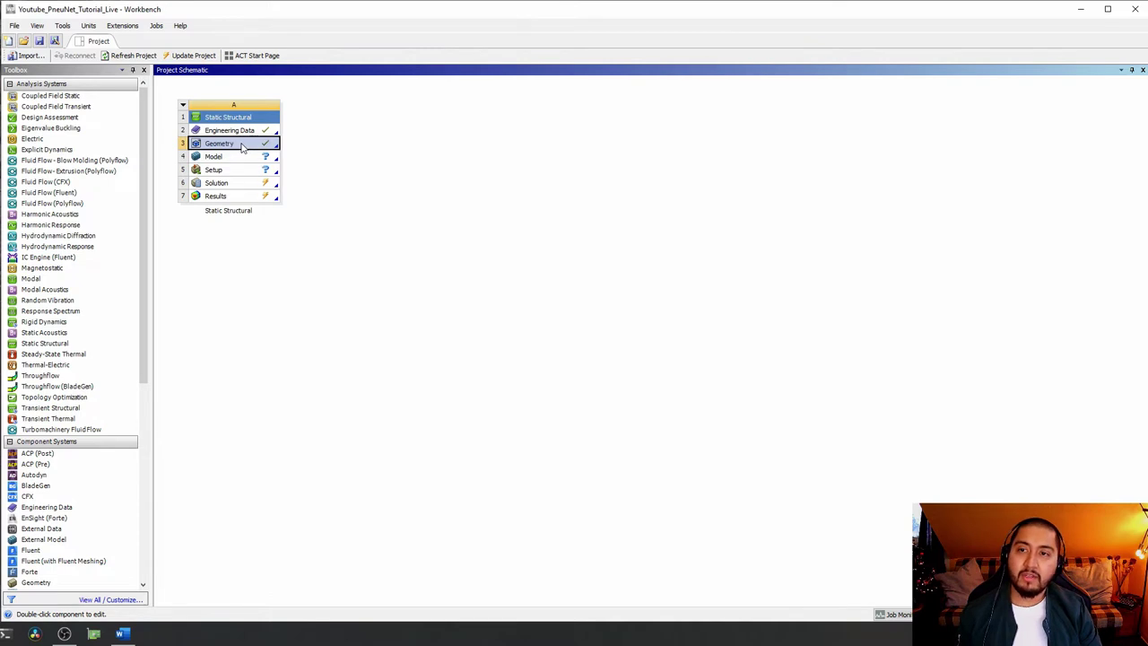
{"action": "right_click", "coordinate": [241, 146]}
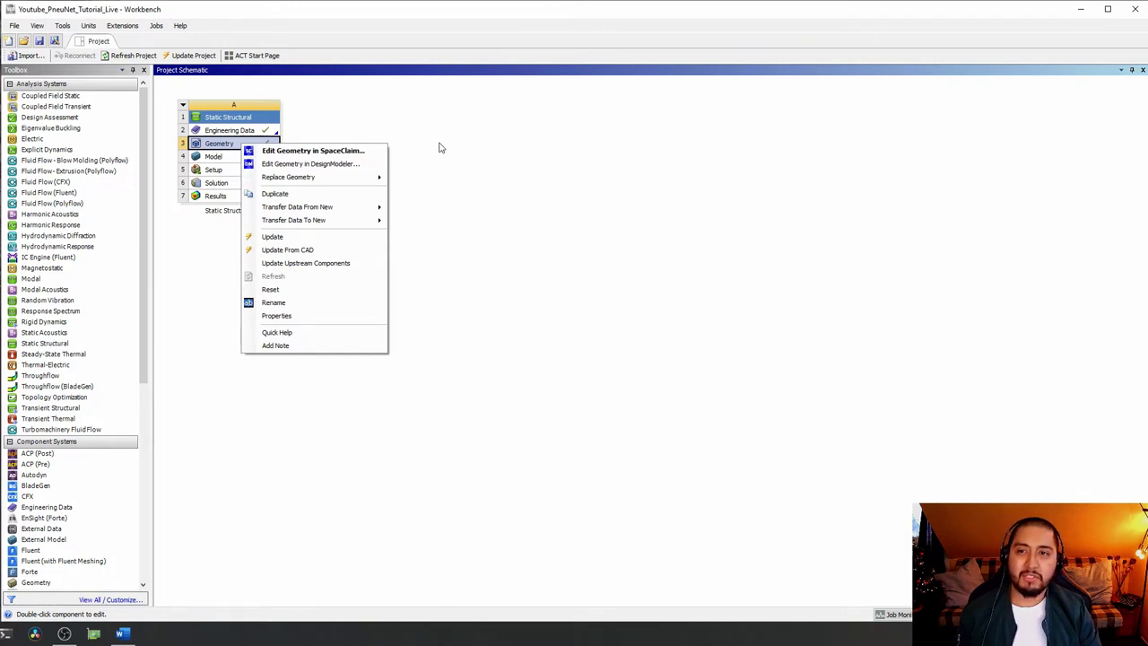
{"action": "left_click", "coordinate": [366, 171]}
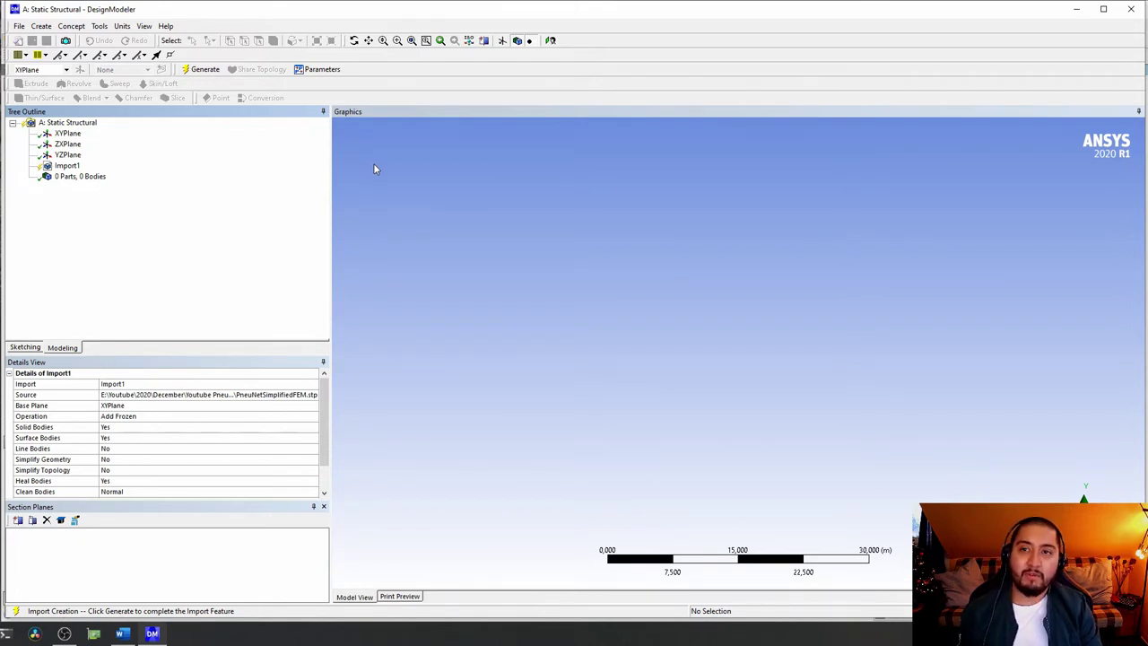
{"action": "left_click", "coordinate": [77, 124]}
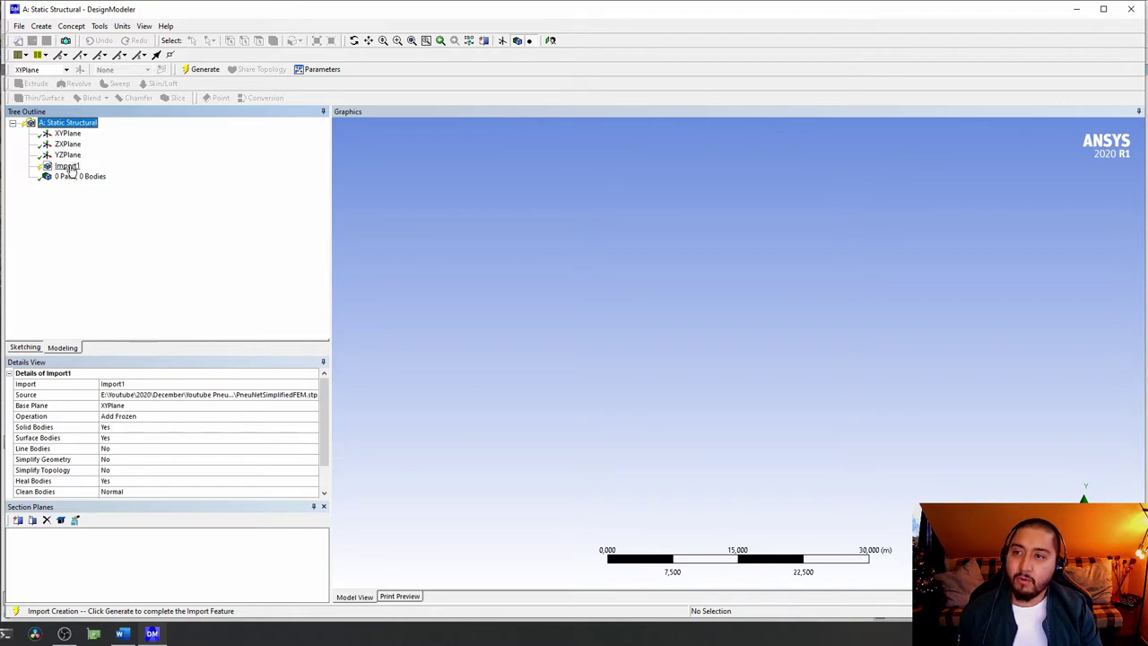
{"action": "left_click", "coordinate": [64, 166]}
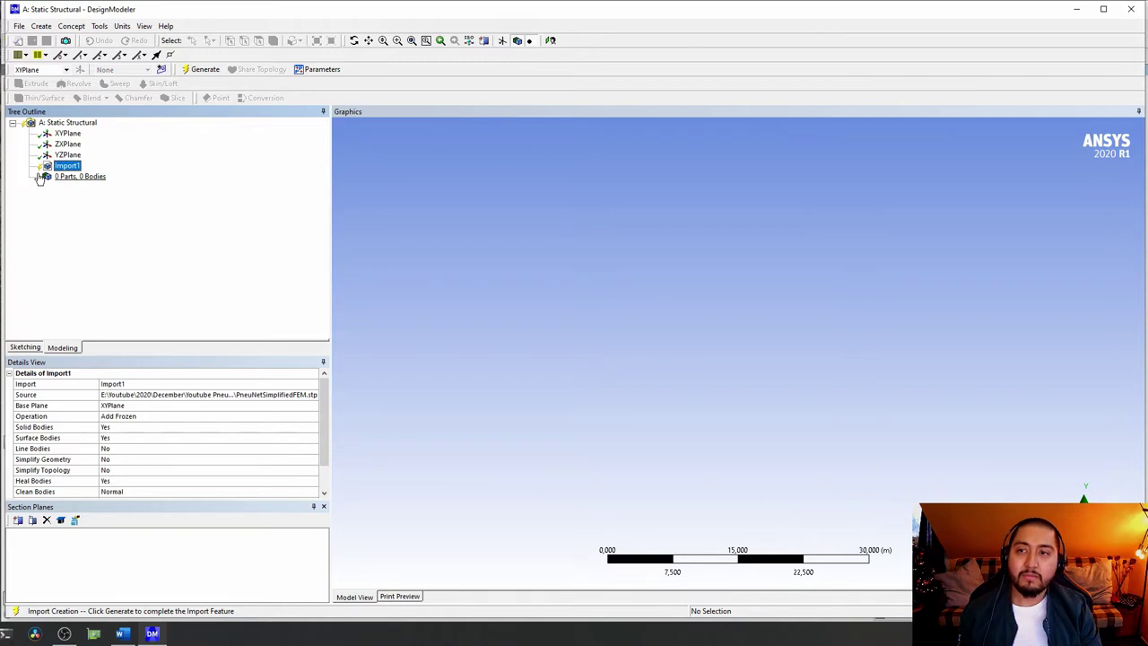
{"action": "left_click", "coordinate": [68, 170]}
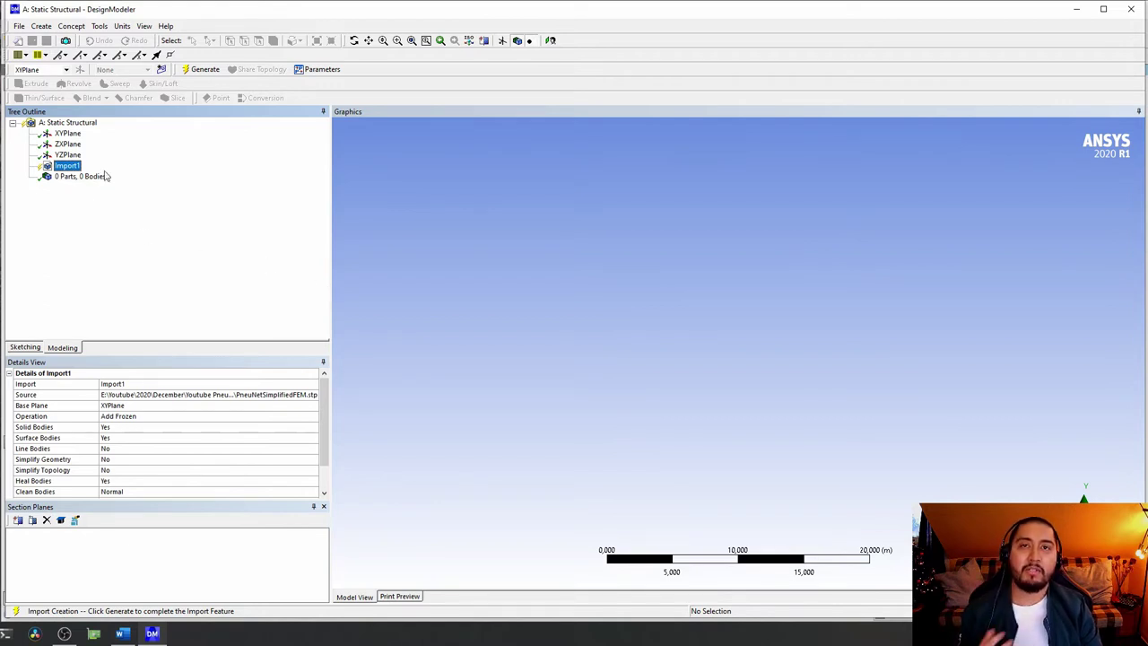
{"action": "right_click", "coordinate": [77, 172]}
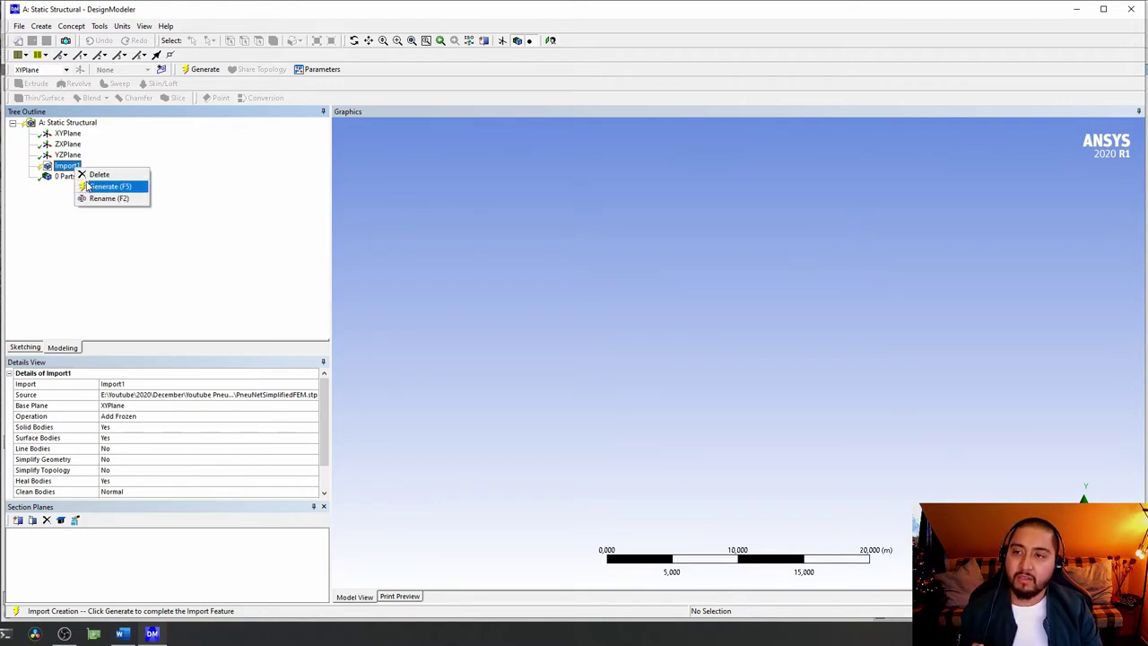
{"action": "left_click", "coordinate": [87, 187]}
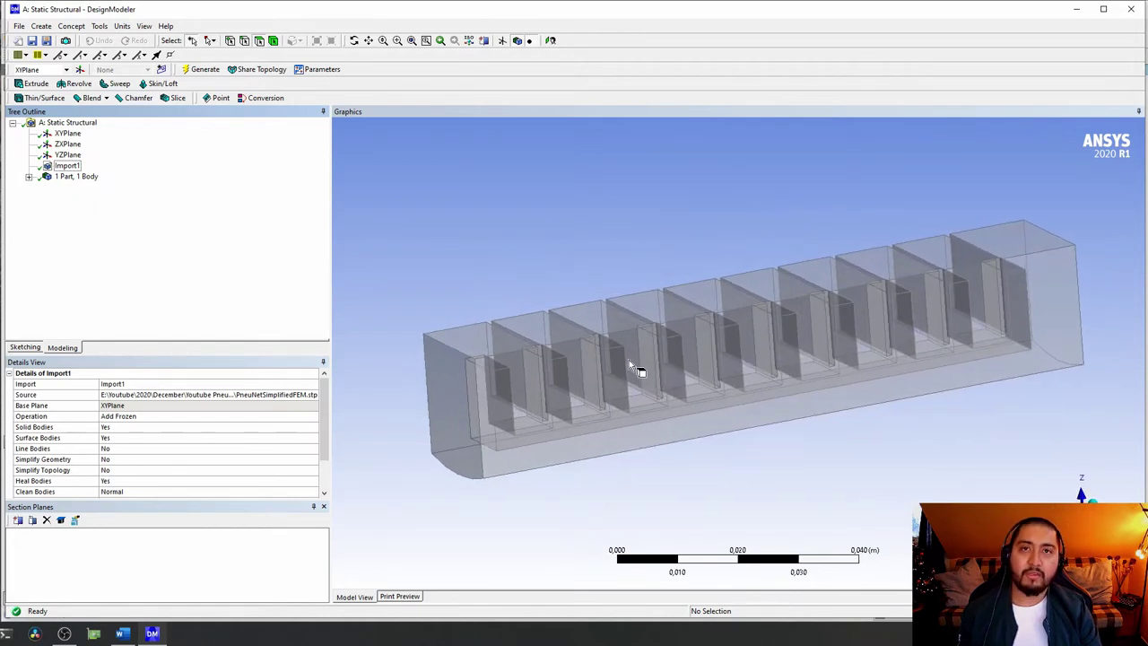
{"action": "left_click", "coordinate": [49, 177]}
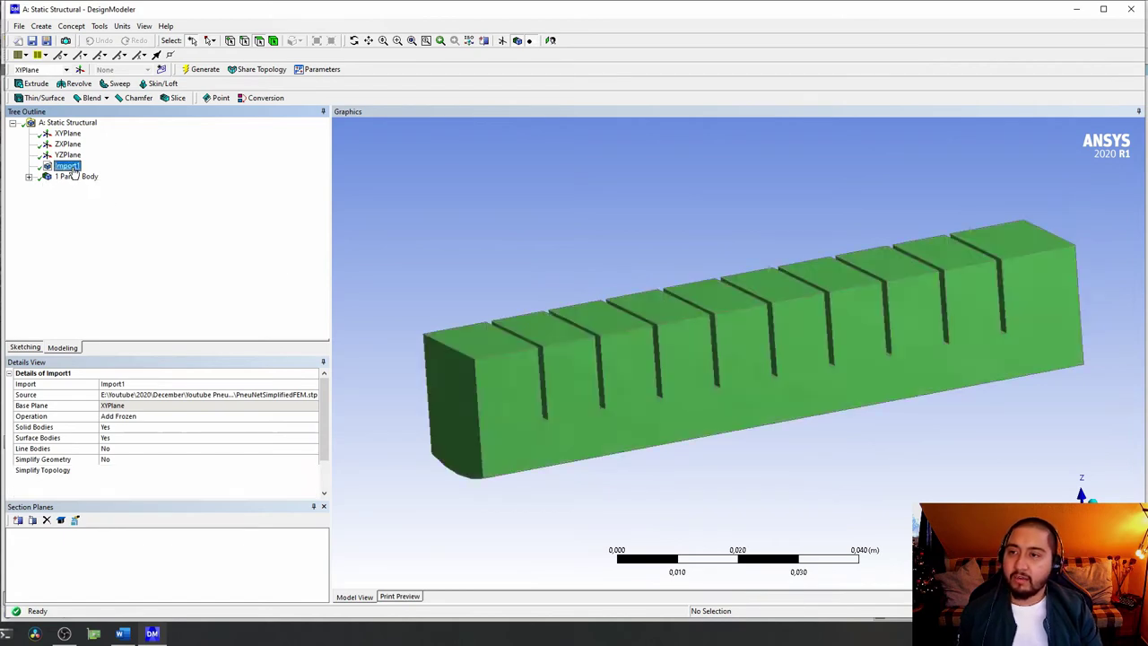
{"action": "left_click", "coordinate": [731, 256]}
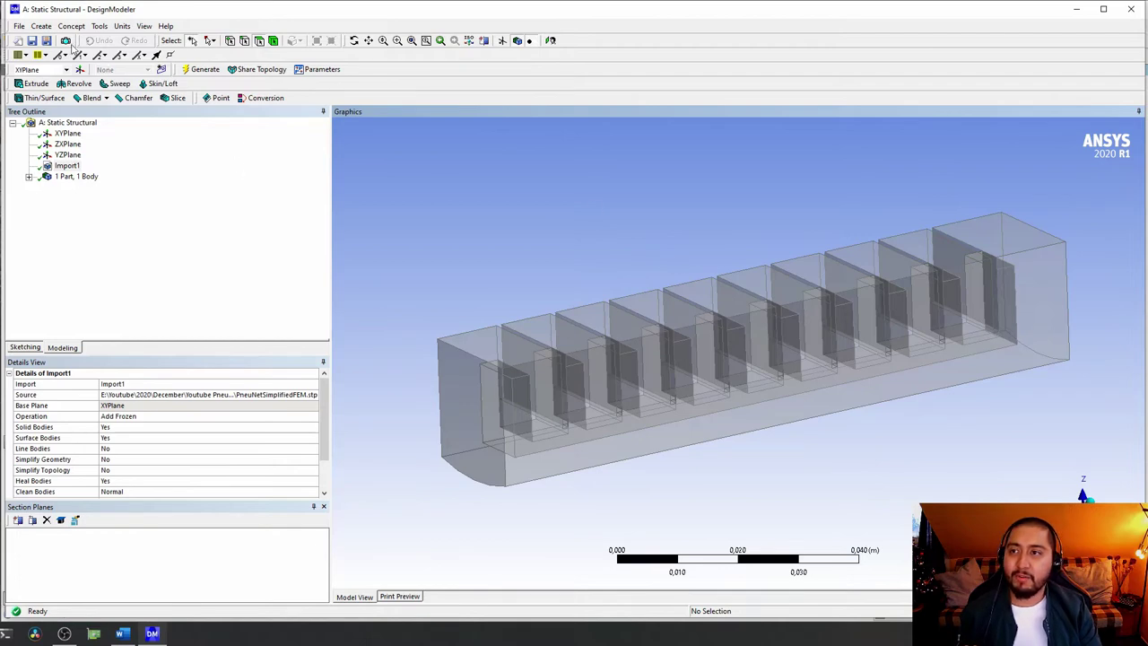
{"action": "left_click", "coordinate": [19, 26]}
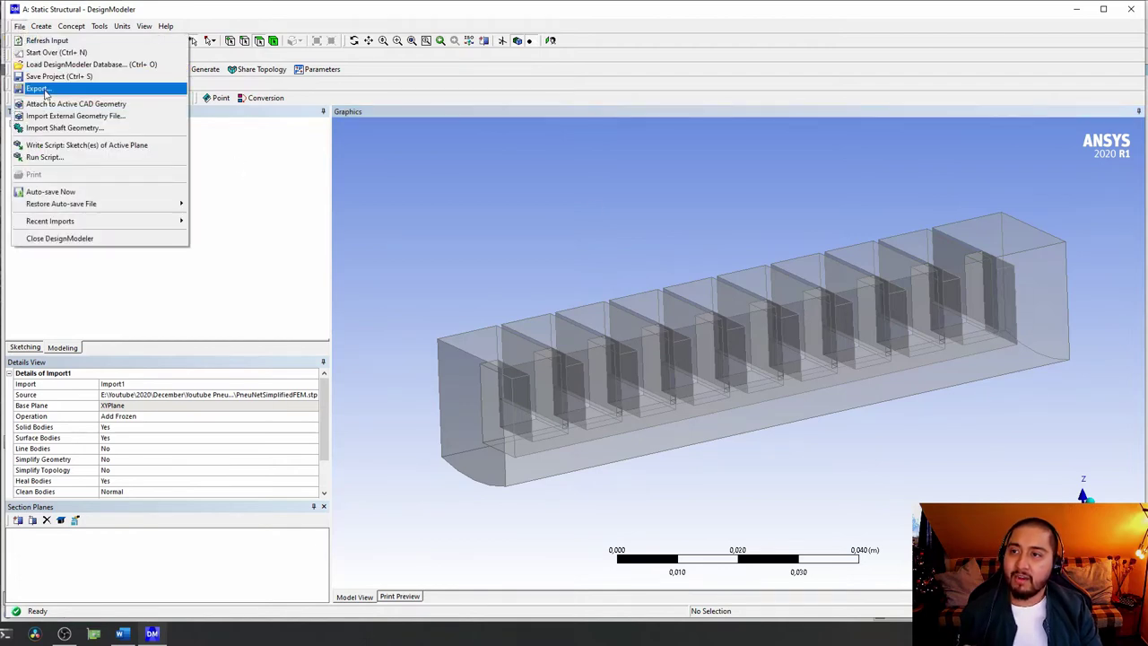
{"action": "left_click", "coordinate": [782, 131]}
{"action": "left_click", "coordinate": [1079, 13]}
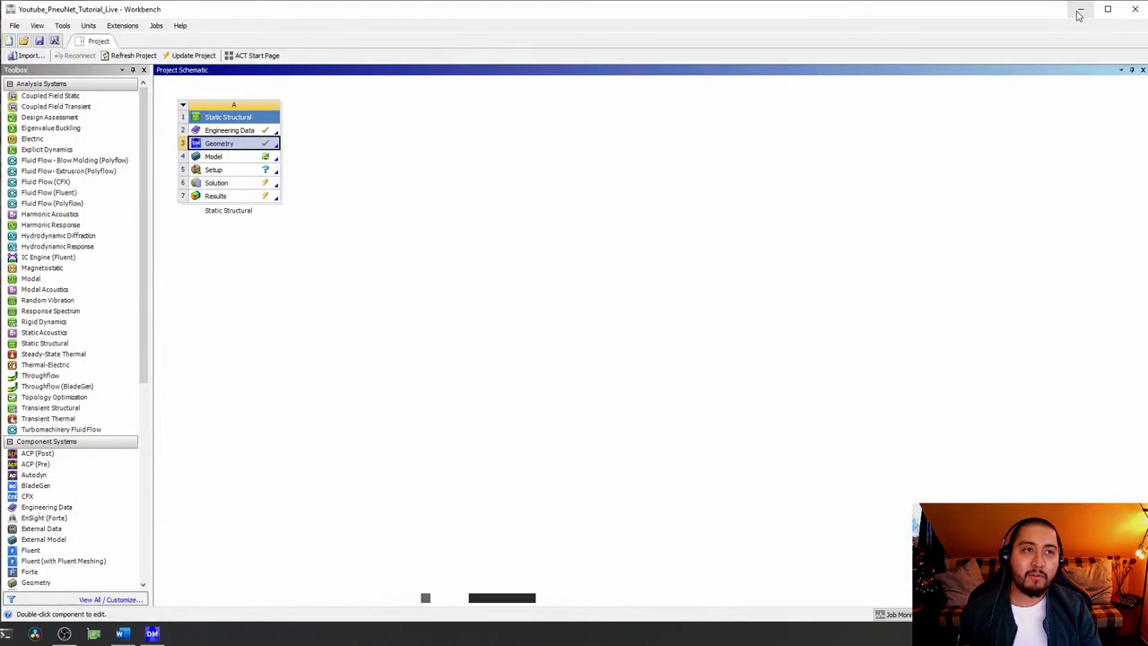
{"action": "left_click", "coordinate": [14, 26]}
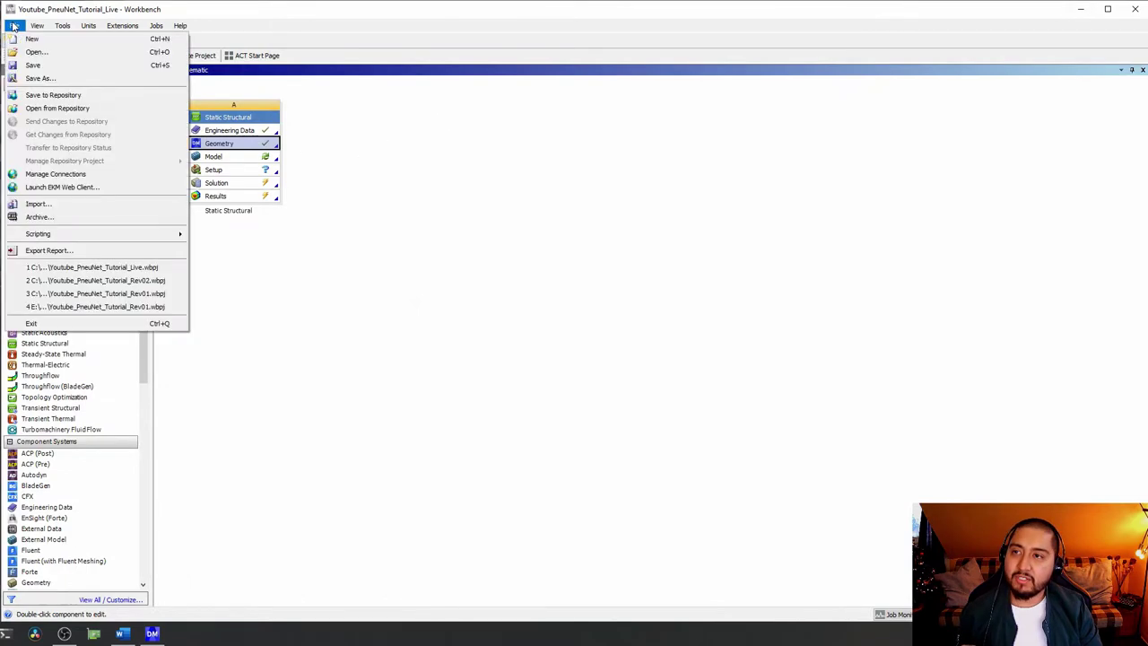
{"action": "left_click", "coordinate": [45, 78]}
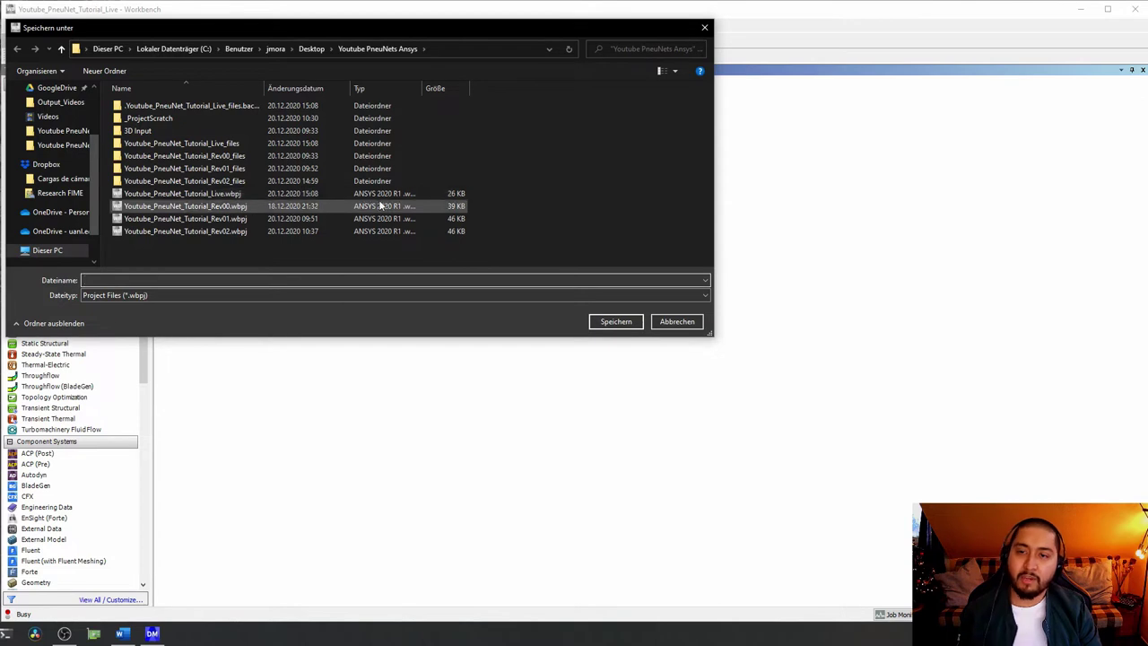
{"action": "key", "text": "Escape"}
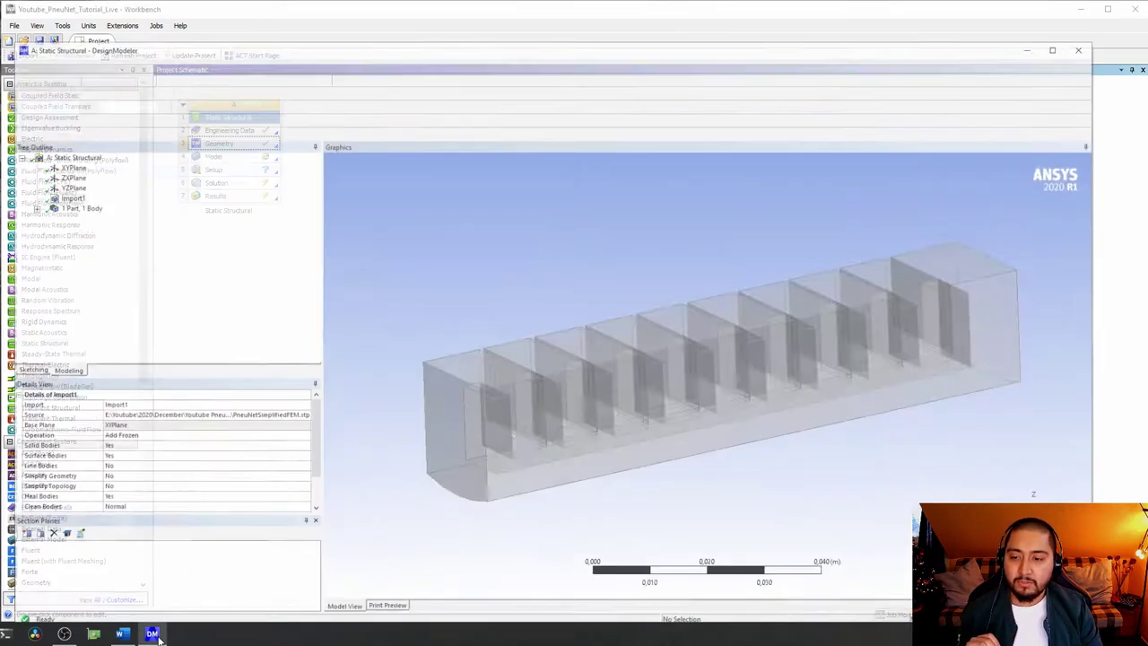
{"action": "left_click", "coordinate": [151, 633]}
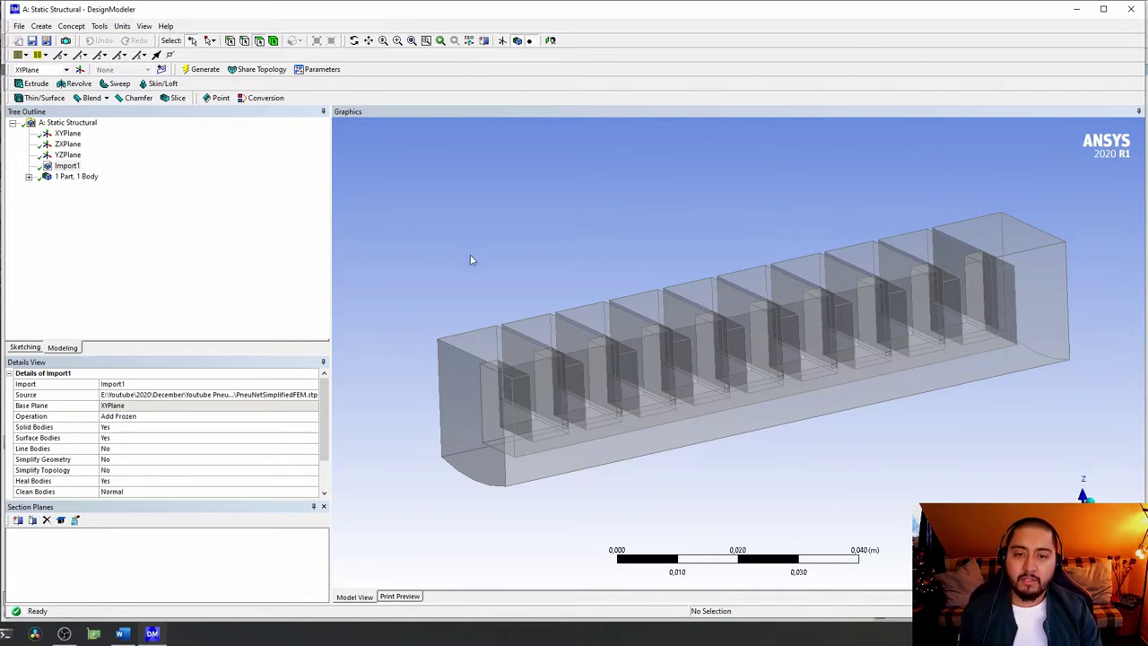
- Examine the inner air chambers and thin walls of the PneuNet body up close from several angles
{"action": "middle_click_drag", "start_coordinate": [591, 273], "coordinate": [592, 276]}
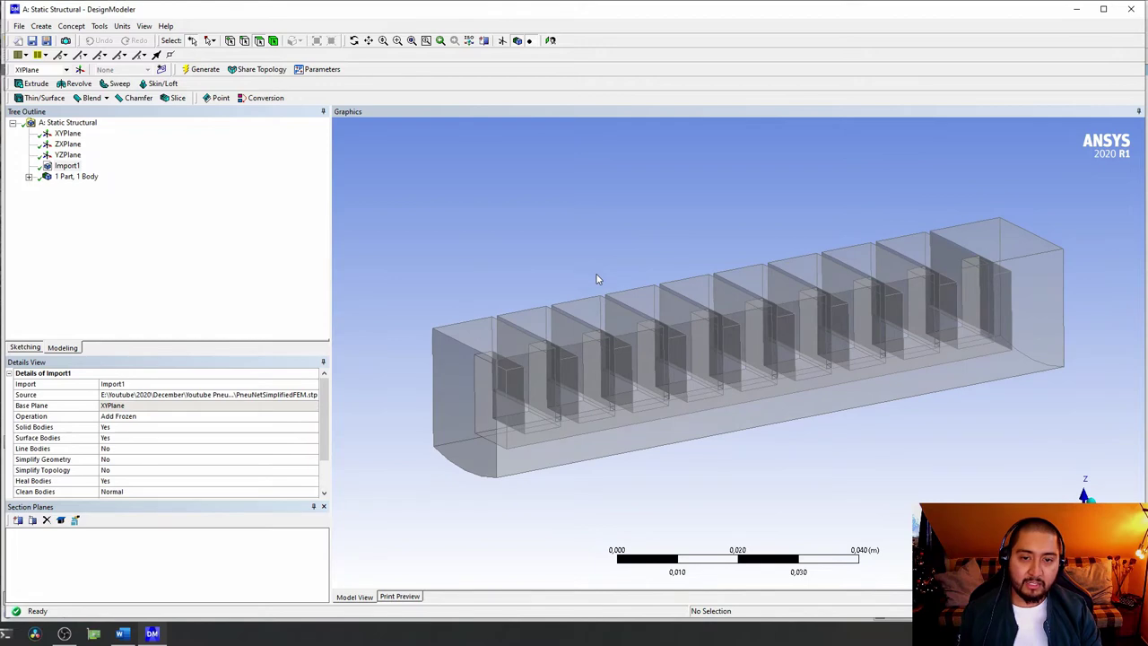
{"action": "scroll", "coordinate": [665, 343], "scroll_direction": "up", "scroll_amount": 5}
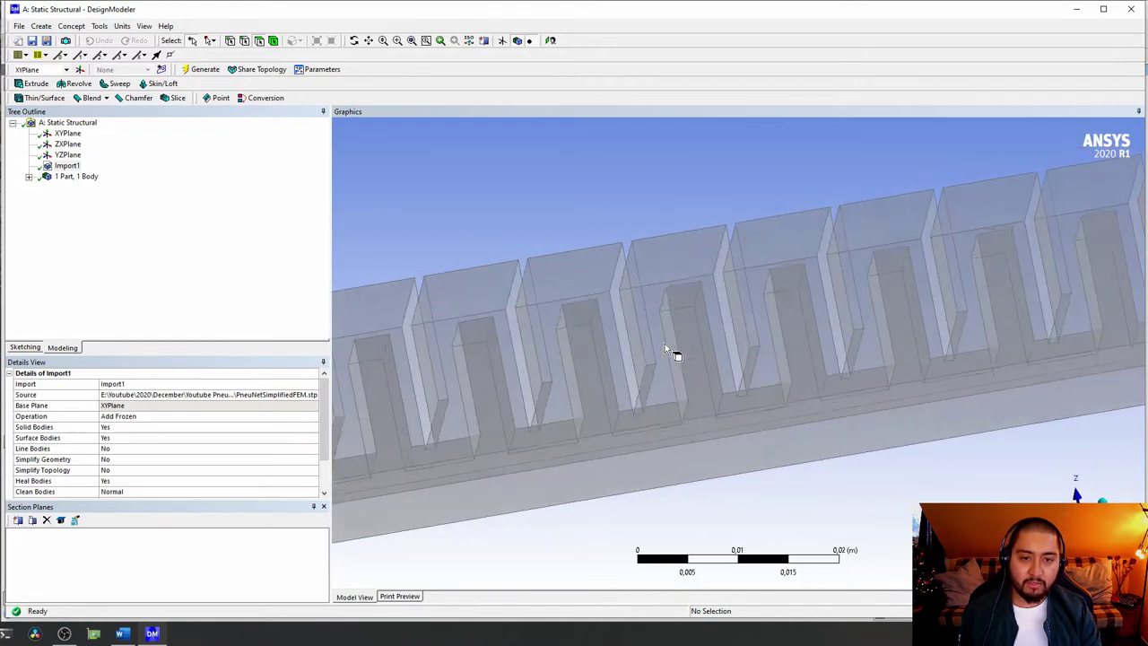
{"action": "middle_click_drag", "start_coordinate": [665, 343], "coordinate": [601, 451]}
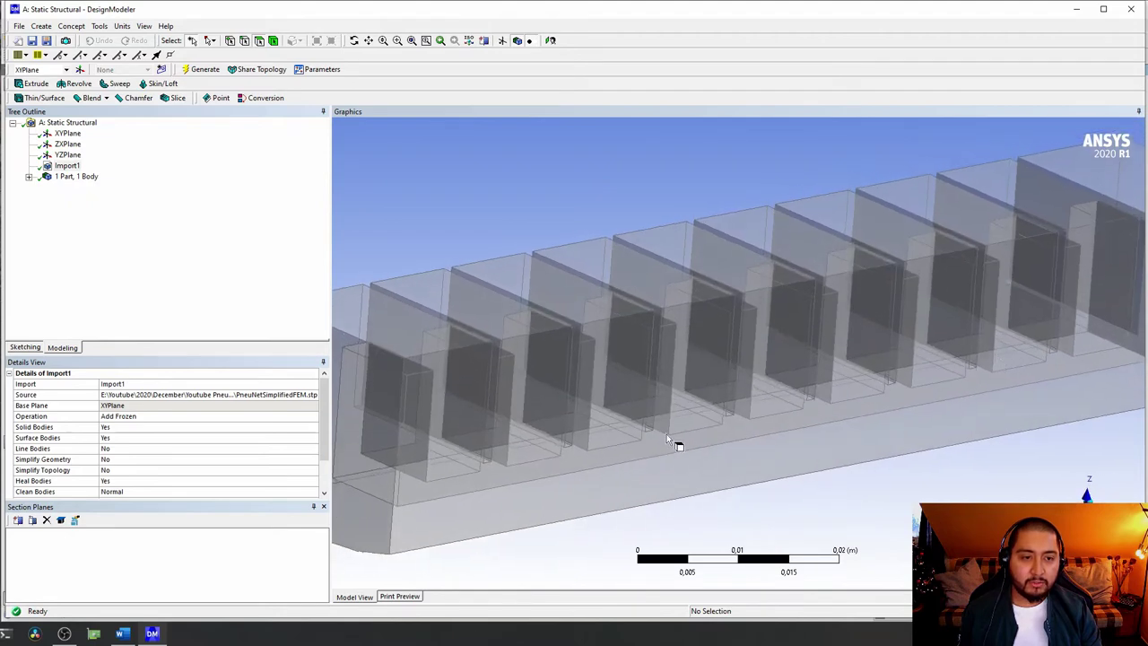
{"action": "middle_click_drag", "start_coordinate": [1068, 351], "coordinate": [744, 415]}
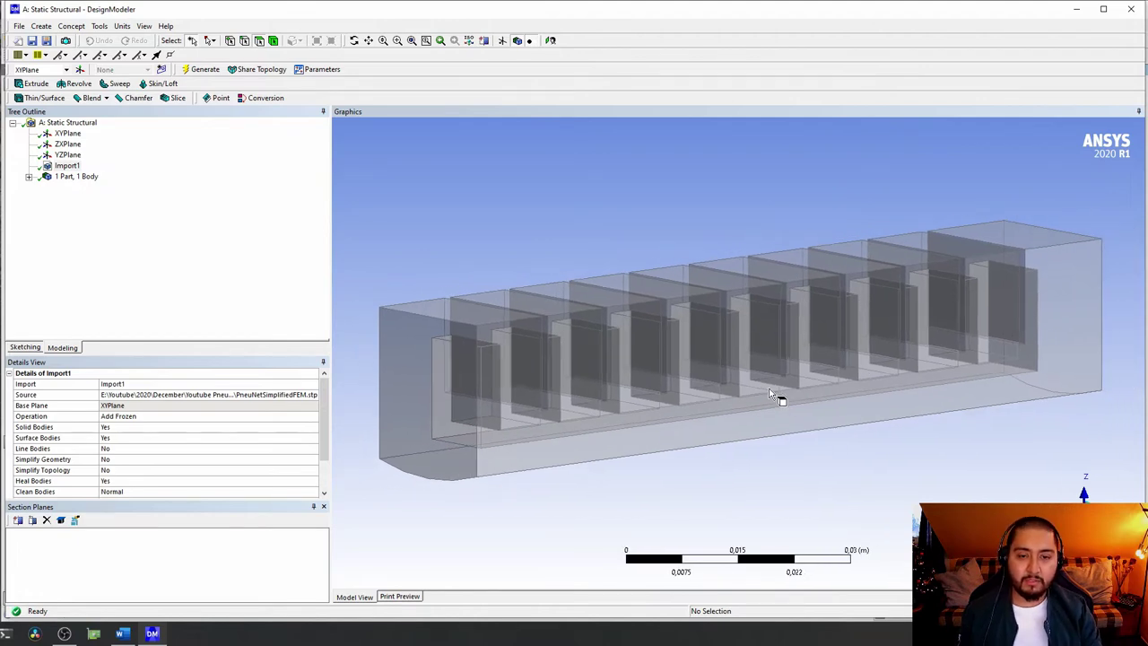
{"action": "scroll", "coordinate": [780, 376], "scroll_direction": "up", "scroll_amount": 5}
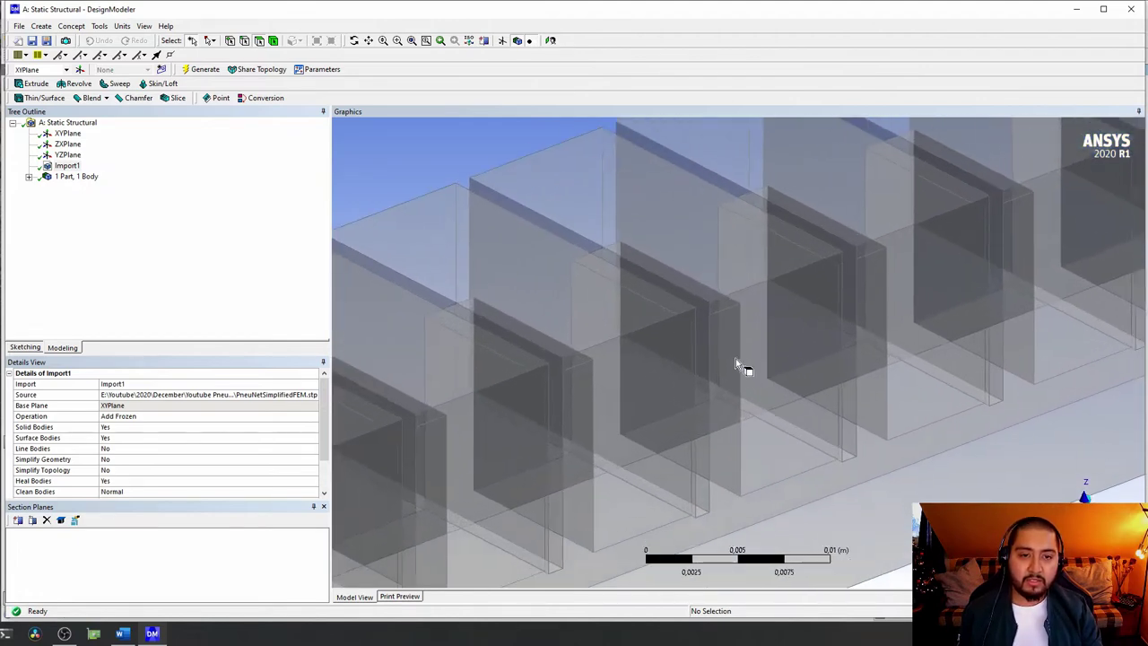
{"action": "left_click", "coordinate": [704, 353]}
{"action": "middle_click_drag", "start_coordinate": [705, 352], "coordinate": [832, 378]}
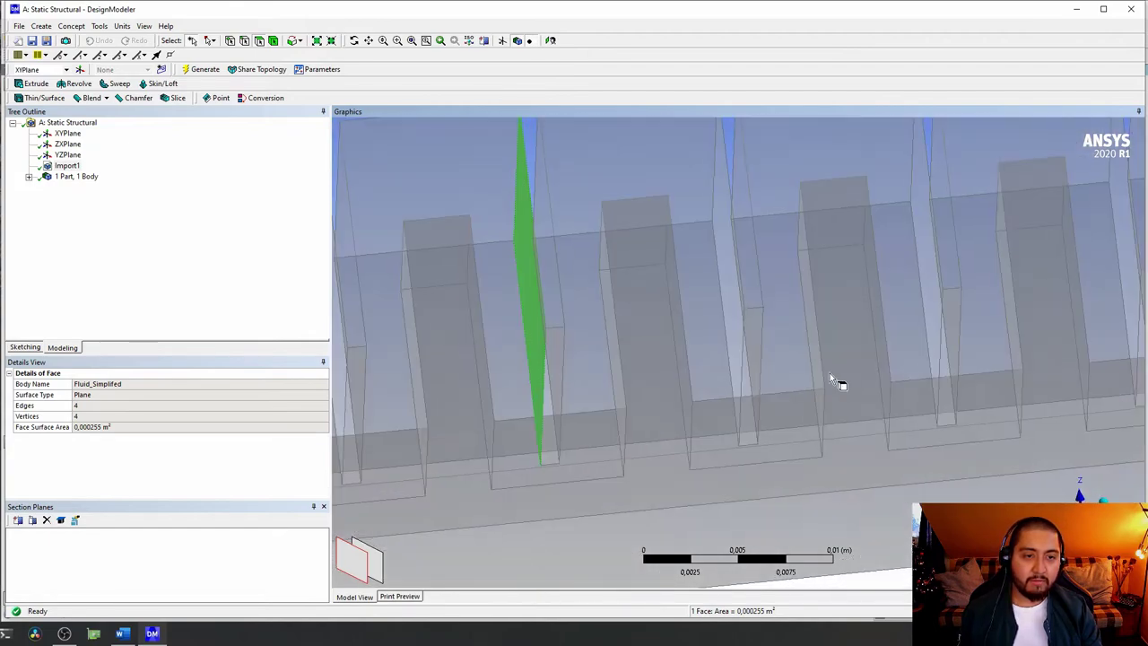
{"action": "left_click", "coordinate": [728, 372]}
{"action": "middle_click_drag", "start_coordinate": [730, 380], "coordinate": [768, 269]}
{"action": "scroll", "coordinate": [964, 377], "scroll_direction": "down", "scroll_amount": 5}
{"action": "left_click", "coordinate": [720, 233]}
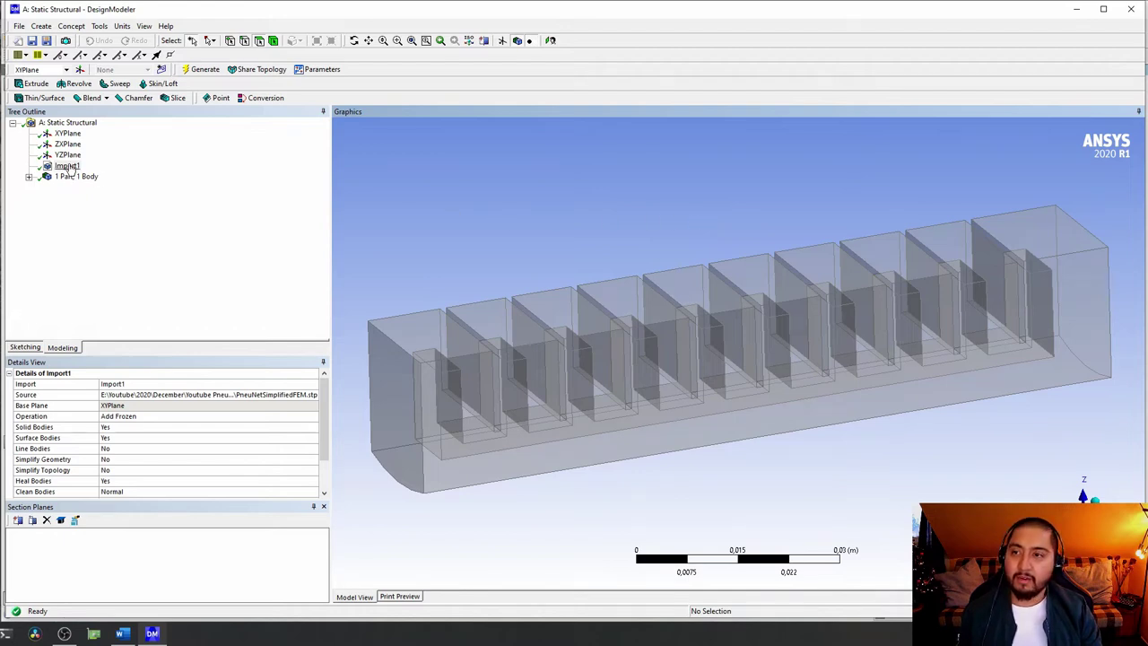
- Create a named selection called InnerWalls and activate its geometry selection
{"action": "right_click", "coordinate": [85, 132]}
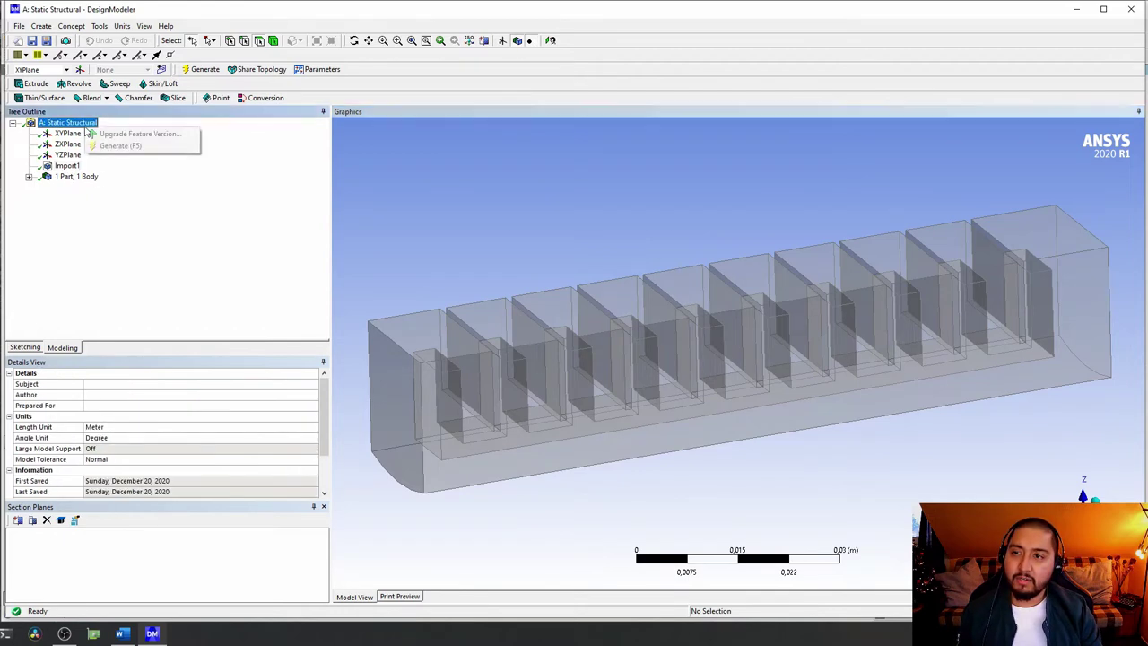
{"action": "left_click", "coordinate": [133, 231]}
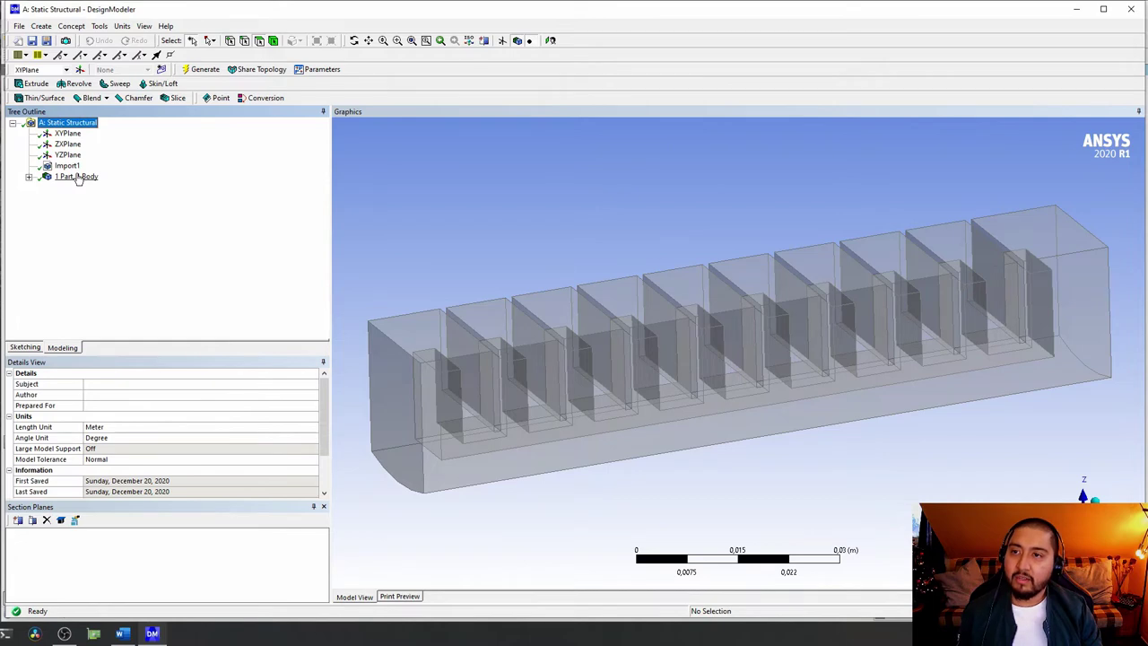
{"action": "left_click", "coordinate": [100, 26]}
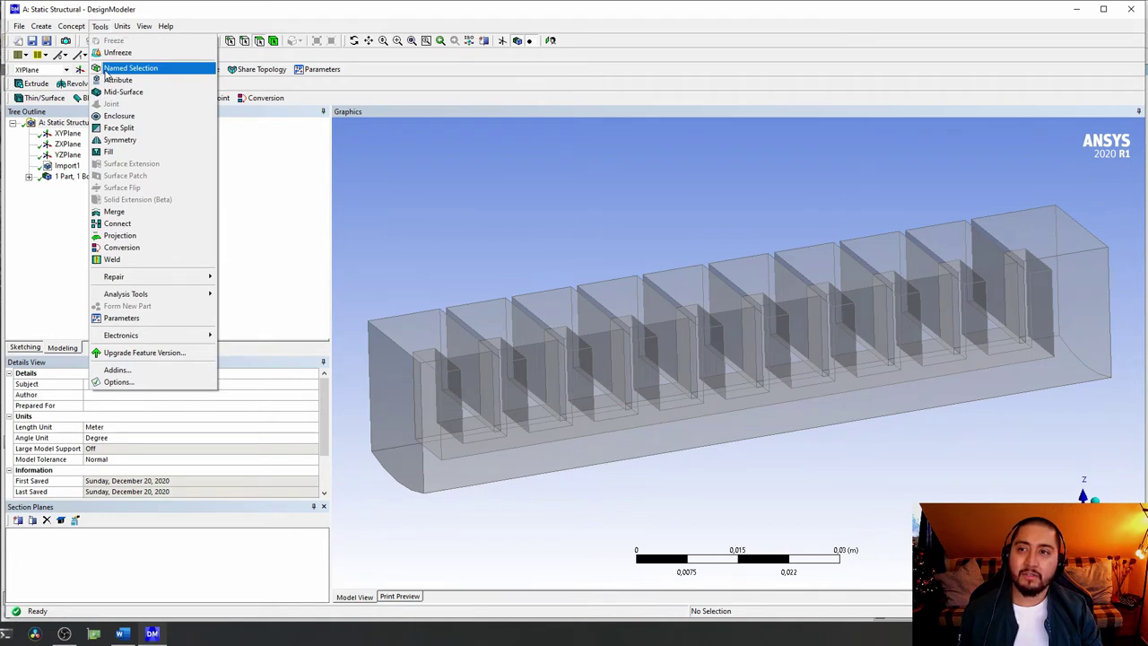
{"action": "left_click", "coordinate": [108, 69]}
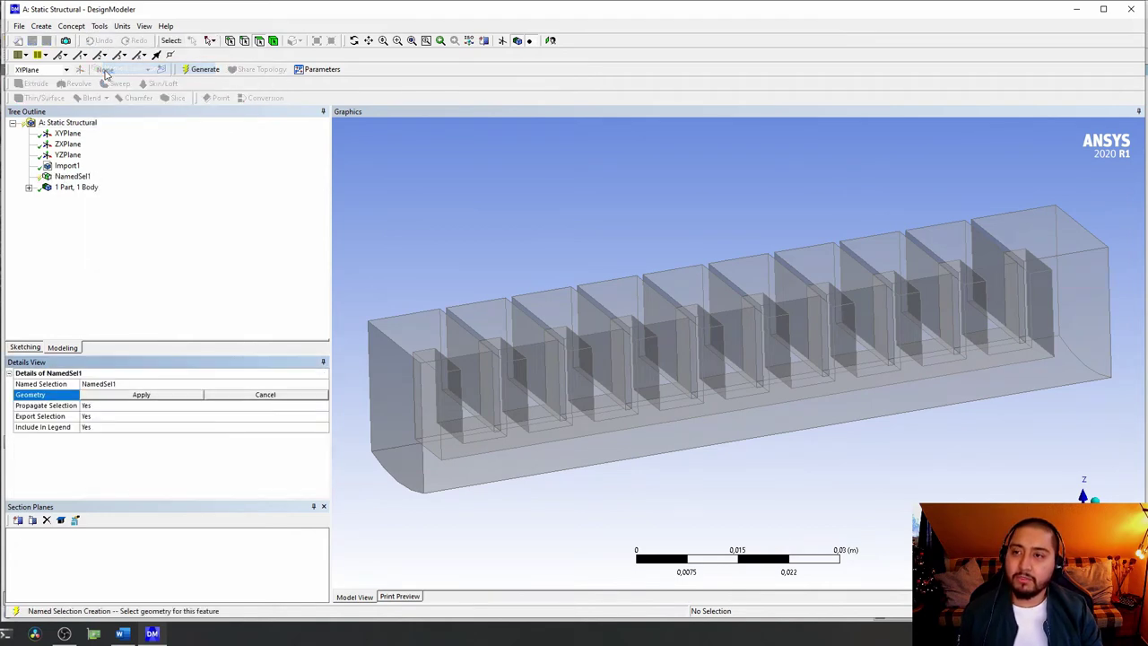
{"action": "left_click", "coordinate": [126, 382]}
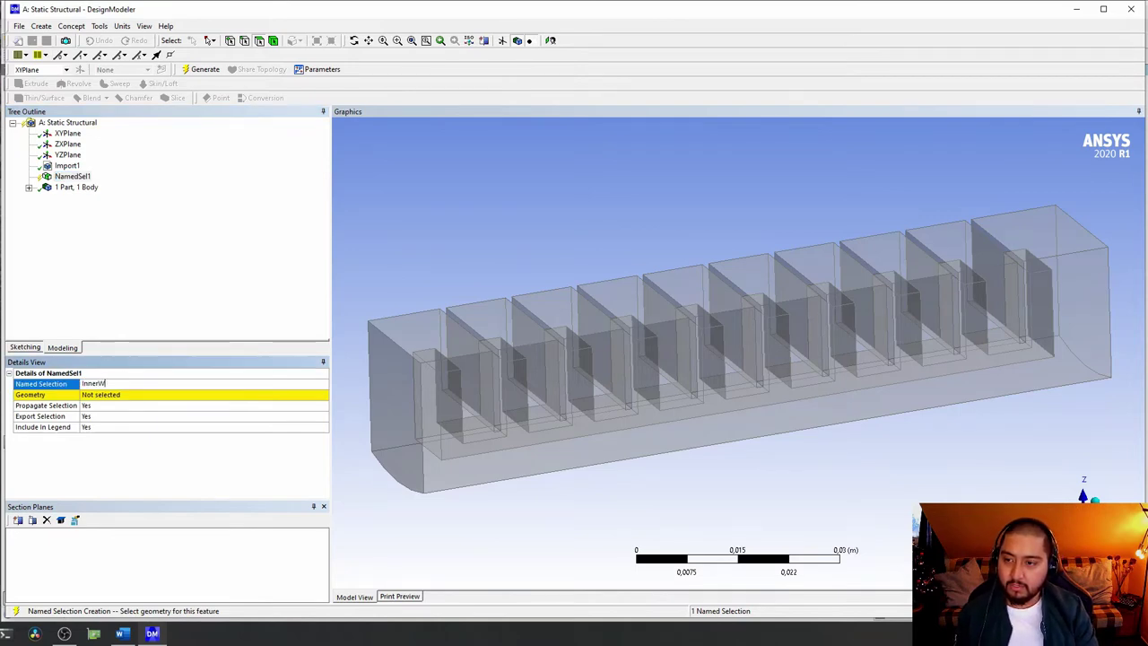
{"action": "left_click", "coordinate": [100, 395]}
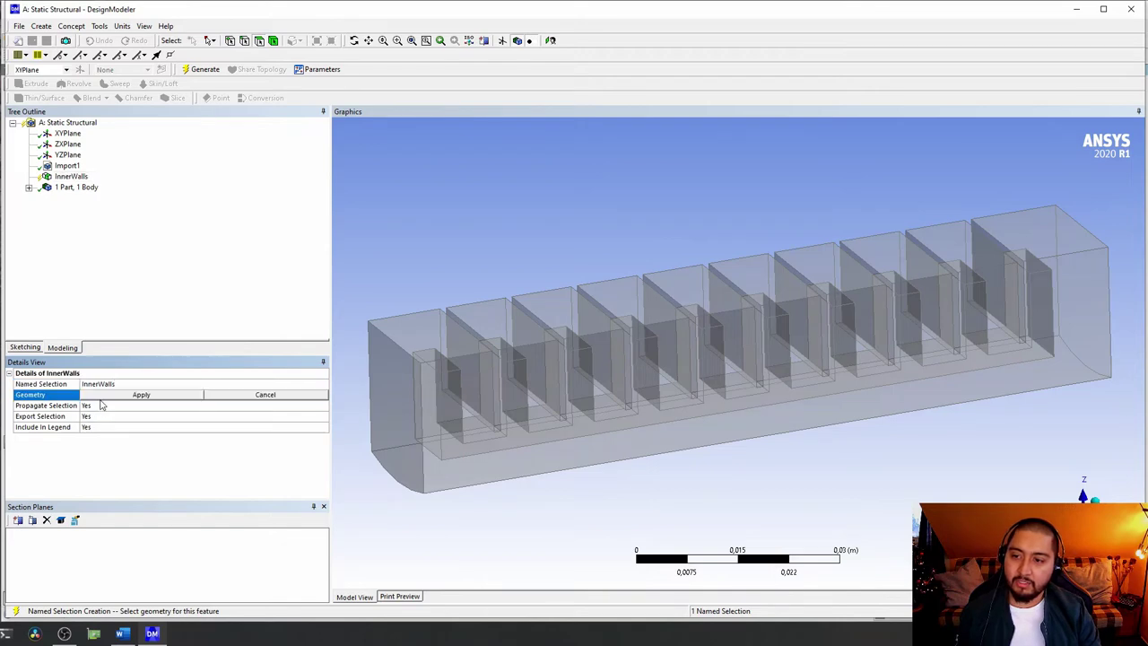
- Cut the actuator lengthwise through the middle with a section plane to expose the inner air chambers
{"action": "left_click", "coordinate": [553, 467]}
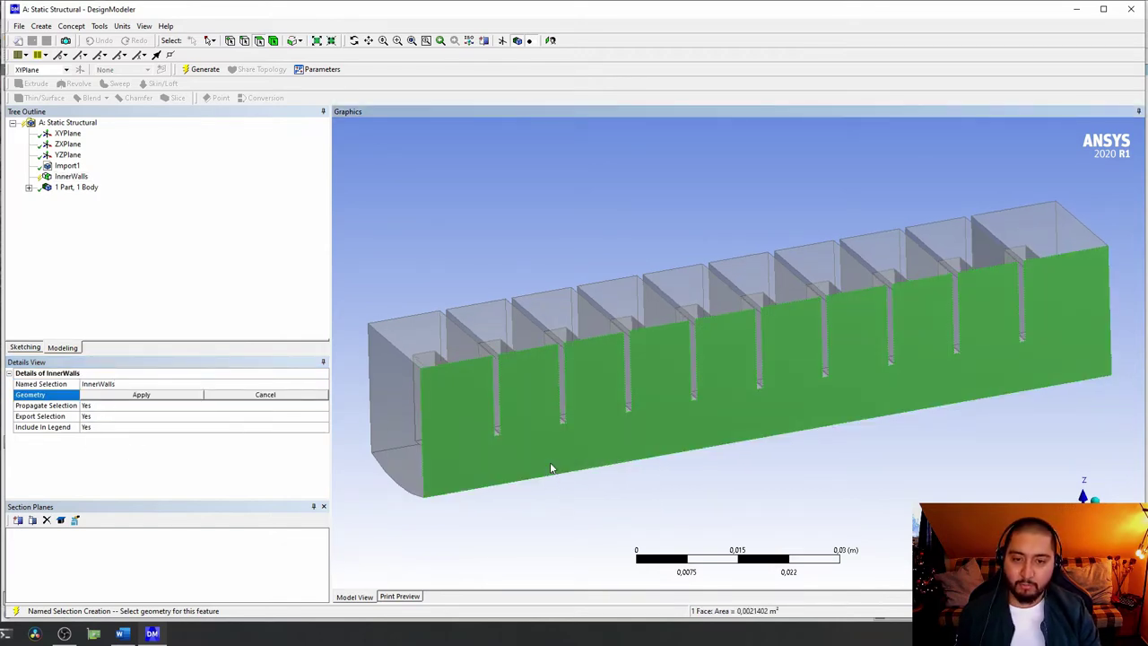
{"action": "left_click", "coordinate": [577, 490]}
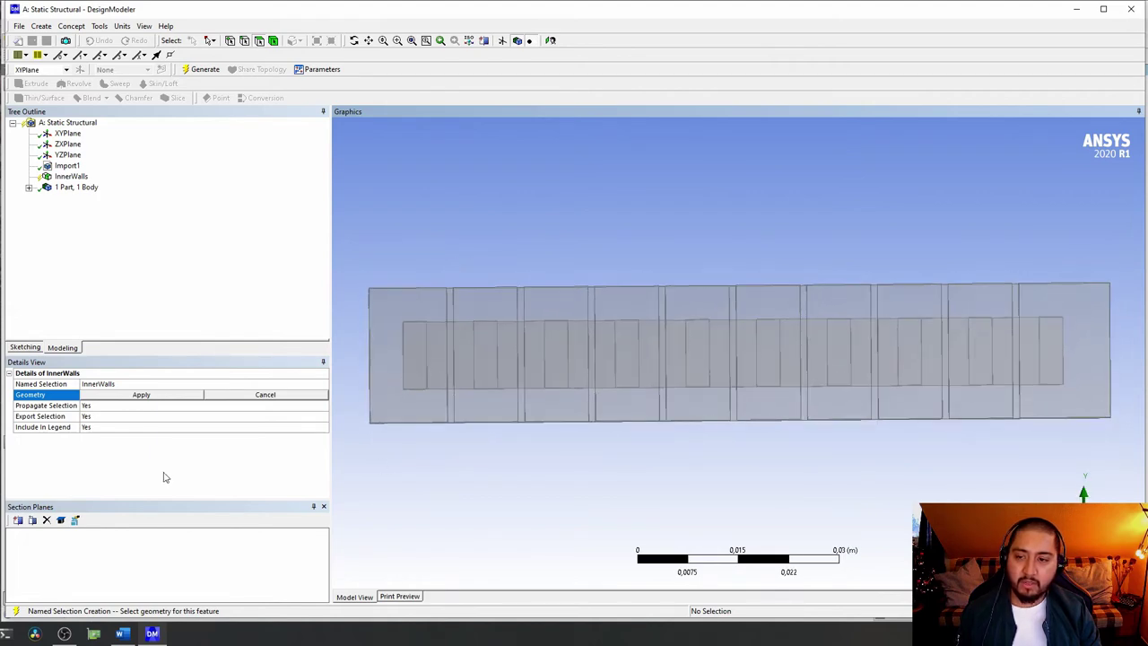
{"action": "left_click", "coordinate": [19, 526]}
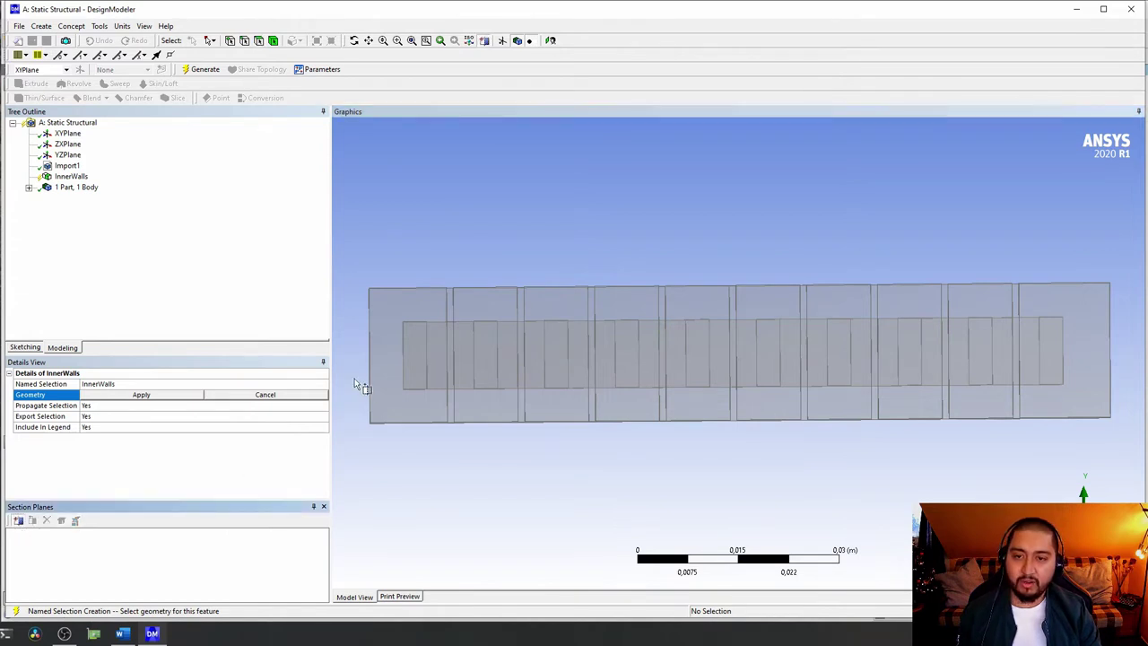
{"action": "left_click_drag", "start_coordinate": [339, 361], "coordinate": [1133, 357]}
{"action": "middle_click_drag", "start_coordinate": [965, 365], "coordinate": [332, 423]}
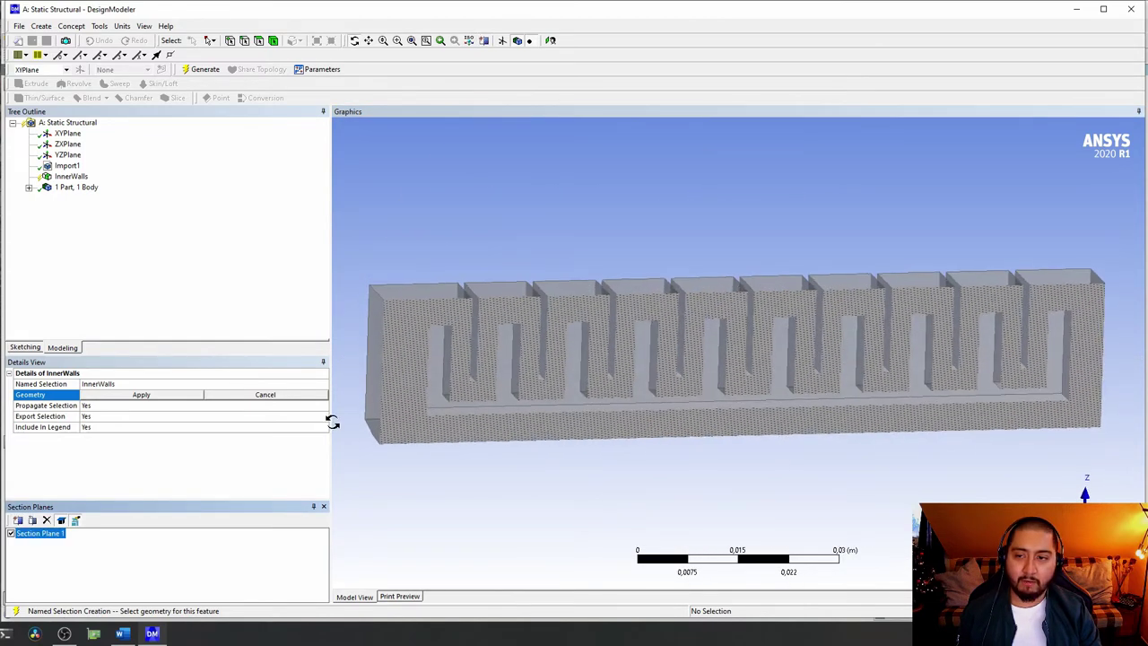
- Select the same-side end wall of all ten chambers, the long inner side wall and the channel floor as InnerWalls geometry
{"action": "left_click", "coordinate": [114, 385]}
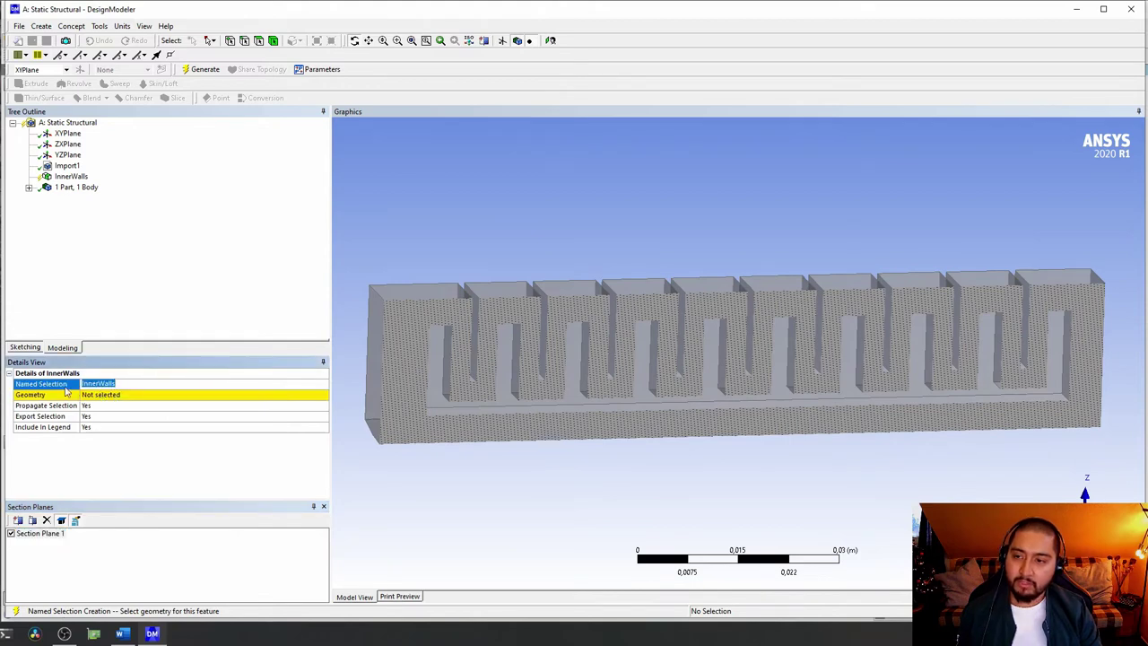
{"action": "left_click", "coordinate": [100, 395]}
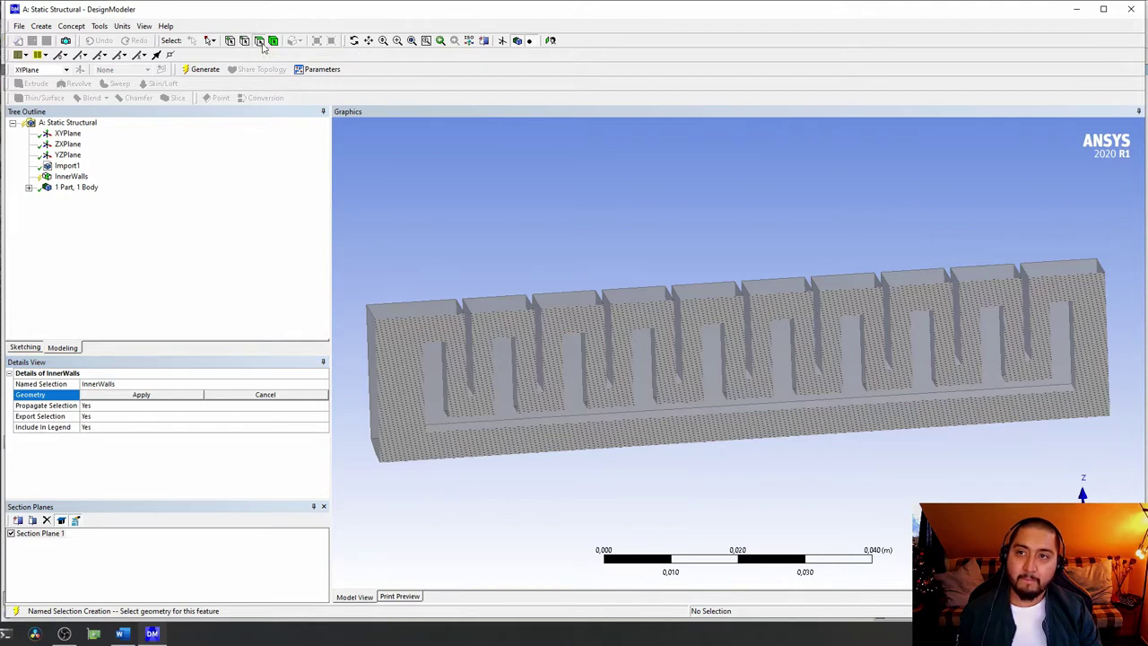
{"action": "middle_click_drag", "start_coordinate": [529, 250], "coordinate": [447, 367]}
{"action": "left_click", "coordinate": [447, 369]}
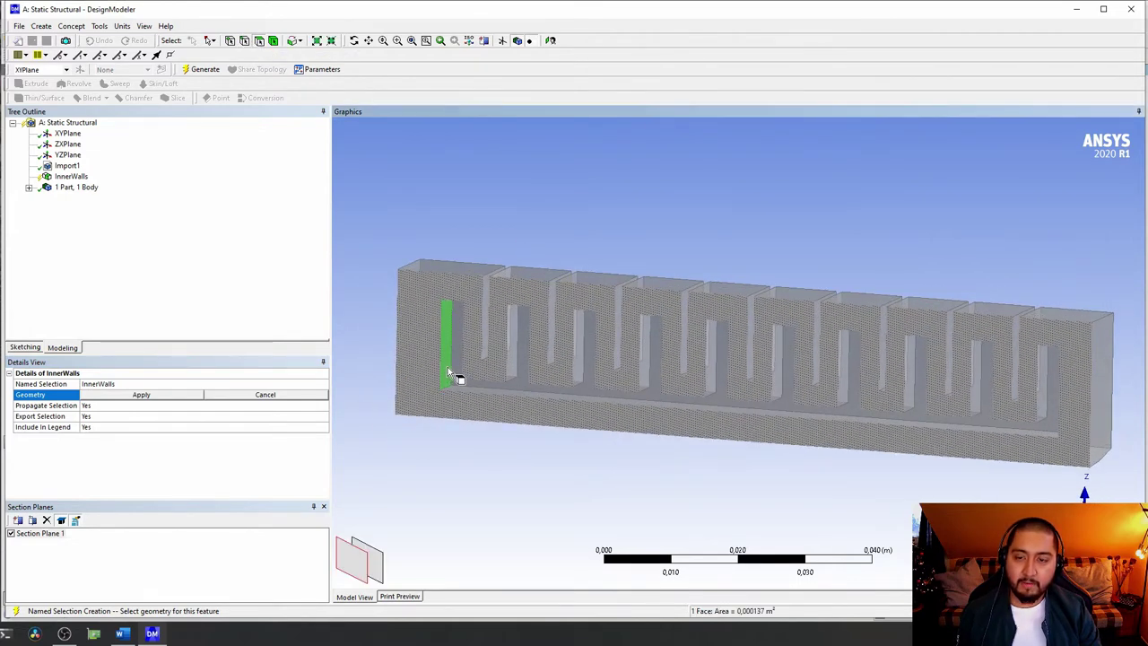
{"action": "left_click", "coordinate": [455, 373], "text": "ctrl"}
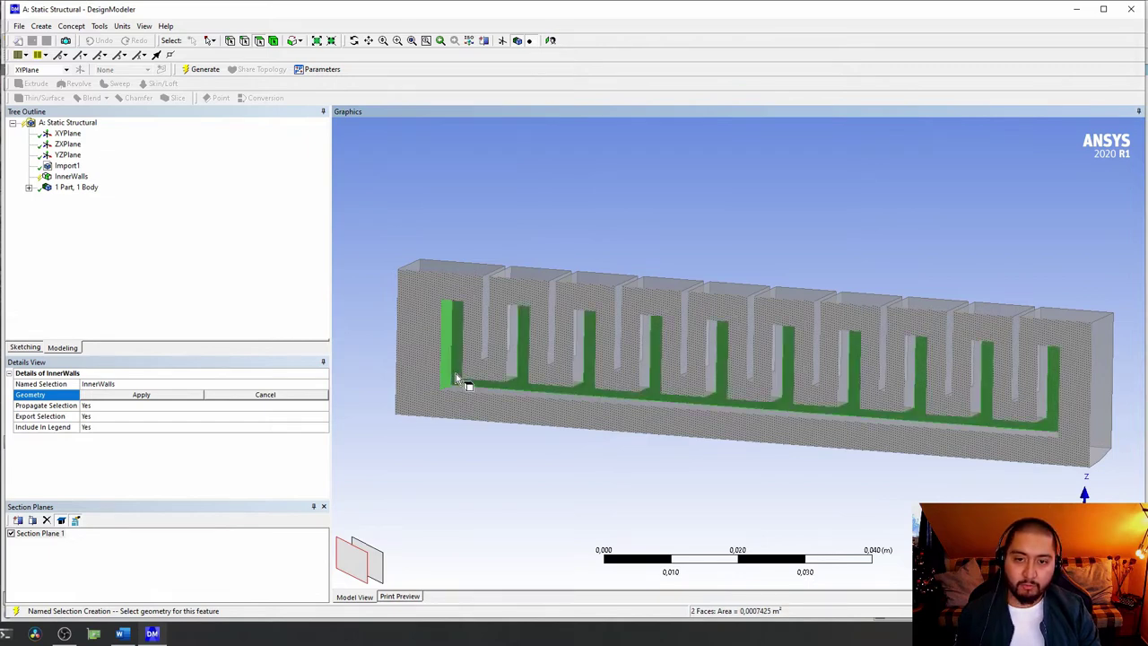
{"action": "left_click", "coordinate": [520, 377], "text": "ctrl"}
{"action": "left_click", "coordinate": [579, 374], "text": "ctrl"}
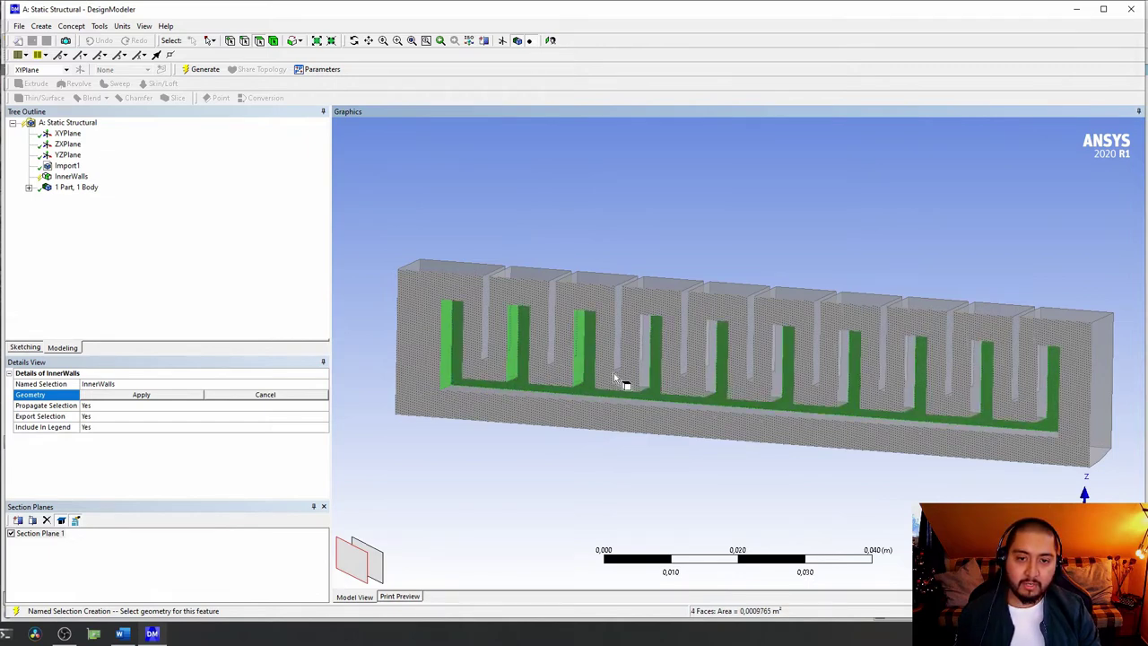
{"action": "left_click", "coordinate": [646, 378], "text": "ctrl"}
{"action": "left_click", "coordinate": [714, 384], "text": "ctrl"}
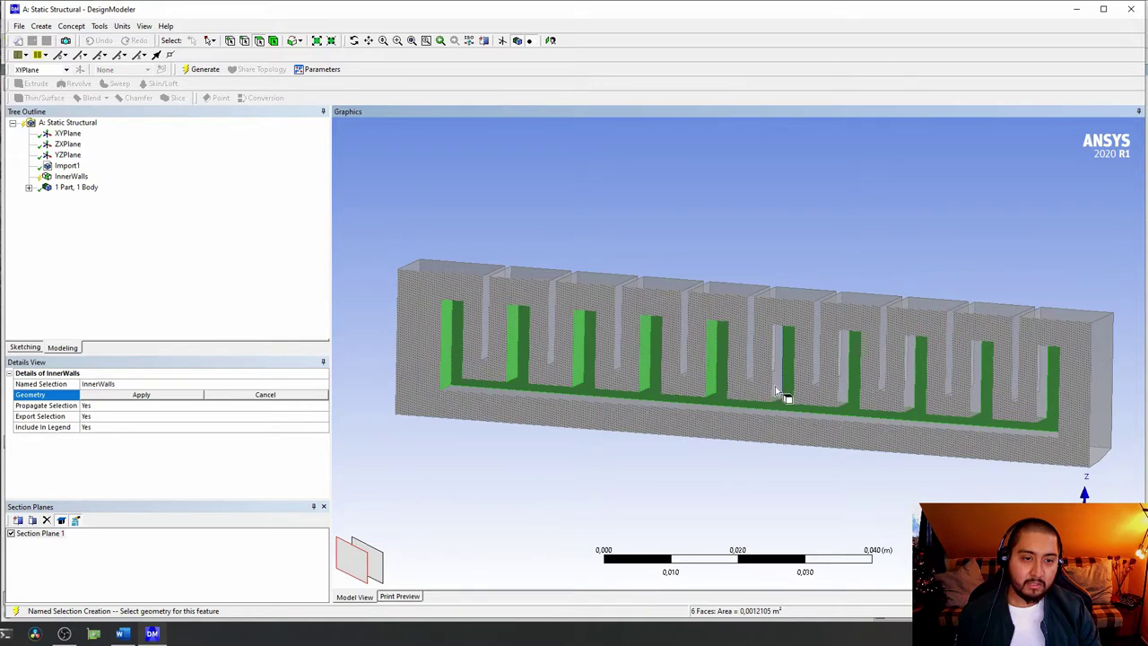
{"action": "left_click", "coordinate": [778, 392], "text": "ctrl"}
{"action": "left_click", "coordinate": [846, 399], "text": "ctrl"}
{"action": "left_click", "coordinate": [907, 398], "text": "ctrl"}
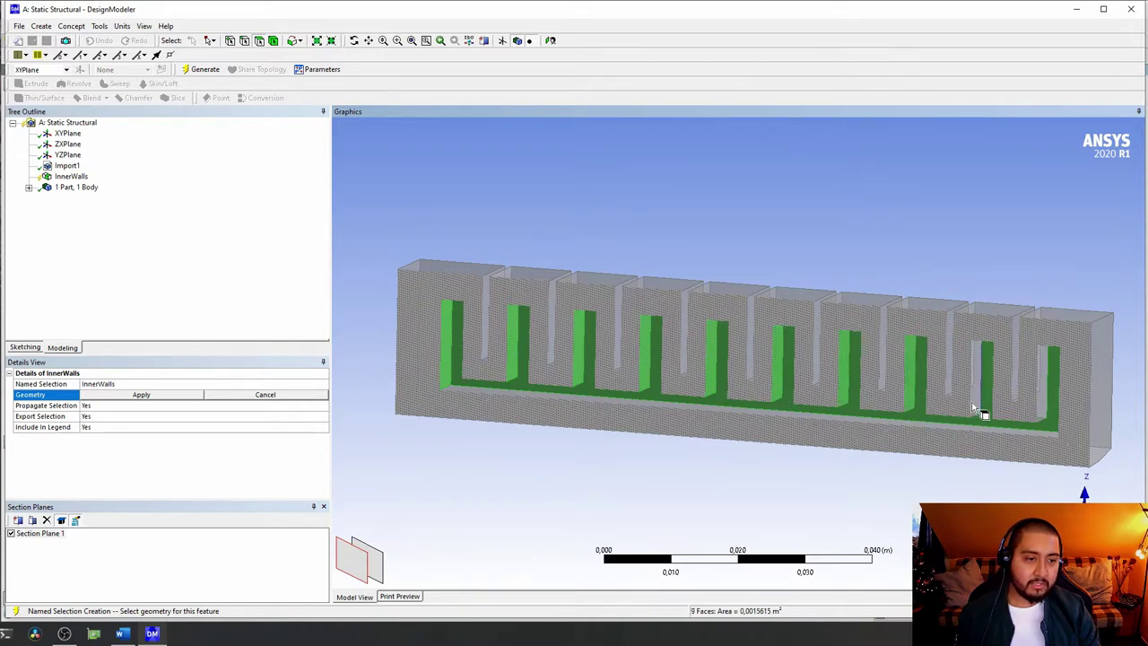
{"action": "left_click", "coordinate": [977, 408], "text": "ctrl"}
{"action": "left_click", "coordinate": [1045, 414], "text": "ctrl"}
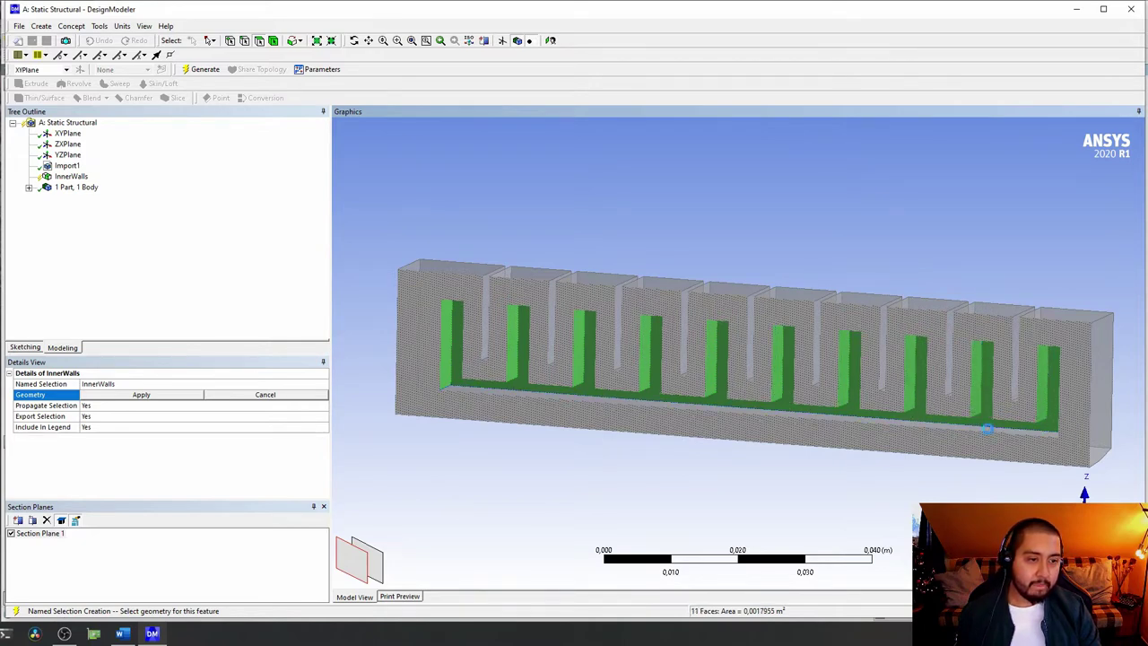
{"action": "left_click", "coordinate": [985, 430], "text": "ctrl"}
- Add the ceiling faces of all ten air chambers to the InnerWalls face selection
{"action": "middle_click_drag", "start_coordinate": [910, 436], "coordinate": [917, 438]}
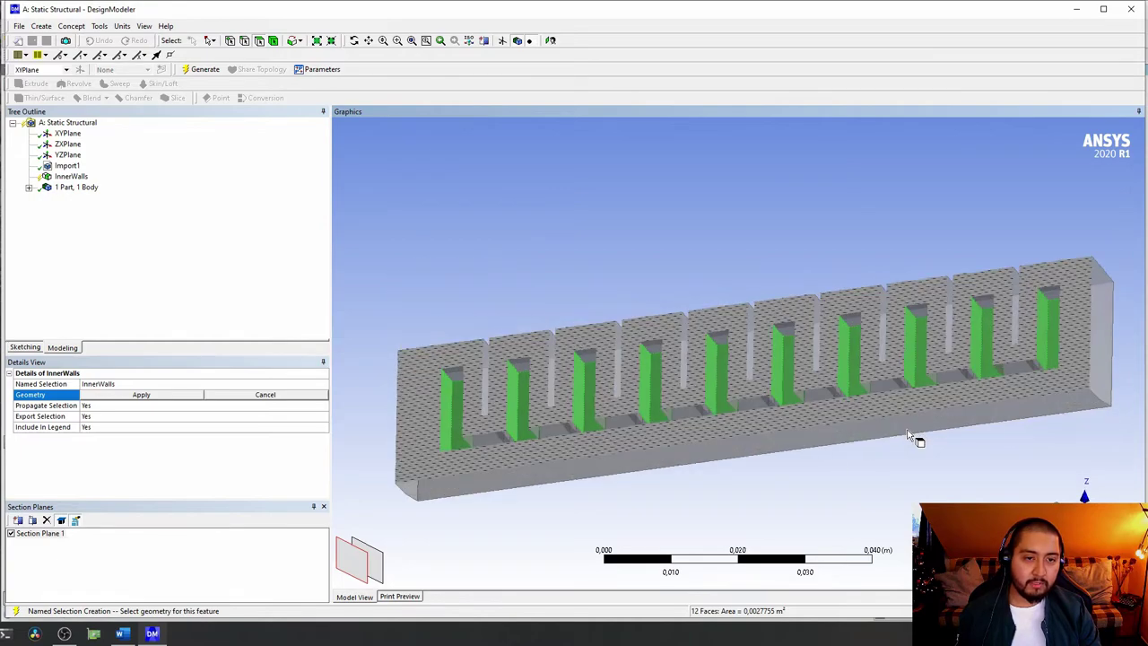
{"action": "left_click", "coordinate": [455, 383], "text": "ctrl"}
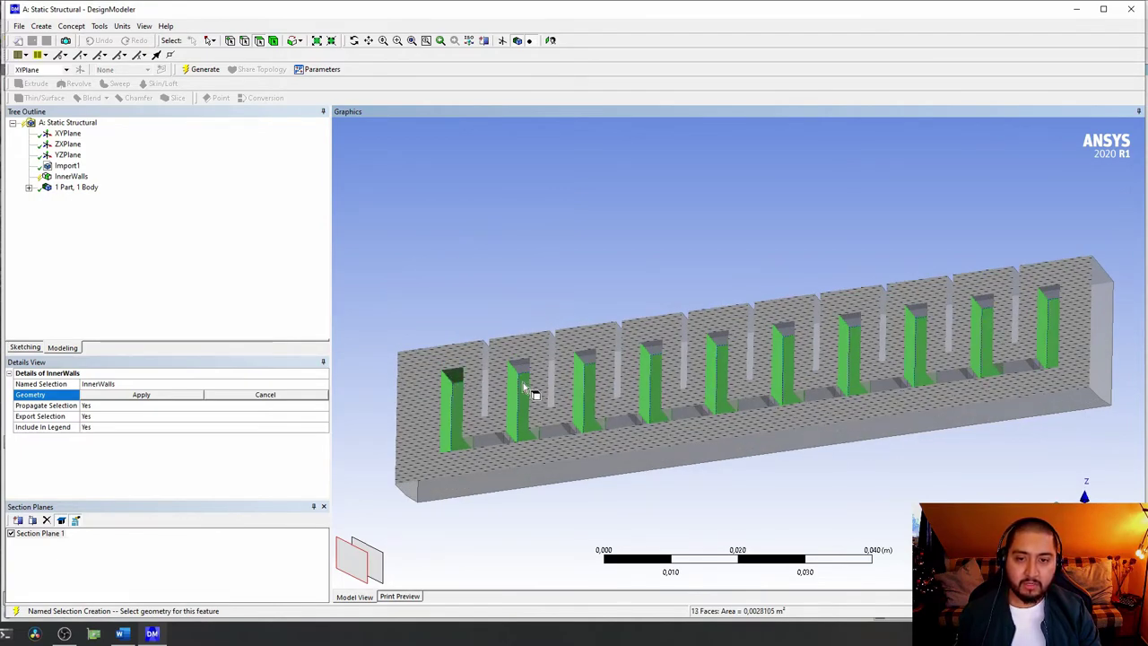
{"action": "left_click", "coordinate": [522, 377], "text": "ctrl"}
{"action": "left_click", "coordinate": [586, 367], "text": "ctrl"}
{"action": "left_click", "coordinate": [662, 356], "text": "ctrl"}
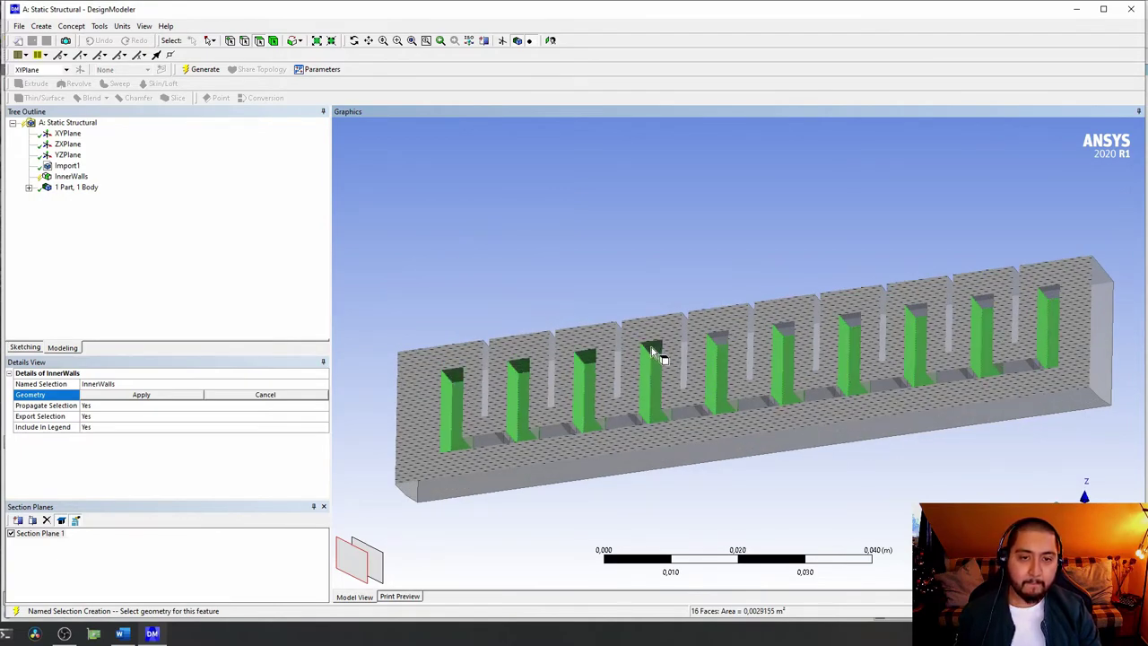
{"action": "left_click", "coordinate": [725, 346], "text": "ctrl"}
{"action": "left_click", "coordinate": [786, 332], "text": "ctrl"}
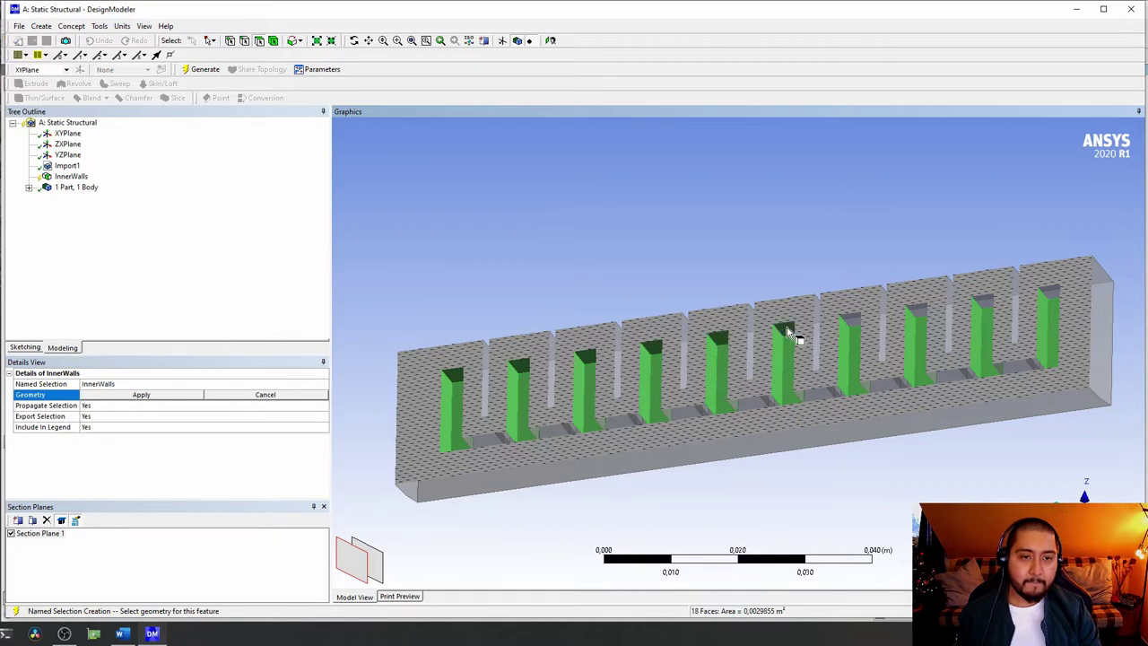
{"action": "left_click", "coordinate": [856, 327], "text": "ctrl"}
{"action": "left_click", "coordinate": [923, 320], "text": "ctrl"}
{"action": "left_click", "coordinate": [990, 305], "text": "ctrl"}
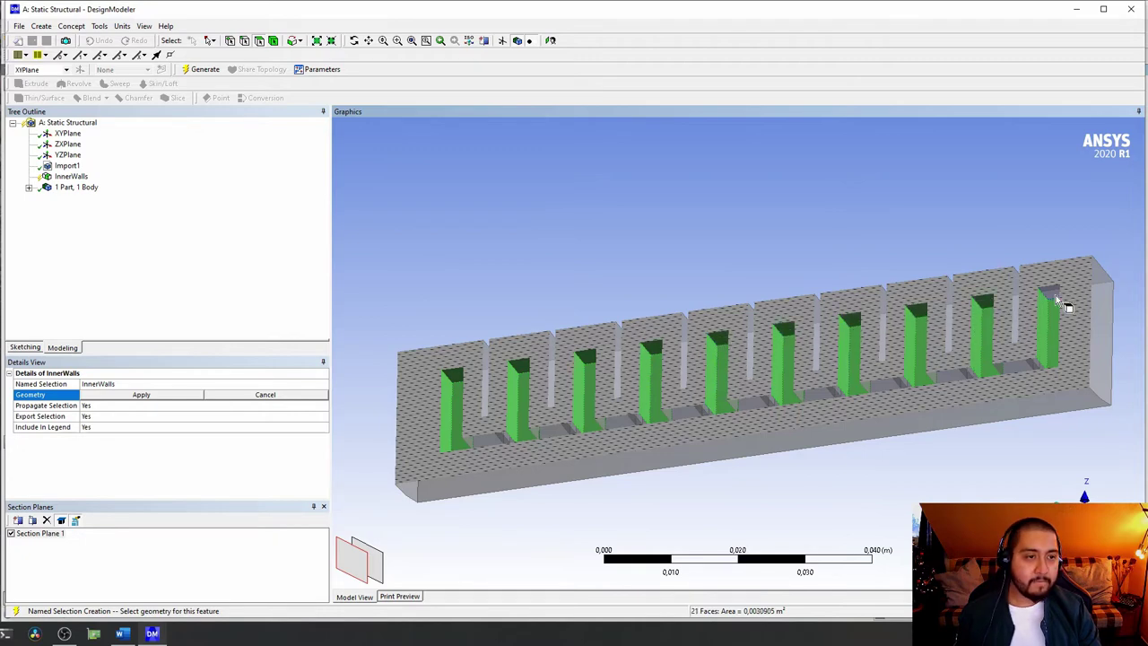
- Add the nine channel ceiling faces between neighbouring chambers to the InnerWalls face selection
{"action": "left_click", "coordinate": [1022, 370], "text": "ctrl"}
{"action": "left_click", "coordinate": [963, 380], "text": "ctrl"}
{"action": "left_click", "coordinate": [897, 392], "text": "ctrl"}
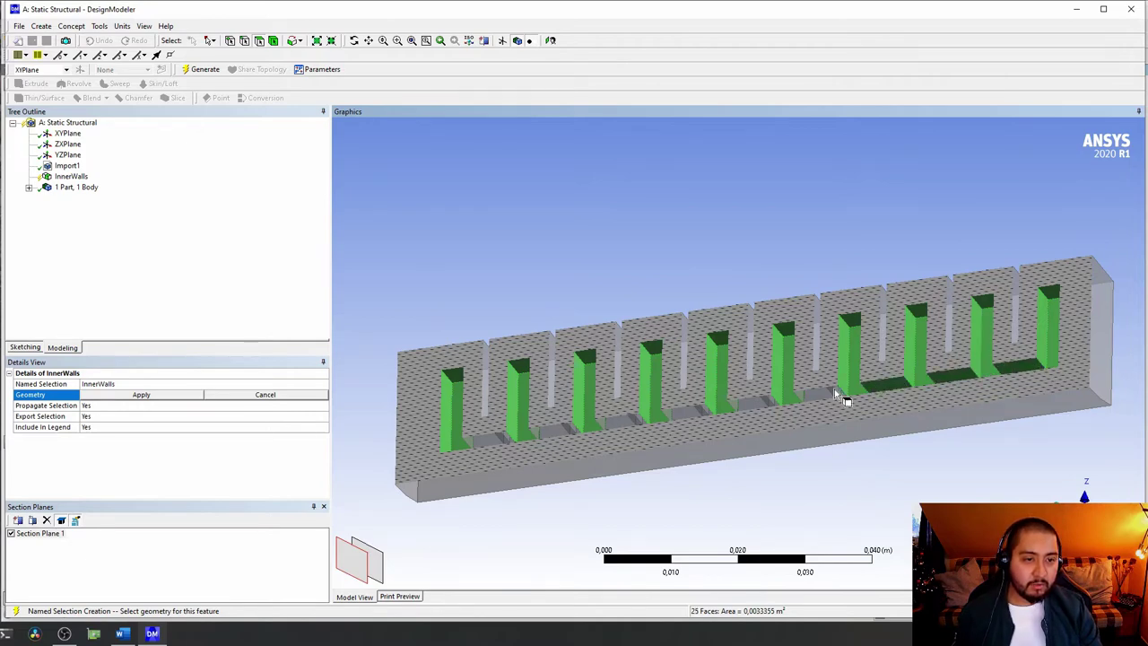
{"action": "left_click", "coordinate": [804, 403], "text": "ctrl"}
{"action": "left_click", "coordinate": [760, 411], "text": "ctrl"}
{"action": "left_click", "coordinate": [691, 422], "text": "ctrl"}
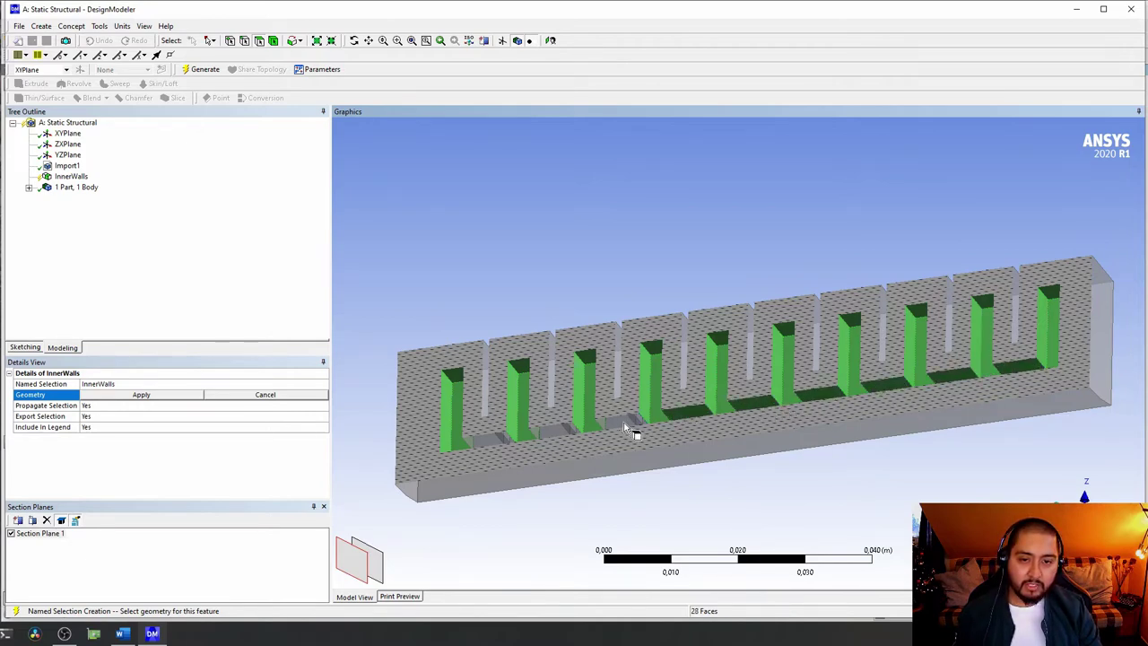
{"action": "left_click", "coordinate": [630, 430], "text": "ctrl"}
{"action": "left_click", "coordinate": [568, 440], "text": "ctrl"}
{"action": "left_click", "coordinate": [485, 445], "text": "ctrl"}
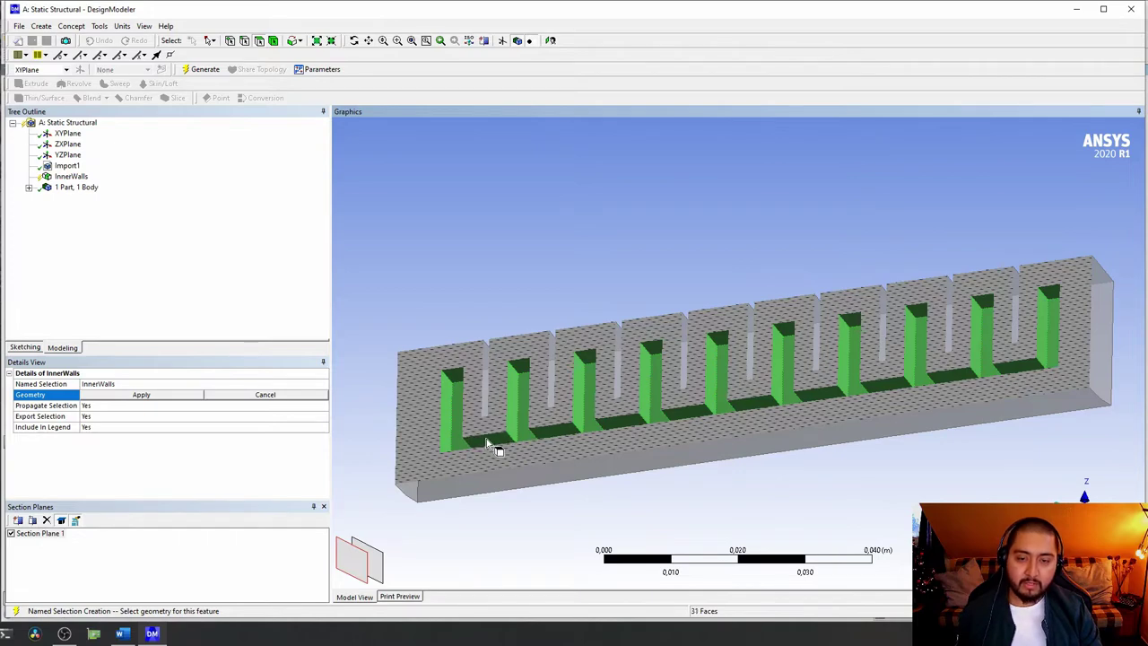
- Add the opposite end walls of all ten air chambers to the InnerWalls face selection
{"action": "key", "text": "Left"}
{"action": "key", "text": "Left"}
{"action": "key", "text": "Left"}
{"action": "key", "text": "Left"}
{"action": "key", "text": "Left"}
{"action": "key", "text": "Left"}
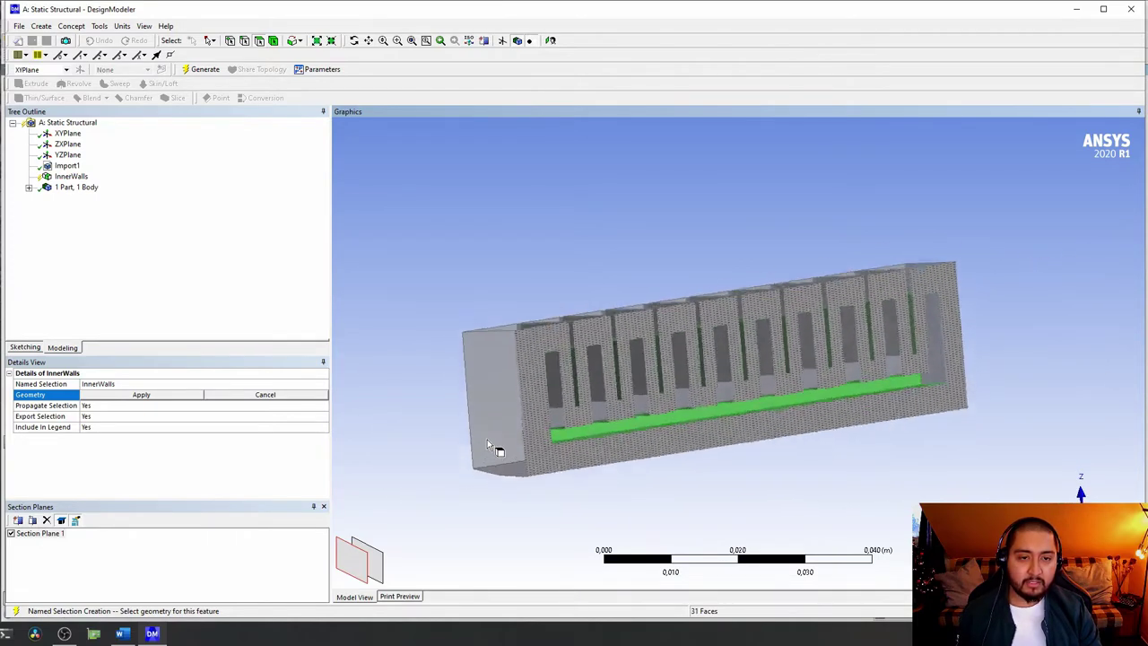
{"action": "key", "text": "Down"}
{"action": "left_click", "coordinate": [940, 348], "text": "ctrl"}
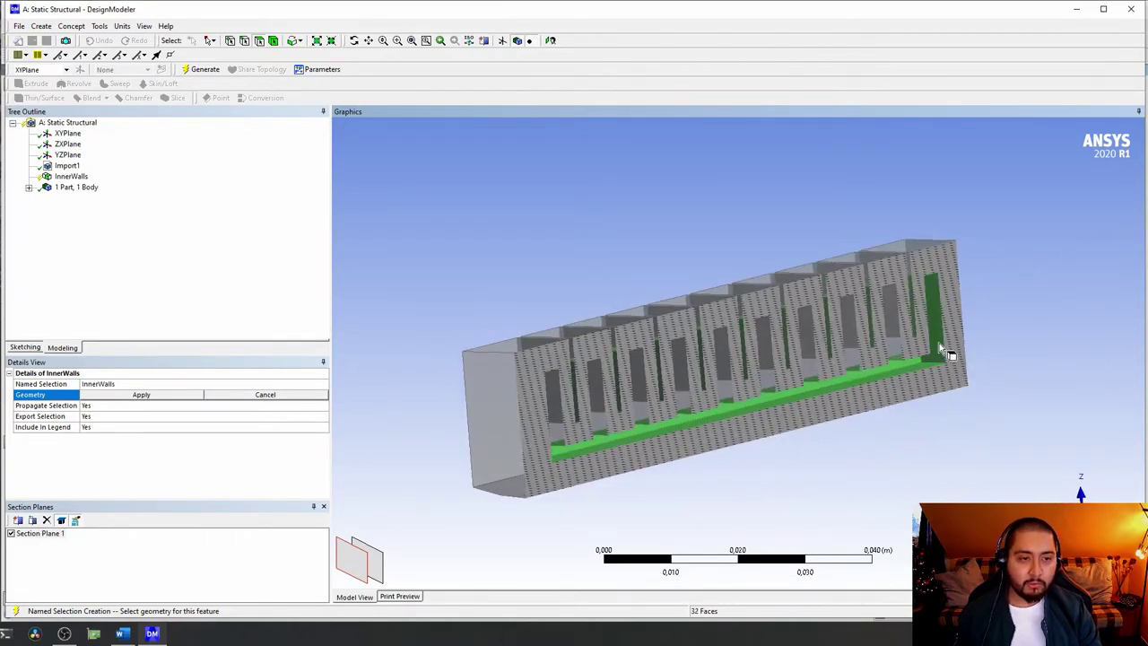
{"action": "left_click", "coordinate": [888, 351], "text": "ctrl"}
{"action": "left_click", "coordinate": [811, 373], "text": "ctrl"}
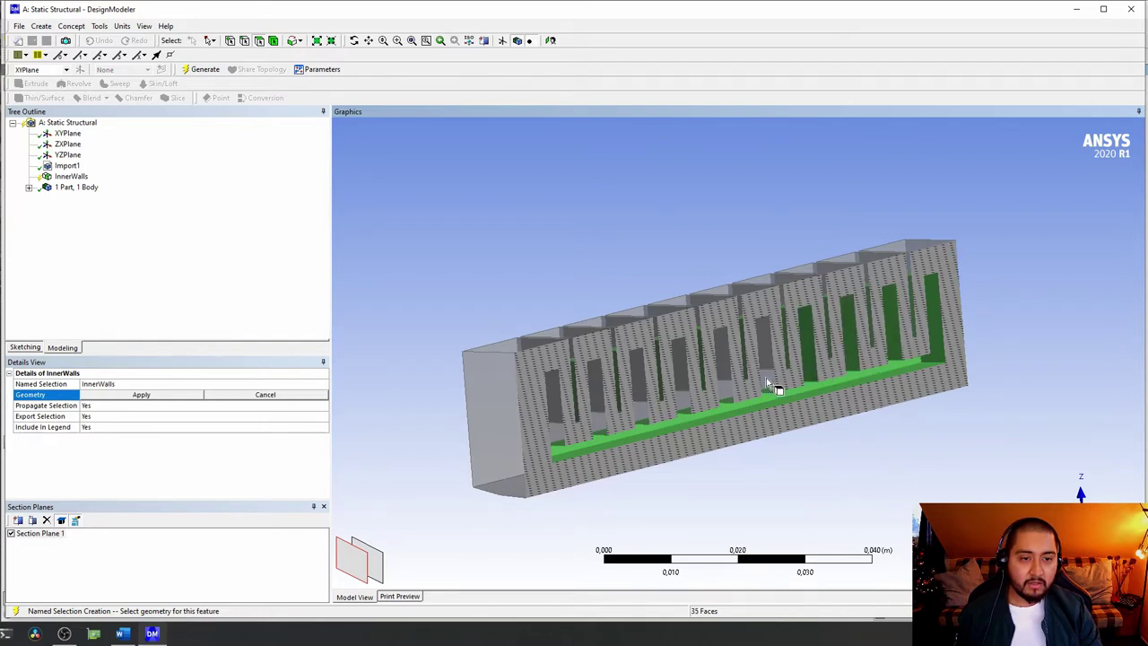
{"action": "left_click", "coordinate": [686, 404], "text": "ctrl"}
{"action": "left_click", "coordinate": [644, 414], "text": "ctrl"}
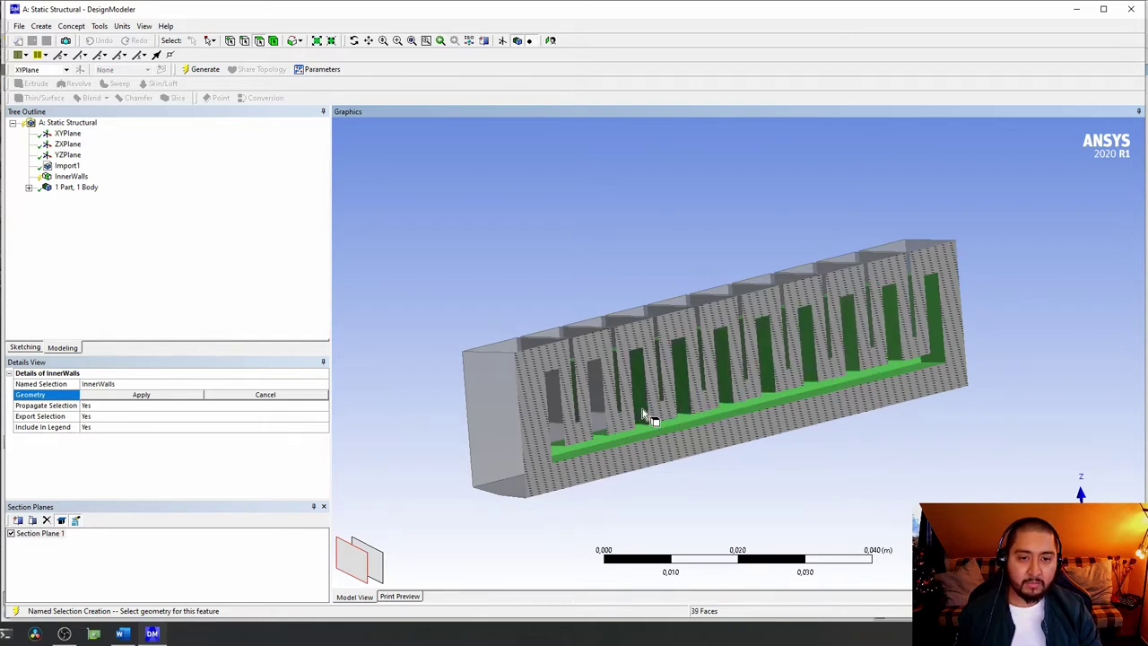
{"action": "left_click", "coordinate": [602, 427], "text": "ctrl"}
{"action": "left_click", "coordinate": [558, 441], "text": "ctrl"}
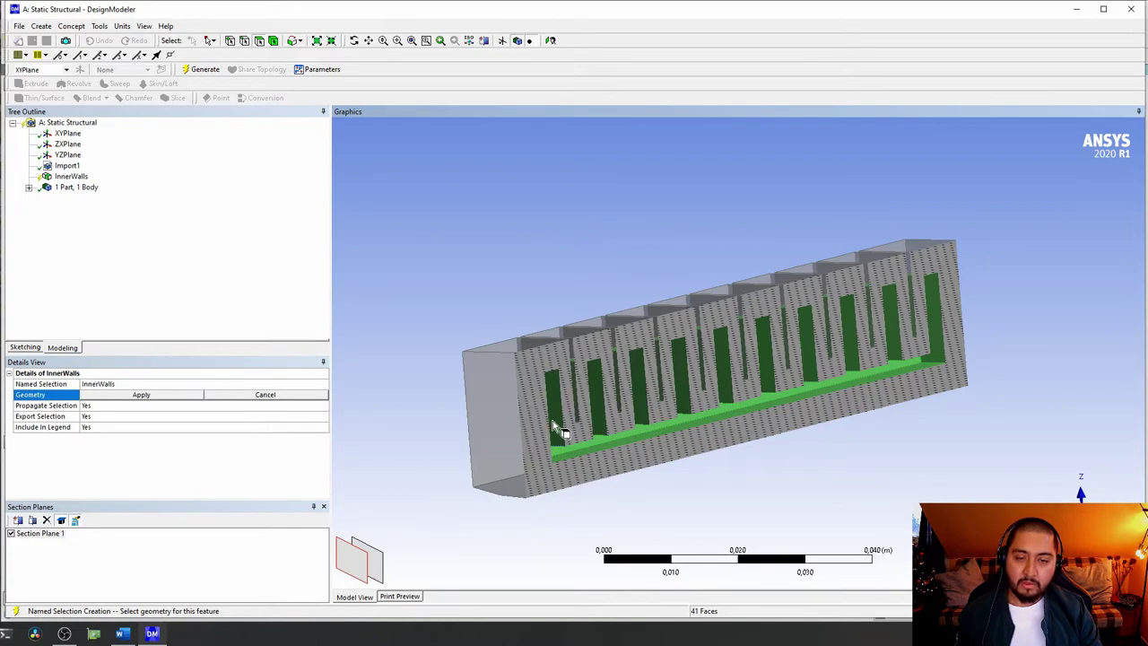
- Generate the InnerWalls named selection from the picked faces and turn off the section plane
{"action": "middle_click_drag", "start_coordinate": [554, 427], "coordinate": [469, 433]}
{"action": "left_click", "coordinate": [169, 396]}
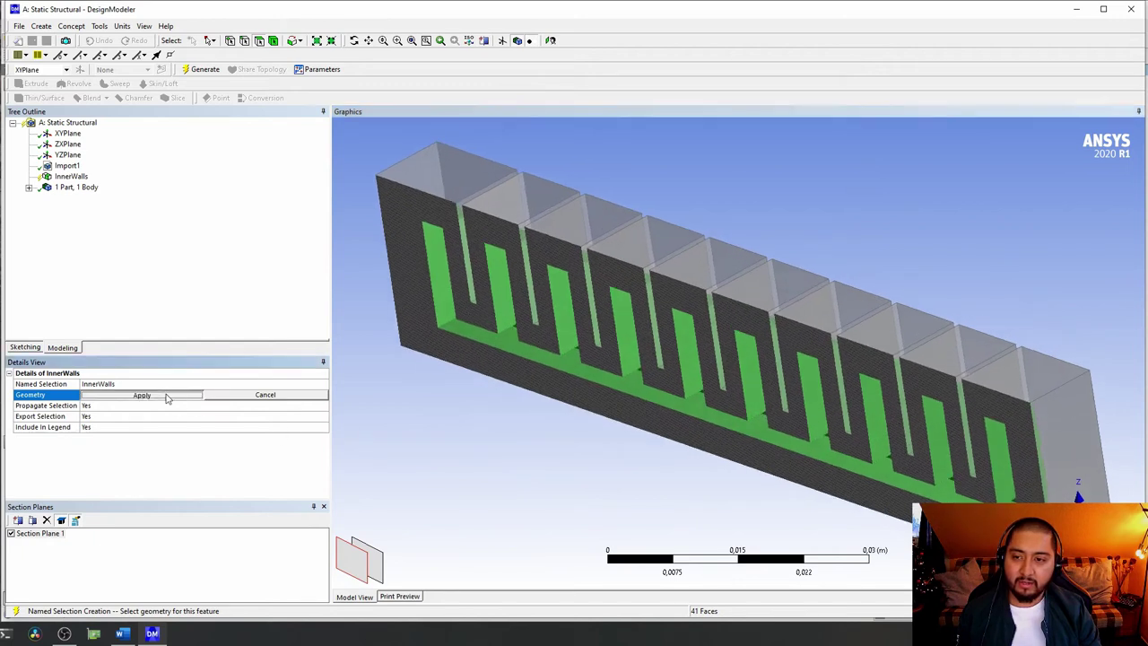
{"action": "left_click", "coordinate": [72, 177]}
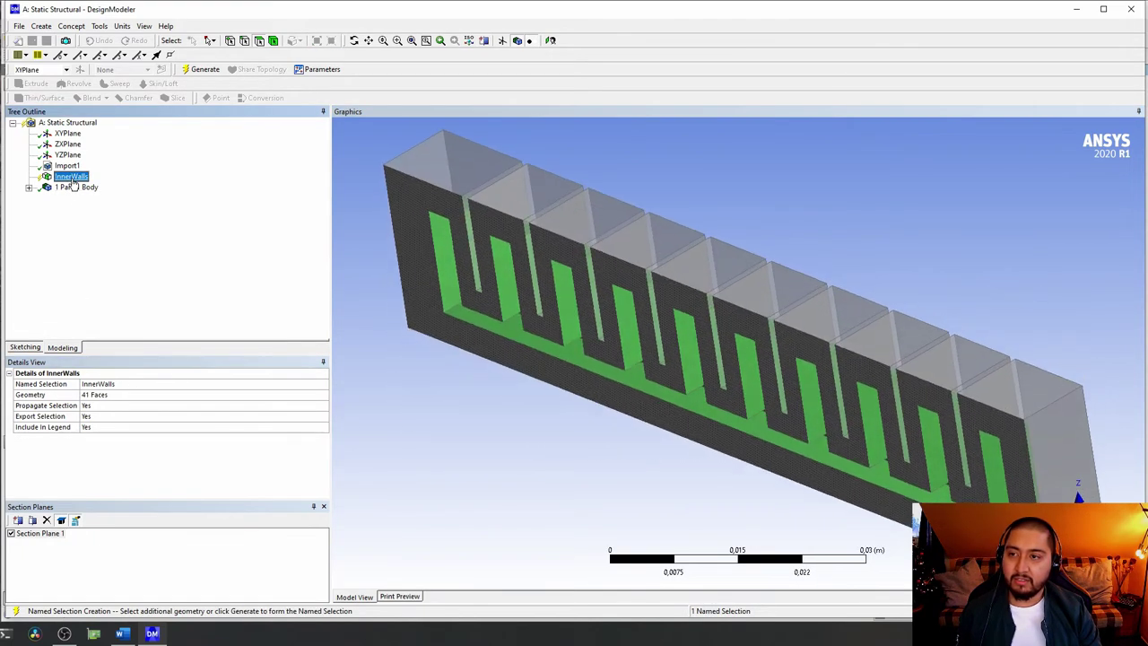
{"action": "right_click", "coordinate": [73, 179]}
{"action": "left_click", "coordinate": [101, 194]}
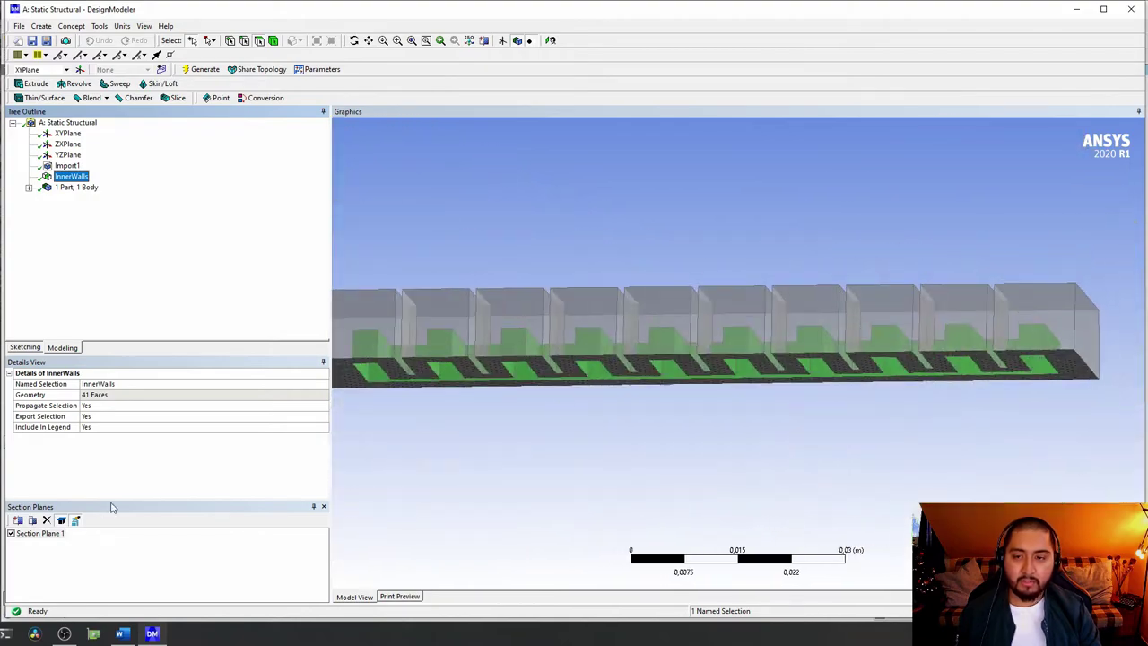
{"action": "left_click", "coordinate": [12, 534]}
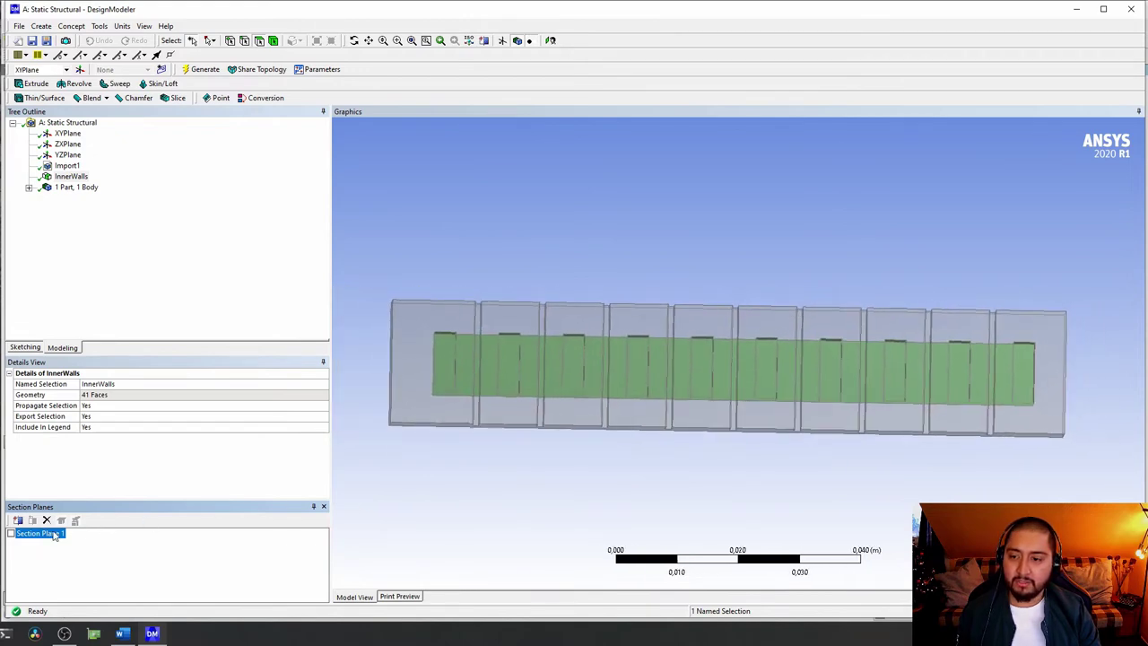
- Cut the actuator lengthwise through its chambers with a second section plane and highlight the InnerWalls faces to check them
{"action": "key", "text": "Return"}
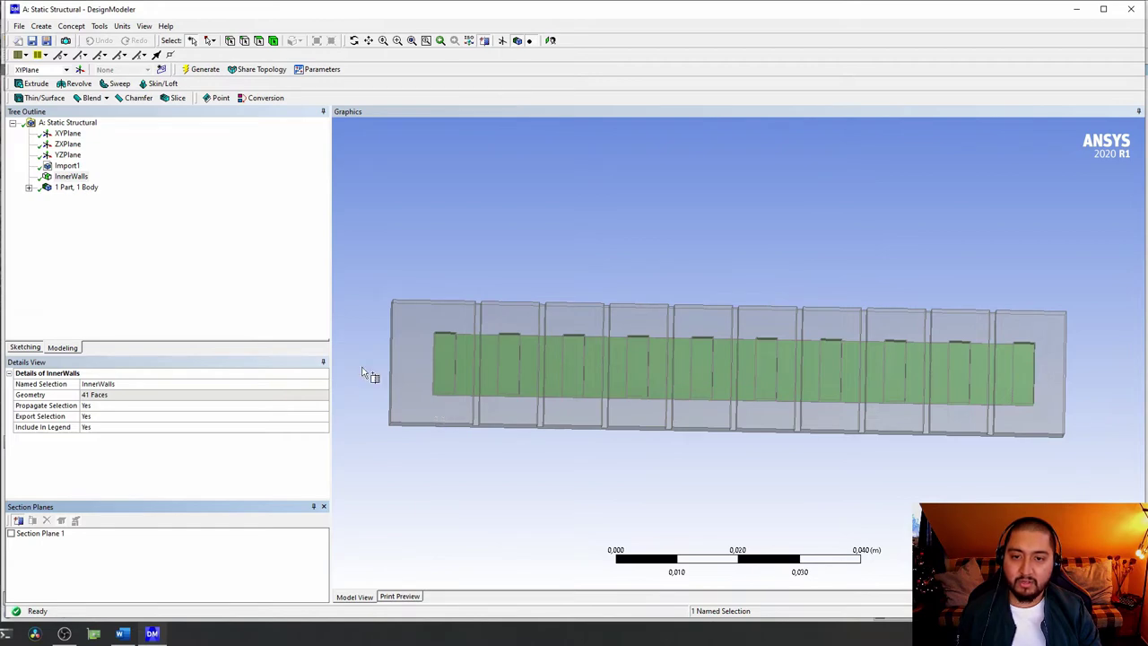
{"action": "left_click_drag", "start_coordinate": [363, 370], "coordinate": [1110, 384]}
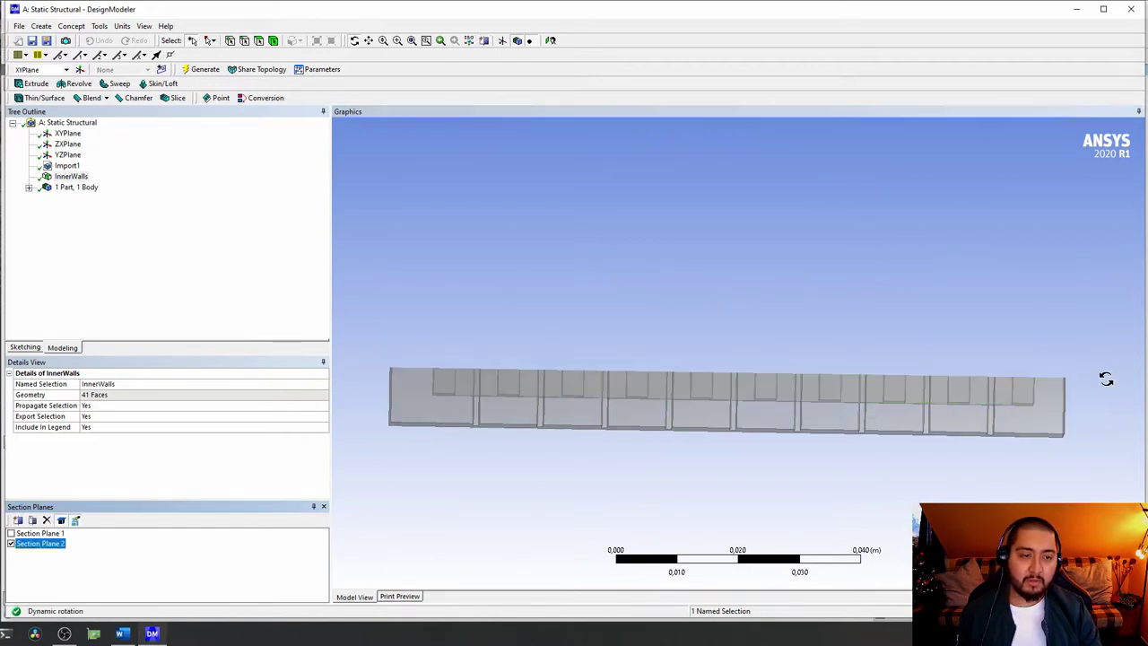
{"action": "middle_click_drag", "start_coordinate": [1105, 379], "coordinate": [771, 408]}
{"action": "left_click", "coordinate": [78, 178]}
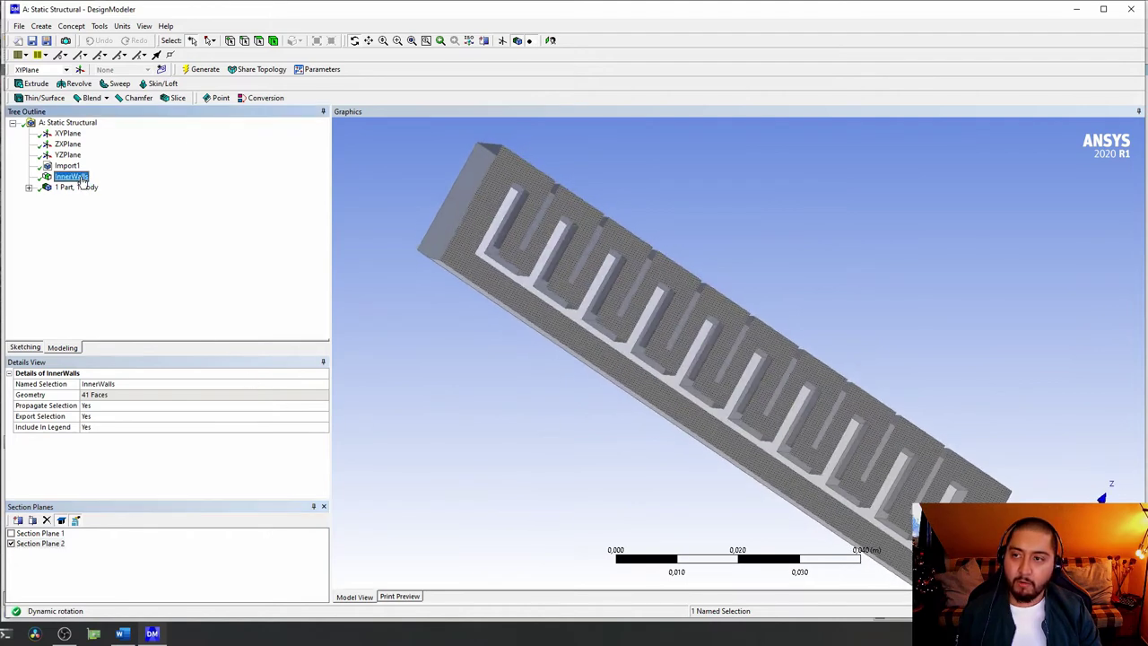
{"action": "left_click", "coordinate": [106, 387]}
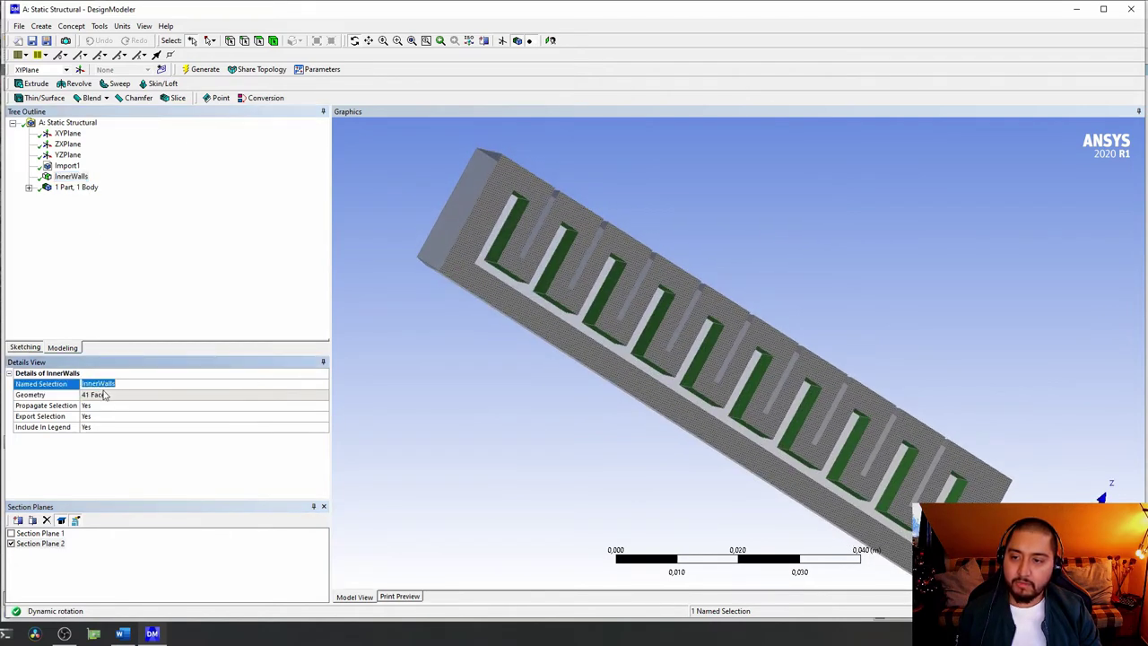
- Edit the InnerWalls named selection and add the missing comb-shaped side wall face running along the chambers and channel
{"action": "right_click", "coordinate": [69, 179]}
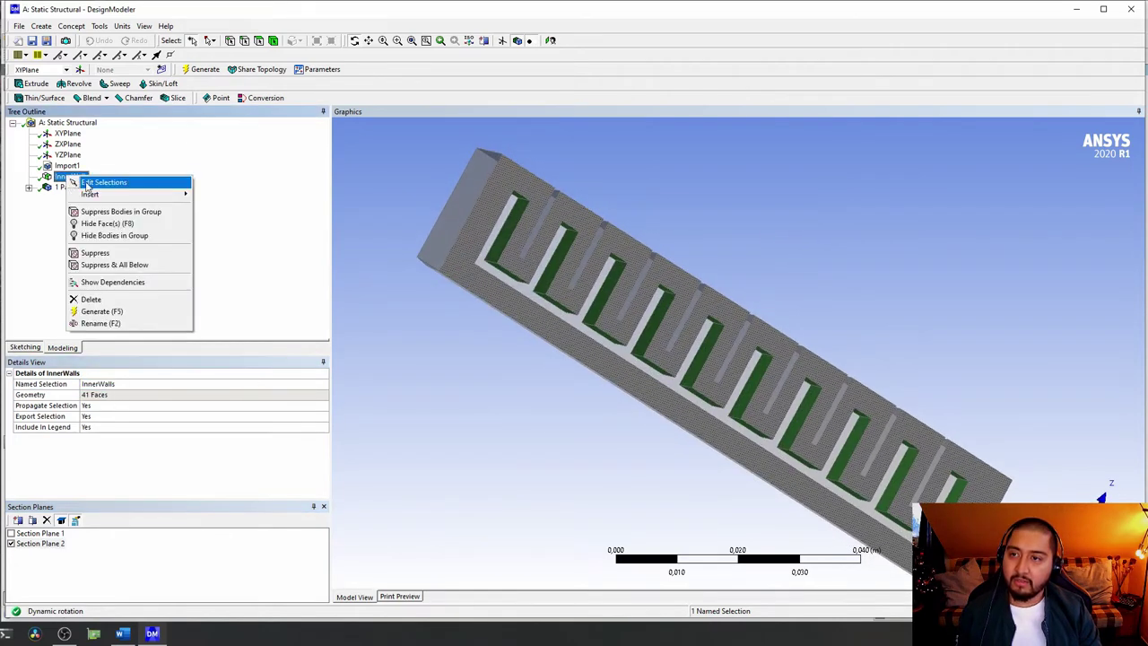
{"action": "left_click", "coordinate": [104, 182]}
{"action": "middle_click_drag", "start_coordinate": [350, 364], "coordinate": [703, 408]}
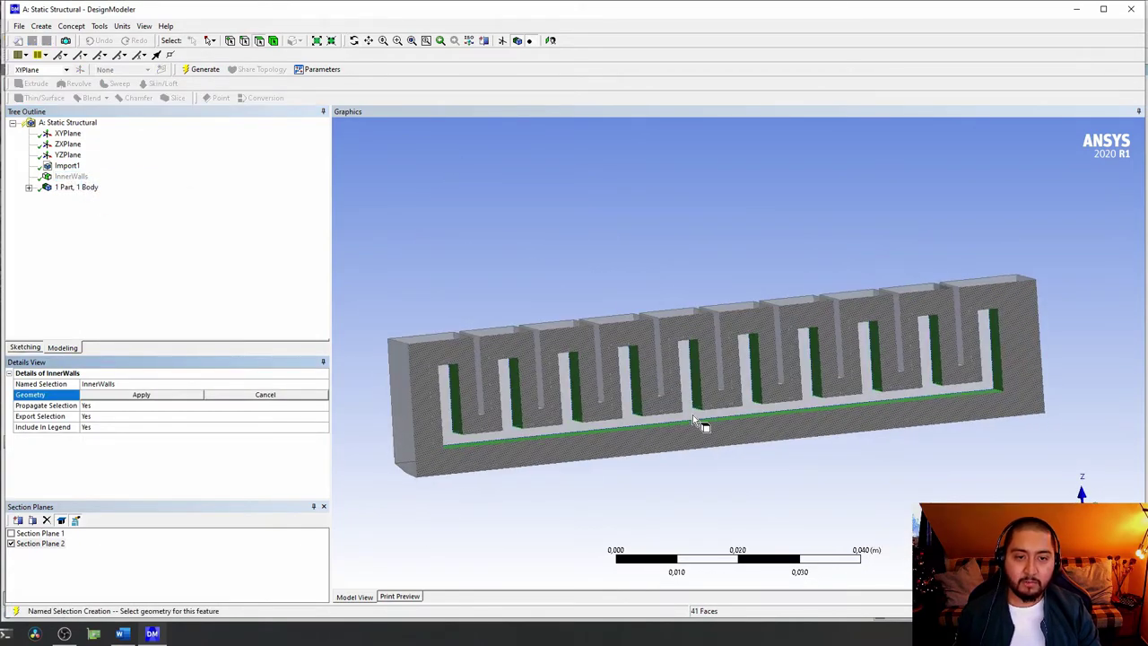
{"action": "left_click", "coordinate": [693, 419], "text": "ctrl"}
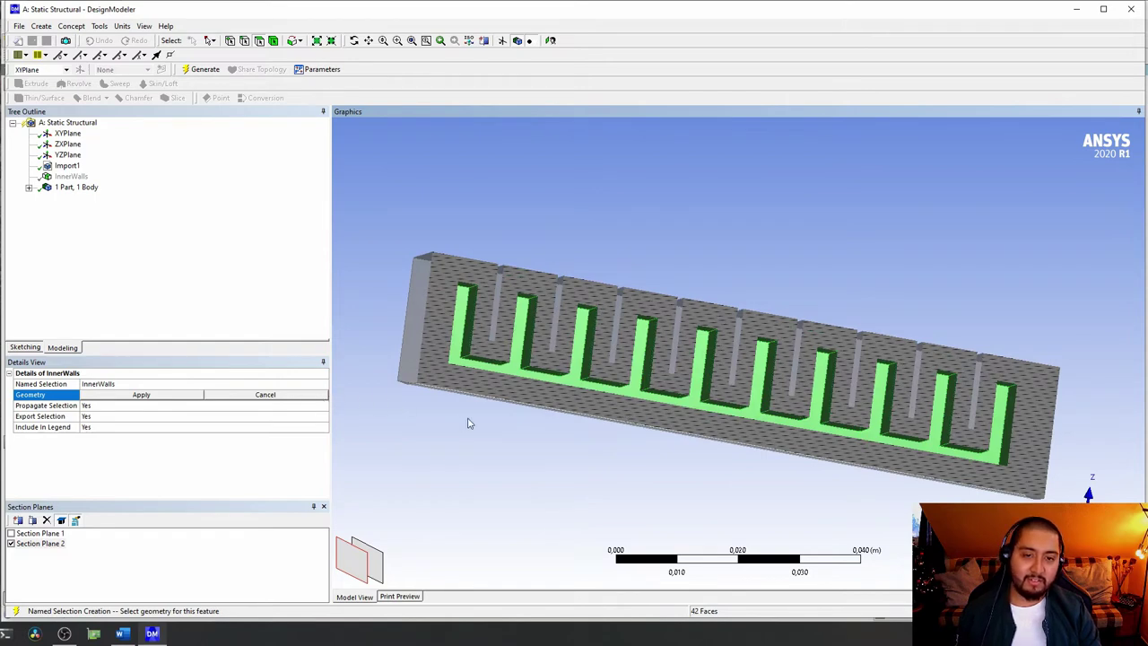
{"action": "left_click", "coordinate": [166, 399]}
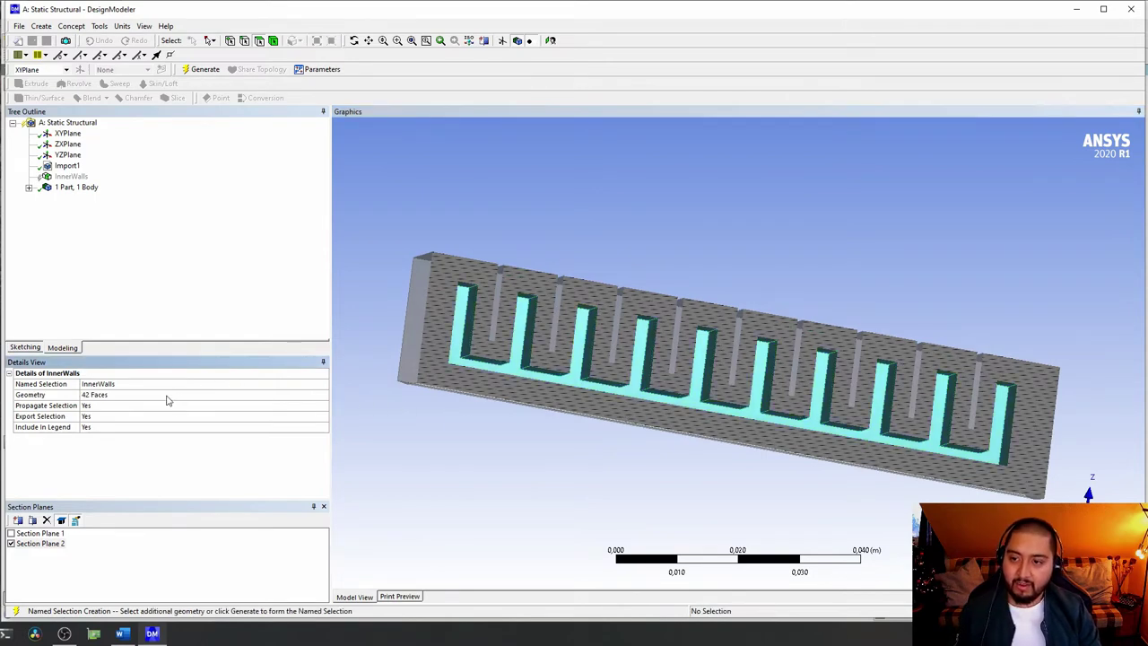
- Regenerate the InnerWalls named selection and turn off Section Plane 2
{"action": "left_click", "coordinate": [79, 177]}
{"action": "right_click", "coordinate": [81, 176]}
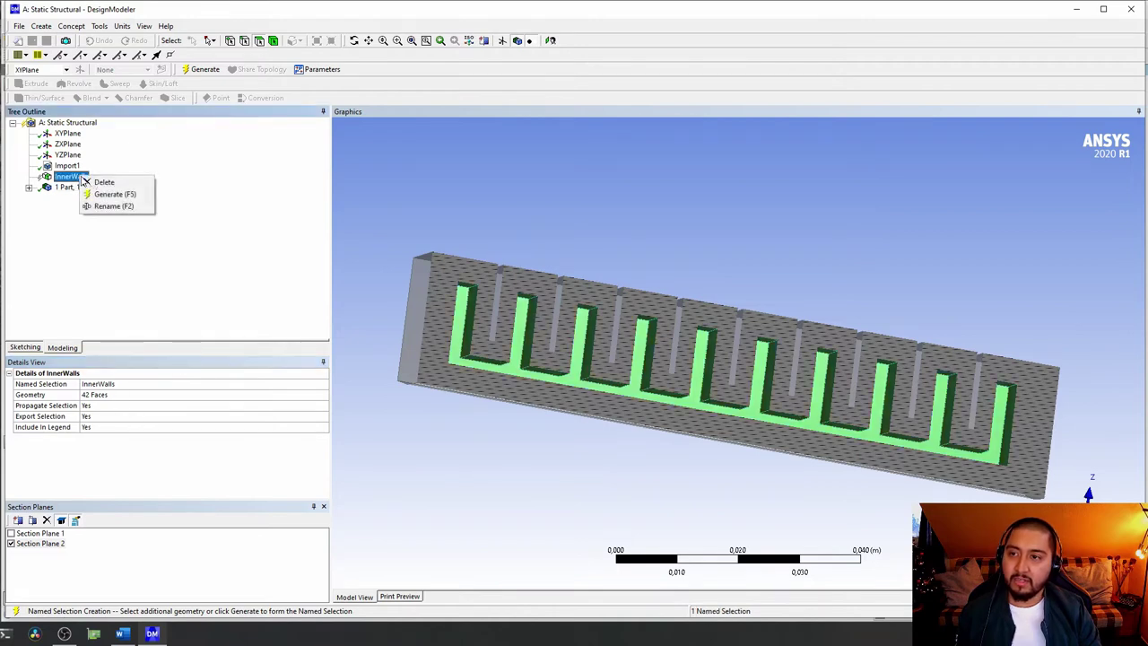
{"action": "left_click", "coordinate": [94, 192]}
{"action": "middle_click_drag", "start_coordinate": [395, 376], "coordinate": [681, 341]}
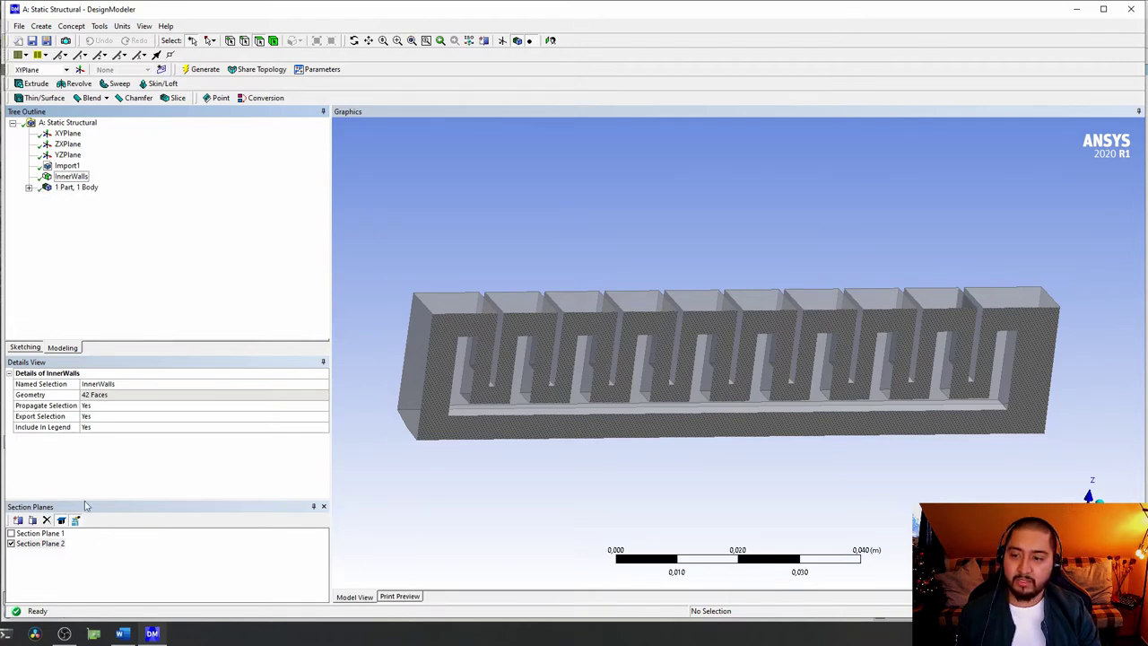
{"action": "left_click", "coordinate": [11, 543]}
- Examine the InnerWalls faces in the uncut body and the outer wall faces in the gaps between neighbouring chambers
{"action": "middle_click_drag", "start_coordinate": [426, 475], "coordinate": [466, 448]}
{"action": "left_click", "coordinate": [74, 176]}
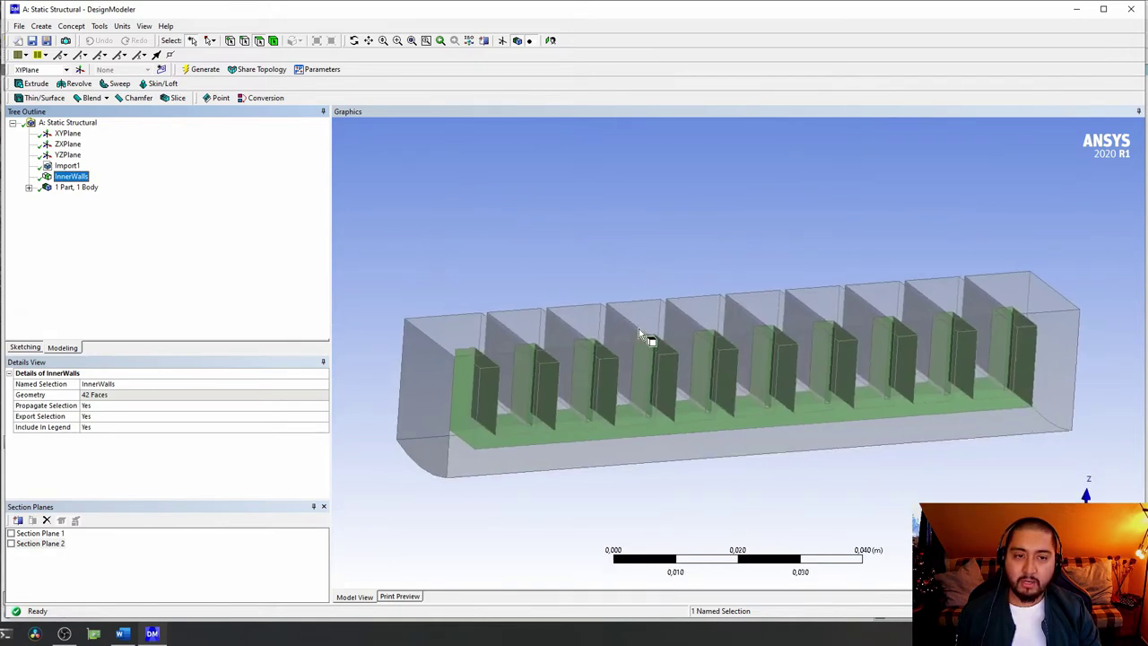
{"action": "scroll", "coordinate": [638, 333], "scroll_direction": "up", "scroll_amount": 5}
{"action": "scroll", "coordinate": [639, 328], "scroll_direction": "up", "scroll_amount": 5}
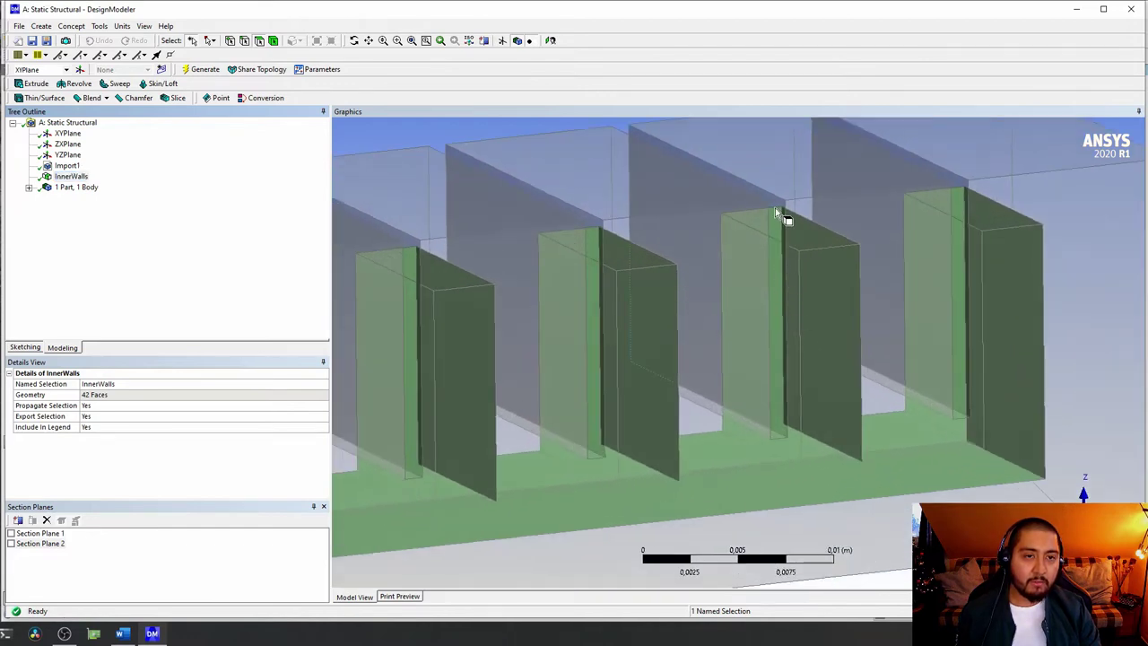
{"action": "left_click", "coordinate": [777, 212]}
{"action": "scroll", "coordinate": [781, 217], "scroll_direction": "down", "scroll_amount": 3}
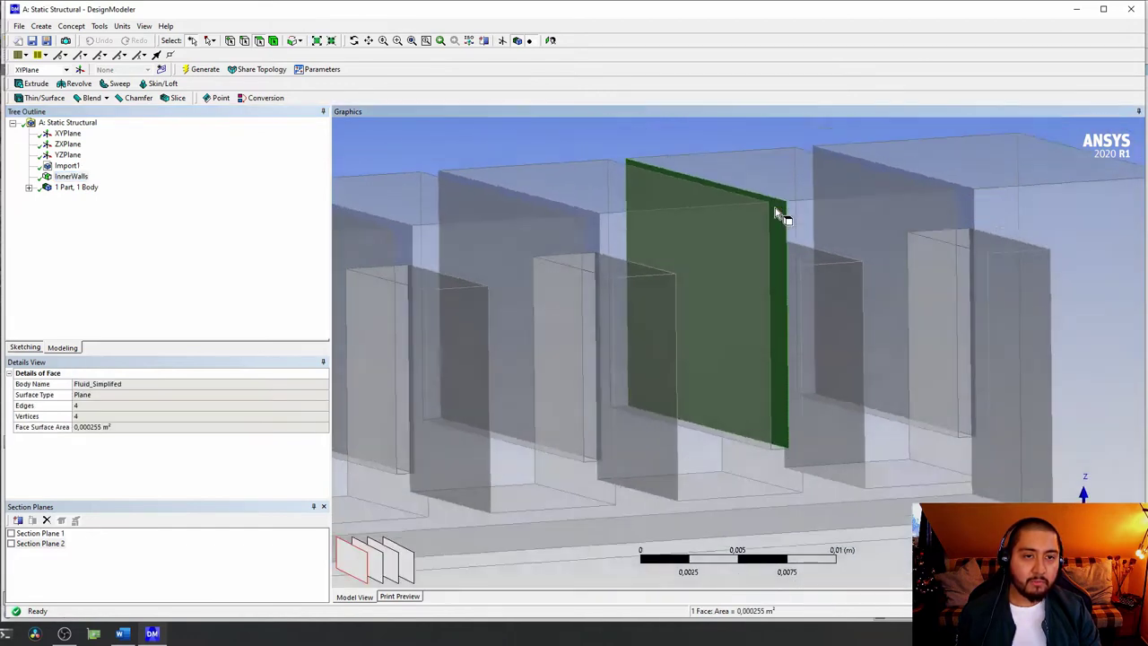
{"action": "middle_click_drag", "start_coordinate": [768, 236], "coordinate": [628, 299]}
{"action": "left_click", "coordinate": [1025, 410]}
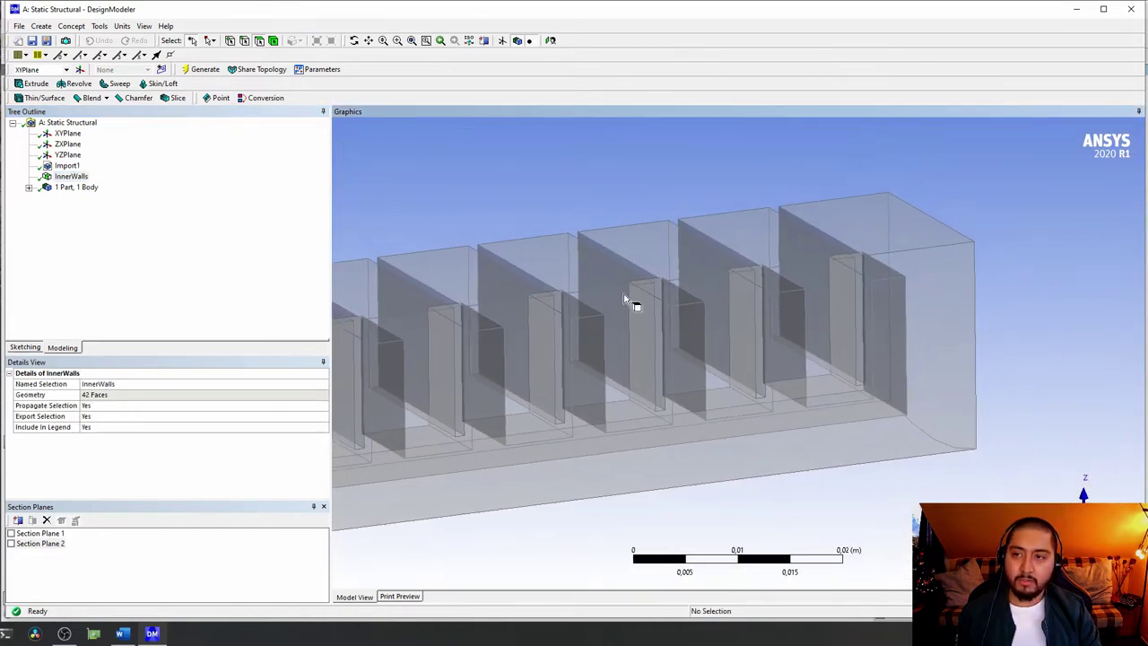
- Create a new named selection called OuterWalls and start picking its geometry
{"action": "left_click", "coordinate": [100, 26]}
{"action": "left_click", "coordinate": [116, 68]}
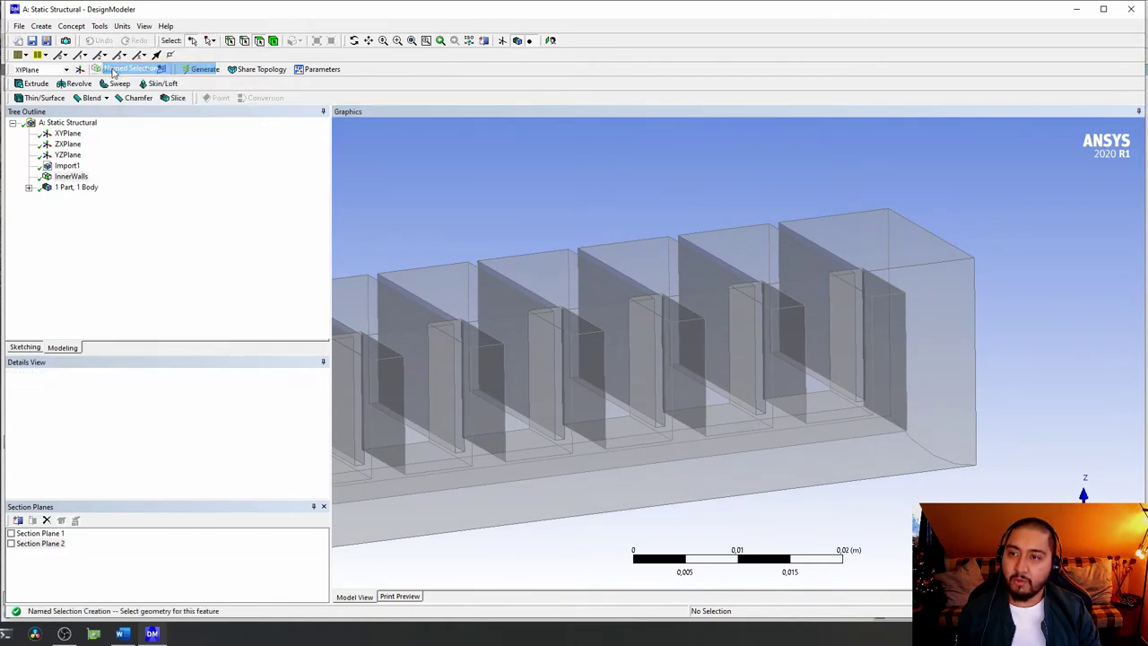
{"action": "left_click", "coordinate": [115, 380]}
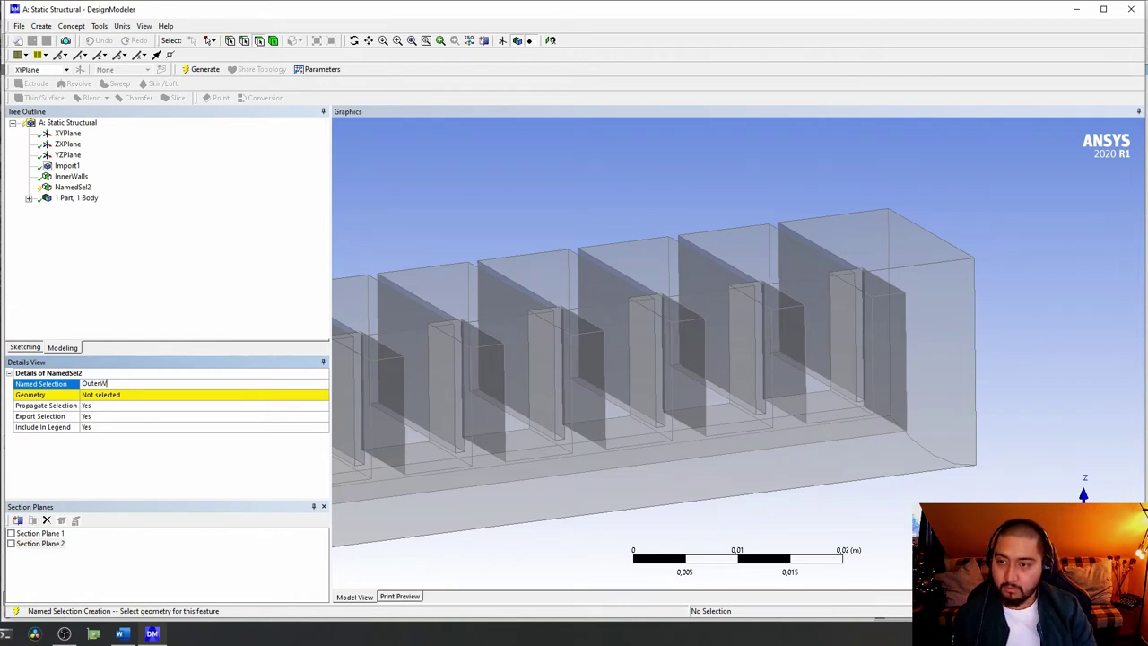
{"action": "left_click", "coordinate": [126, 397]}
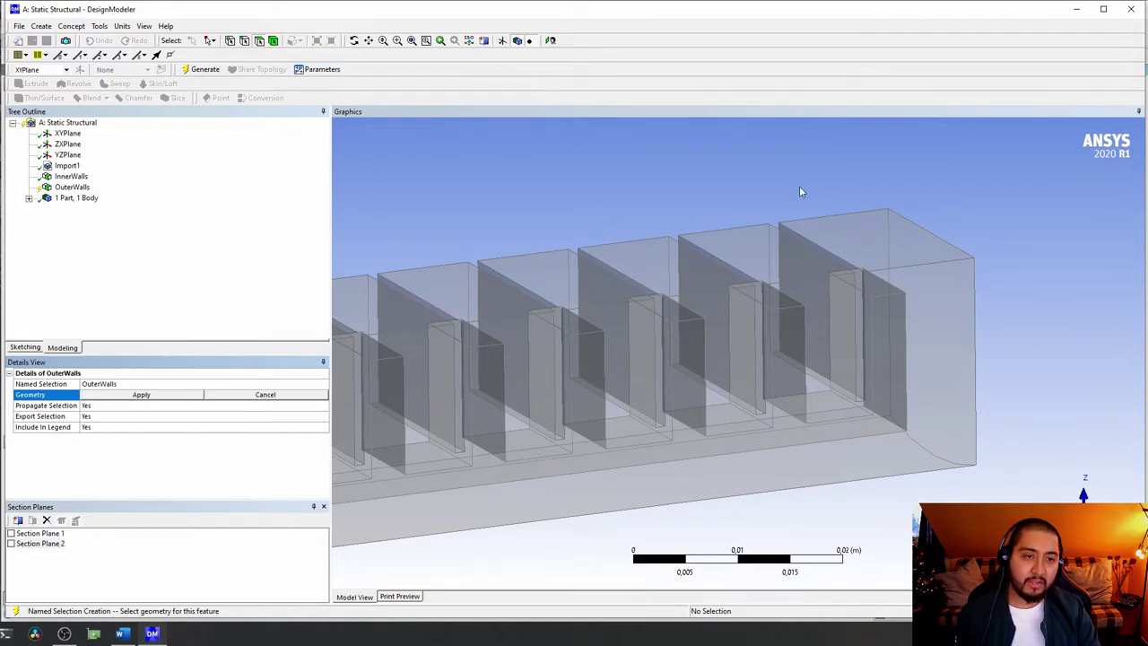
- Select the outer chamber walls on the same side of all nine gaps between chambers for OuterWalls
{"action": "middle_click_drag", "start_coordinate": [789, 352], "coordinate": [827, 325]}
{"action": "left_click", "coordinate": [859, 342]}
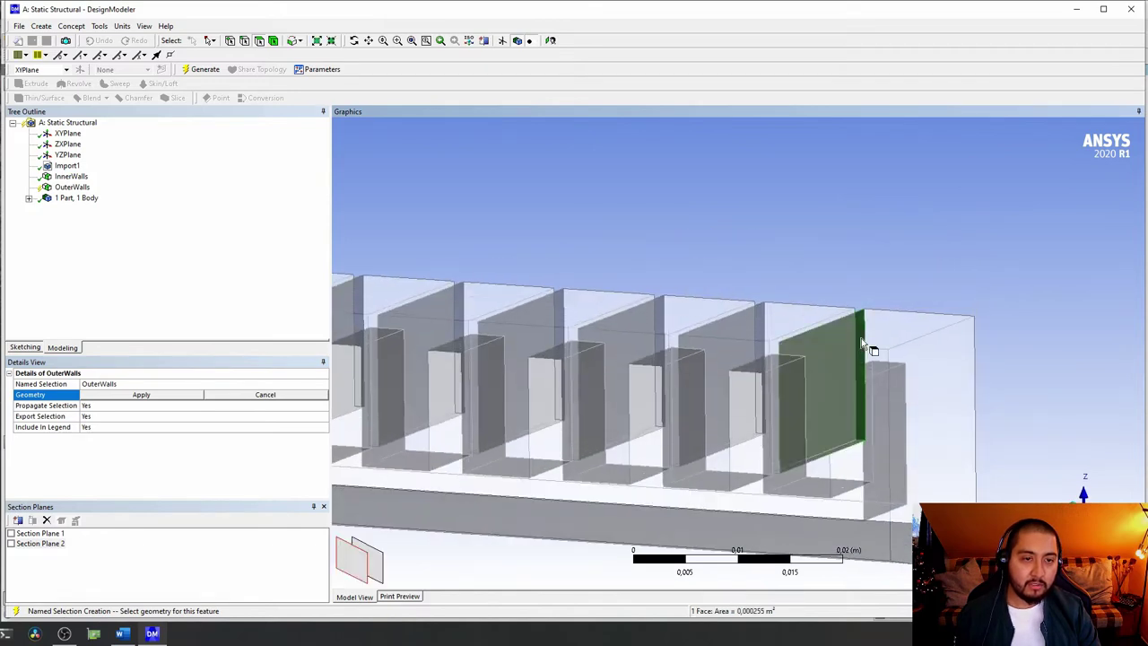
{"action": "left_click", "coordinate": [761, 338], "text": "ctrl"}
{"action": "left_click", "coordinate": [654, 328], "text": "ctrl"}
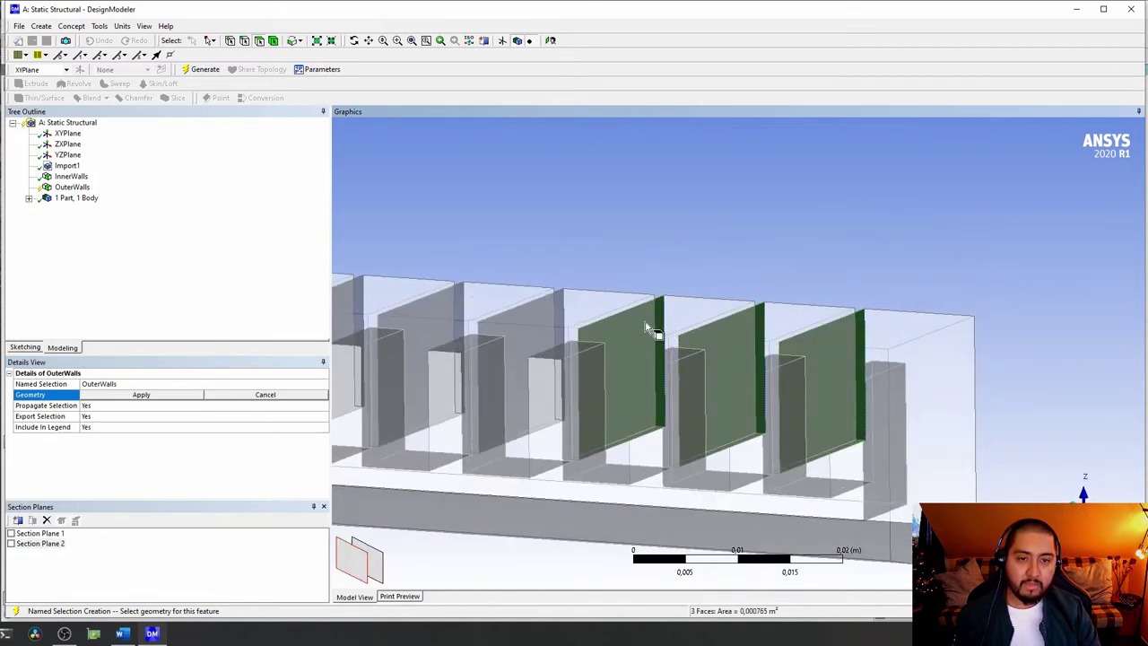
{"action": "left_click", "coordinate": [556, 319], "text": "ctrl"}
{"action": "left_click", "coordinate": [413, 314], "text": "ctrl"}
{"action": "left_click", "coordinate": [357, 308], "text": "ctrl"}
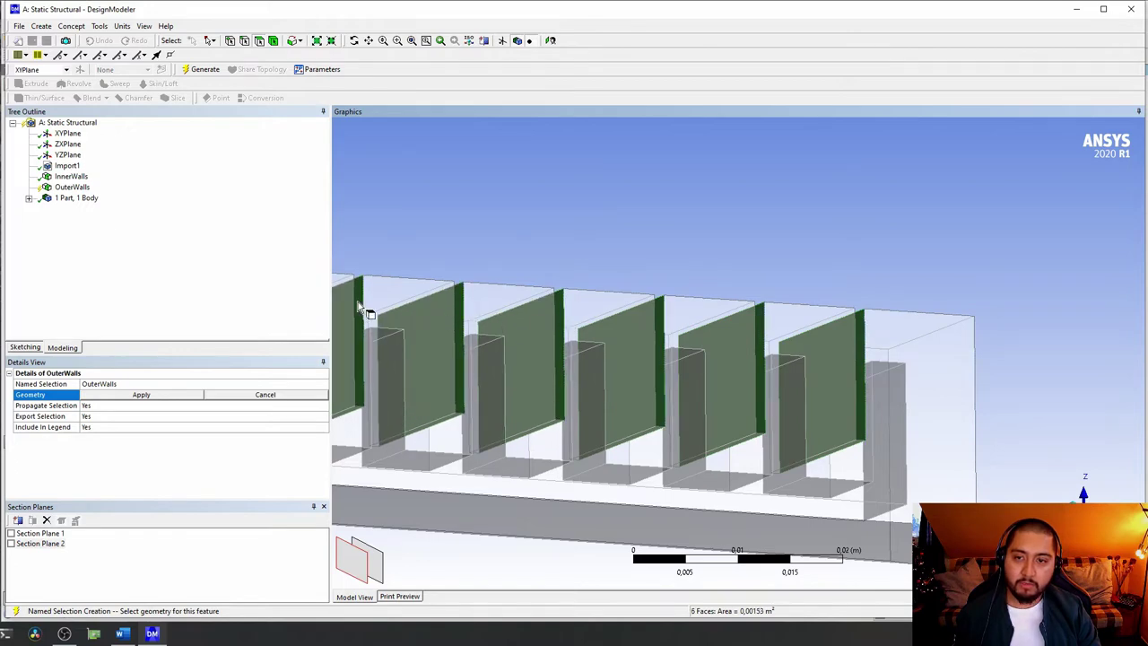
{"action": "middle_click_drag", "start_coordinate": [359, 308], "coordinate": [626, 297]}
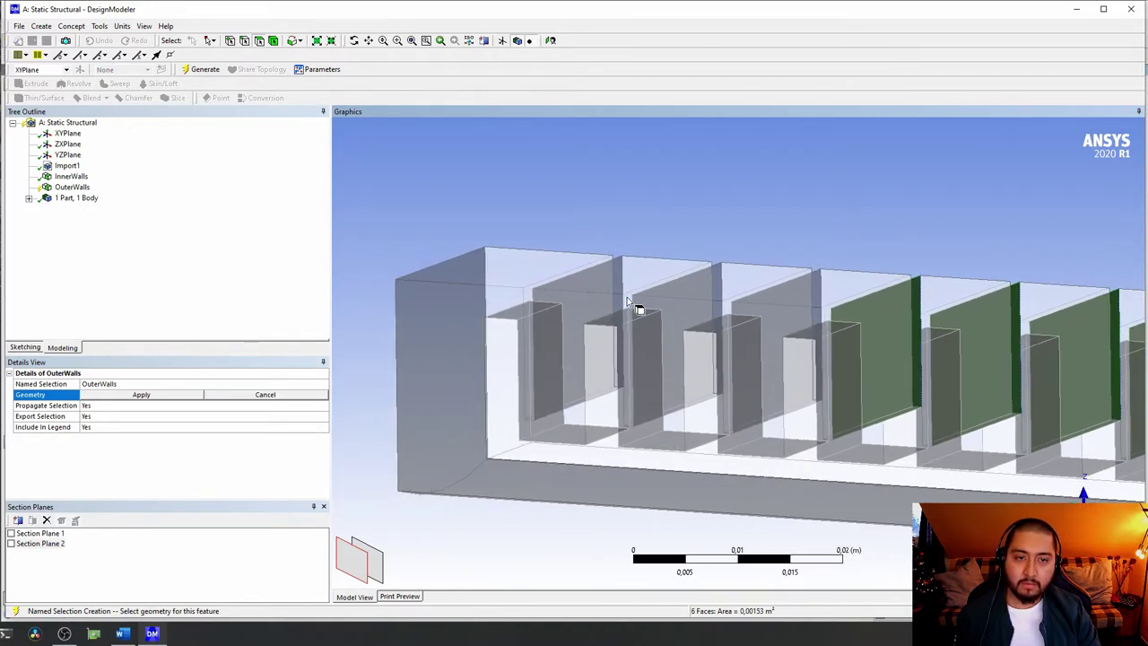
{"action": "left_click", "coordinate": [615, 301], "text": "ctrl"}
{"action": "left_click", "coordinate": [720, 309], "text": "ctrl"}
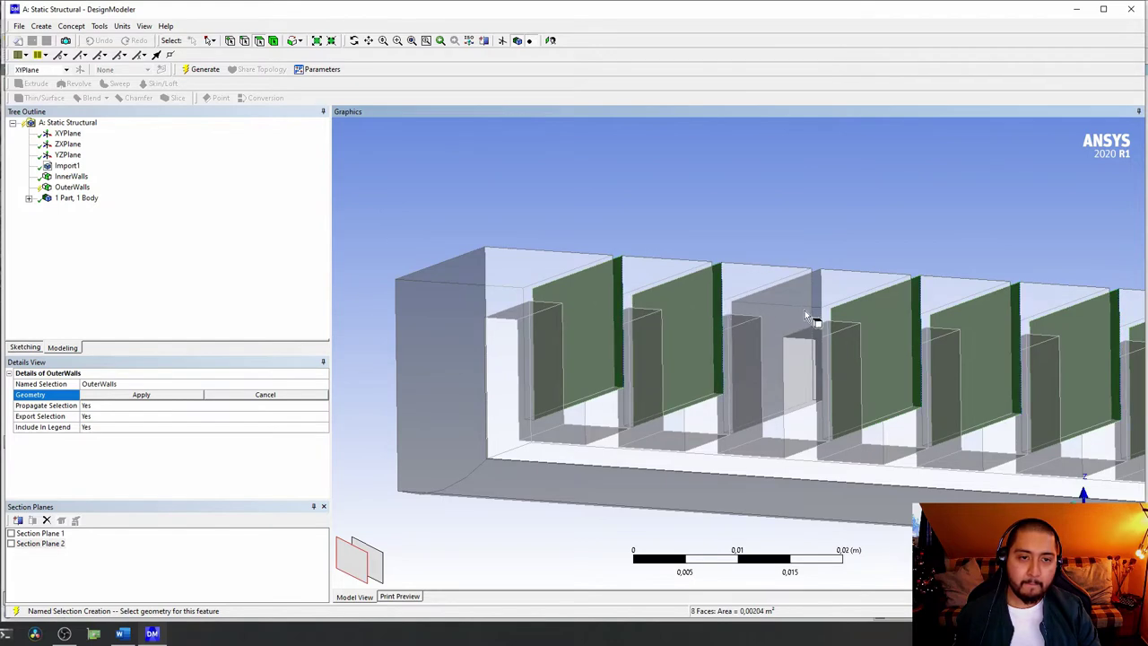
{"action": "left_click", "coordinate": [818, 316], "text": "ctrl"}
- Add the opposite outer chamber walls in all nine gaps to the OuterWalls face selection
{"action": "middle_click_drag", "start_coordinate": [818, 316], "coordinate": [540, 311]}
{"action": "left_click", "coordinate": [542, 311], "text": "ctrl"}
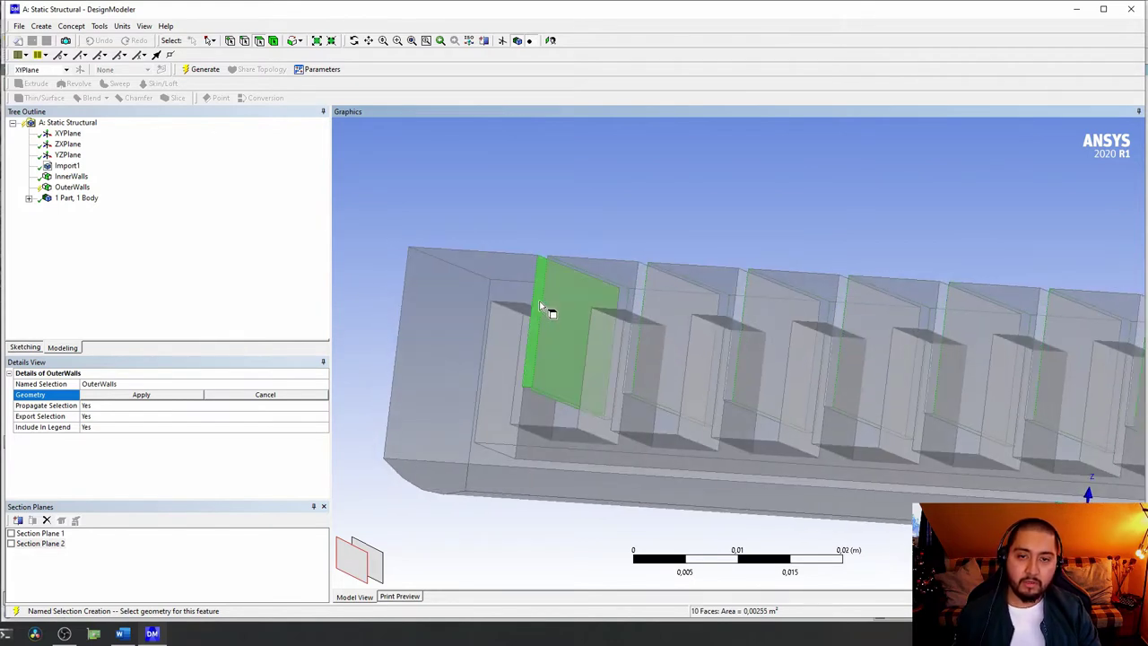
{"action": "left_click", "coordinate": [640, 300], "text": "ctrl"}
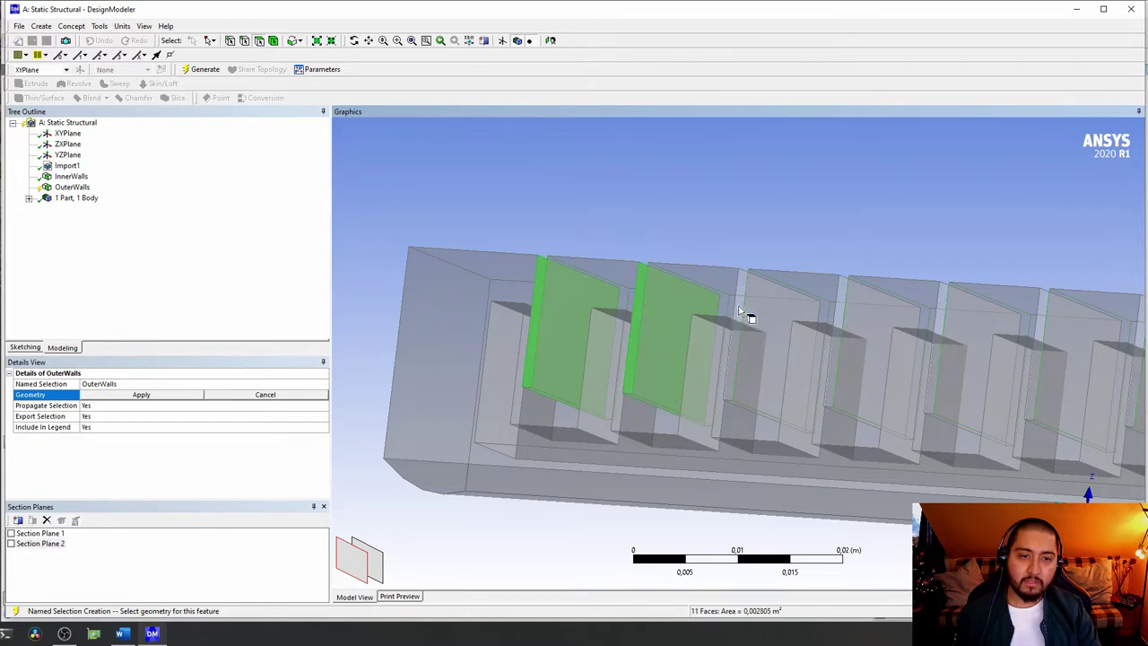
{"action": "left_click", "coordinate": [746, 318], "text": "ctrl"}
{"action": "left_click", "coordinate": [844, 321], "text": "ctrl"}
{"action": "left_click", "coordinate": [948, 330], "text": "ctrl"}
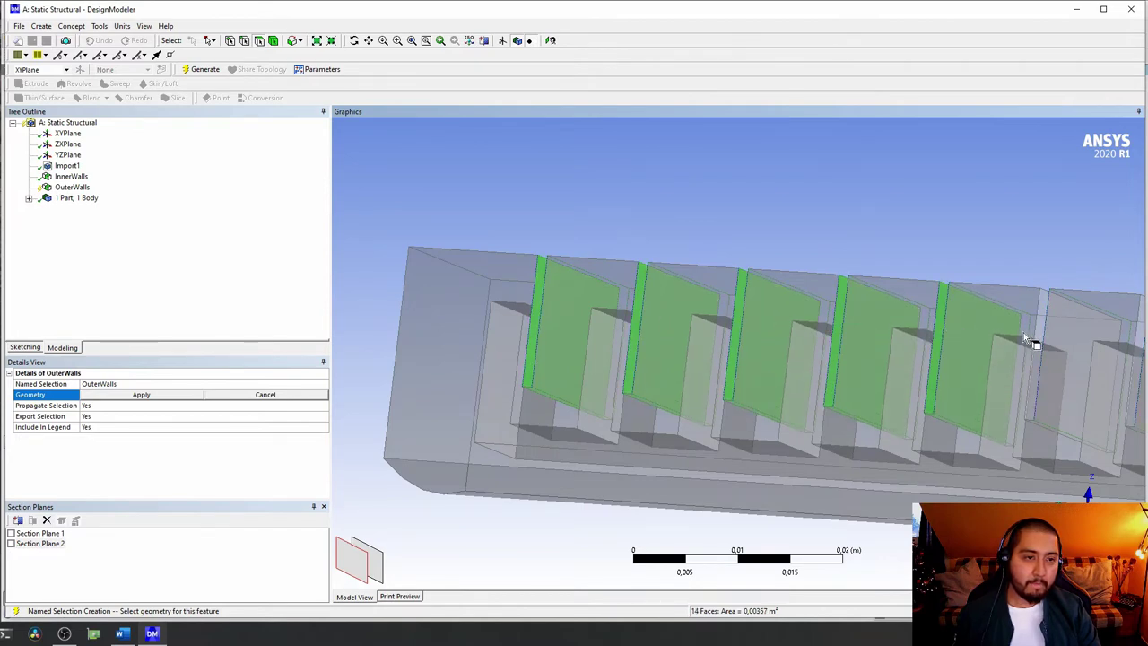
{"action": "left_click", "coordinate": [1042, 337], "text": "ctrl"}
{"action": "key", "text": "Right"}
{"action": "key", "text": "Right"}
{"action": "key", "text": "Right"}
{"action": "key", "text": "Right"}
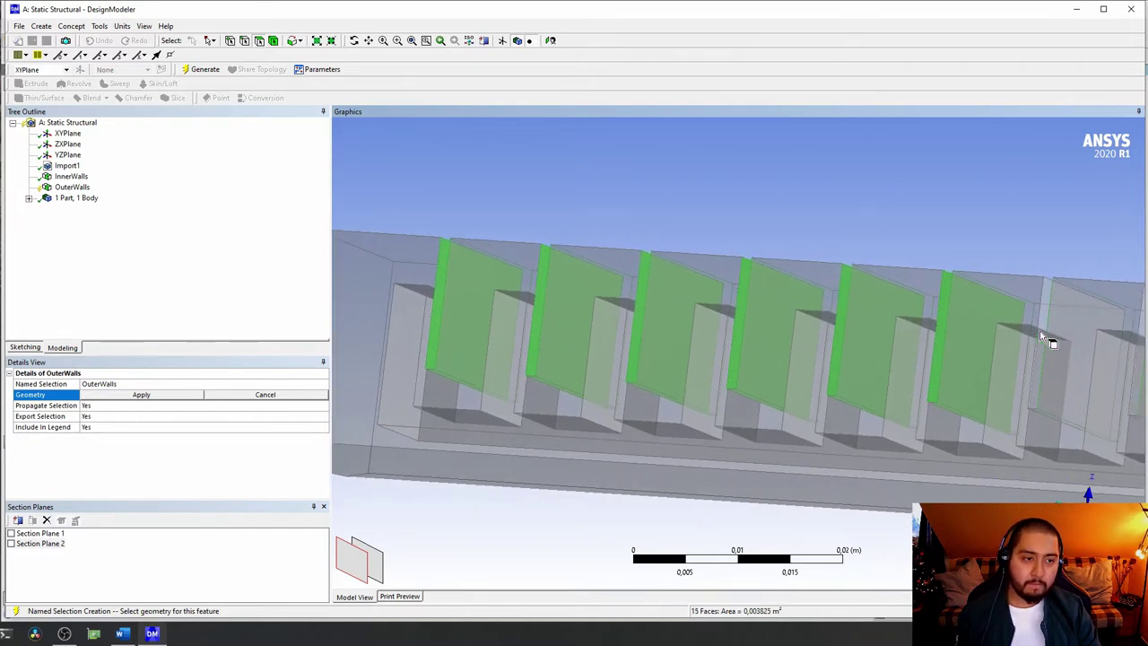
{"action": "key", "text": "Right"}
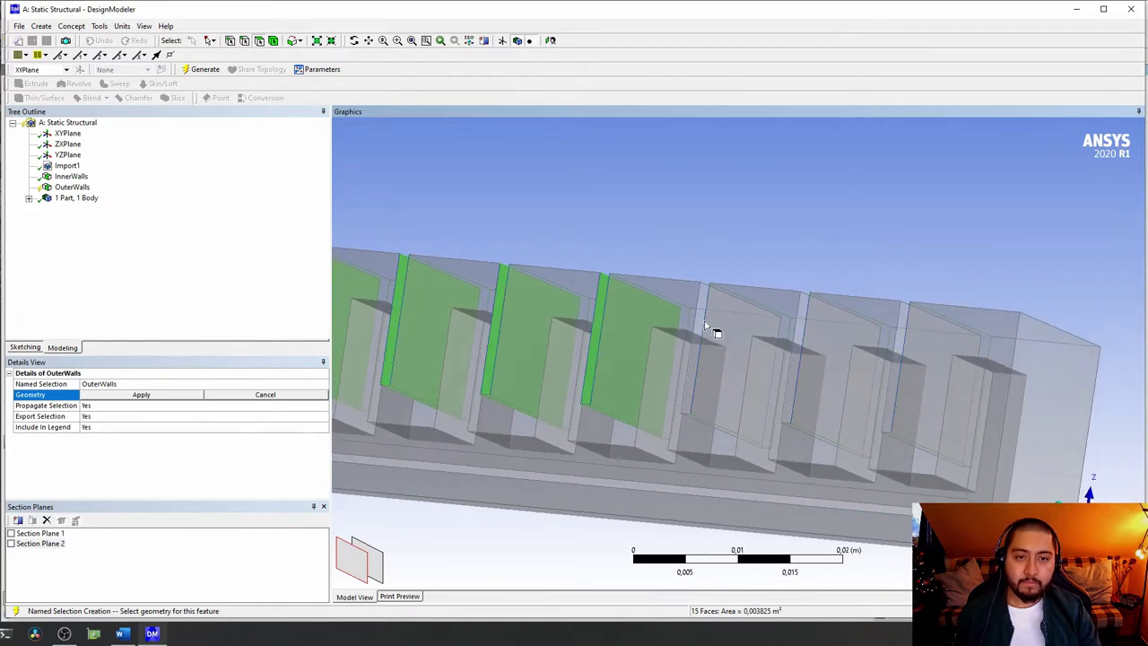
{"action": "left_click", "coordinate": [709, 328], "text": "ctrl"}
{"action": "left_click", "coordinate": [842, 335], "text": "ctrl"}
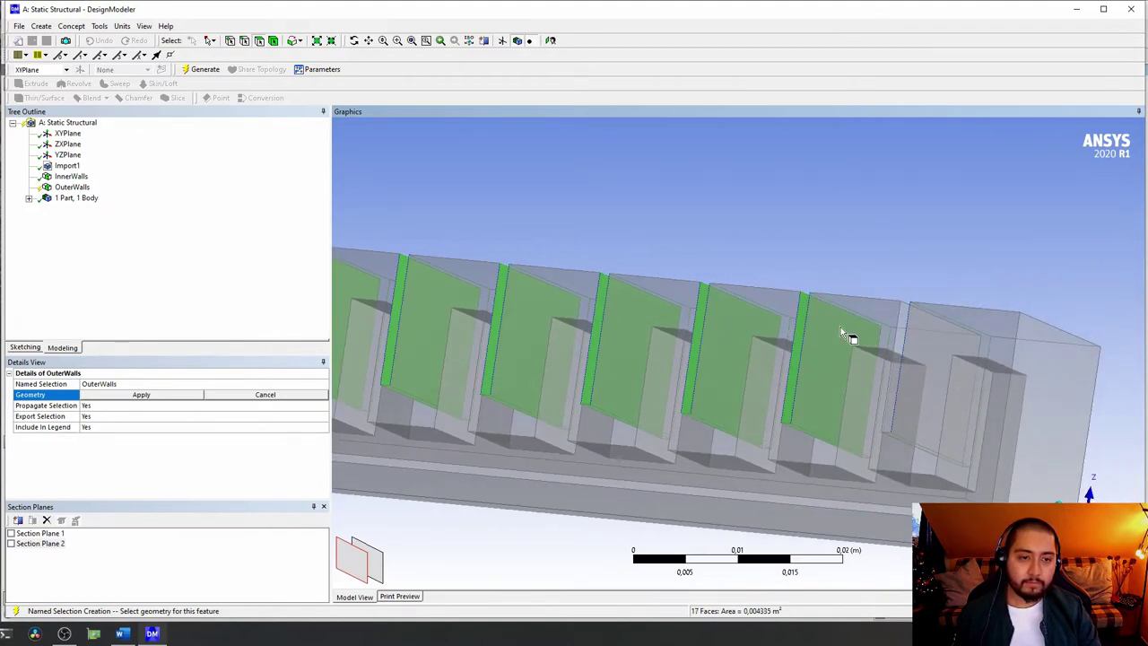
{"action": "left_click", "coordinate": [901, 337], "text": "ctrl"}
- Apply the picked faces, generate the OuterWalls named selection and highlight it for checking
{"action": "left_click", "coordinate": [167, 397]}
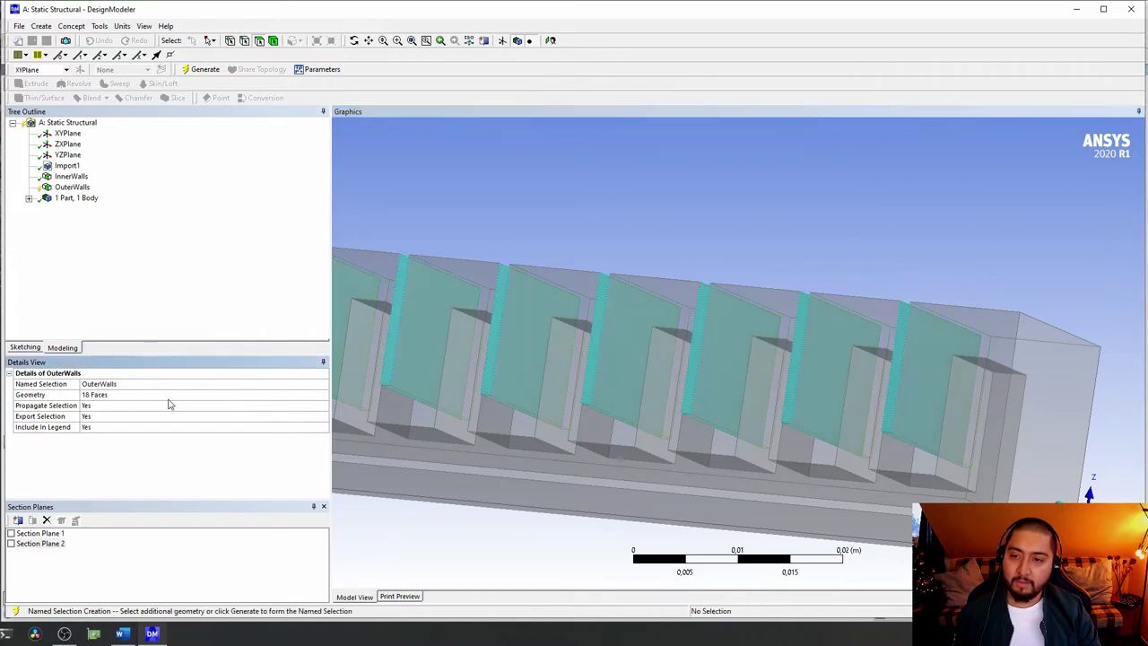
{"action": "right_click", "coordinate": [68, 188]}
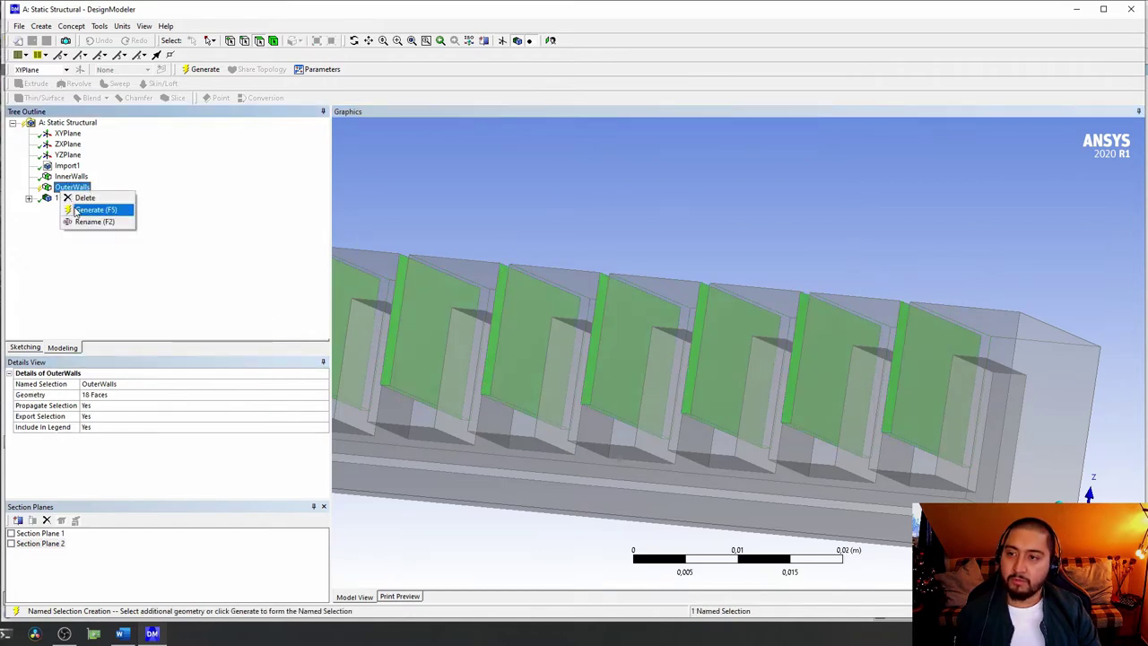
{"action": "left_click", "coordinate": [83, 206]}
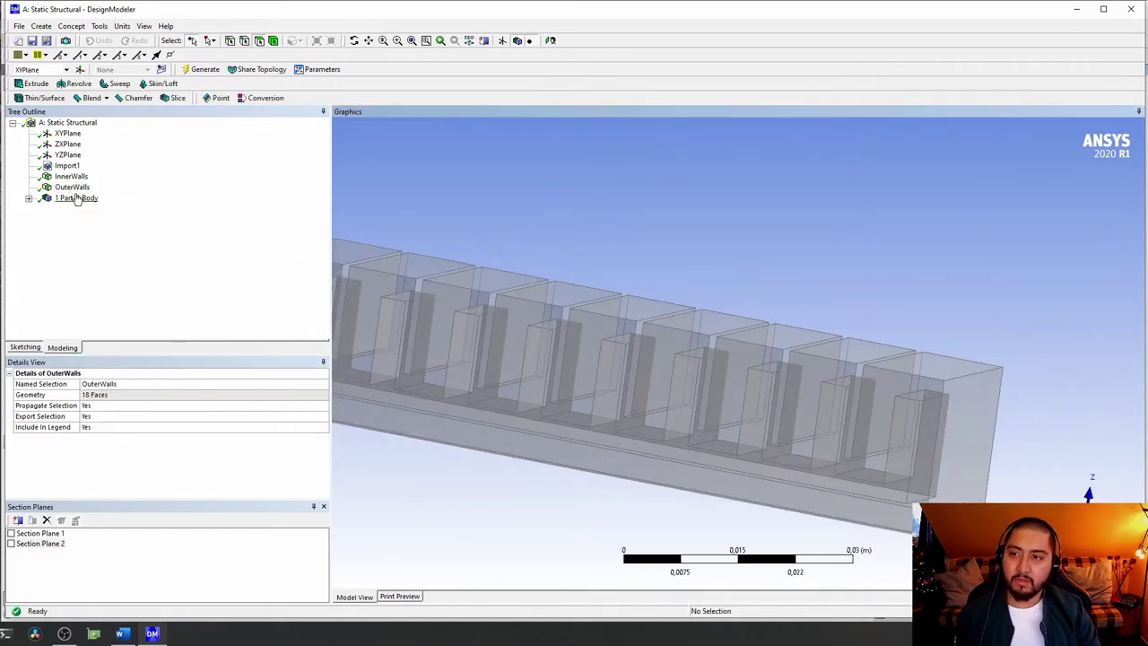
{"action": "left_click", "coordinate": [73, 188]}
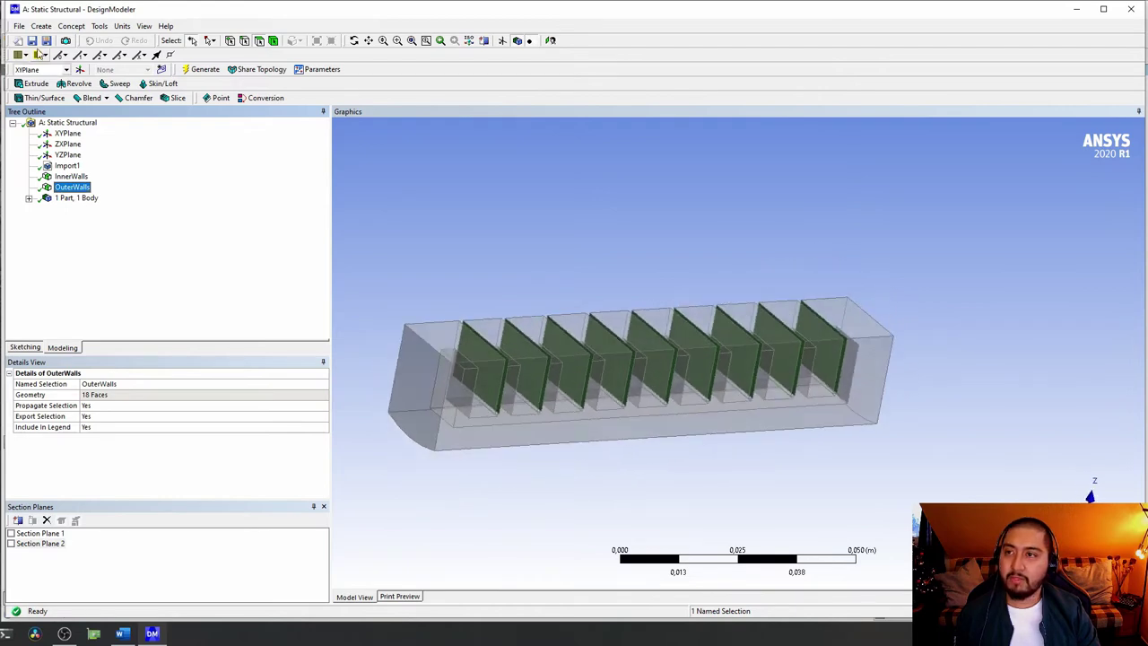
- Save the project and close DesignModeler to return to the Workbench project schematic
{"action": "left_click", "coordinate": [32, 40]}
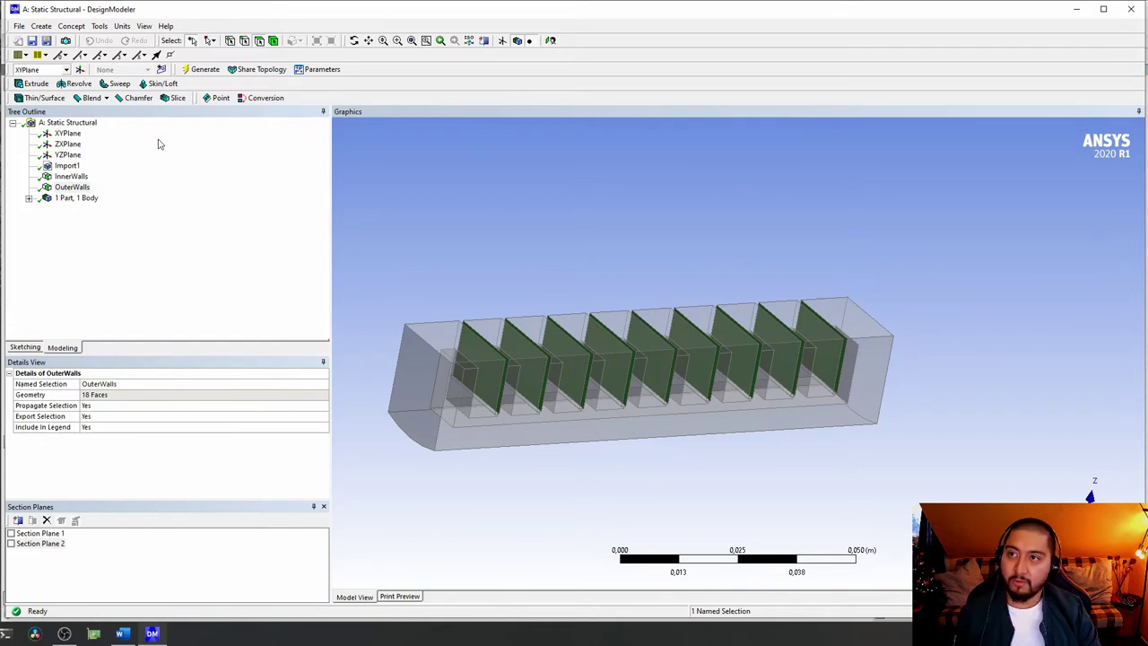
{"action": "left_click", "coordinate": [1137, 17]}
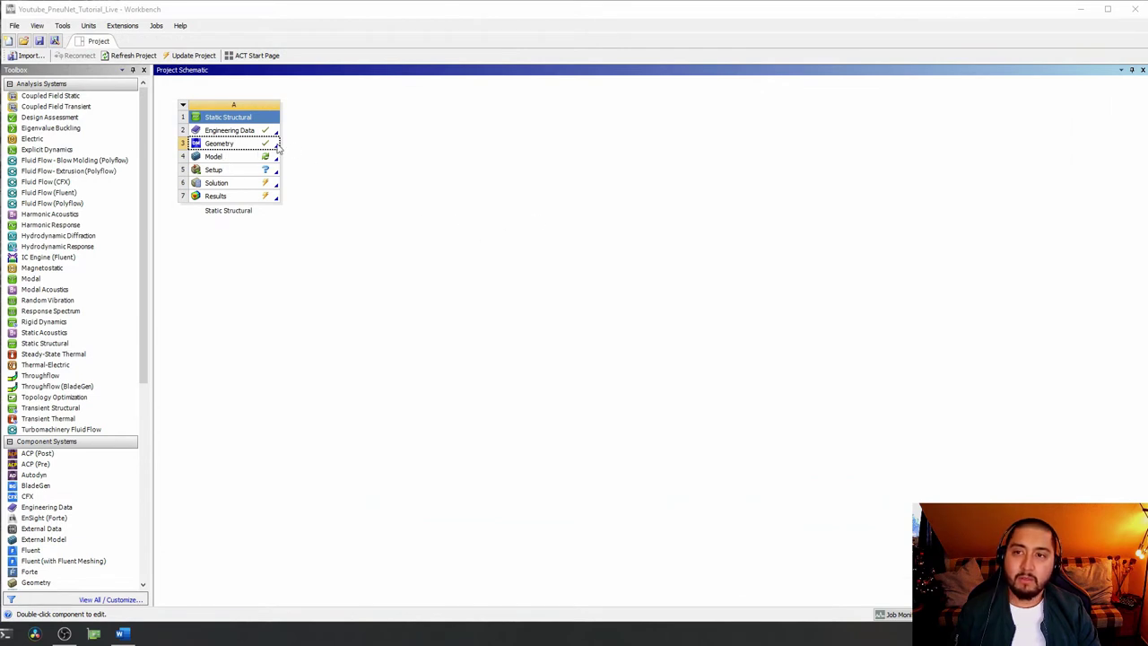
- Refresh the Model component of the Static Structural system and open the model in Mechanical
{"action": "right_click", "coordinate": [242, 164]}
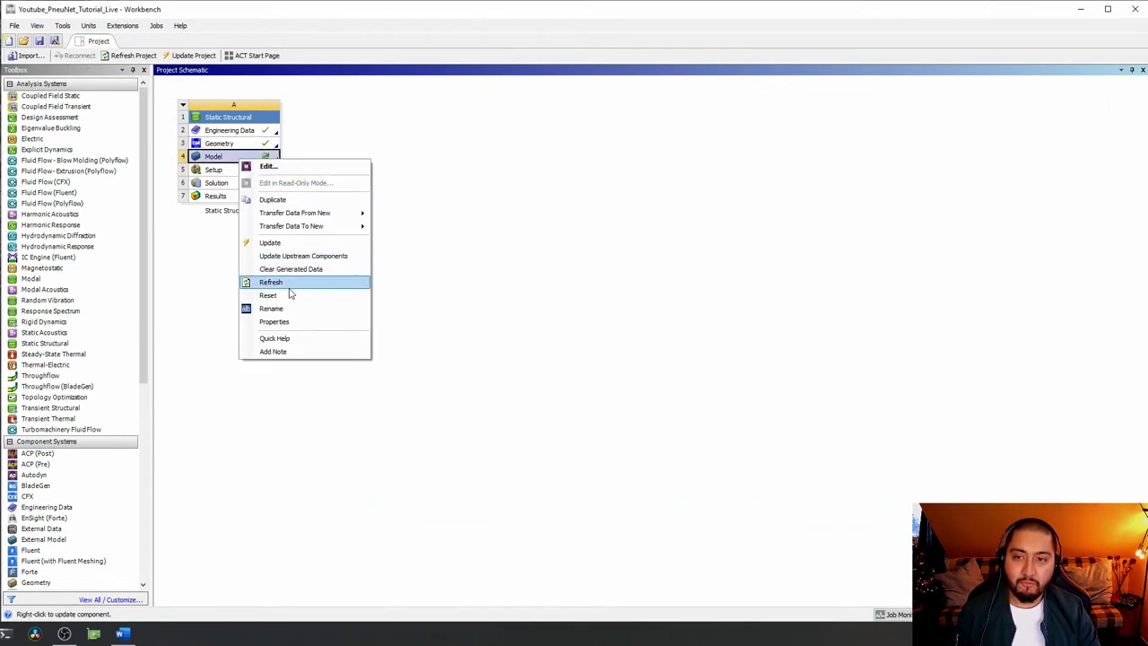
{"action": "left_click", "coordinate": [286, 283]}
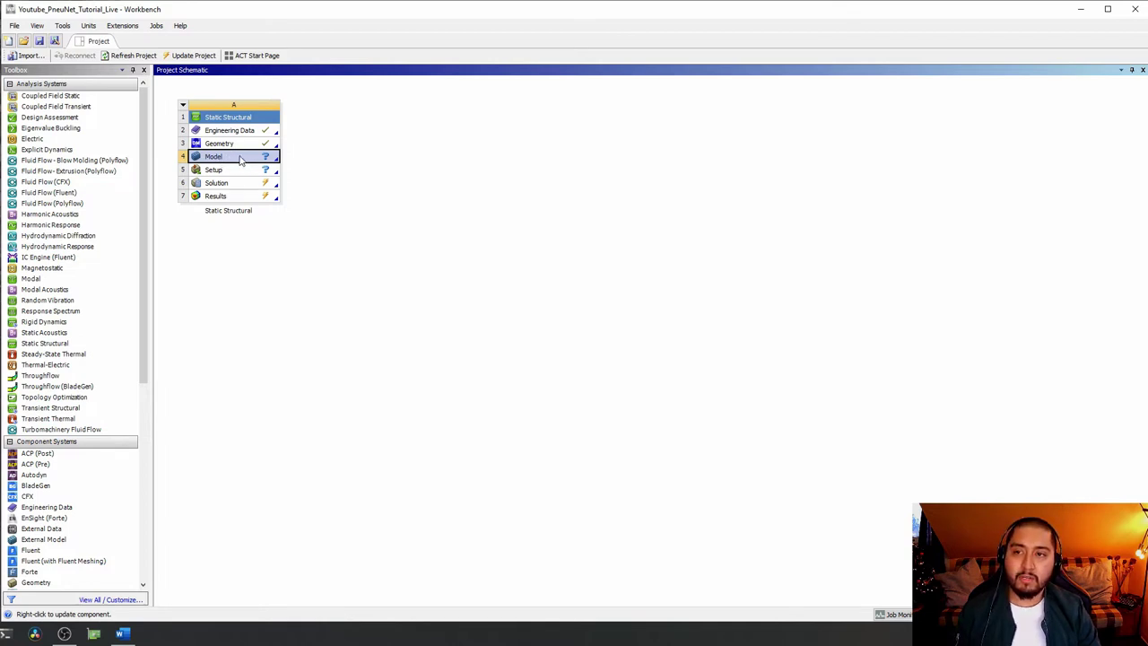
{"action": "double_click", "coordinate": [241, 160]}
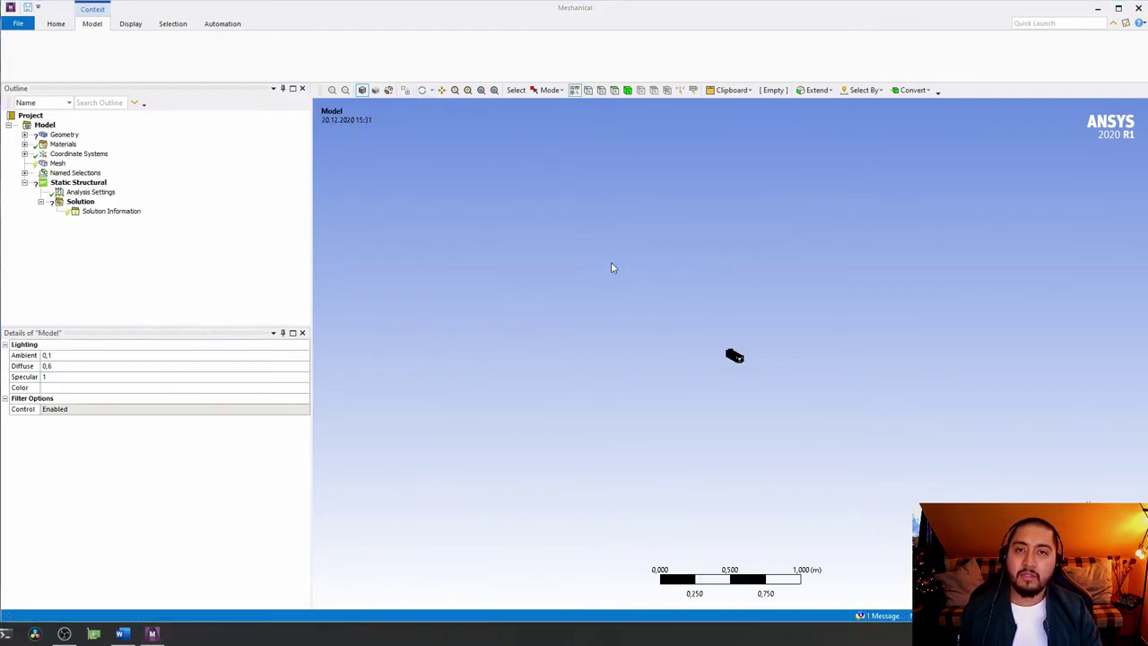
- Fit the whole actuator in the graphics view and inspect the imported geometry
{"action": "left_click", "coordinate": [481, 92]}
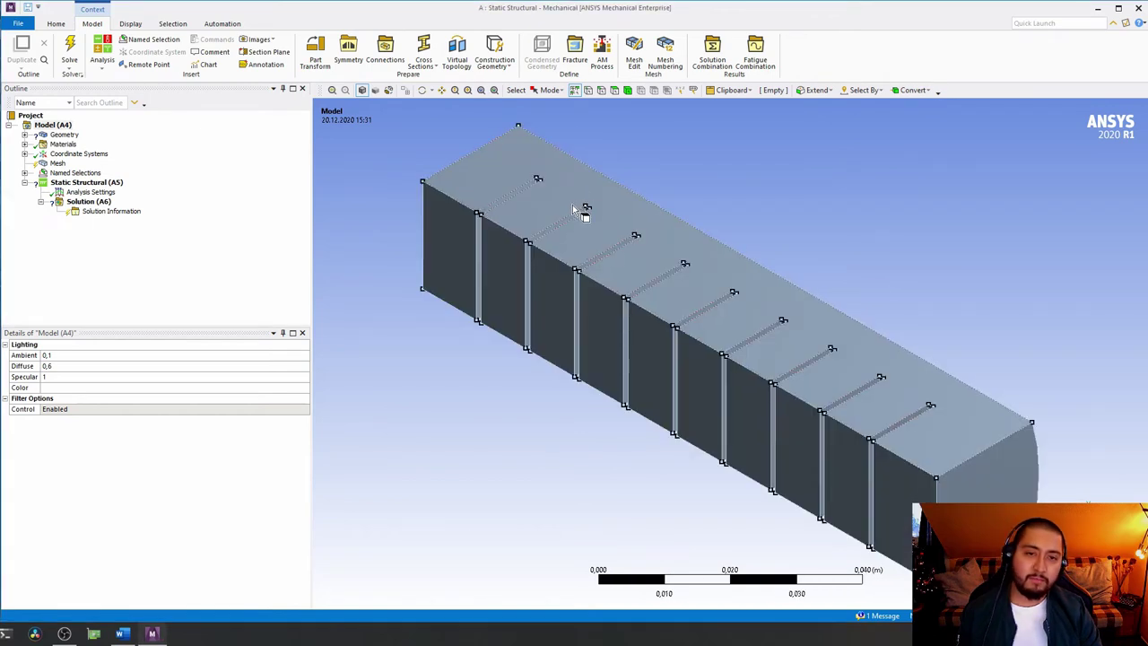
{"action": "scroll", "coordinate": [767, 208], "scroll_direction": "down", "scroll_amount": 3}
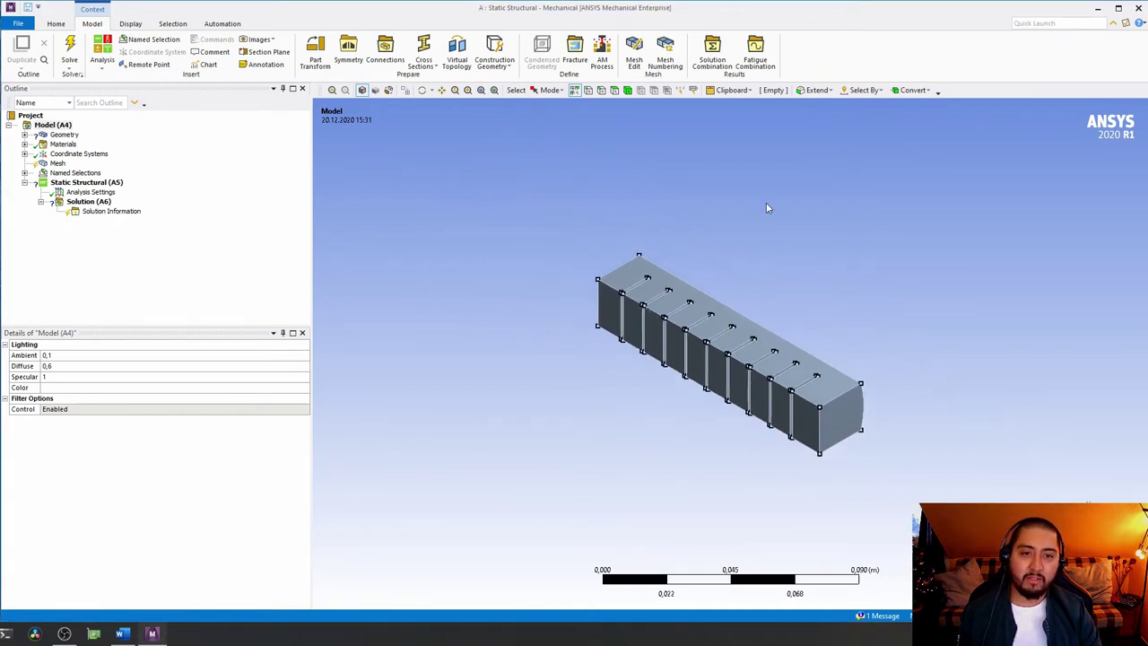
{"action": "scroll", "coordinate": [766, 208], "scroll_direction": "down", "scroll_amount": 2}
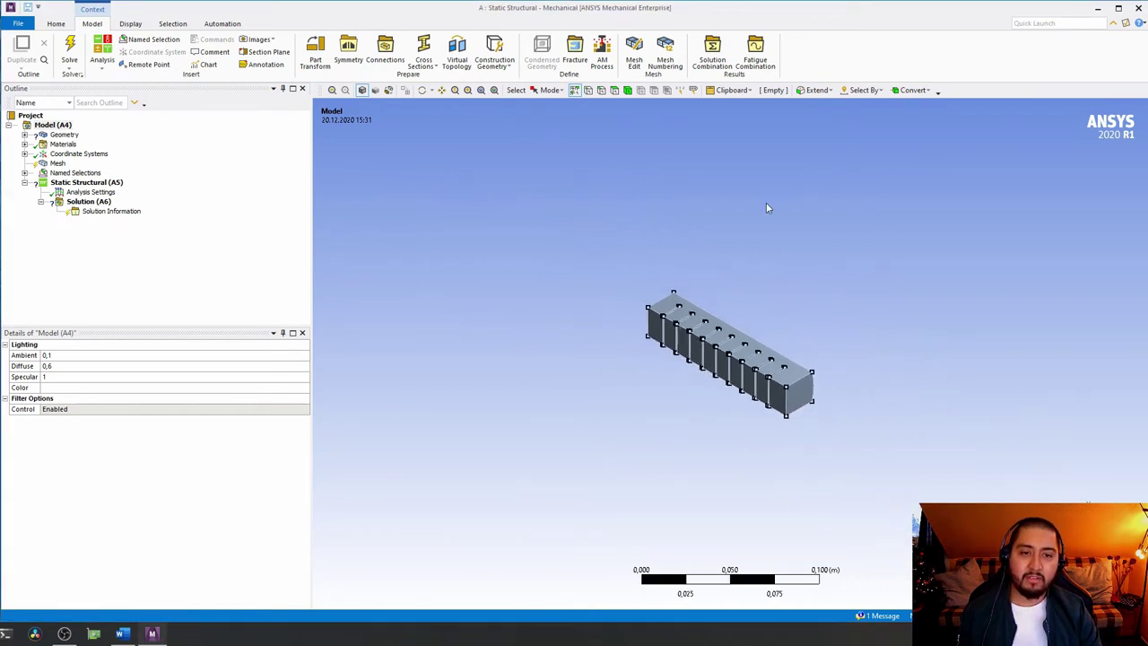
{"action": "left_click", "coordinate": [482, 93]}
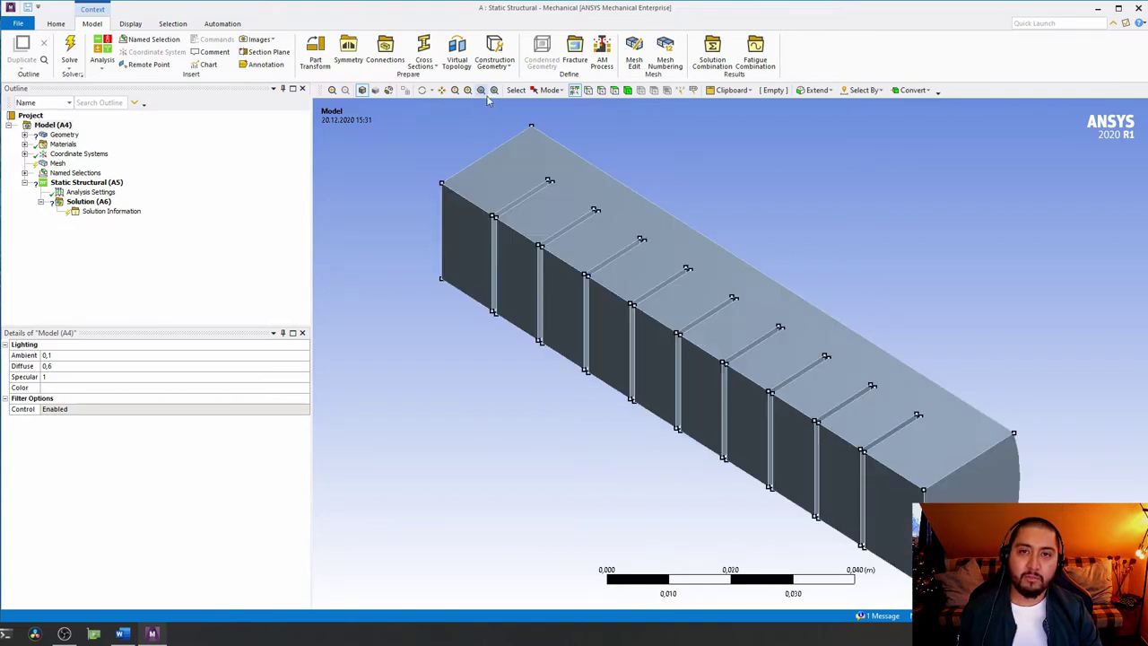
{"action": "scroll", "coordinate": [541, 148], "scroll_direction": "down", "scroll_amount": 4}
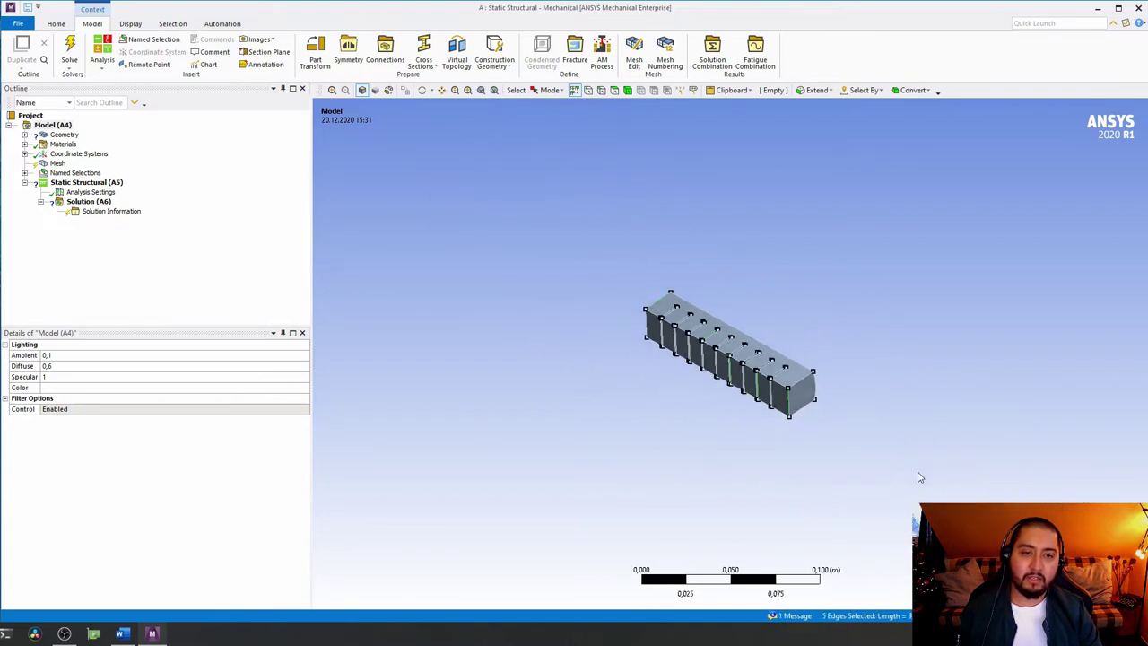
{"action": "left_click", "coordinate": [858, 458]}
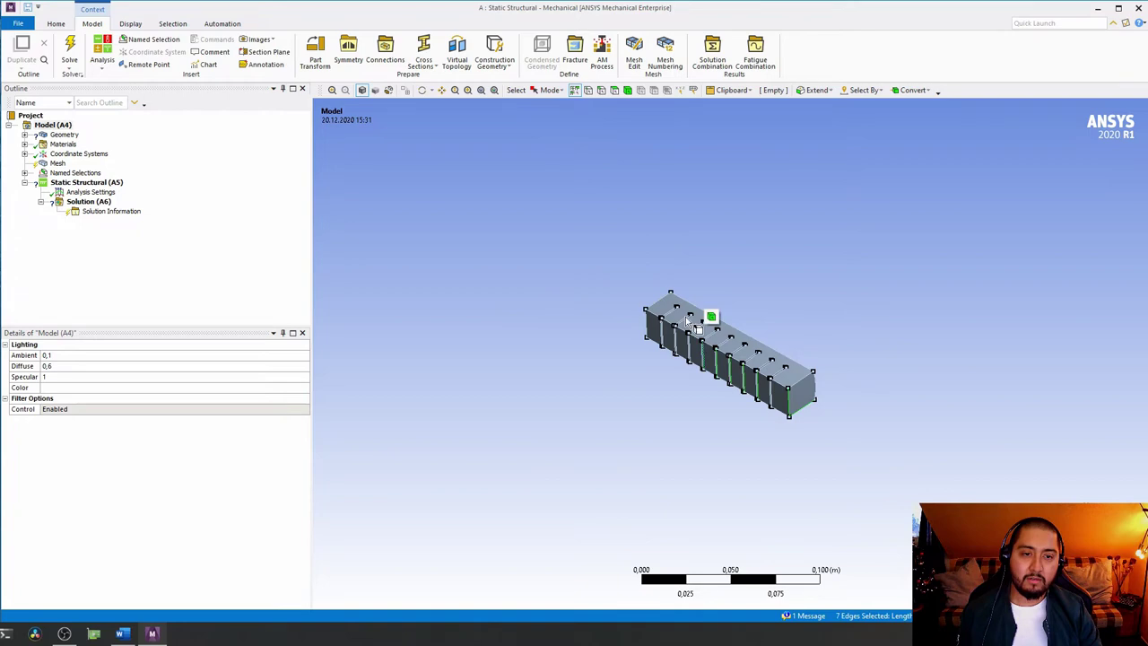
{"action": "left_click", "coordinate": [495, 91]}
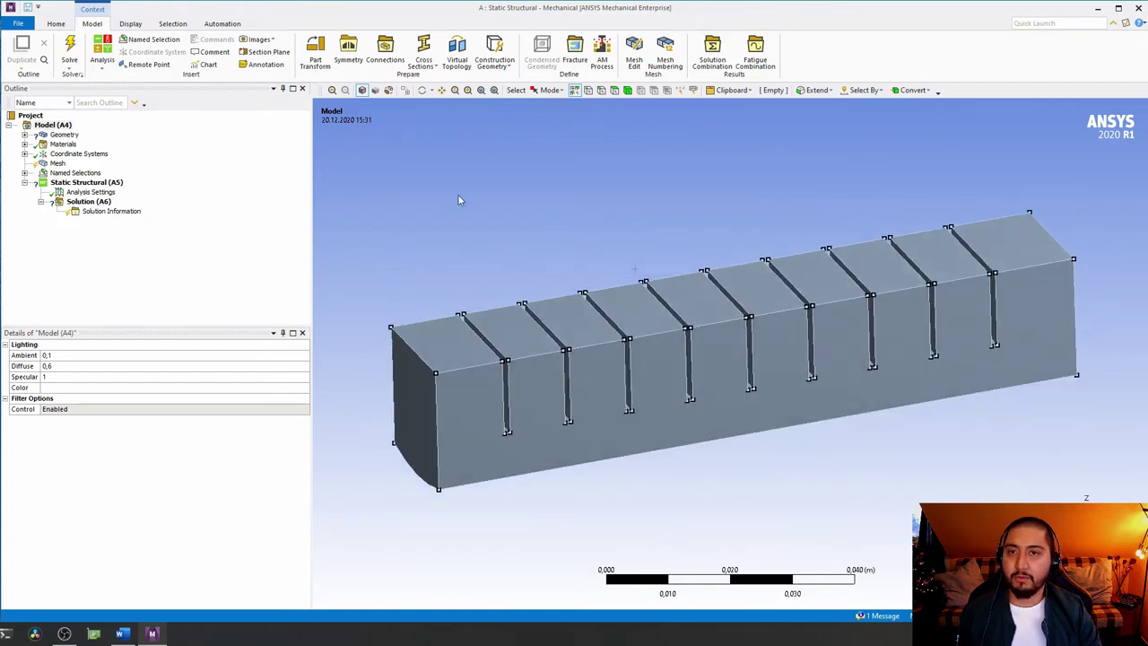
- Assign the Elastomer Sample (Yeoh) material to the Fluid_Simplifed body
{"action": "left_click", "coordinate": [63, 134]}
{"action": "left_click", "coordinate": [27, 136]}
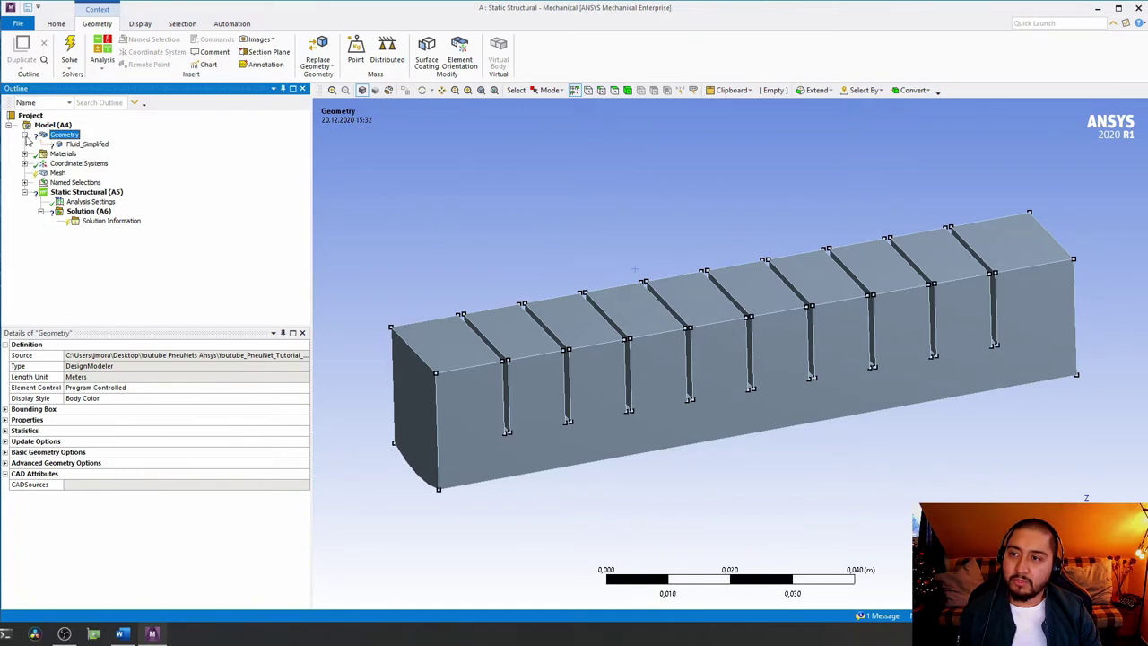
{"action": "left_click", "coordinate": [71, 144]}
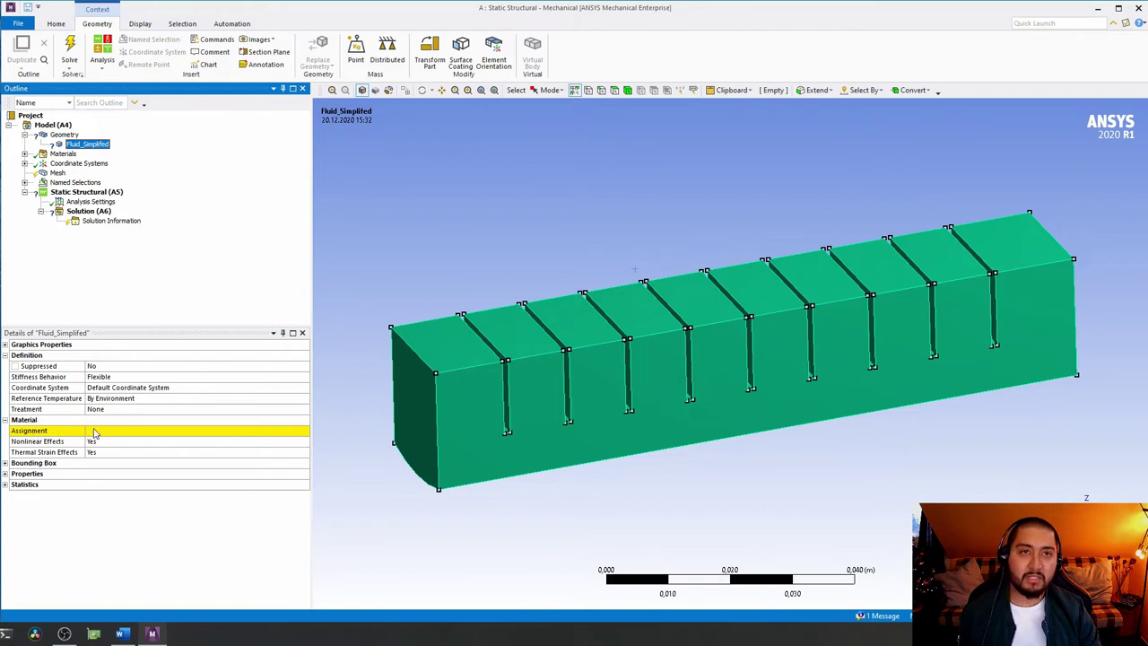
{"action": "left_click", "coordinate": [173, 436]}
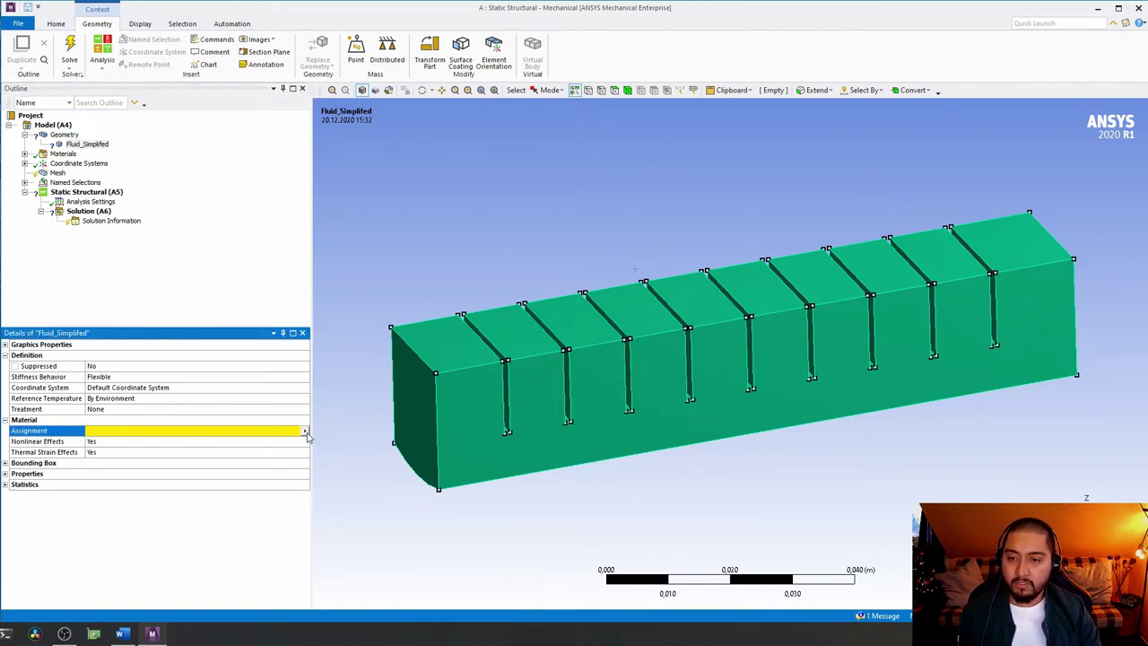
{"action": "left_click", "coordinate": [305, 432]}
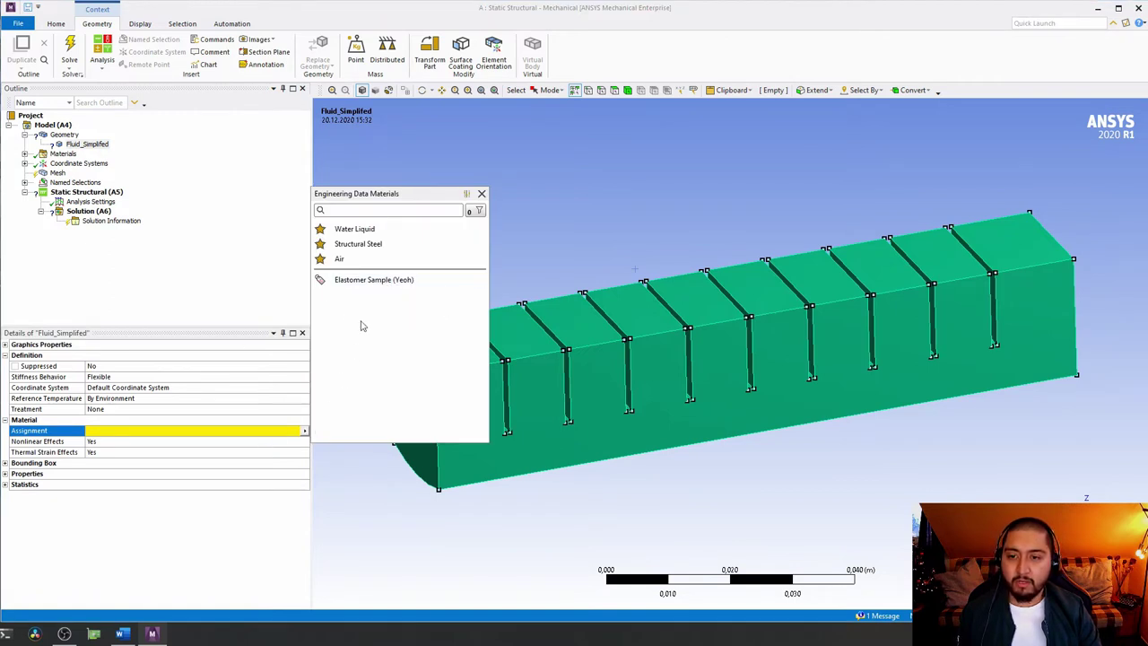
{"action": "left_click", "coordinate": [435, 282]}
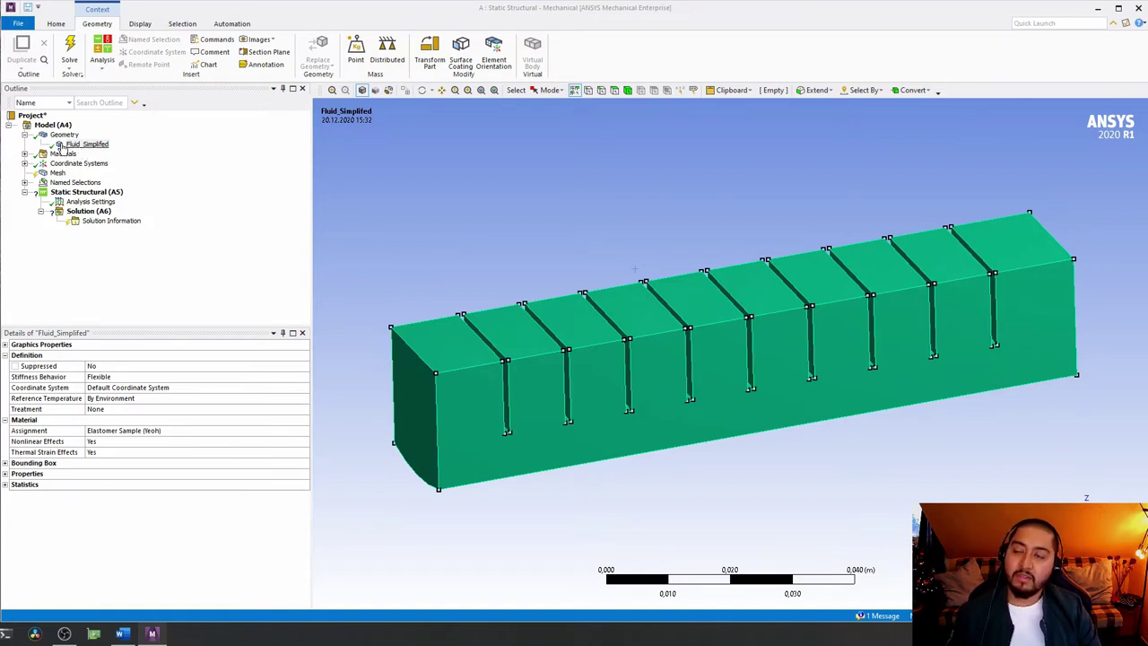
- Review the mesh settings and check the faces of the imported InnerWalls and OuterWalls named selections
{"action": "left_click", "coordinate": [56, 173]}
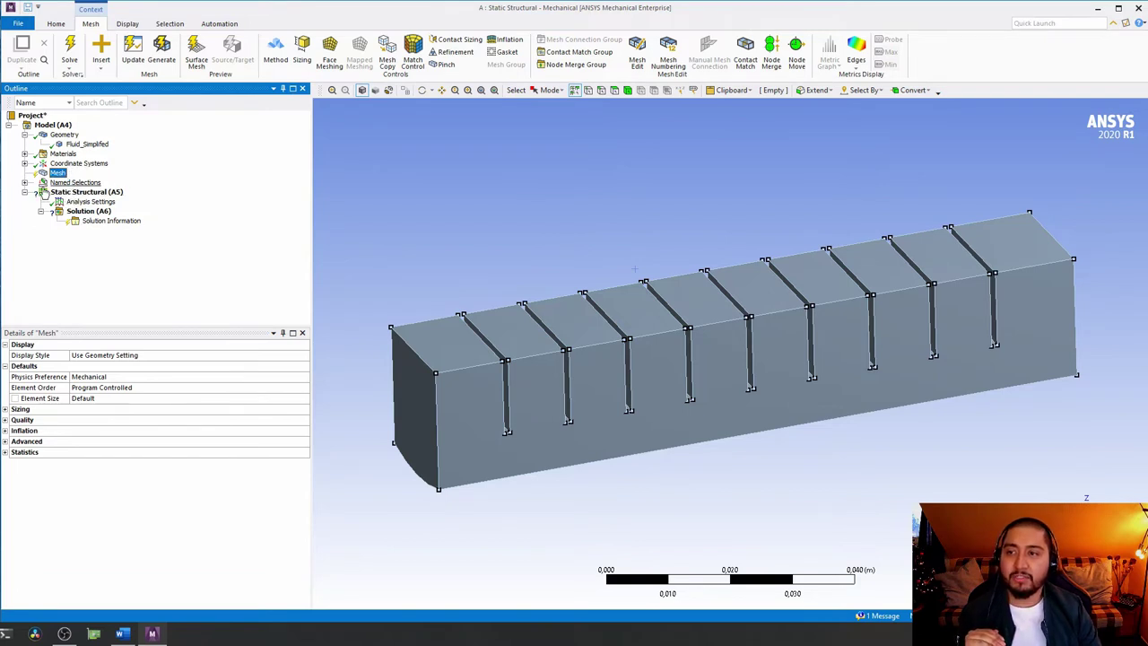
{"action": "double_click", "coordinate": [73, 183]}
{"action": "left_click", "coordinate": [81, 191]}
{"action": "left_click", "coordinate": [82, 201]}
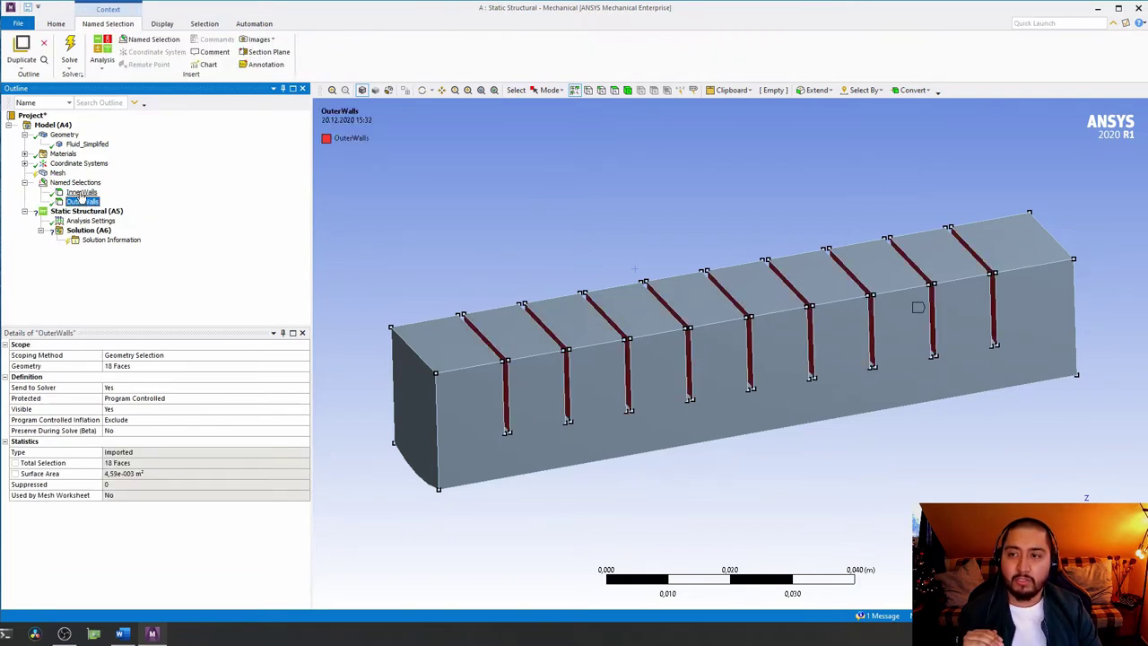
{"action": "left_click", "coordinate": [82, 202]}
{"action": "left_click", "coordinate": [80, 192]}
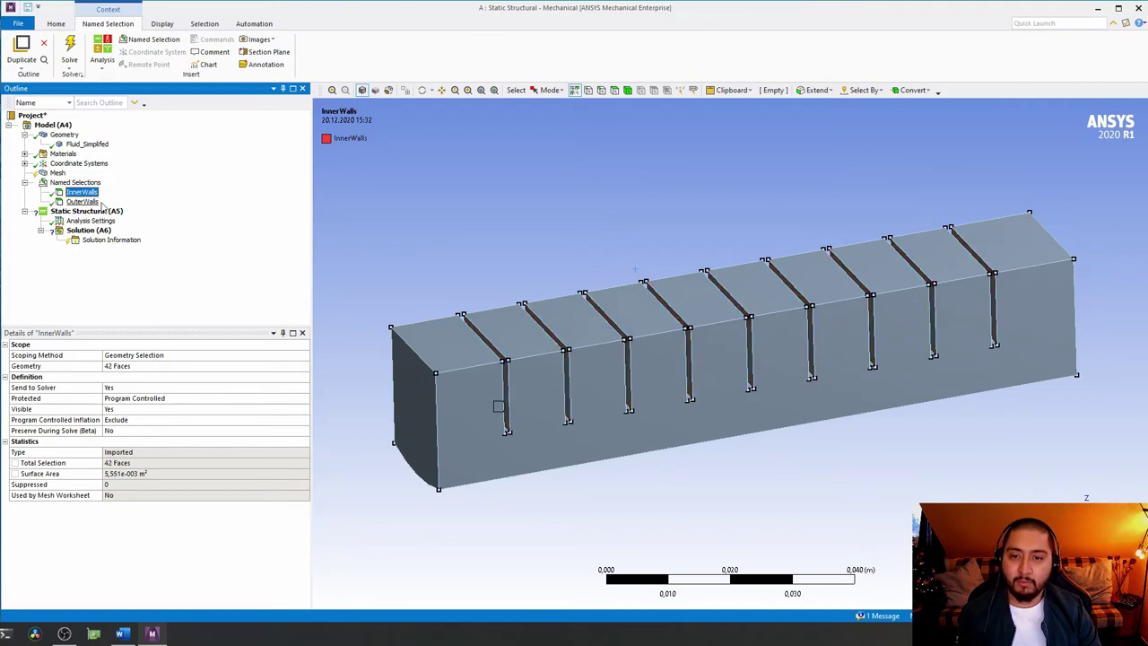
{"action": "middle_click_drag", "start_coordinate": [323, 246], "coordinate": [349, 259]}
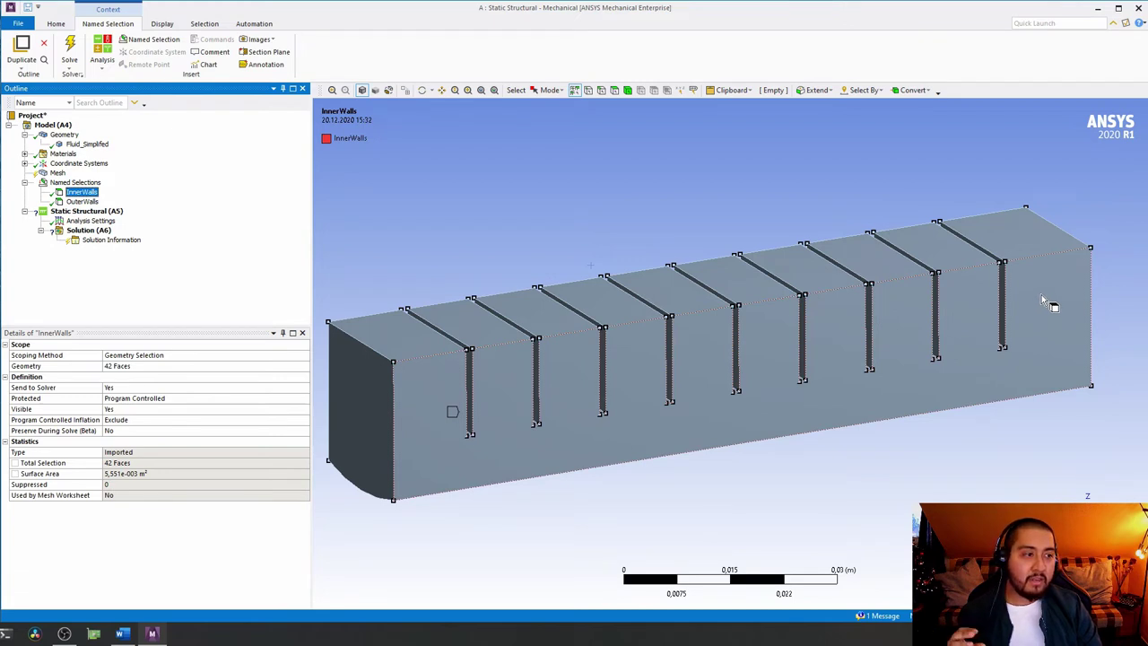
- Add a Fixed Support to the static structural analysis on the actuator's end face at the negative X end
{"action": "left_click", "coordinate": [92, 214]}
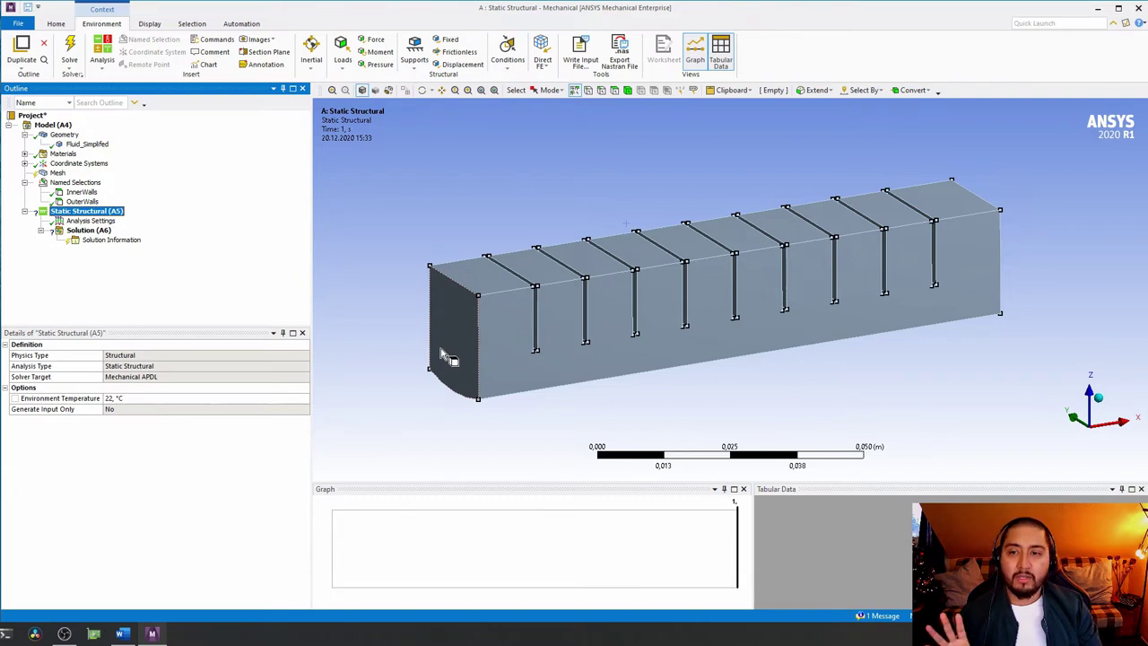
{"action": "right_click", "coordinate": [103, 217]}
{"action": "mouse_move", "coordinate": [126, 221]}
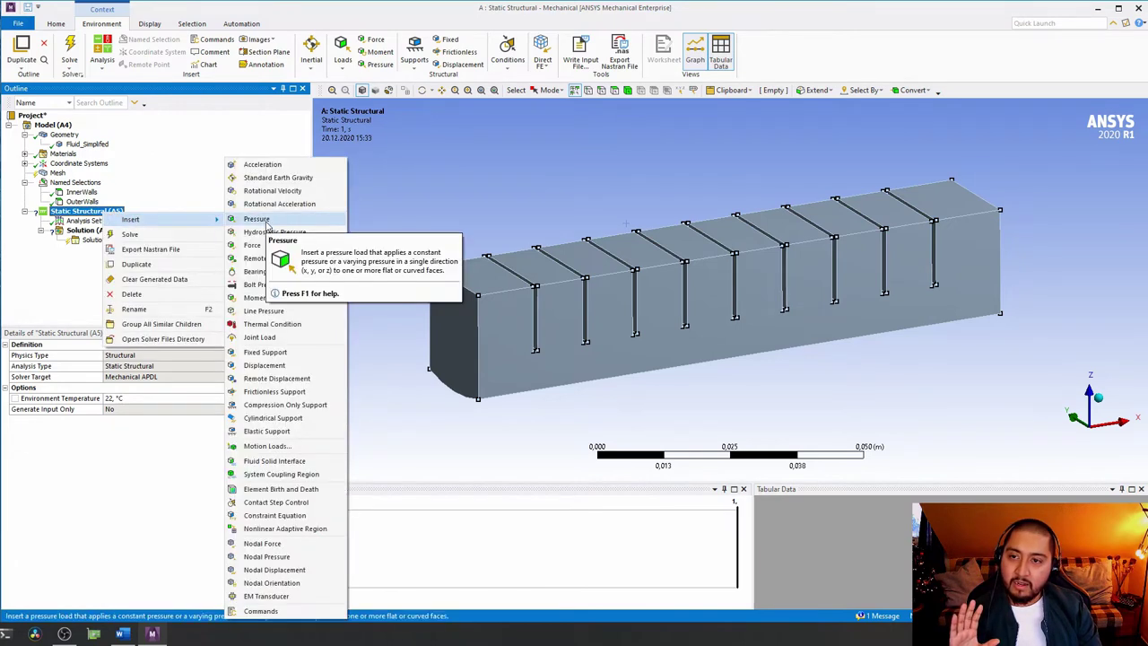
{"action": "left_click", "coordinate": [296, 355]}
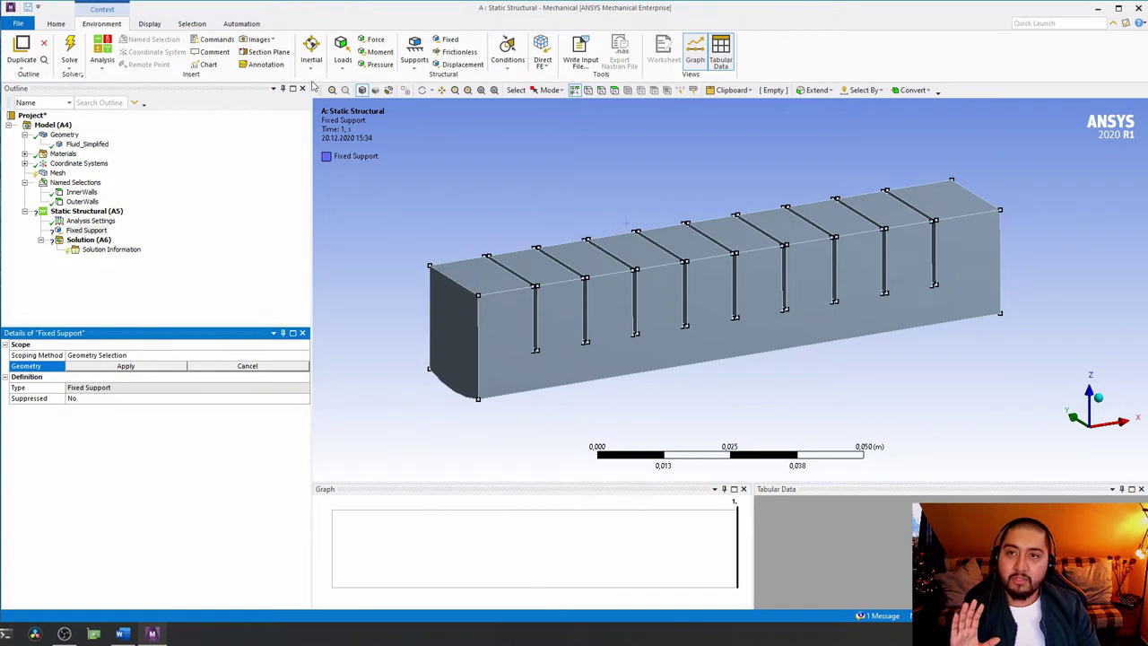
{"action": "left_click", "coordinate": [615, 92]}
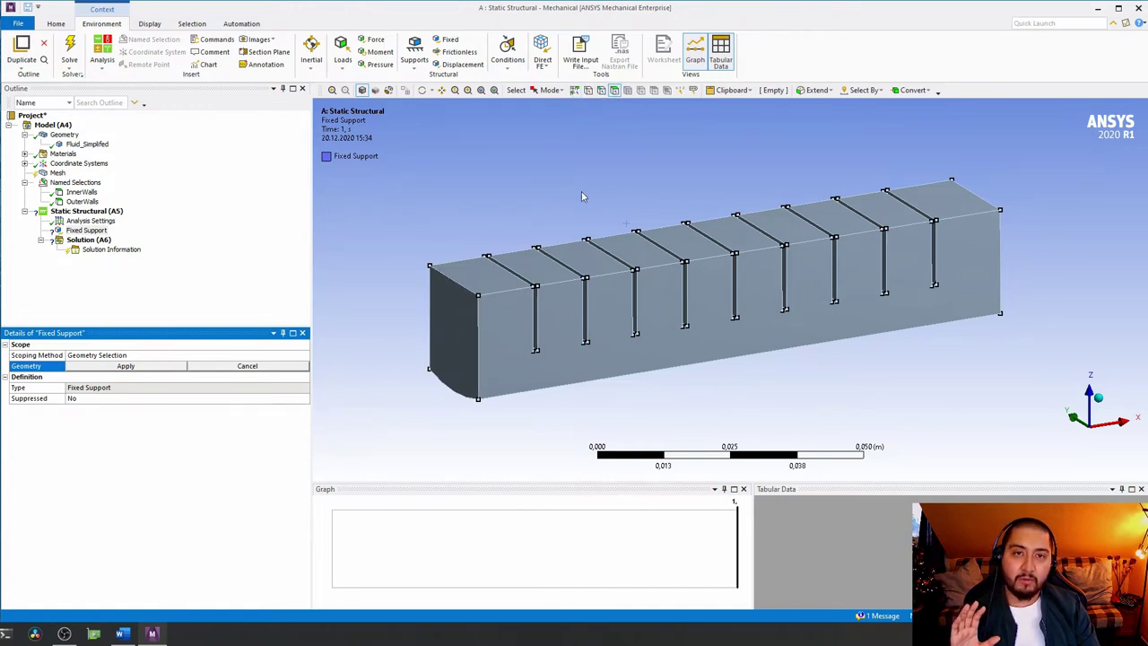
{"action": "left_click", "coordinate": [460, 333]}
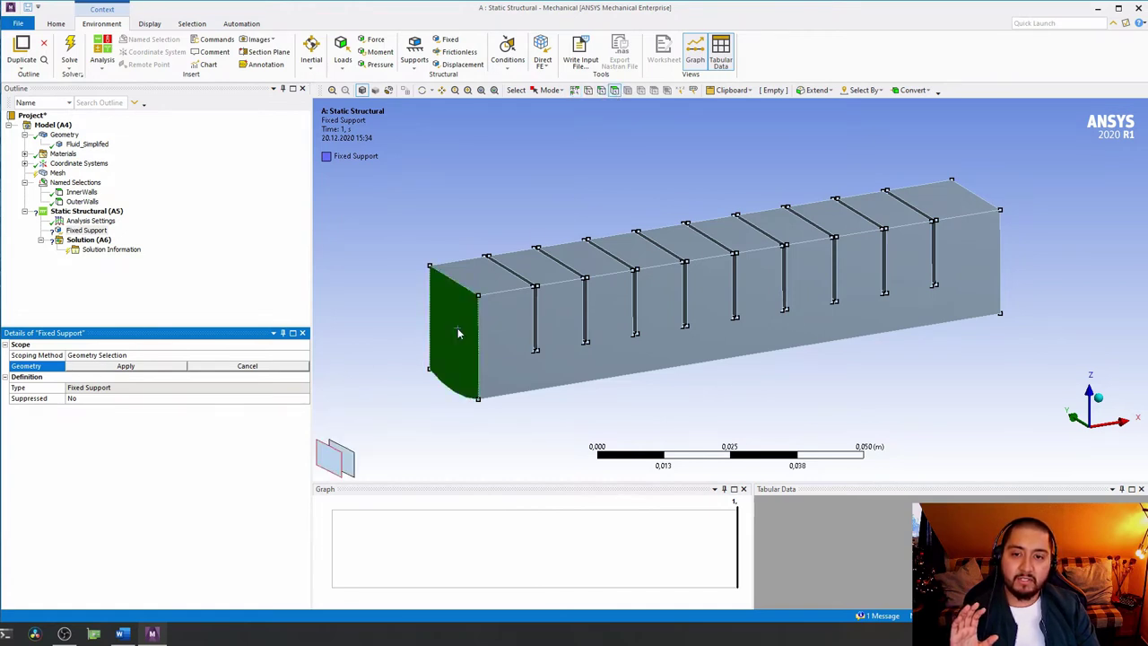
{"action": "left_click", "coordinate": [145, 367]}
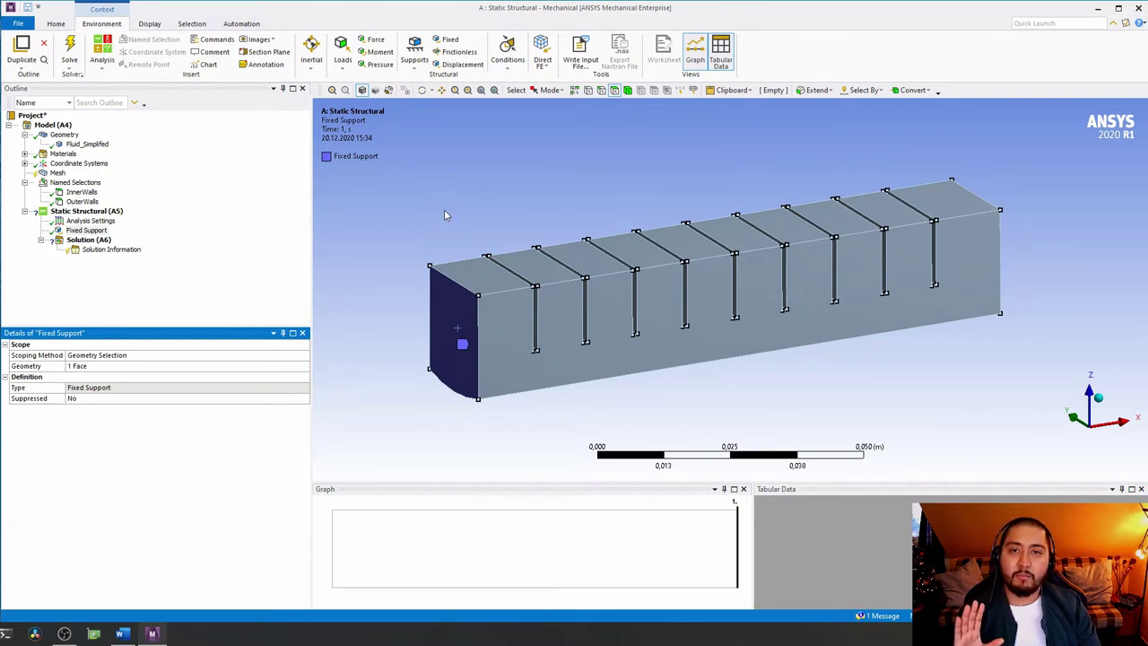
- Add Standard Earth Gravity to the static structural analysis and check its direction against the fixed support
{"action": "right_click", "coordinate": [113, 214]}
{"action": "left_click", "coordinate": [93, 214]}
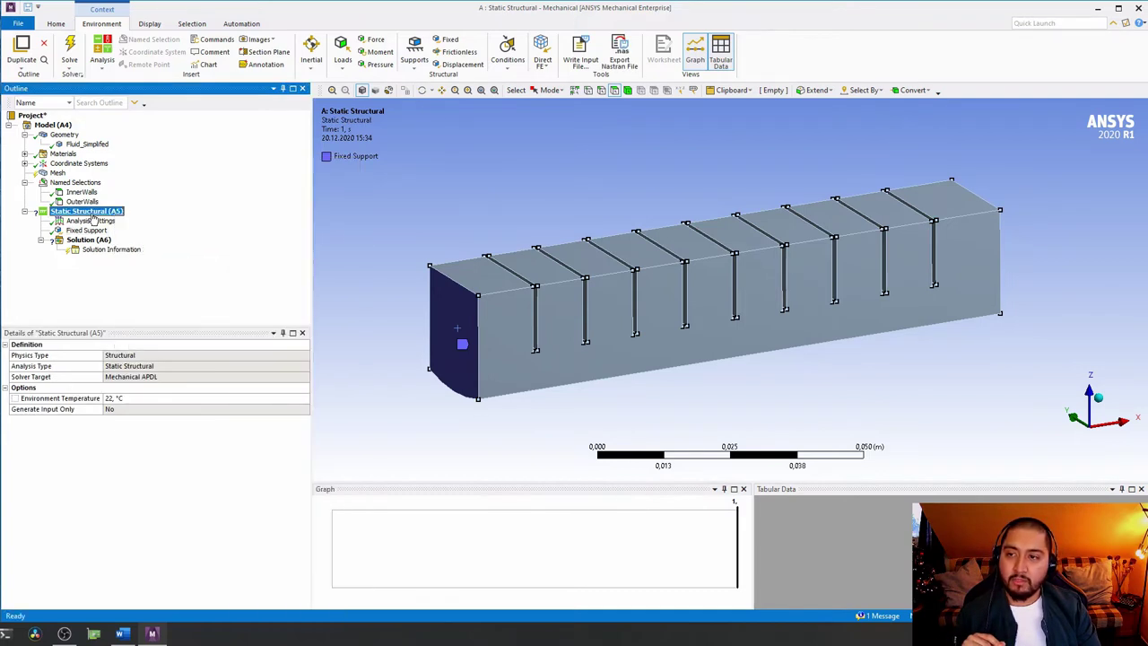
{"action": "right_click", "coordinate": [93, 216]}
{"action": "mouse_move", "coordinate": [173, 225]}
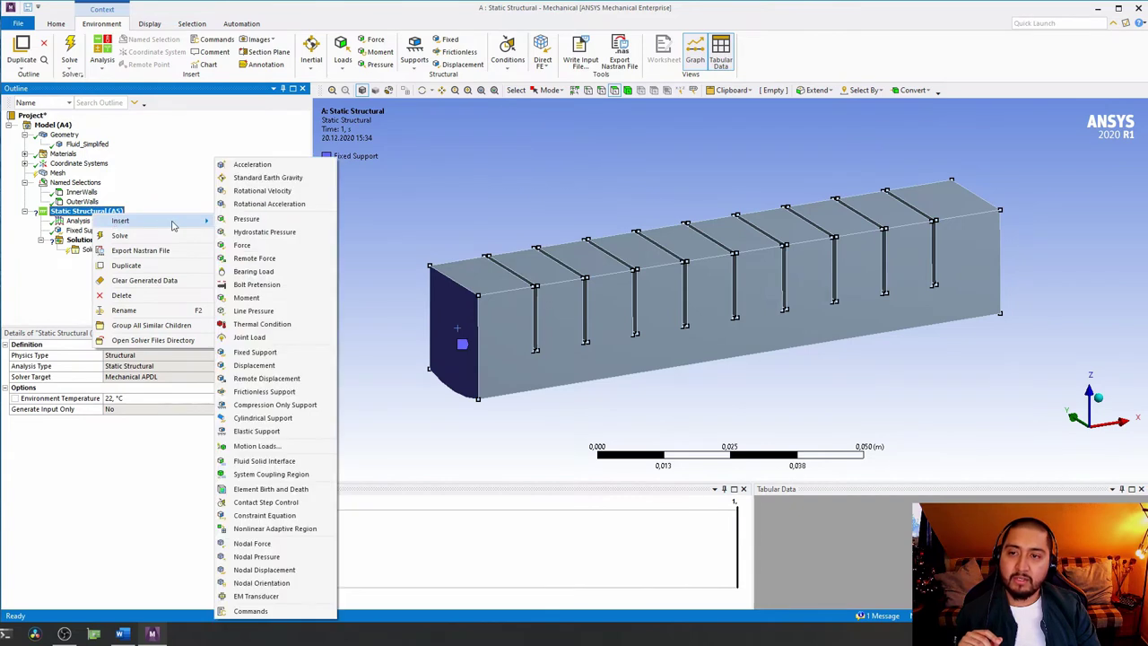
{"action": "left_click", "coordinate": [282, 180]}
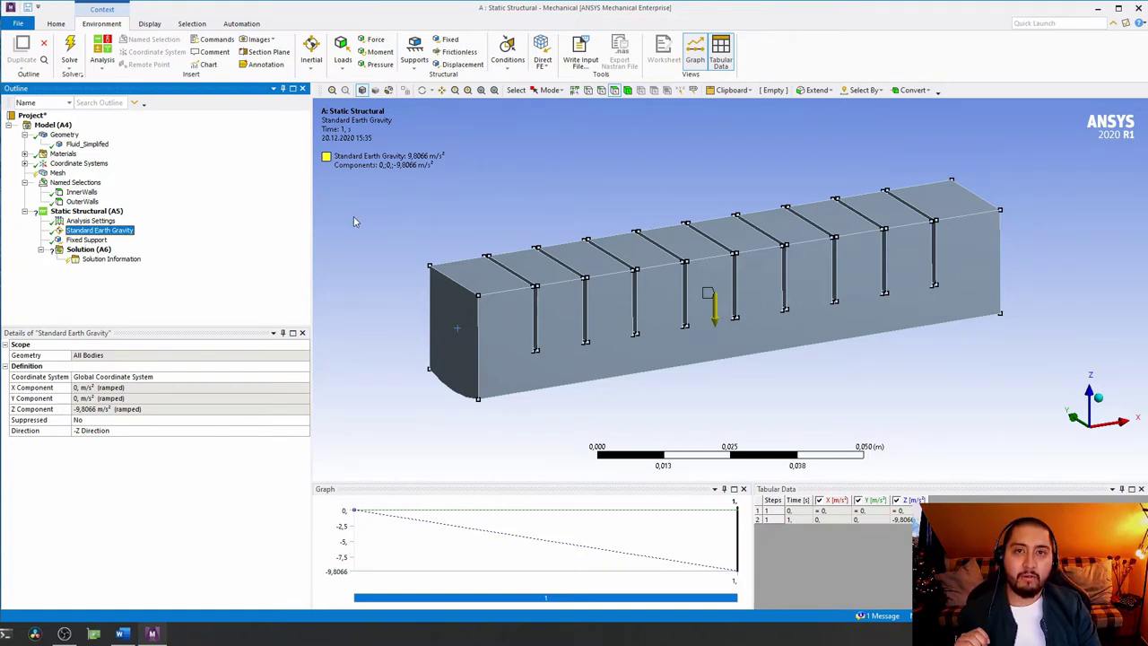
{"action": "left_click", "coordinate": [86, 239]}
{"action": "left_click", "coordinate": [98, 230]}
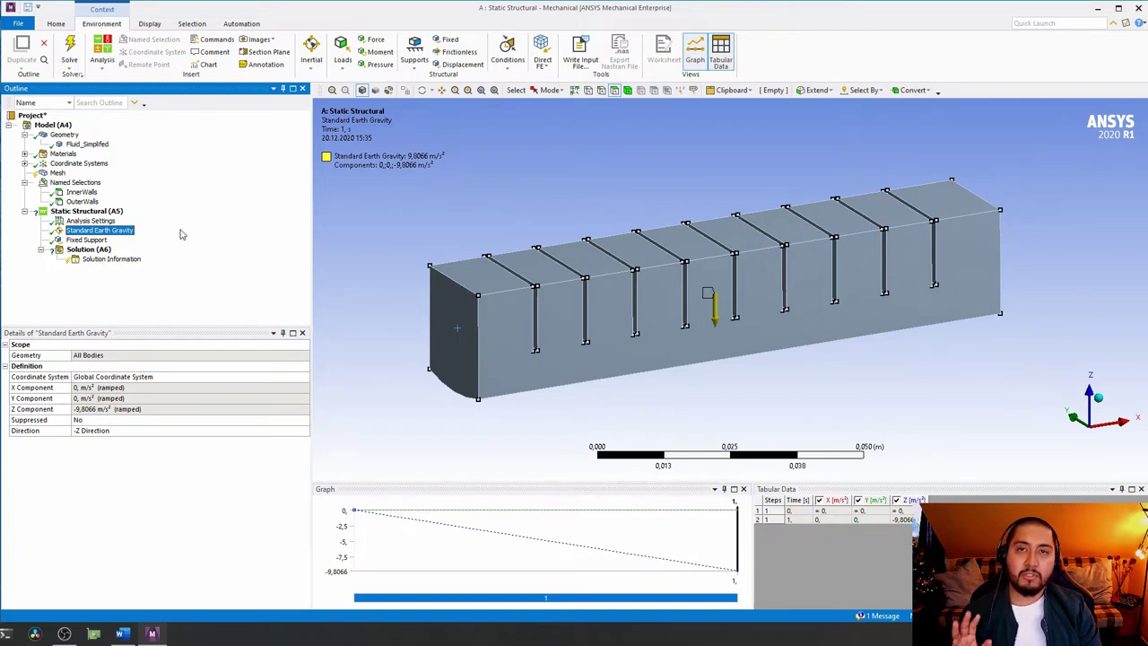
- Add a Pressure load to the static structural analysis
{"action": "right_click", "coordinate": [102, 215]}
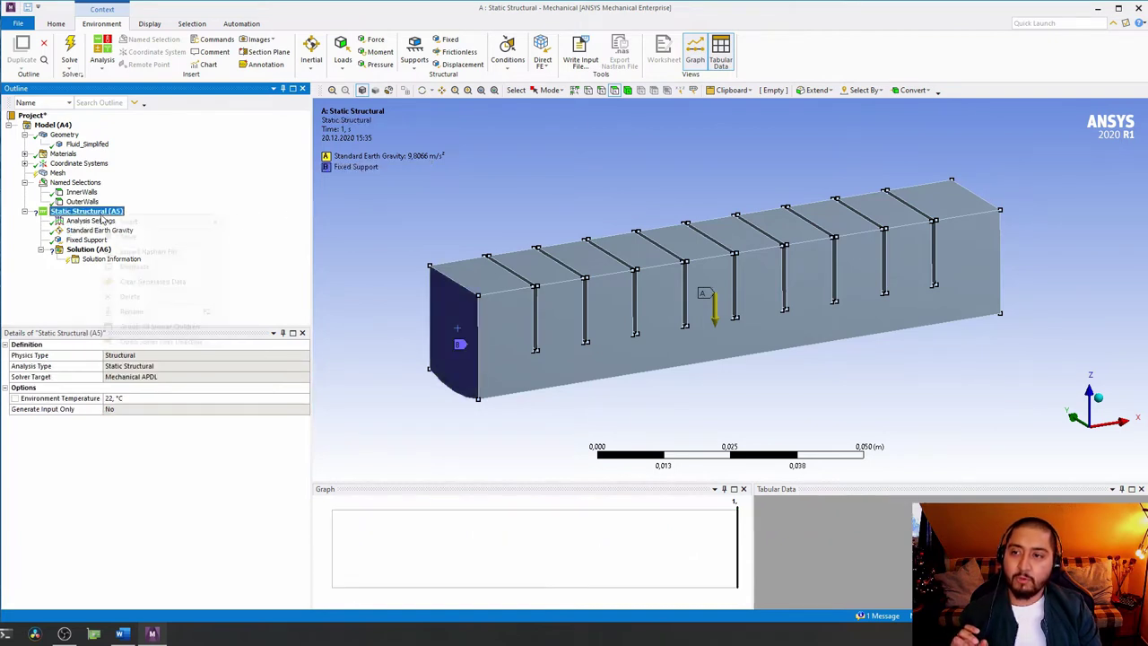
{"action": "left_click", "coordinate": [72, 276]}
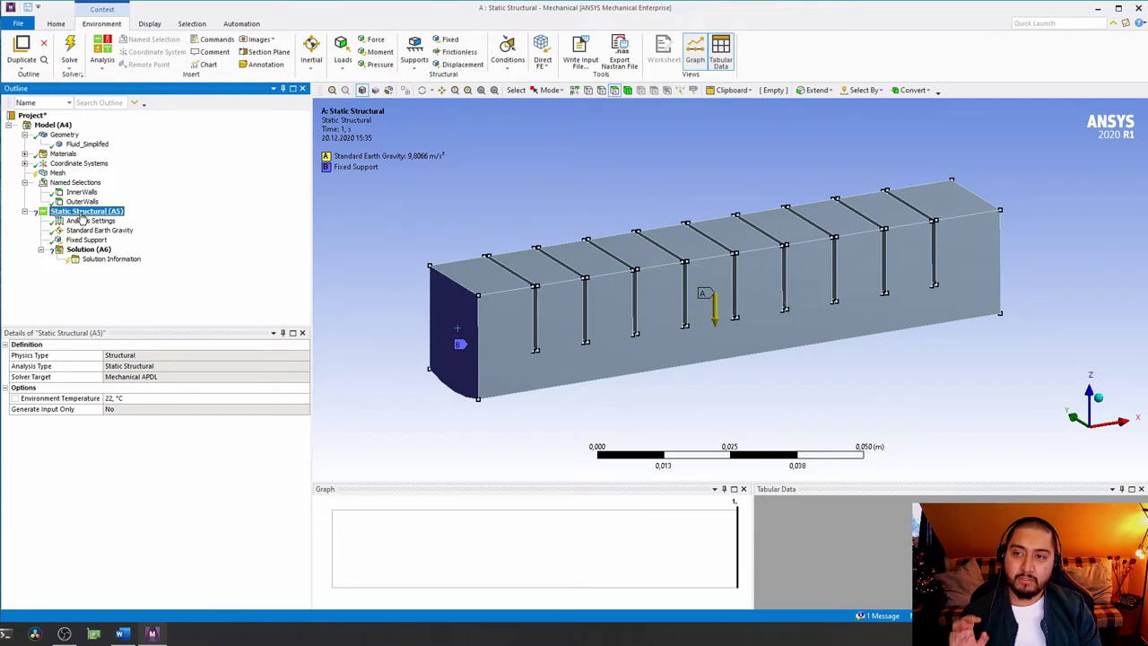
{"action": "right_click", "coordinate": [81, 213]}
{"action": "mouse_move", "coordinate": [195, 221]}
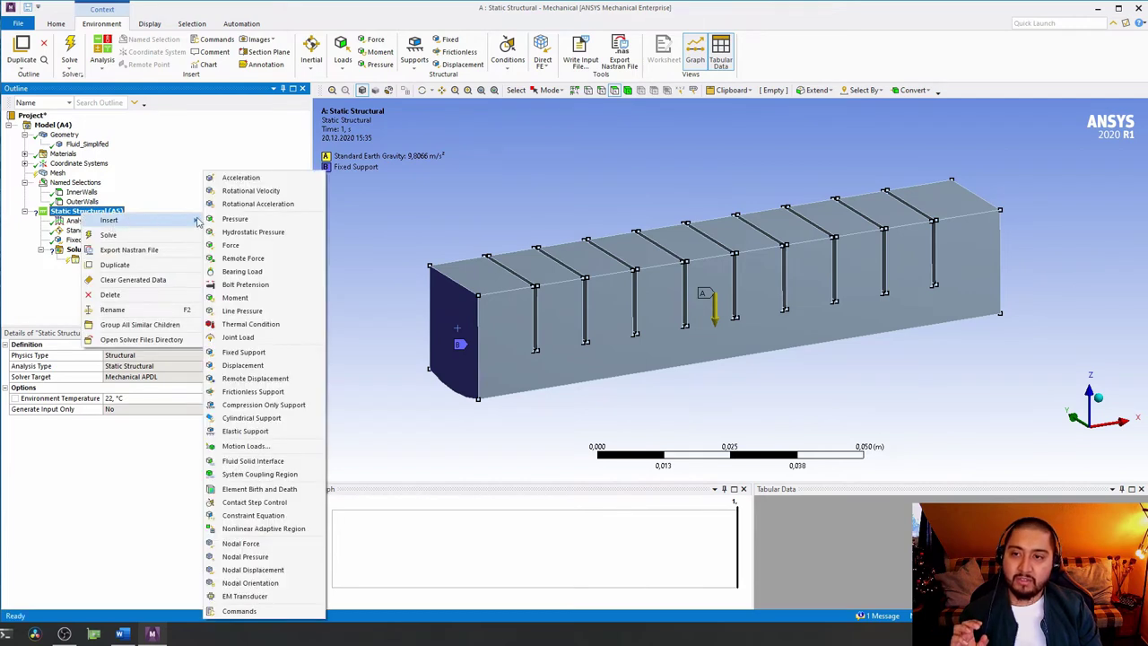
{"action": "left_click", "coordinate": [235, 220]}
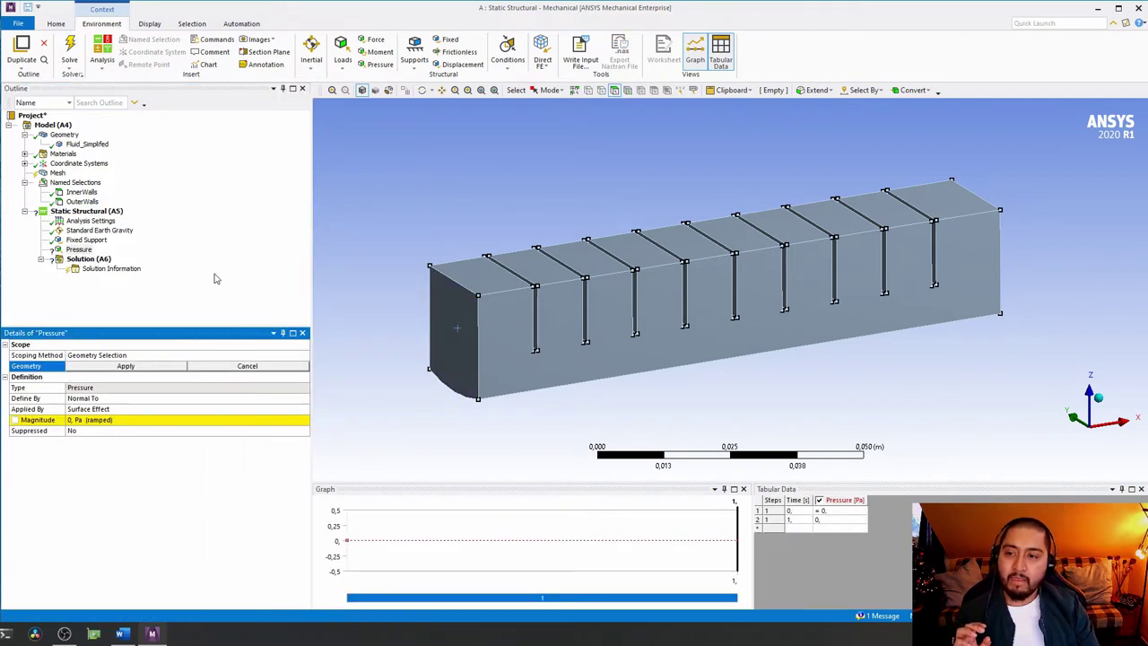
- Scope the pressure load by named selection to InnerWalls
{"action": "left_click", "coordinate": [123, 358]}
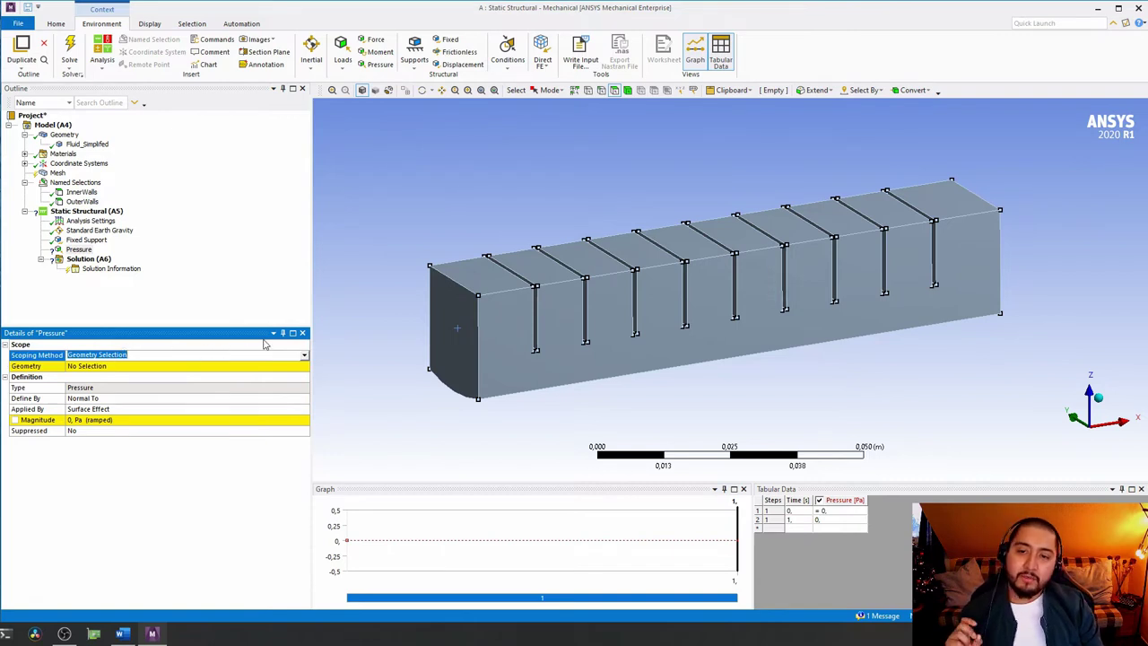
{"action": "left_click", "coordinate": [304, 355]}
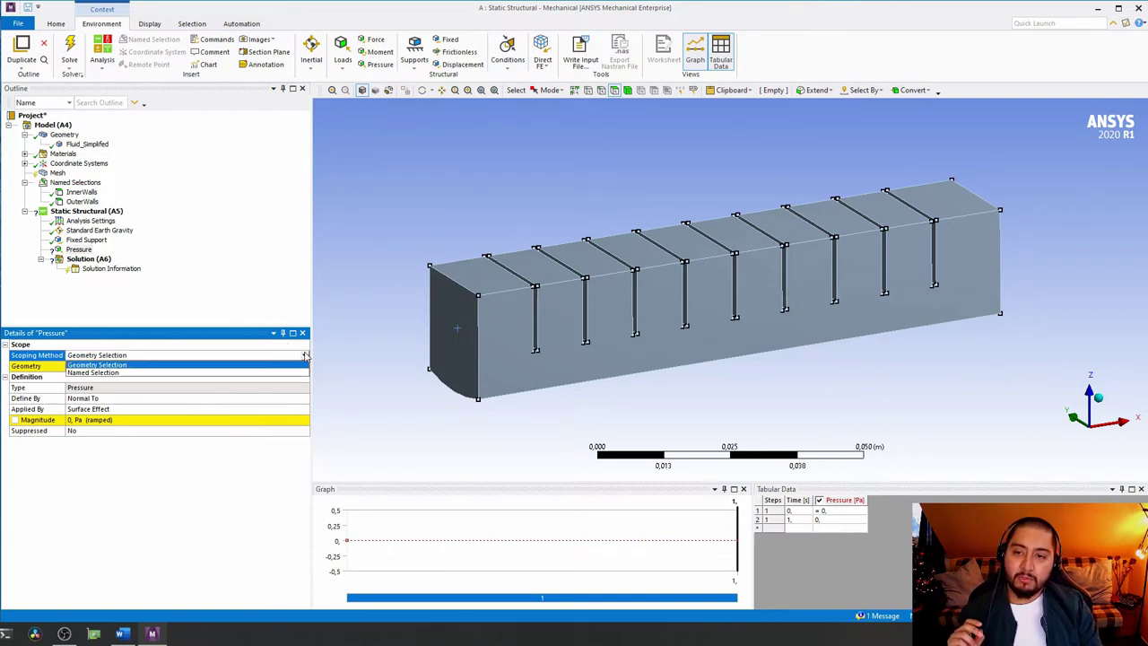
{"action": "left_click", "coordinate": [165, 372]}
{"action": "left_click", "coordinate": [137, 367]}
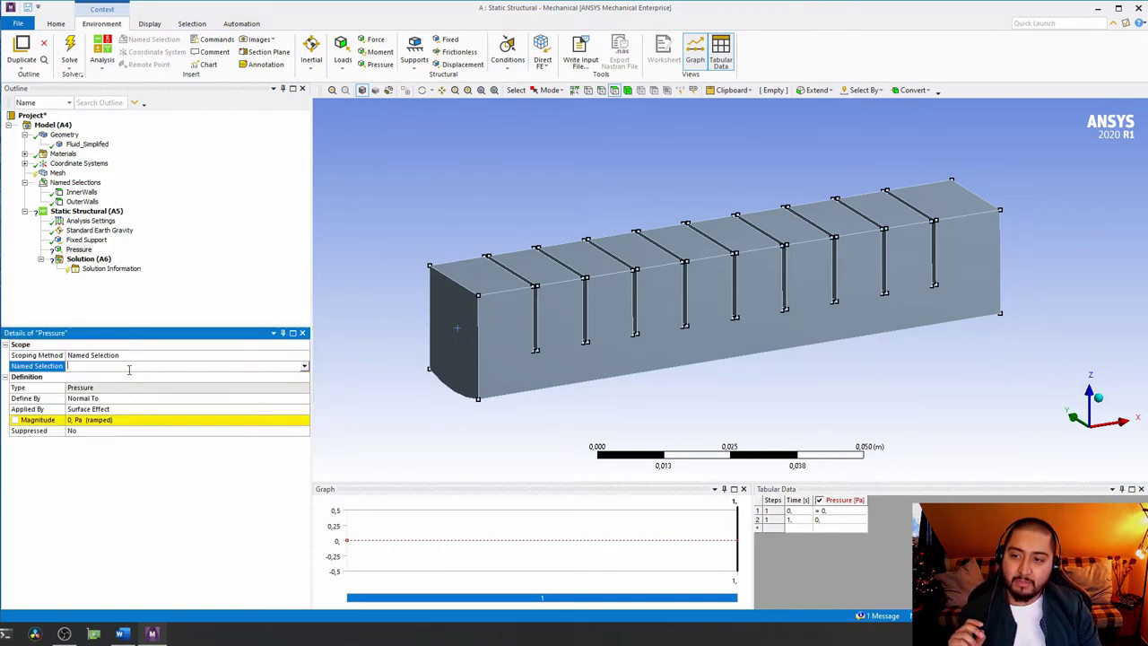
{"action": "left_click", "coordinate": [303, 367]}
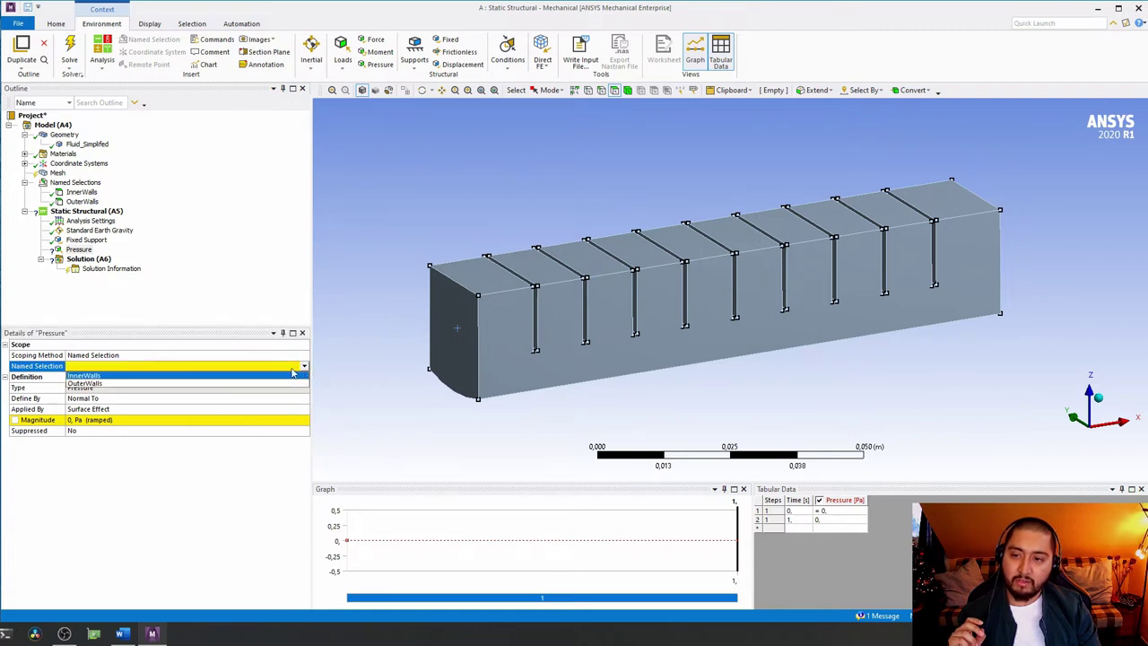
{"action": "left_click", "coordinate": [176, 378]}
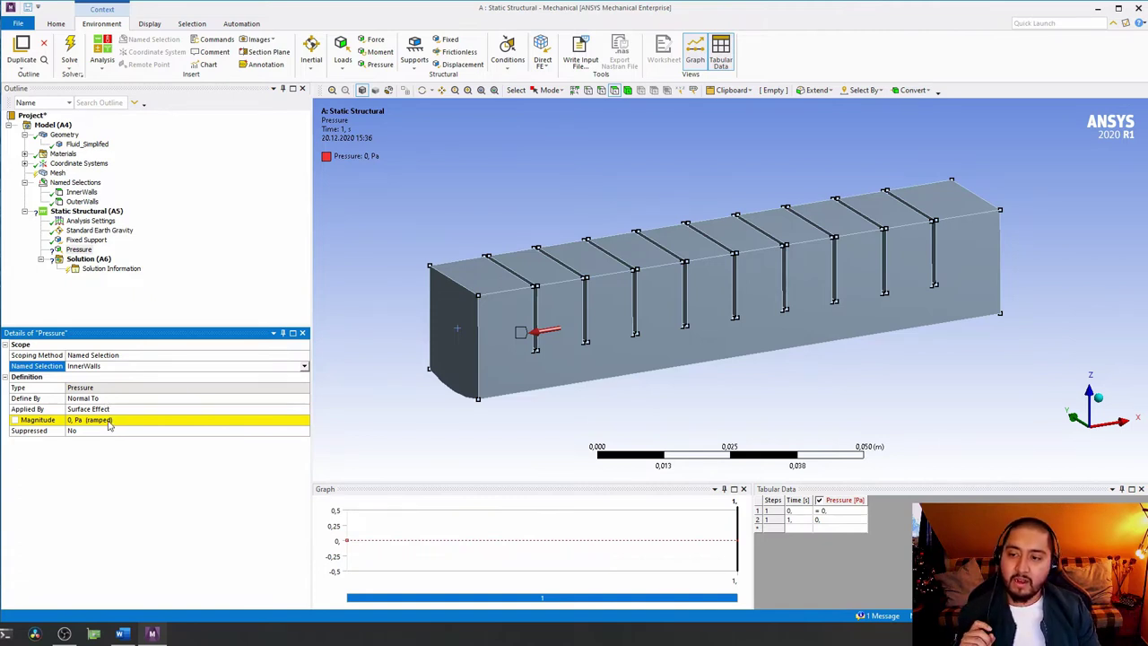
- Set the pressure magnitude to 30000 Pa and check the fixed support, gravity and analysis settings
{"action": "left_click", "coordinate": [109, 419]}
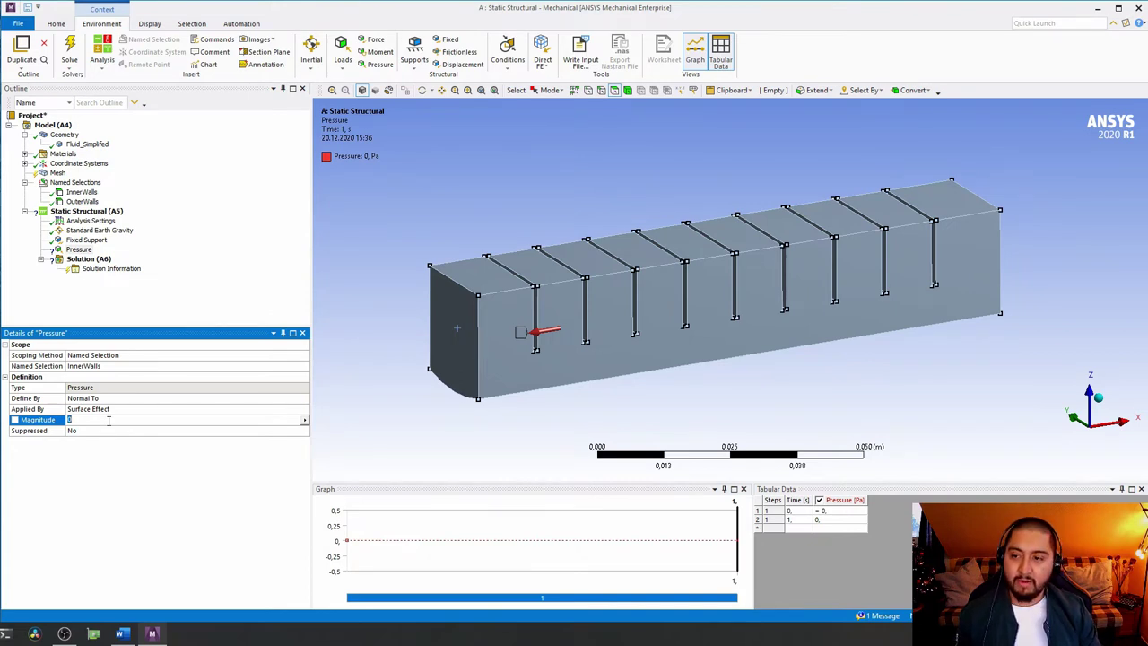
{"action": "left_click", "coordinate": [153, 463]}
{"action": "left_click", "coordinate": [116, 424]}
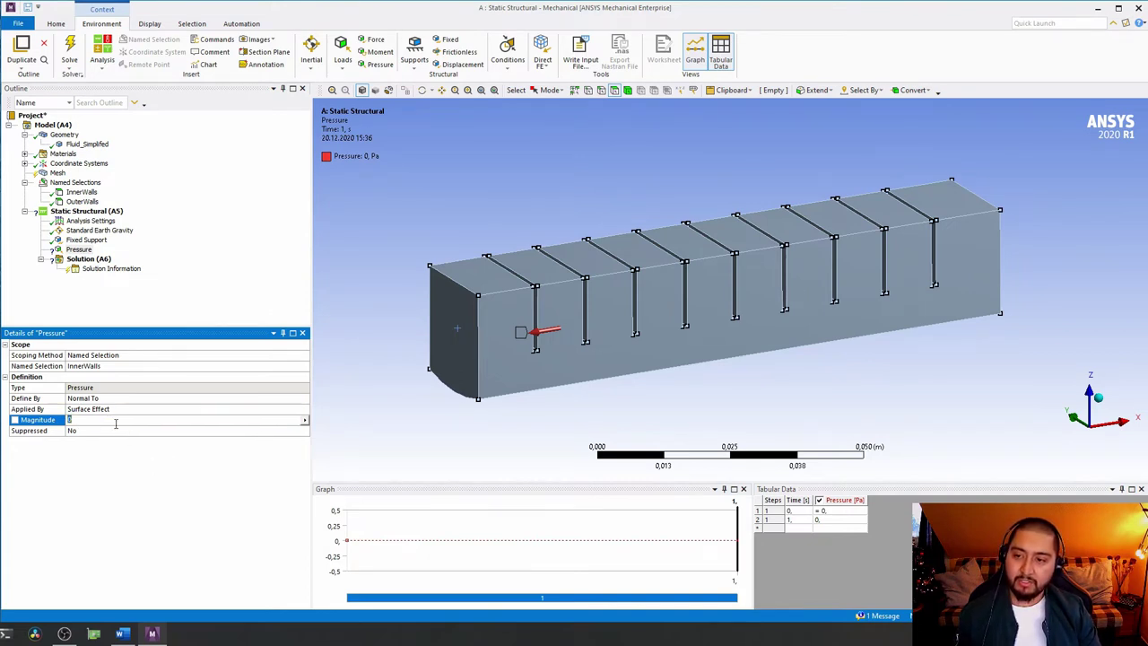
{"action": "type", "text": "30000"}
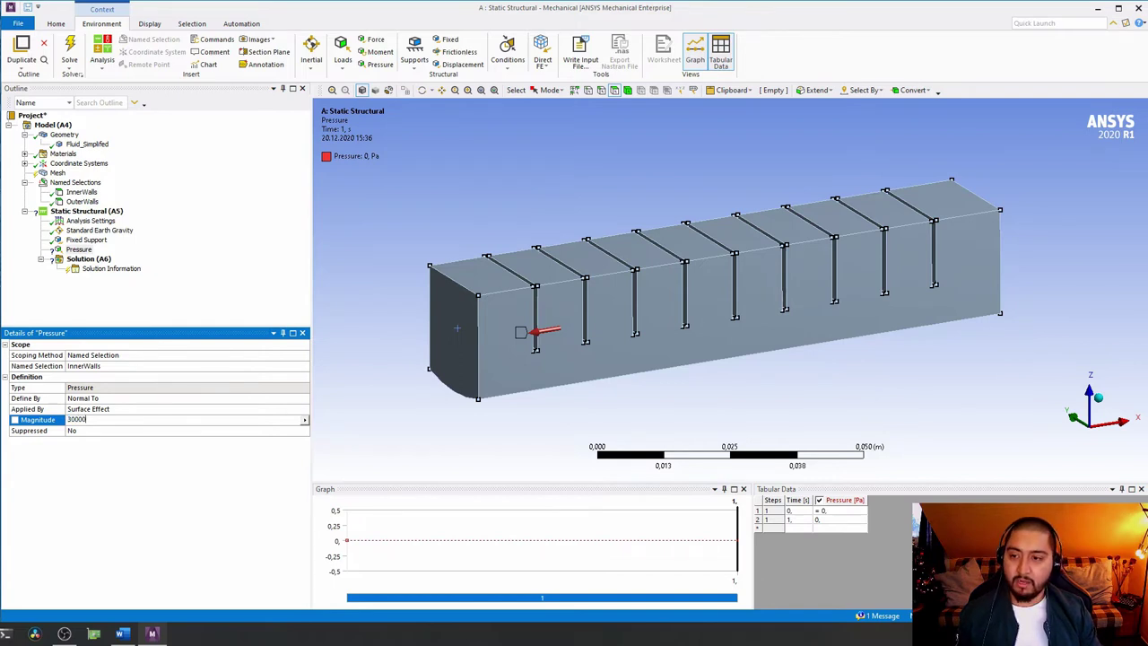
{"action": "key", "text": "Return"}
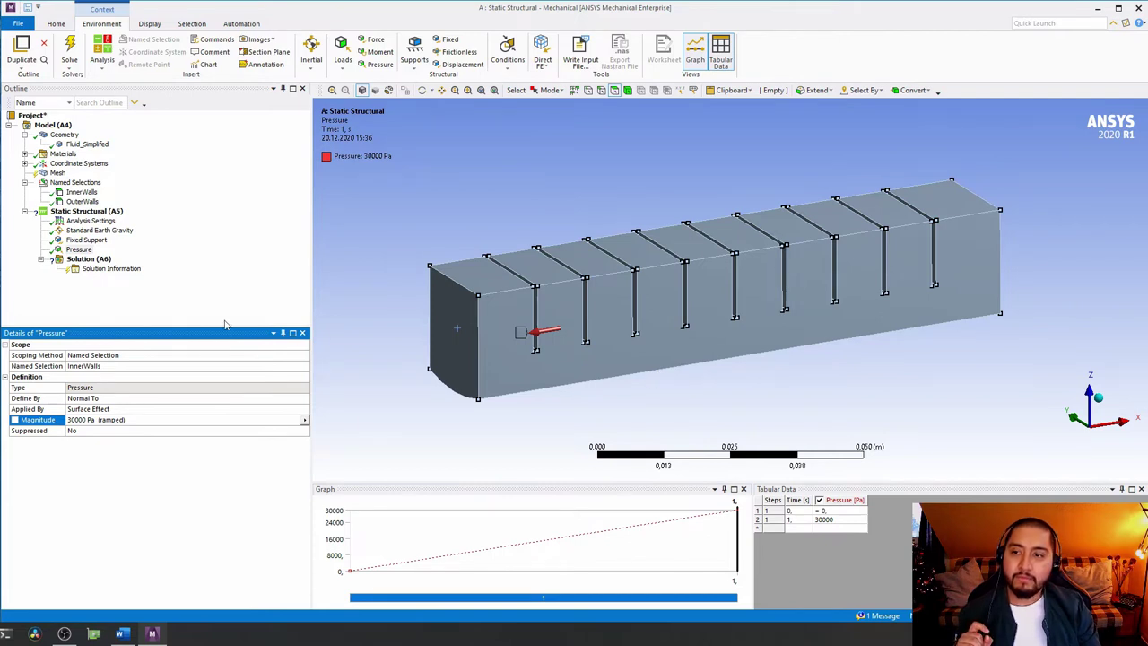
{"action": "left_click", "coordinate": [86, 241]}
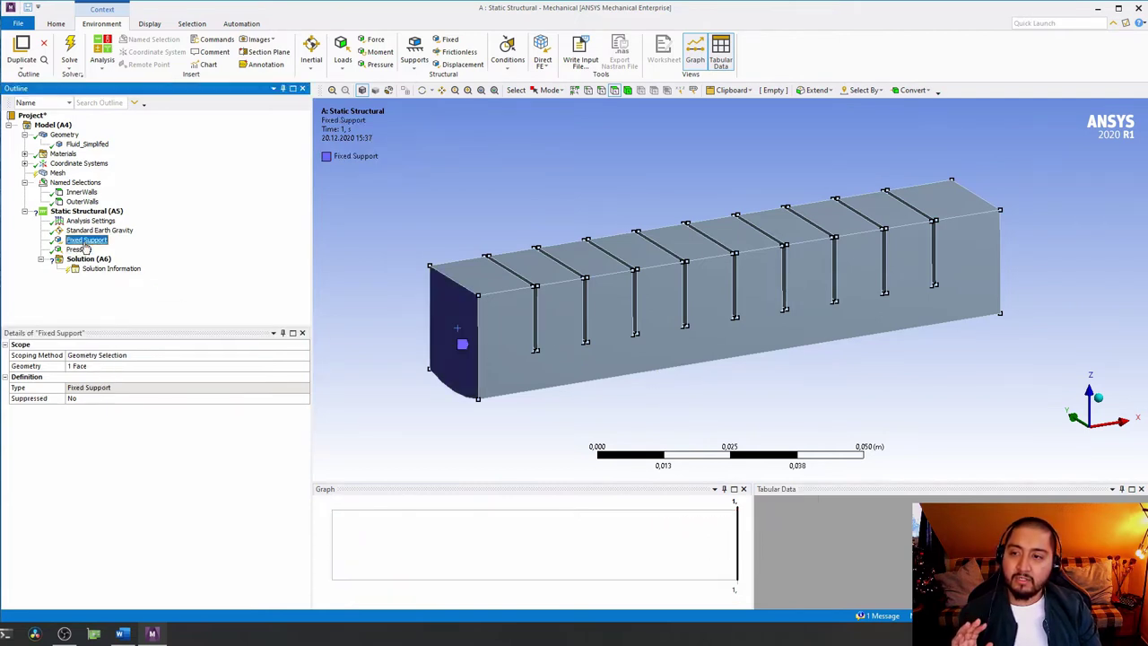
{"action": "left_click", "coordinate": [91, 232]}
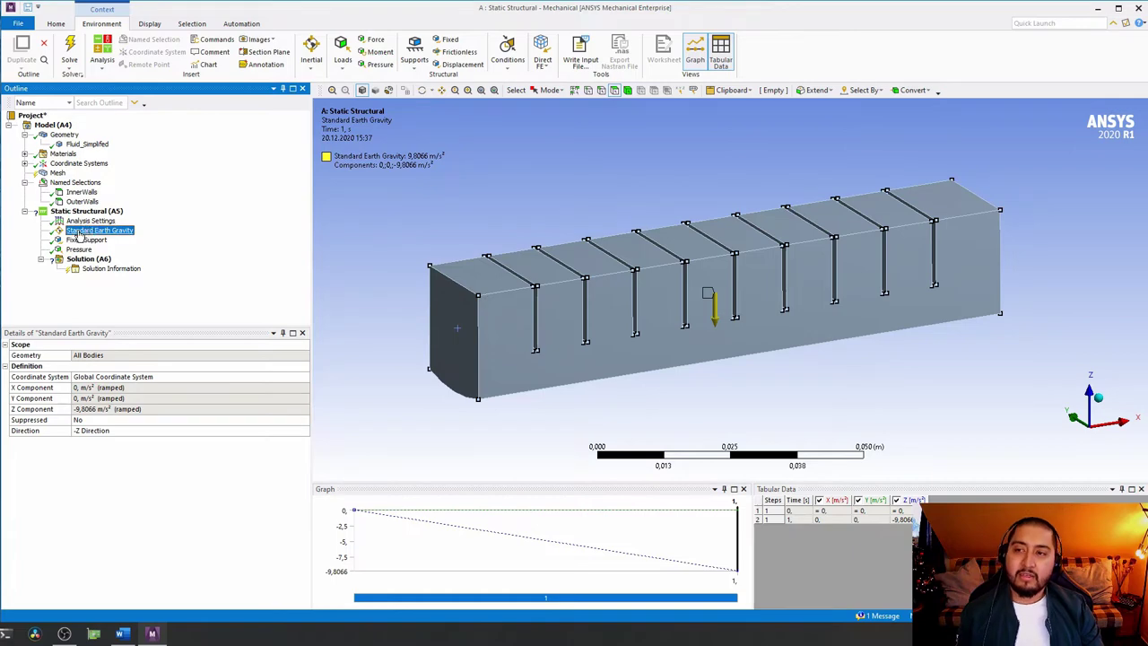
{"action": "left_click", "coordinate": [86, 221]}
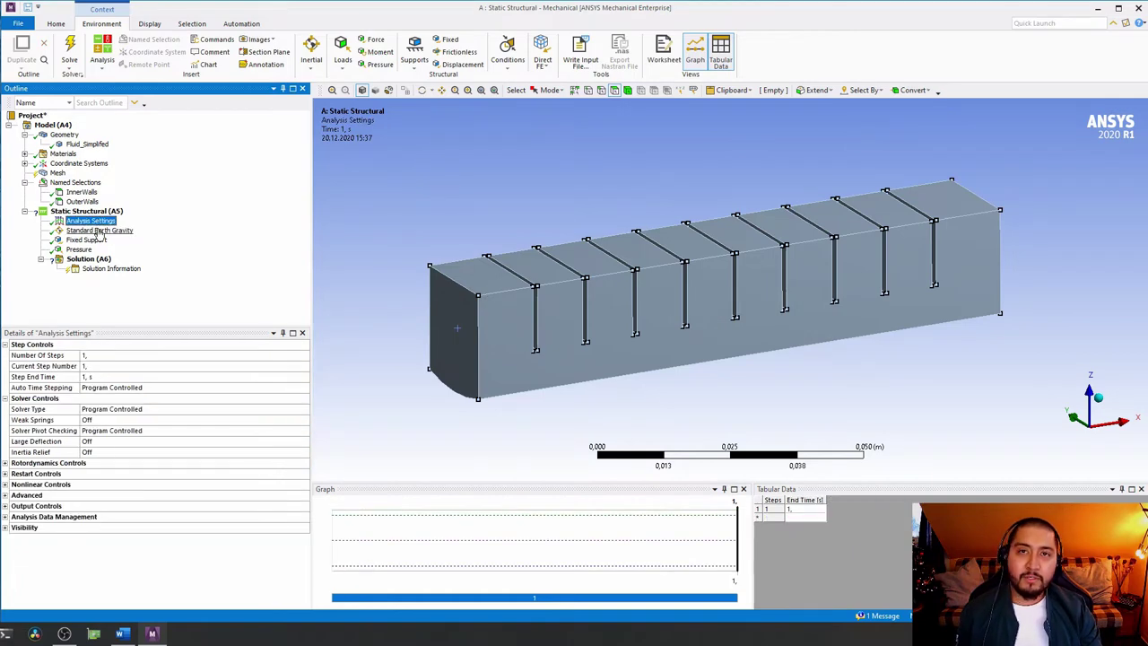
- Set the mesh's physics preference to Nonlinear Mechanical
{"action": "left_click", "coordinate": [59, 174]}
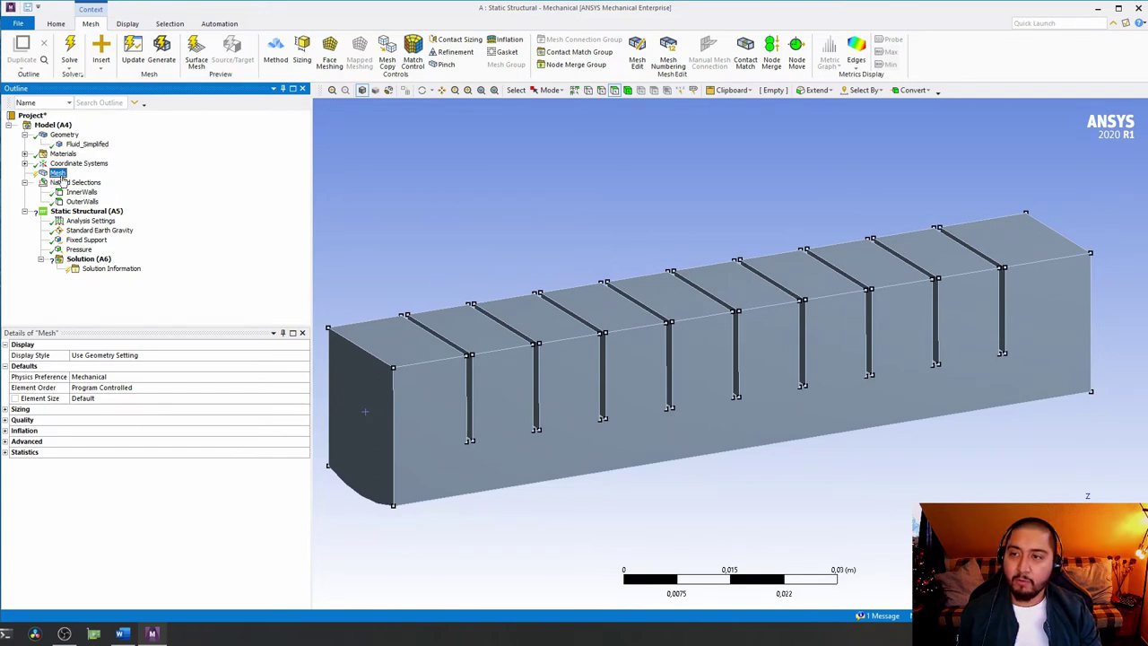
{"action": "left_click", "coordinate": [113, 378]}
{"action": "left_click", "coordinate": [304, 377]}
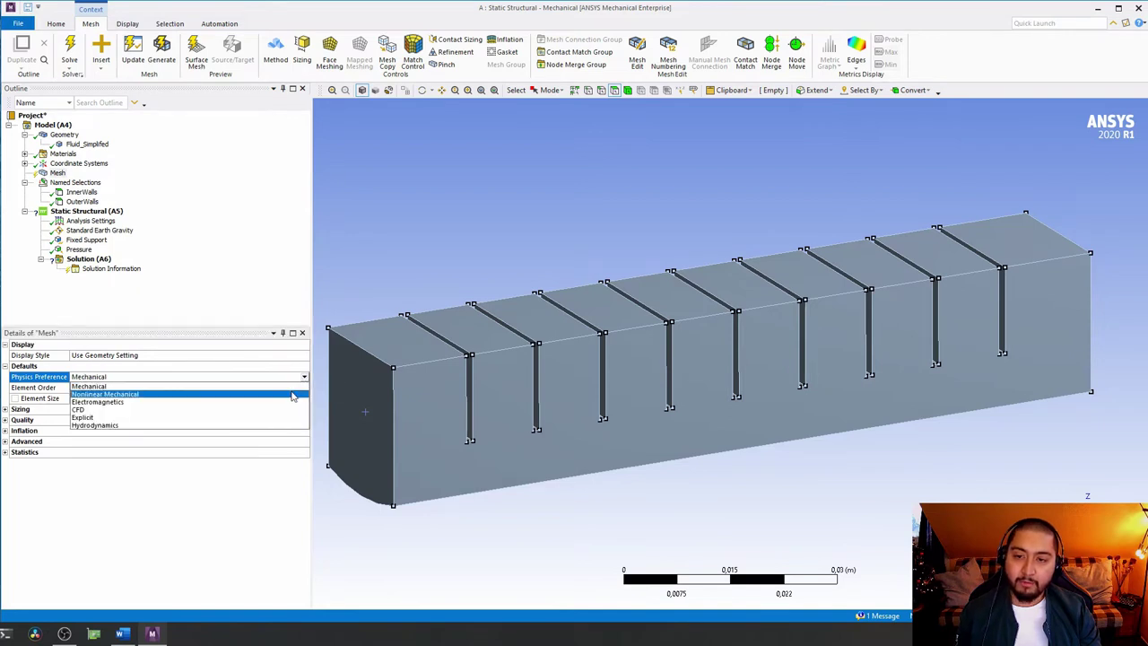
{"action": "left_click", "coordinate": [461, 234]}
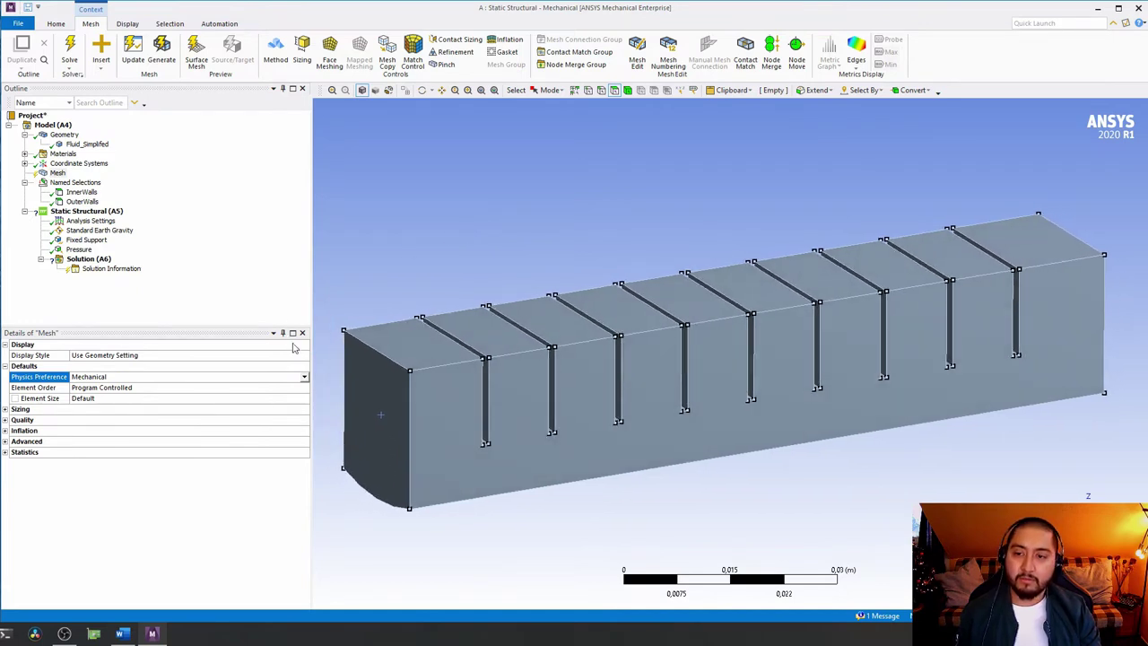
{"action": "left_click", "coordinate": [302, 378]}
{"action": "left_click", "coordinate": [302, 378]}
{"action": "left_click", "coordinate": [259, 394]}
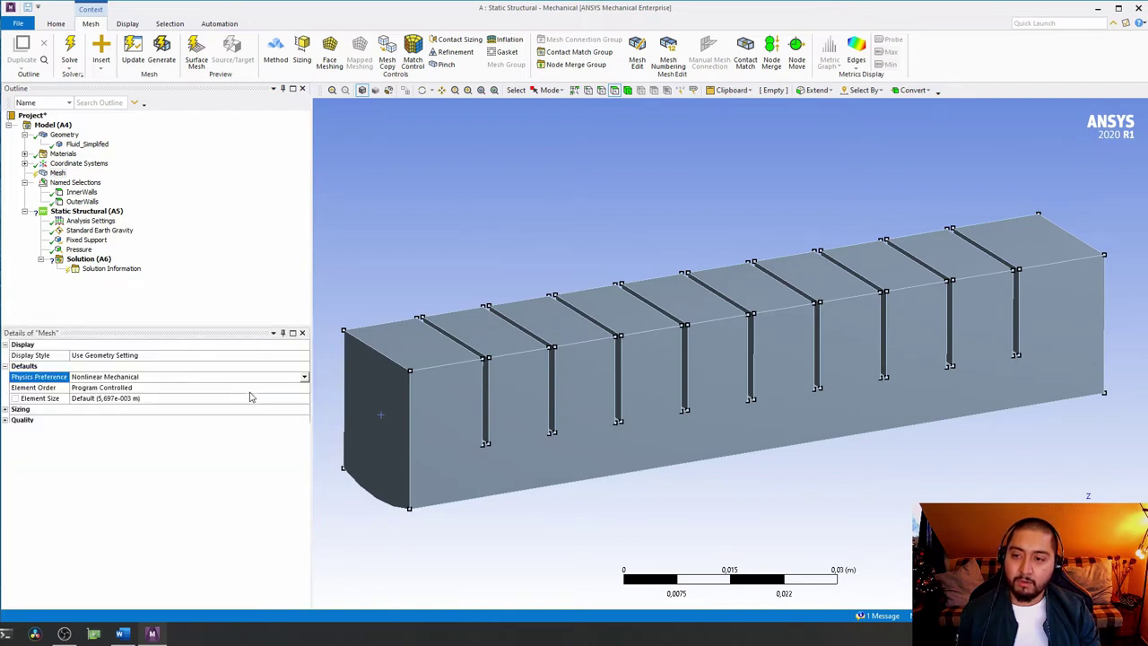
{"action": "left_click", "coordinate": [440, 261]}
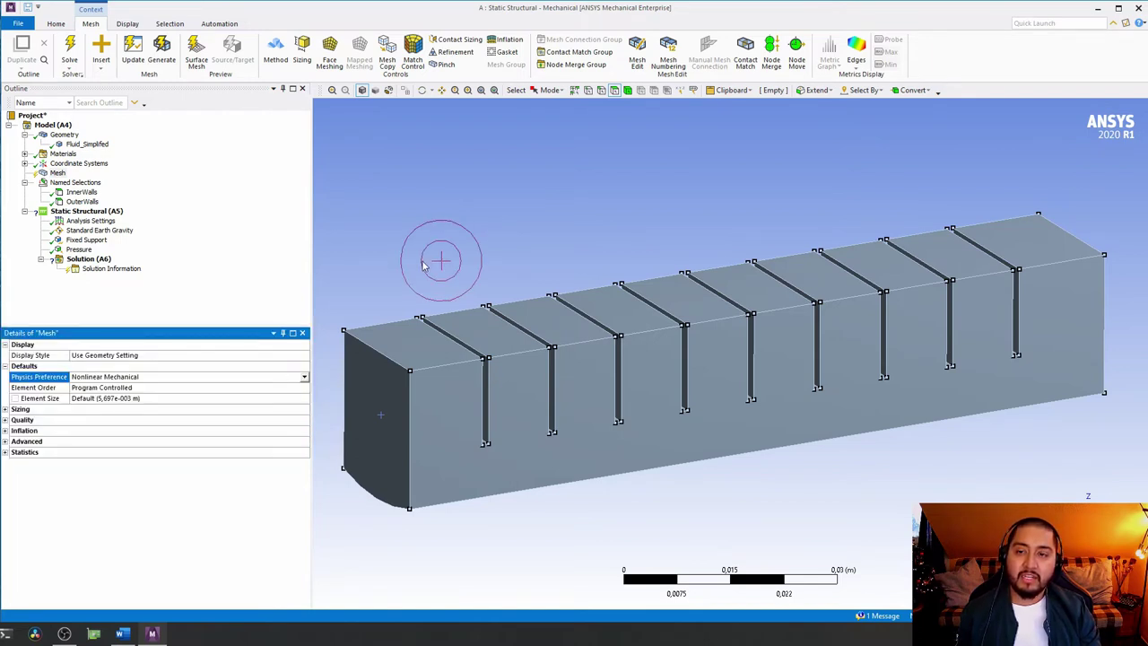
- Set the mesh's element order to Quadratic
{"action": "left_click", "coordinate": [101, 389]}
{"action": "left_click", "coordinate": [305, 388]}
{"action": "left_click", "coordinate": [184, 419]}
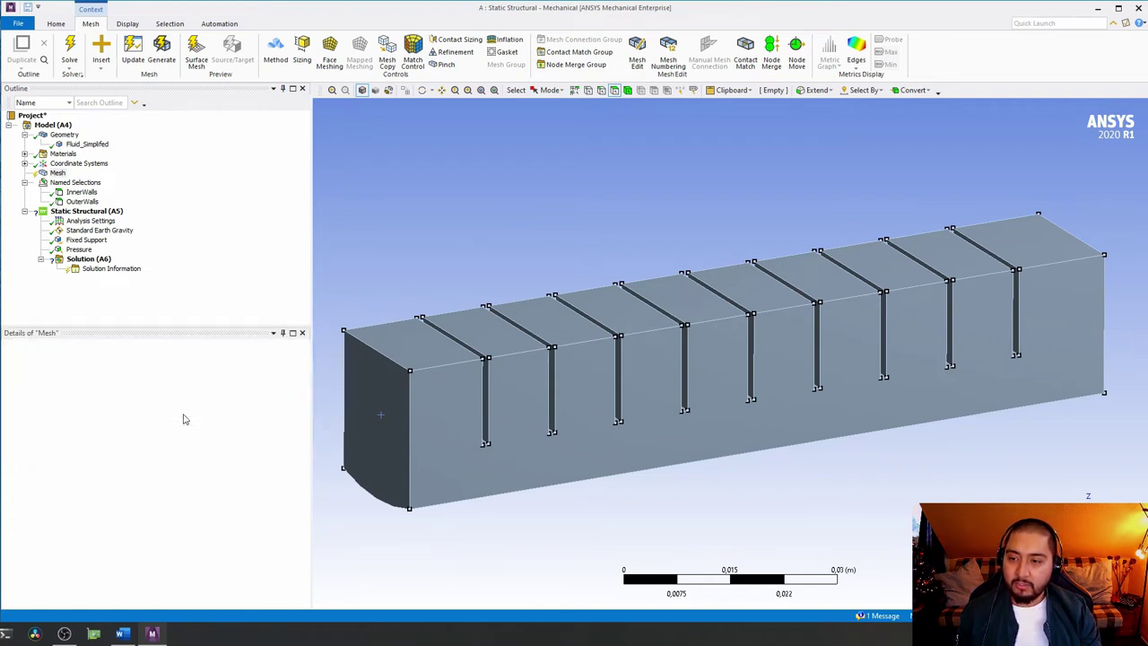
- Set the mesh's element size to 0,003 m
{"action": "left_click", "coordinate": [99, 399]}
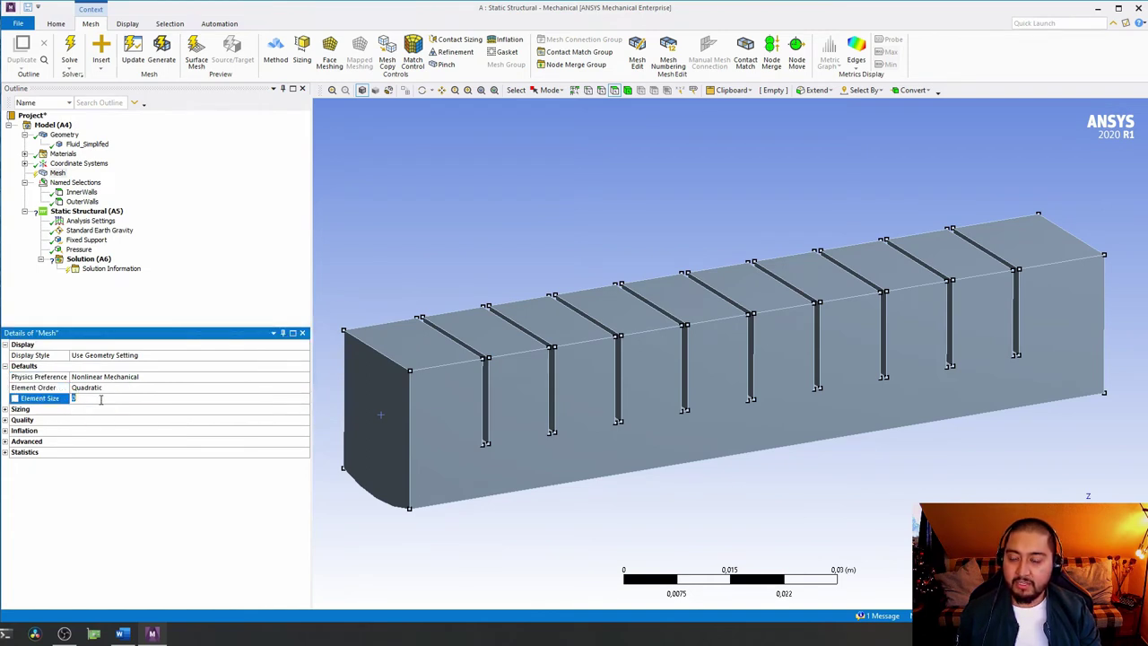
{"action": "left_click", "coordinate": [109, 524]}
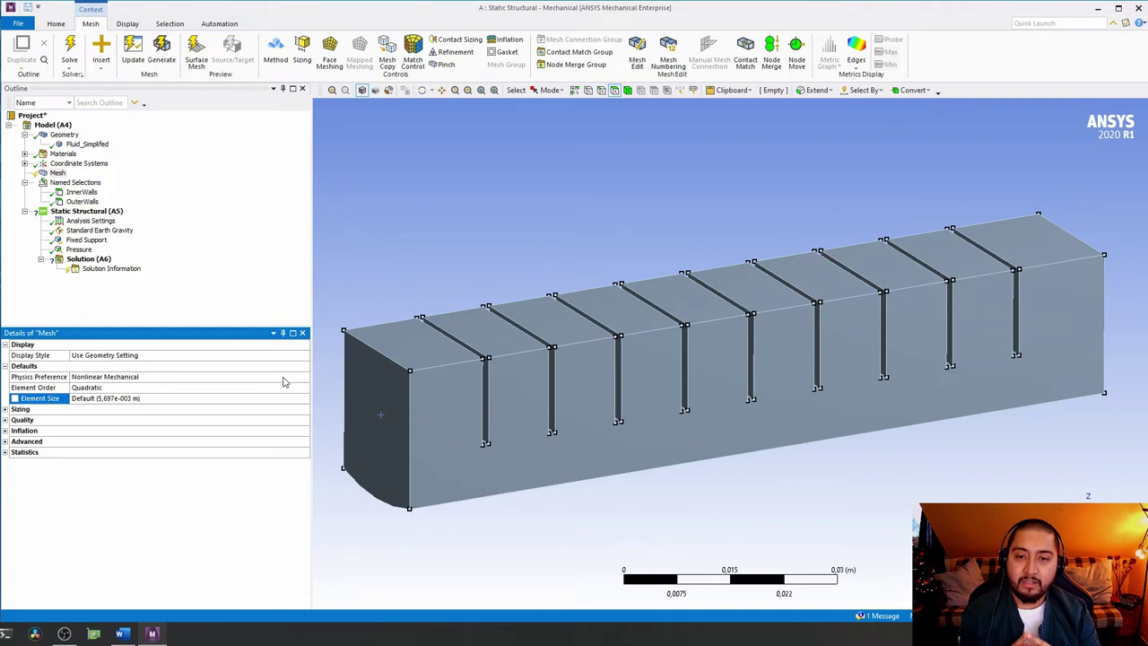
{"action": "left_click", "coordinate": [182, 400]}
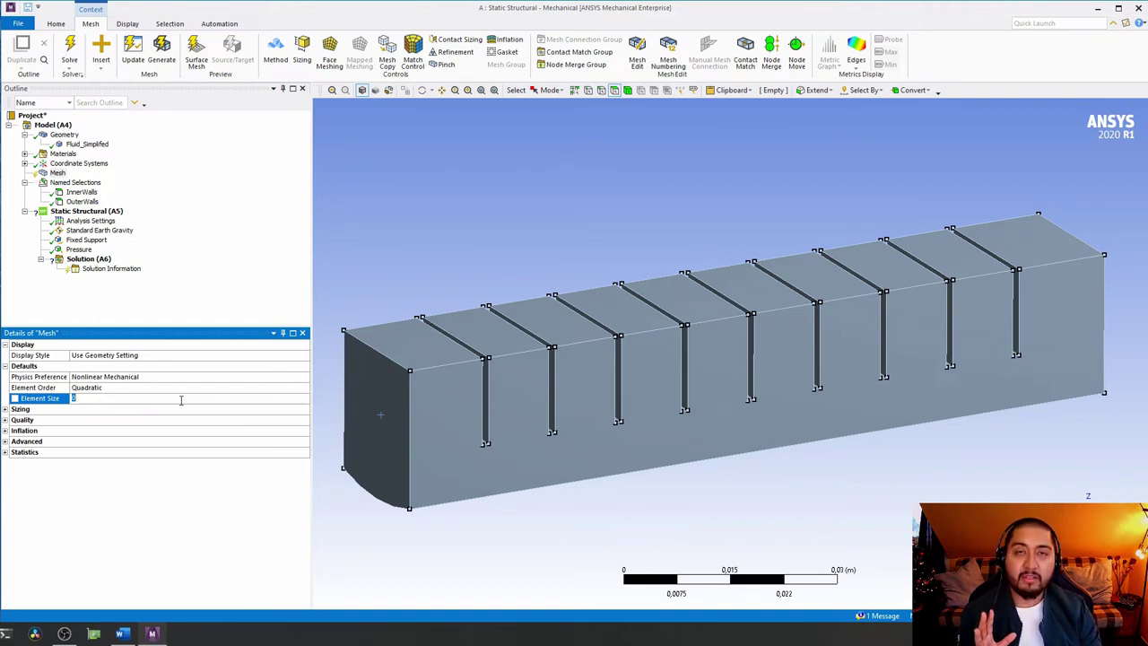
{"action": "type", "text": "0"}
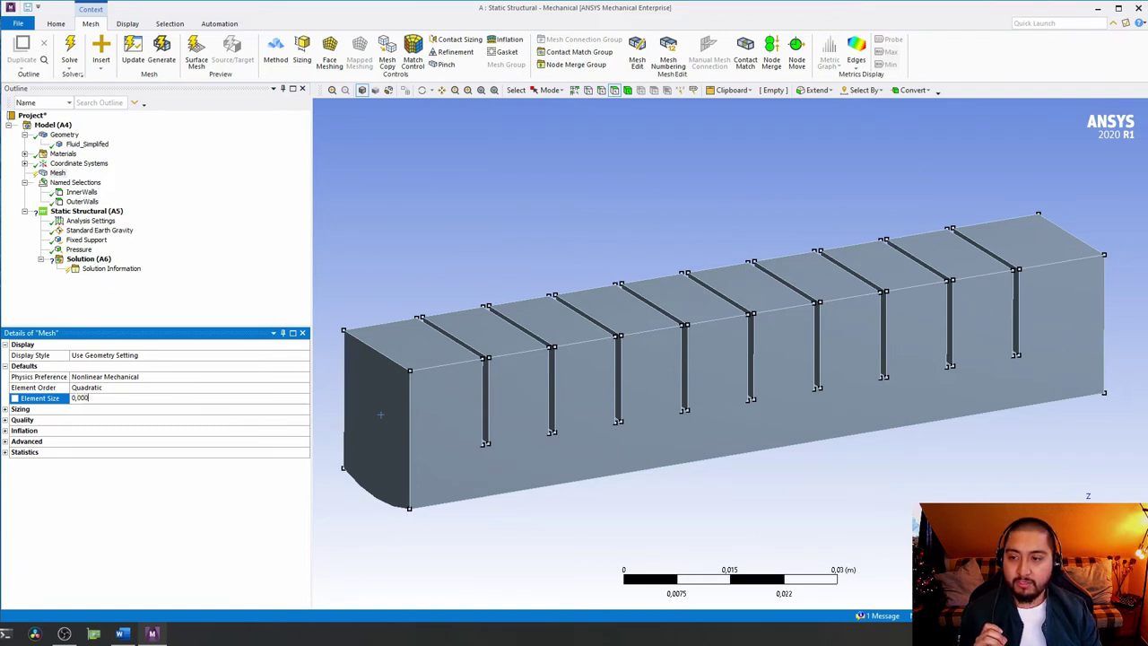
{"action": "type", "text": ",003"}
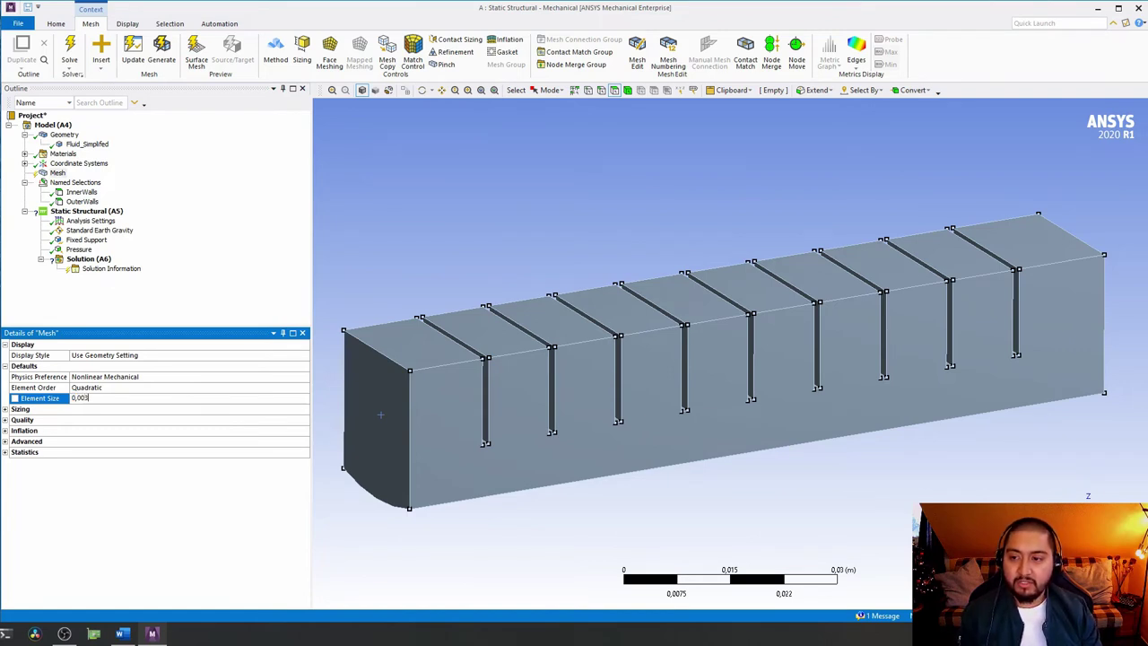
{"action": "key", "text": "Return"}
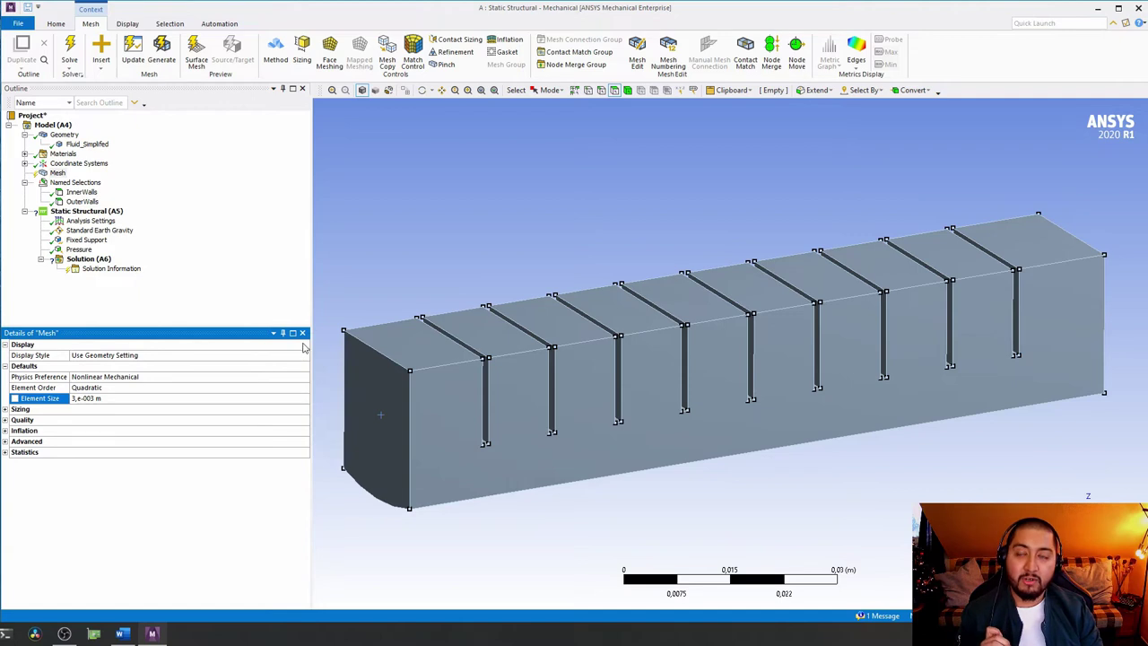
{"action": "left_click", "coordinate": [397, 319]}
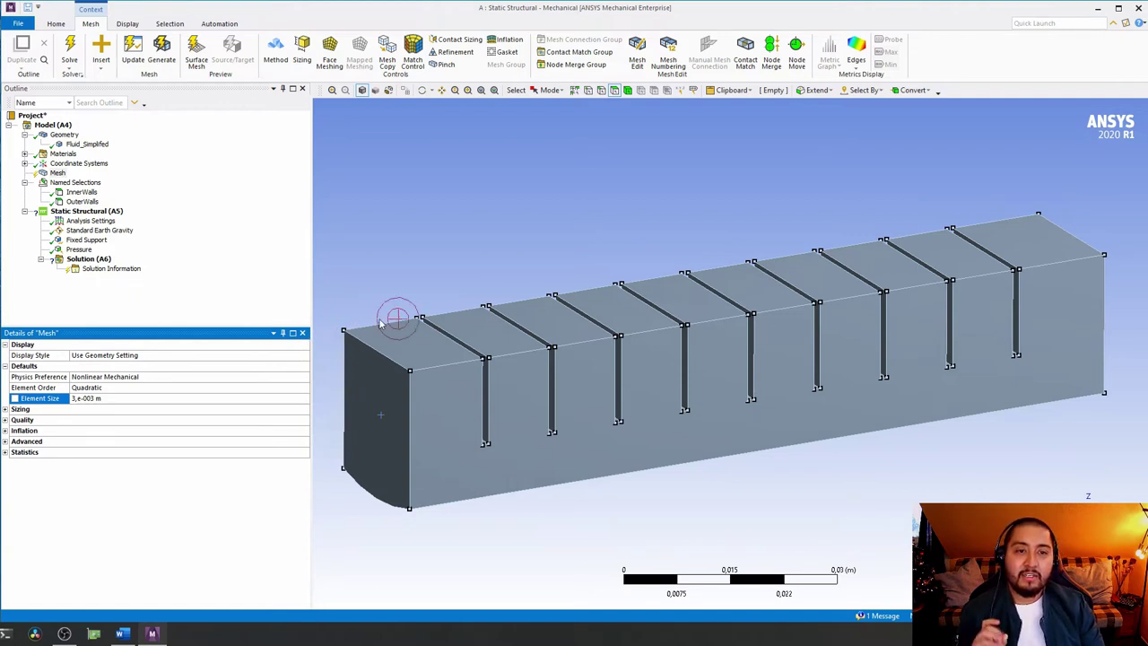
- Enable Capture Proximity in the mesh's sizing settings
{"action": "left_click", "coordinate": [6, 409]}
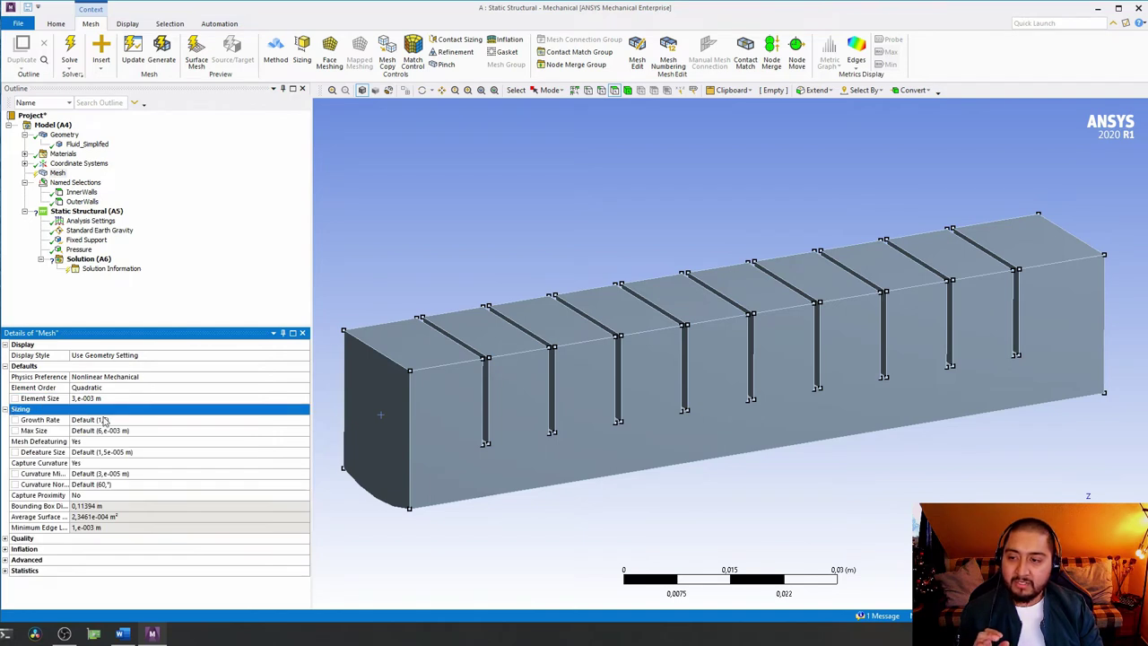
{"action": "left_click", "coordinate": [99, 494]}
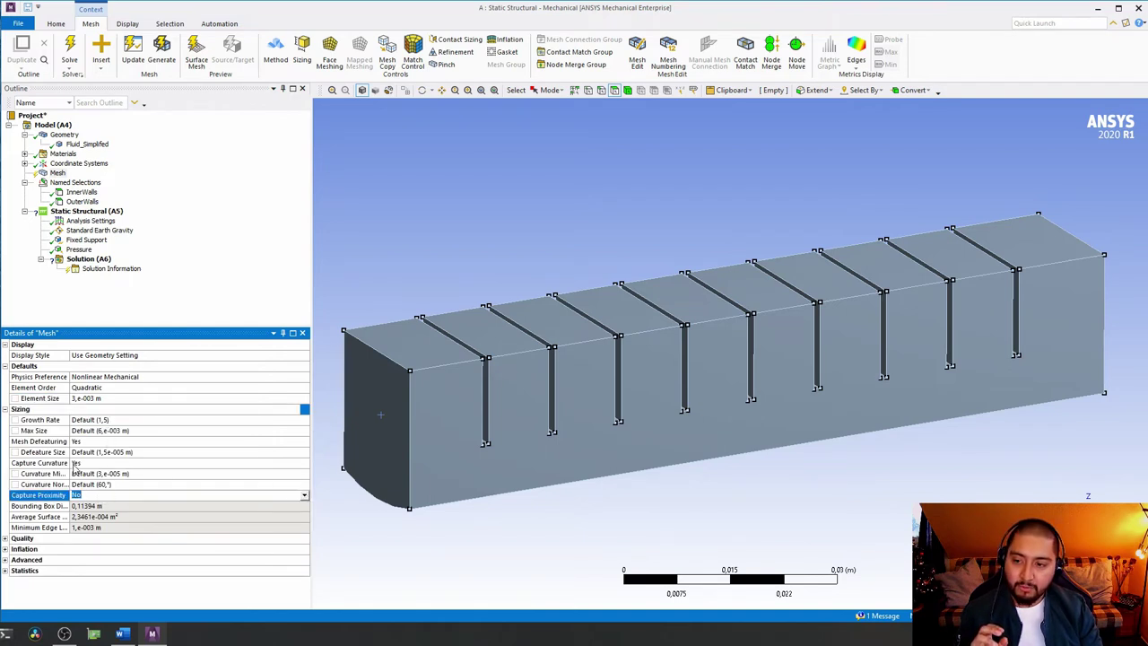
{"action": "left_click", "coordinate": [305, 495]}
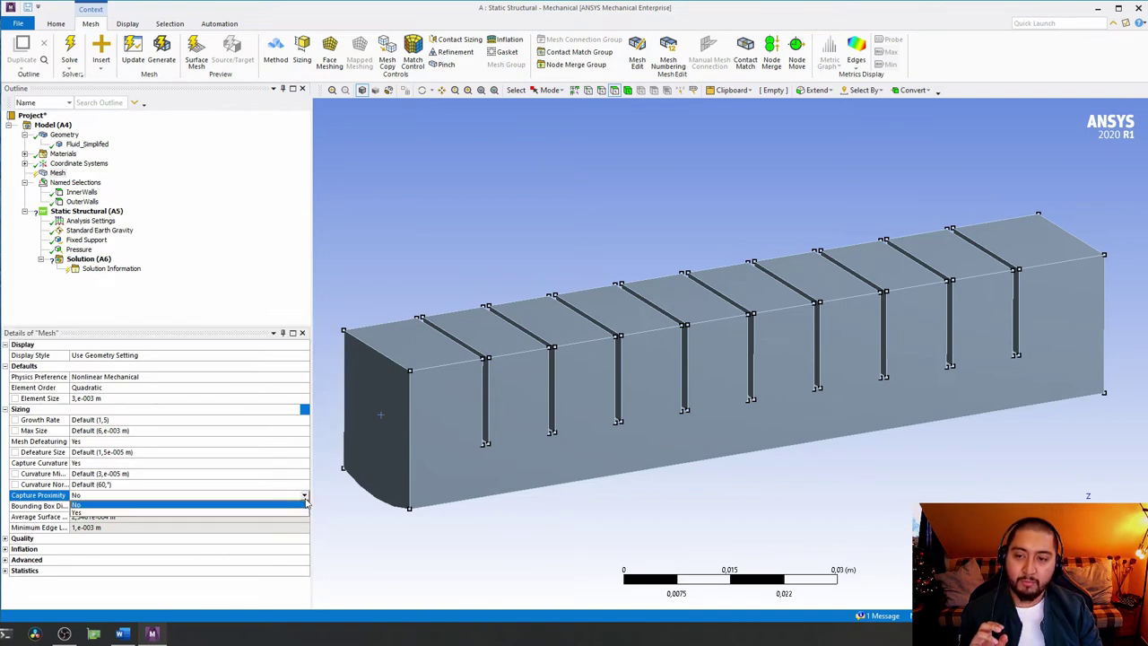
{"action": "left_click", "coordinate": [192, 511]}
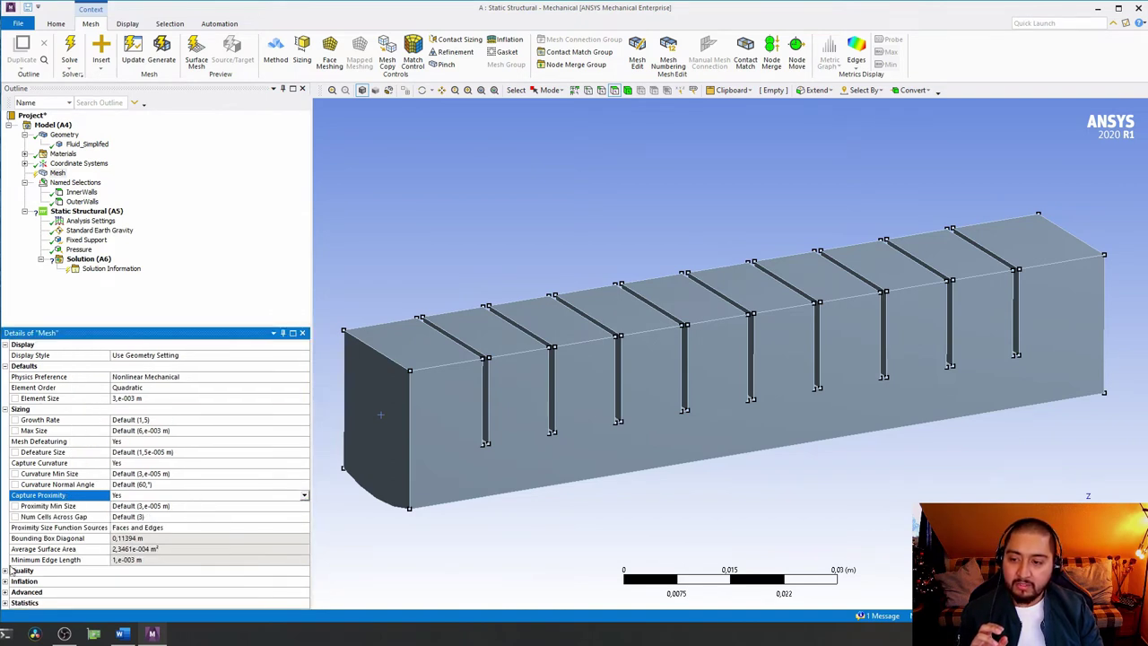
- Review the mesh's quality and inflation settings
{"action": "left_click", "coordinate": [5, 571]}
{"action": "scroll", "coordinate": [49, 549], "scroll_direction": "down", "scroll_amount": 2}
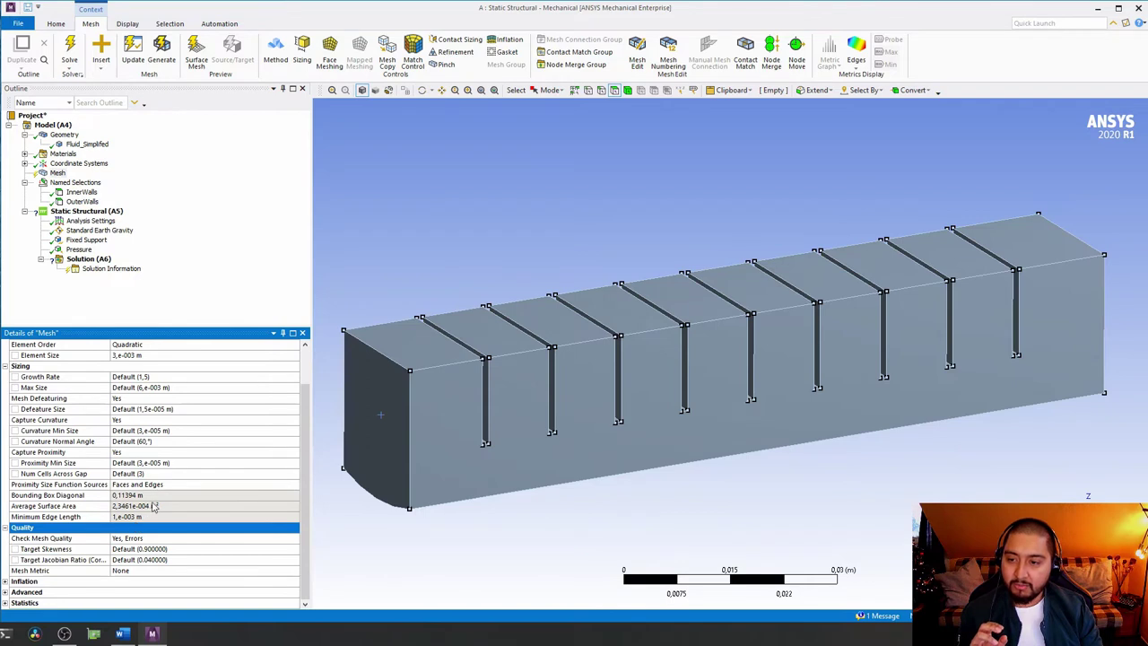
{"action": "left_click", "coordinate": [5, 581]}
{"action": "scroll", "coordinate": [36, 560], "scroll_direction": "down", "scroll_amount": 3}
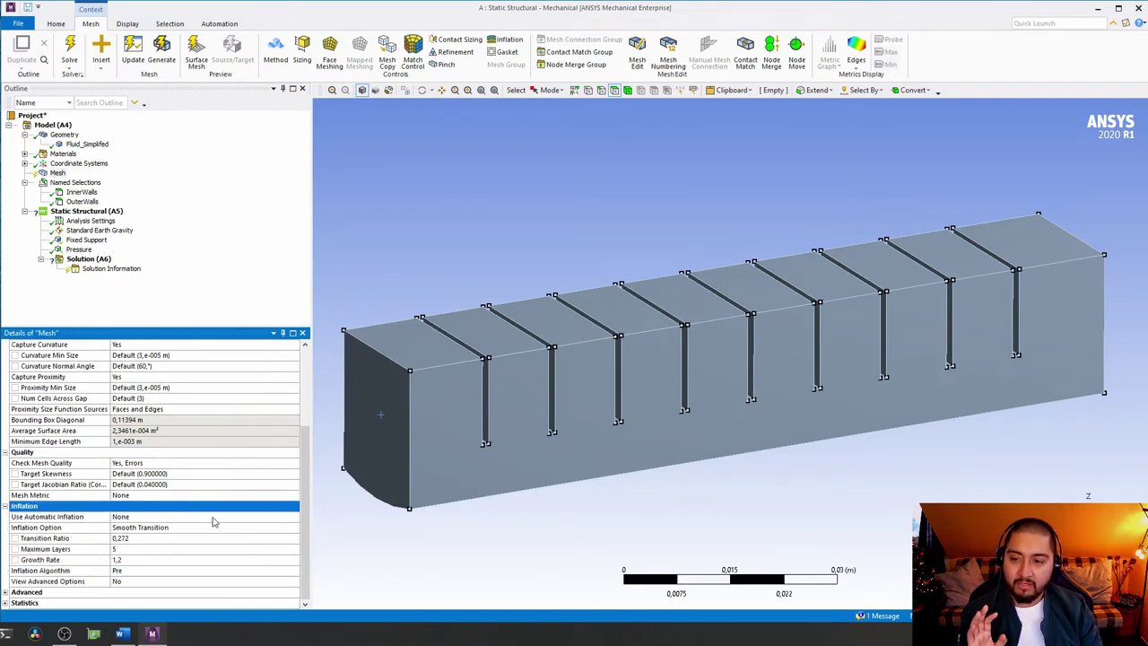
- Review the mesh's advanced, statistics and sizing settings
{"action": "left_click", "coordinate": [6, 592]}
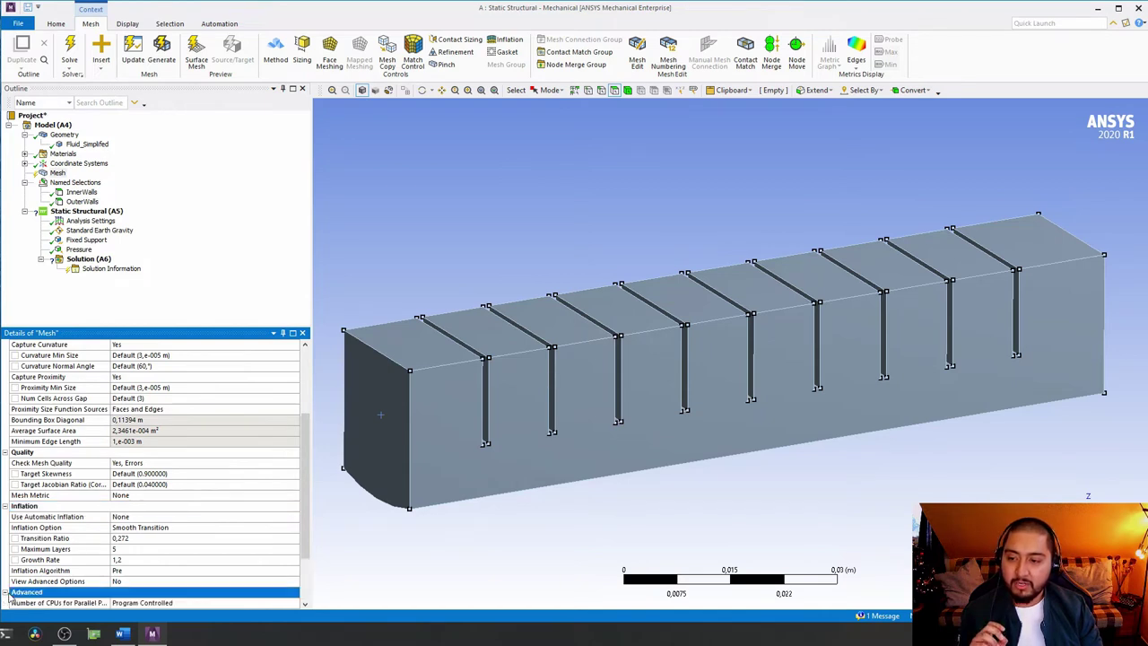
{"action": "scroll", "coordinate": [7, 598], "scroll_direction": "down", "scroll_amount": 3}
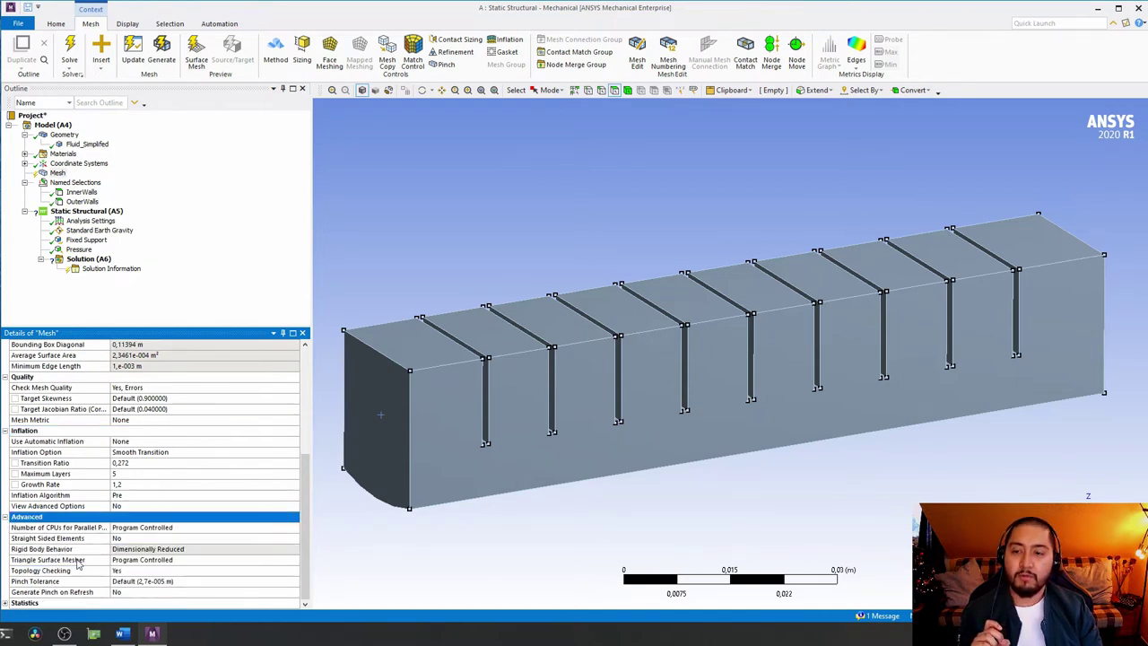
{"action": "left_click", "coordinate": [6, 602]}
{"action": "scroll", "coordinate": [8, 601], "scroll_direction": "down", "scroll_amount": 2}
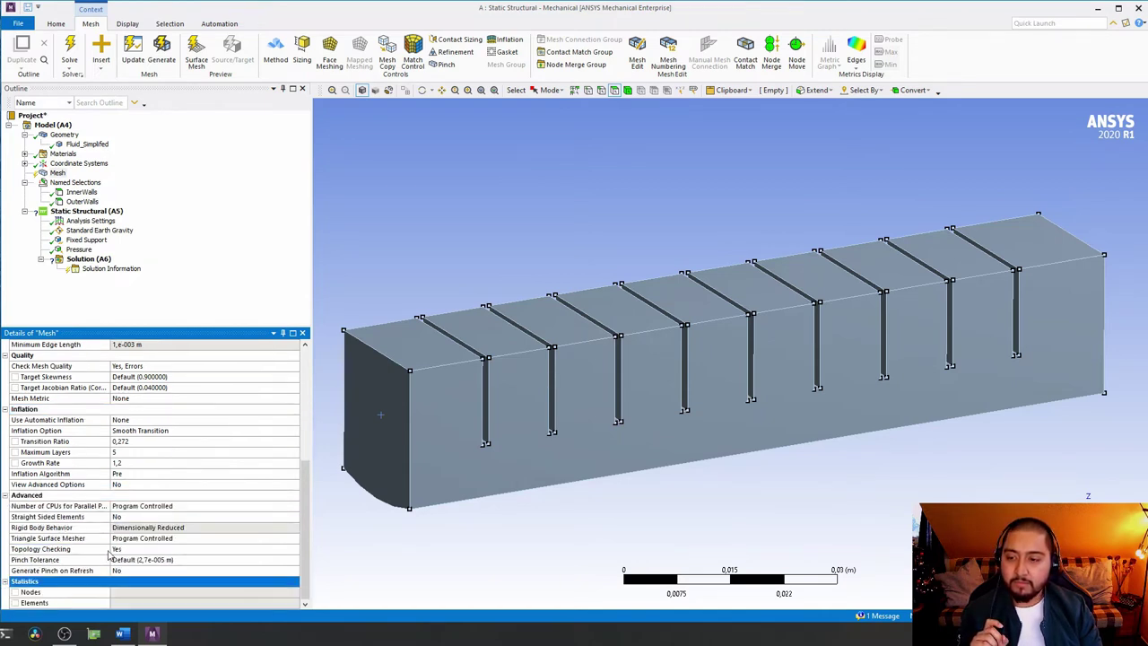
{"action": "scroll", "coordinate": [108, 554], "scroll_direction": "up", "scroll_amount": 8}
{"action": "scroll", "coordinate": [108, 553], "scroll_direction": "down", "scroll_amount": 8}
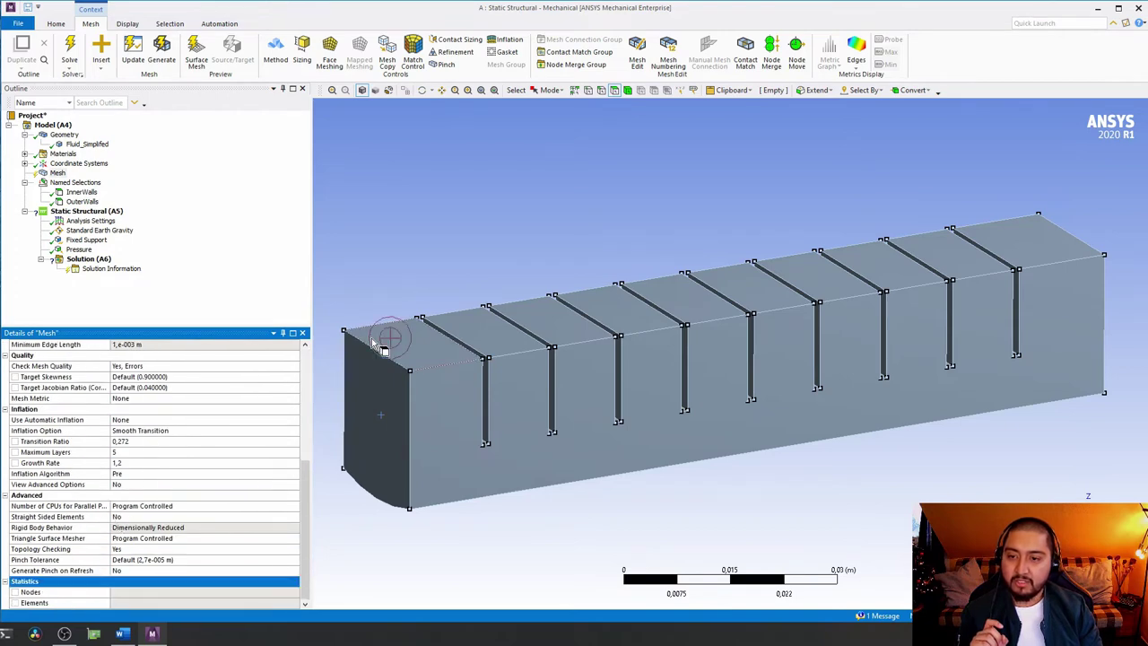
{"action": "scroll", "coordinate": [203, 399], "scroll_direction": "up", "scroll_amount": 8}
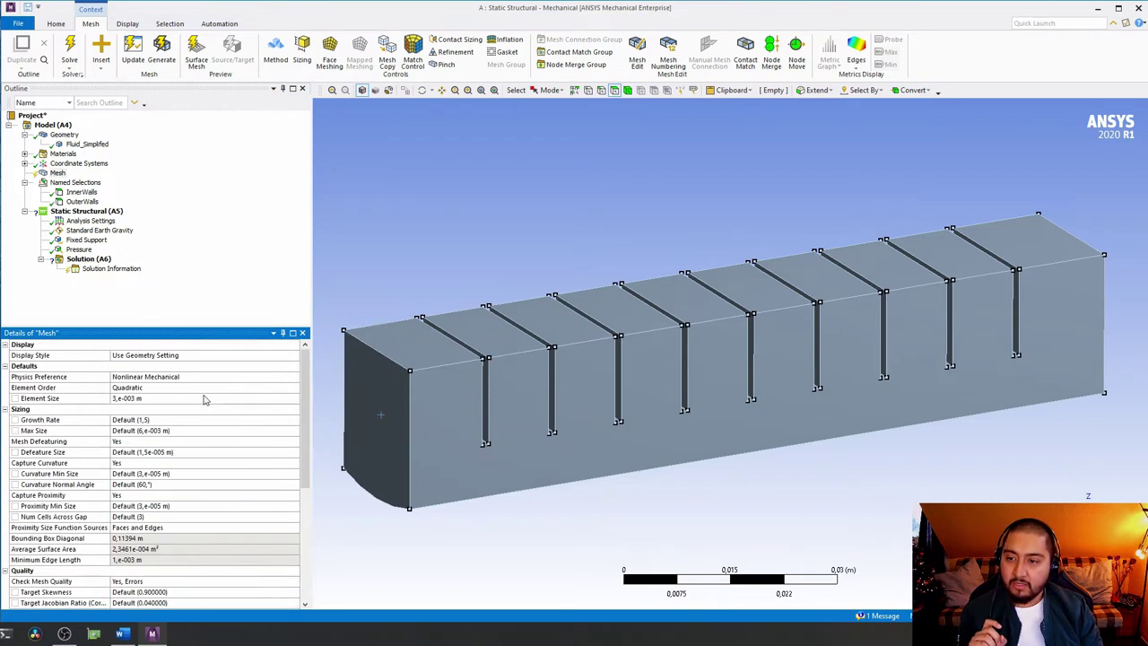
{"action": "left_click", "coordinate": [194, 400]}
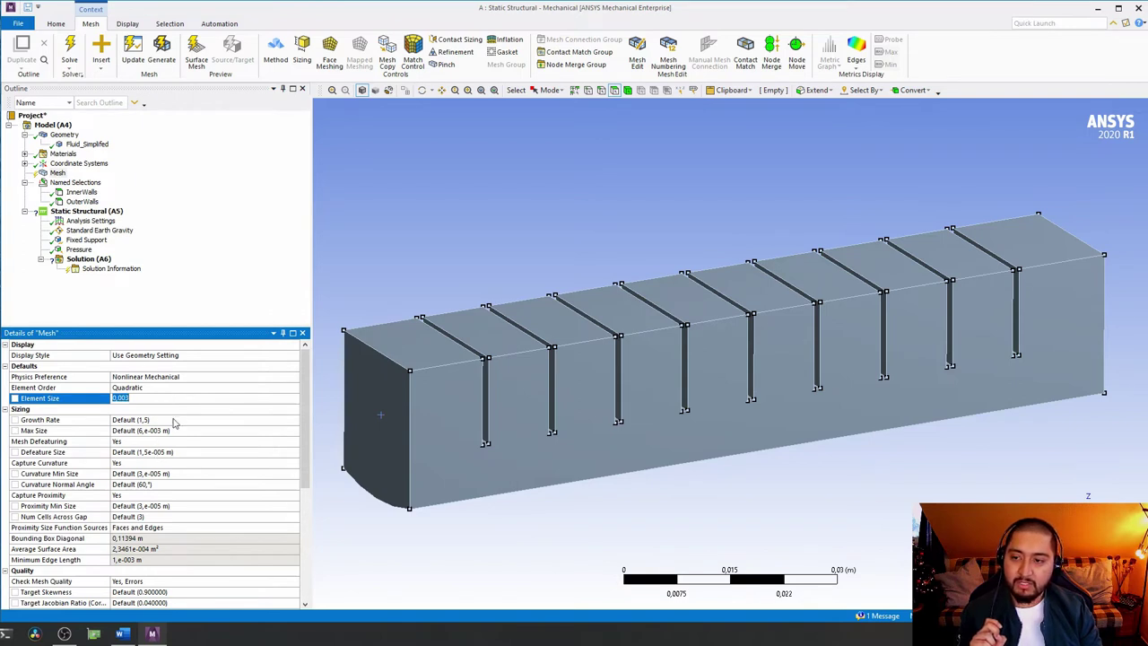
{"action": "key", "text": "Tab"}
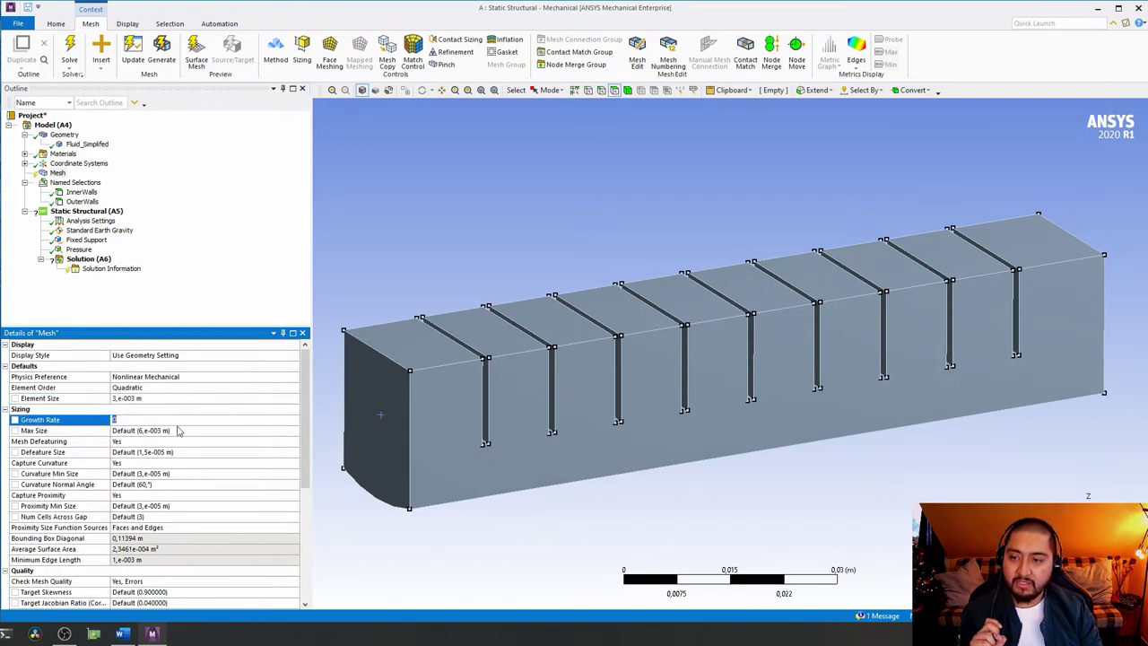
{"action": "left_click", "coordinate": [153, 528]}
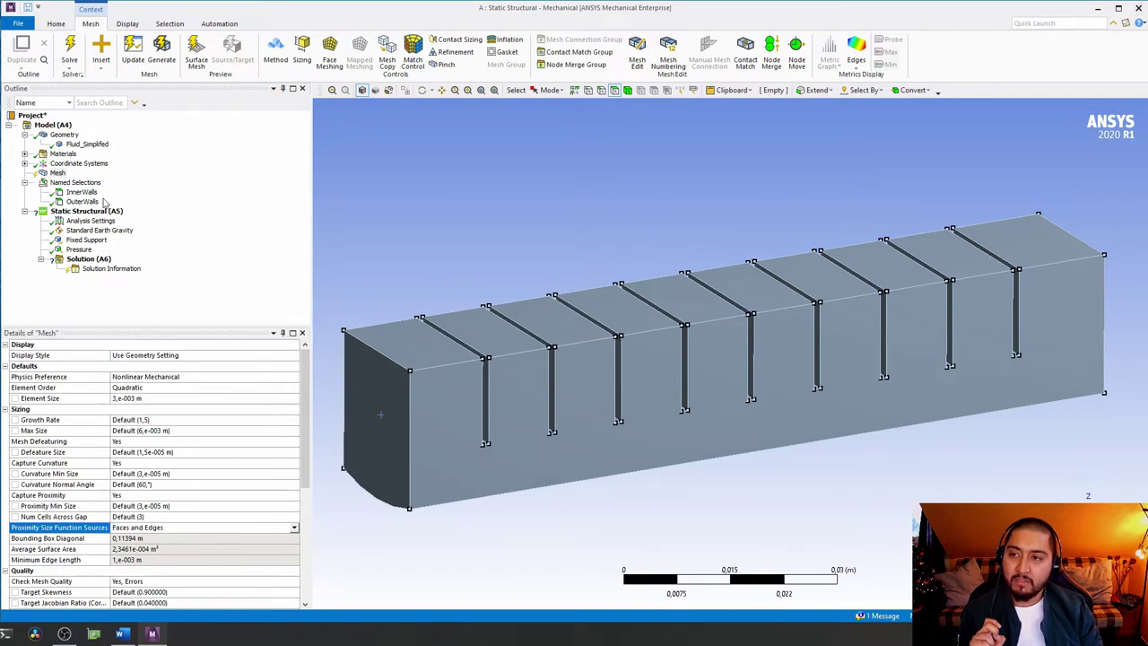
- Generate the mesh for the Fluid_Simplifed body
{"action": "left_click", "coordinate": [57, 176]}
{"action": "right_click", "coordinate": [58, 177]}
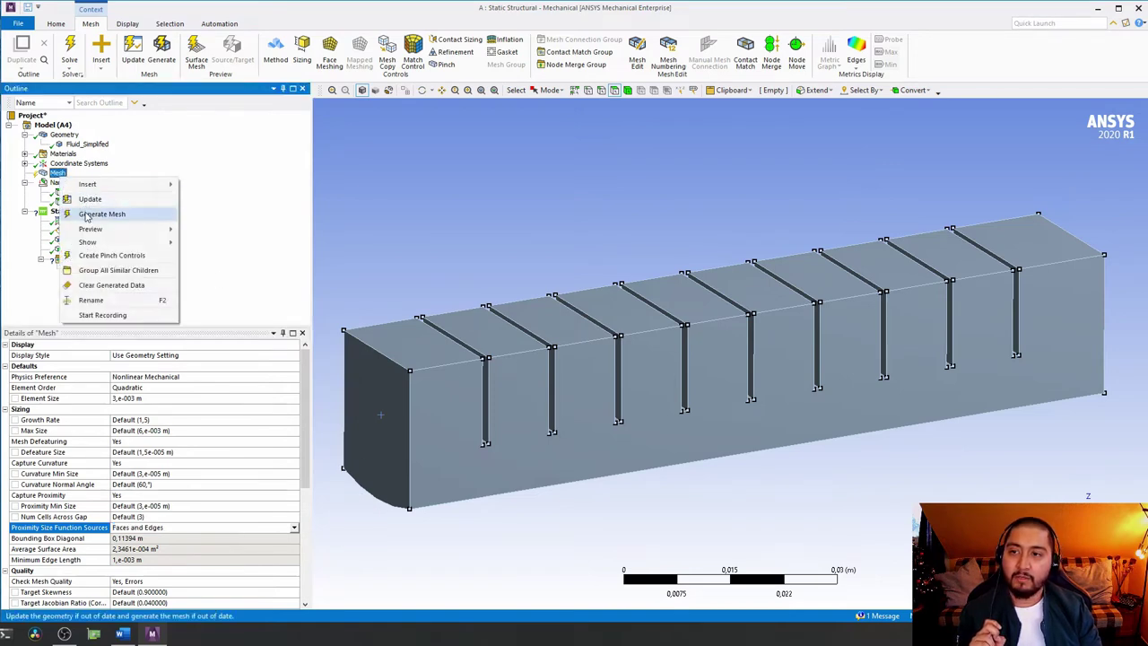
{"action": "left_click", "coordinate": [84, 214]}
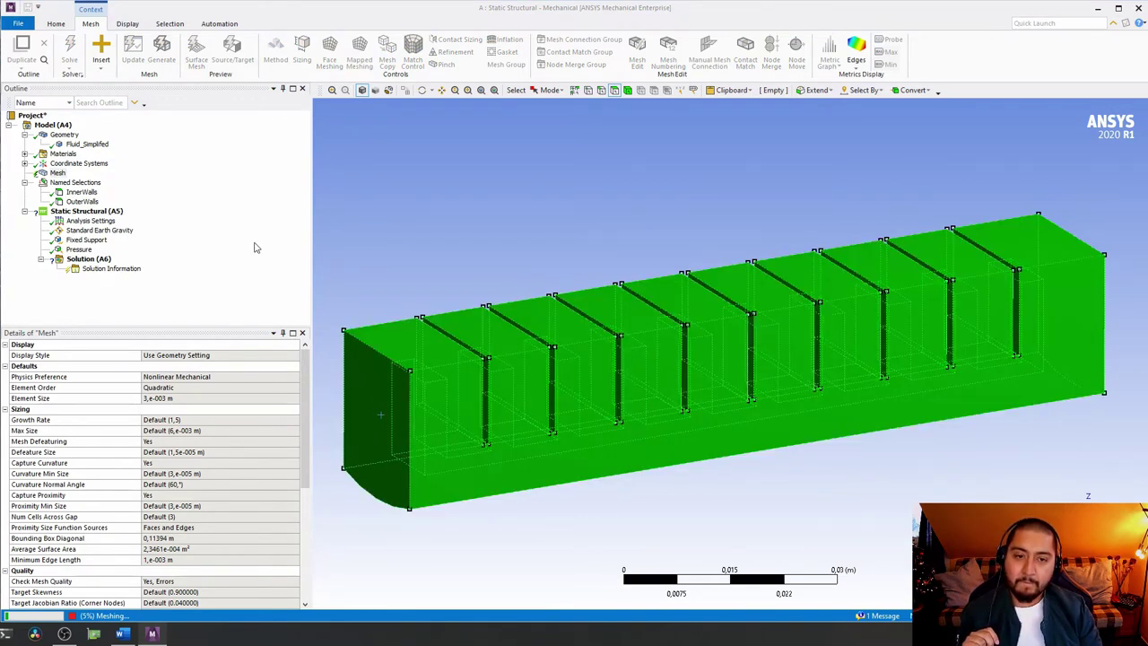
{"action": "left_click", "coordinate": [371, 236]}
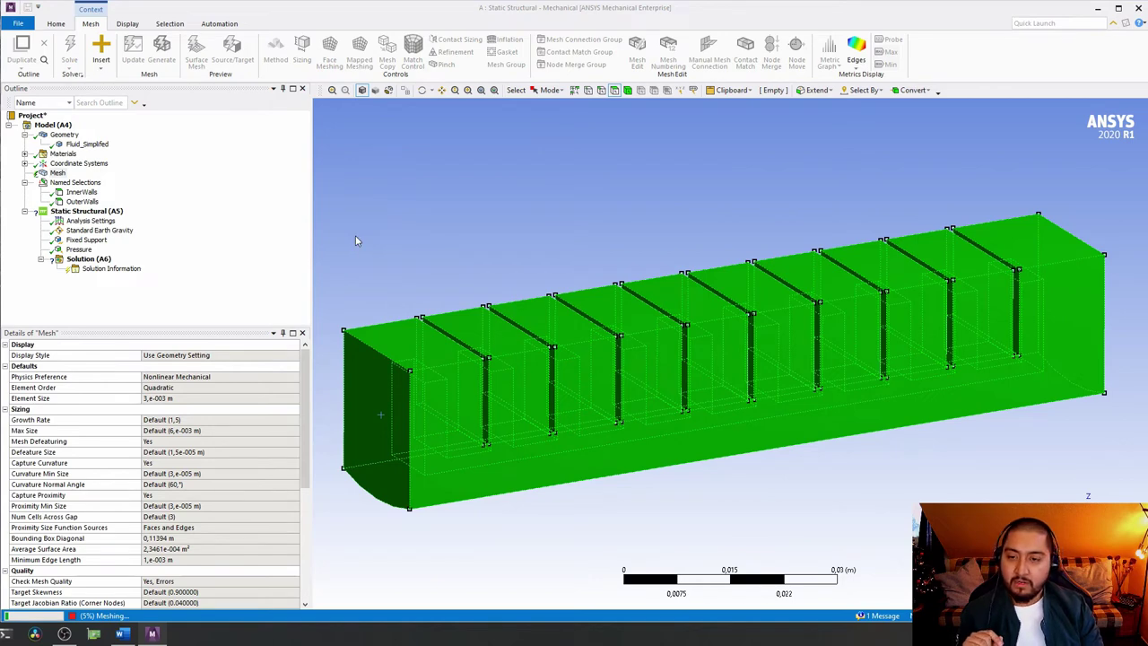
{"action": "left_click", "coordinate": [387, 170]}
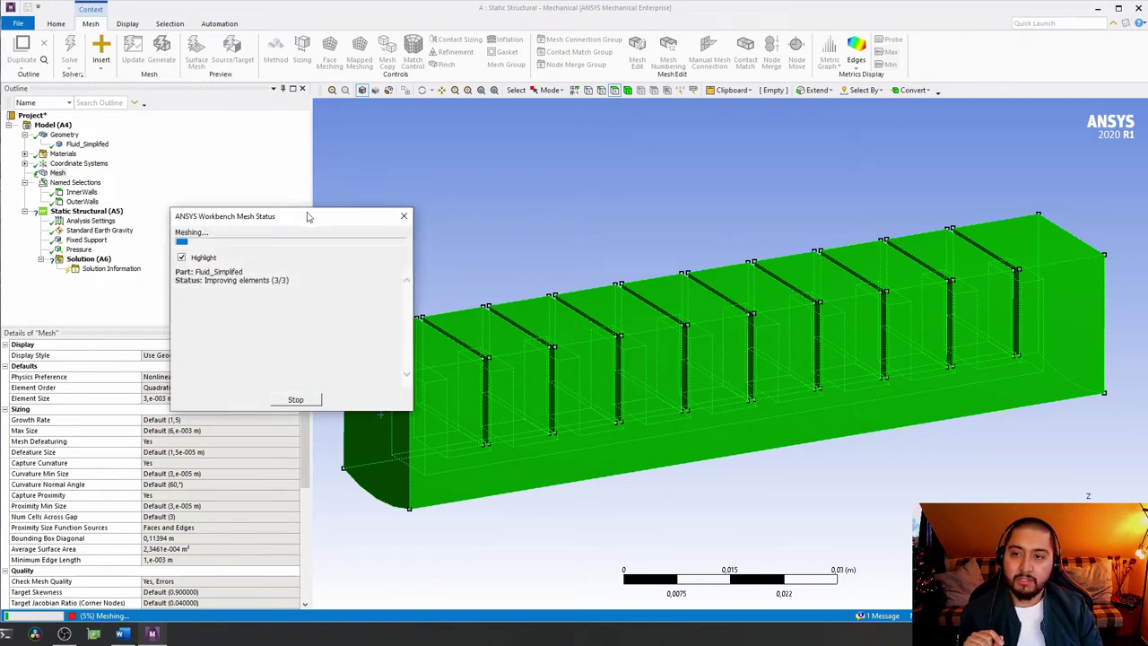
{"action": "left_click_drag", "start_coordinate": [306, 217], "coordinate": [473, 114]}
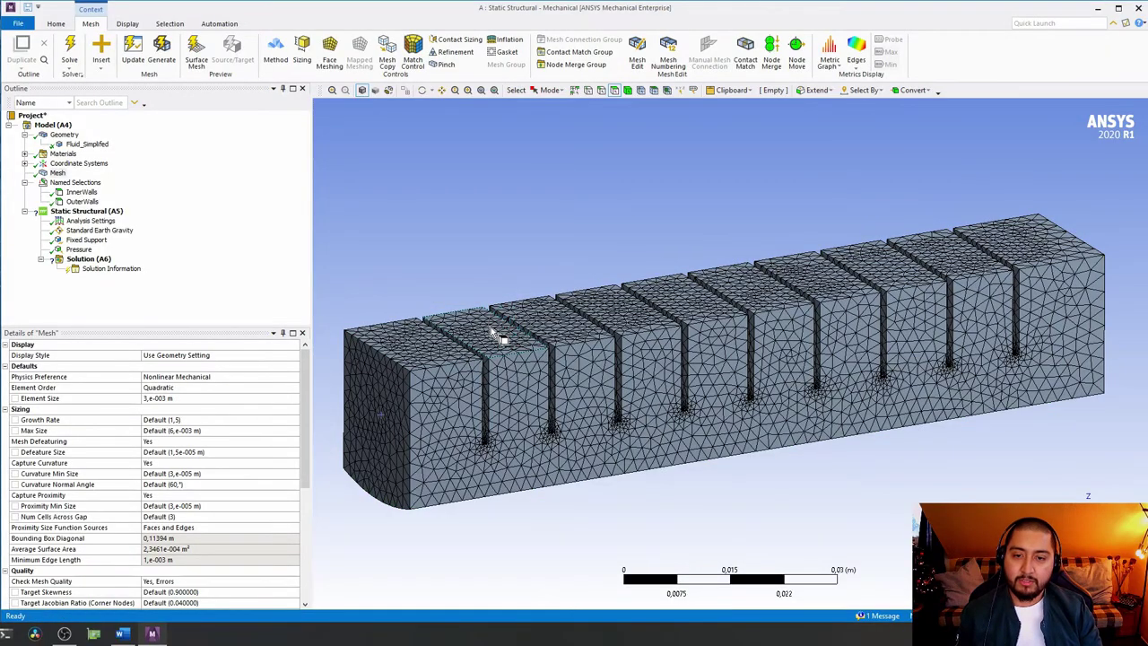
- Examine the generated mesh around the slots and along the outer faces of the actuator
{"action": "middle_click_drag", "start_coordinate": [492, 333], "coordinate": [614, 341]}
{"action": "scroll", "coordinate": [574, 338], "scroll_direction": "up", "scroll_amount": 5}
{"action": "middle_click_drag", "start_coordinate": [612, 336], "coordinate": [724, 449]}
{"action": "scroll", "coordinate": [618, 476], "scroll_direction": "up", "scroll_amount": 3}
{"action": "scroll", "coordinate": [593, 450], "scroll_direction": "up", "scroll_amount": 5}
{"action": "scroll", "coordinate": [738, 466], "scroll_direction": "down", "scroll_amount": 5}
{"action": "scroll", "coordinate": [728, 456], "scroll_direction": "down", "scroll_amount": 3}
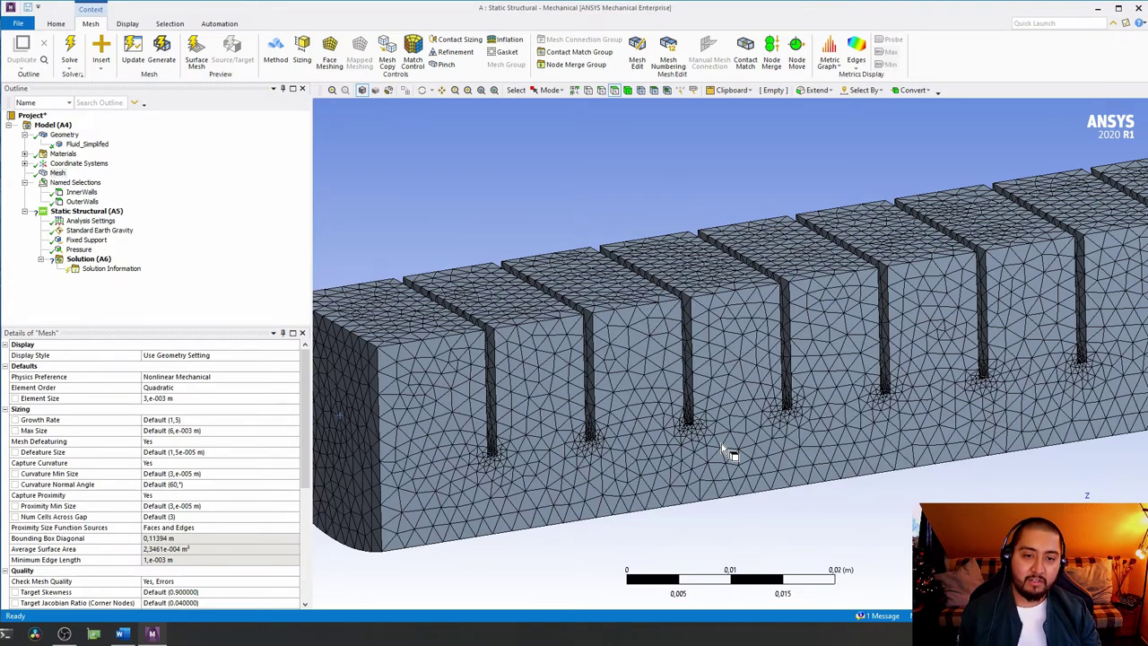
{"action": "scroll", "coordinate": [721, 443], "scroll_direction": "up", "scroll_amount": 3}
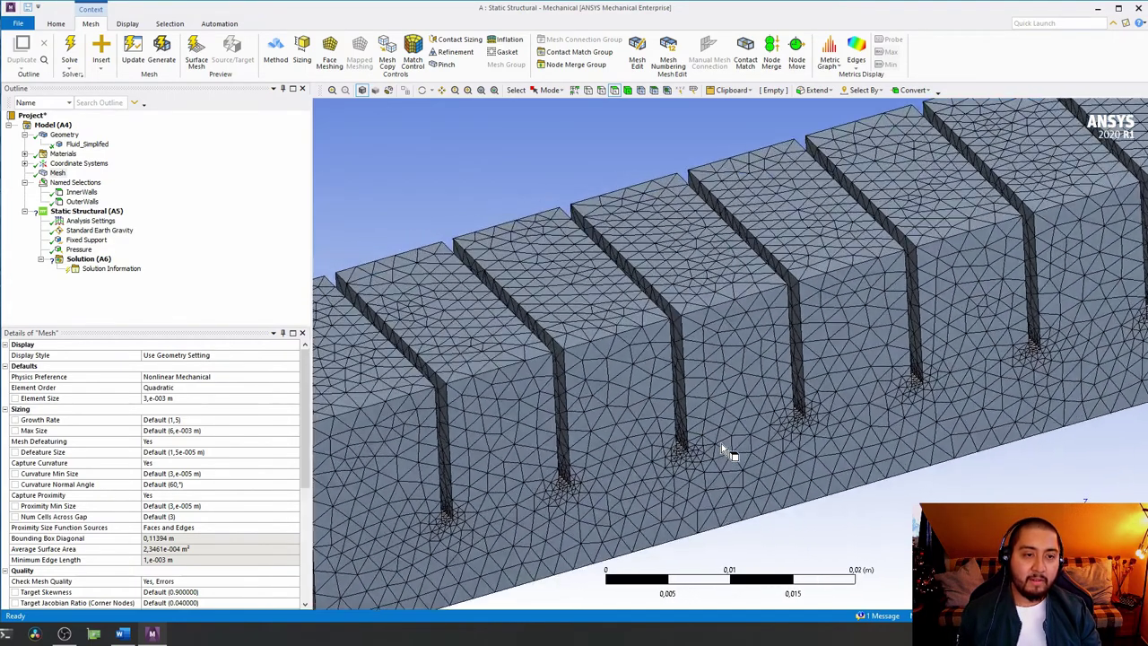
{"action": "scroll", "coordinate": [722, 445], "scroll_direction": "up", "scroll_amount": 2}
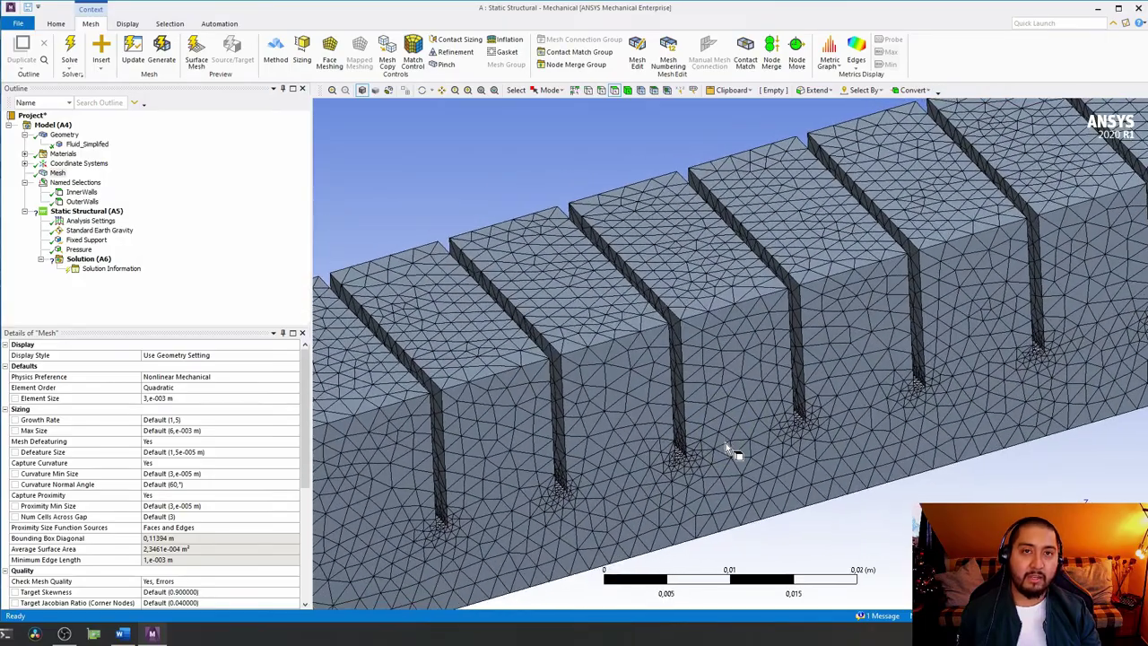
{"action": "middle_click_drag", "start_coordinate": [728, 448], "coordinate": [728, 449]}
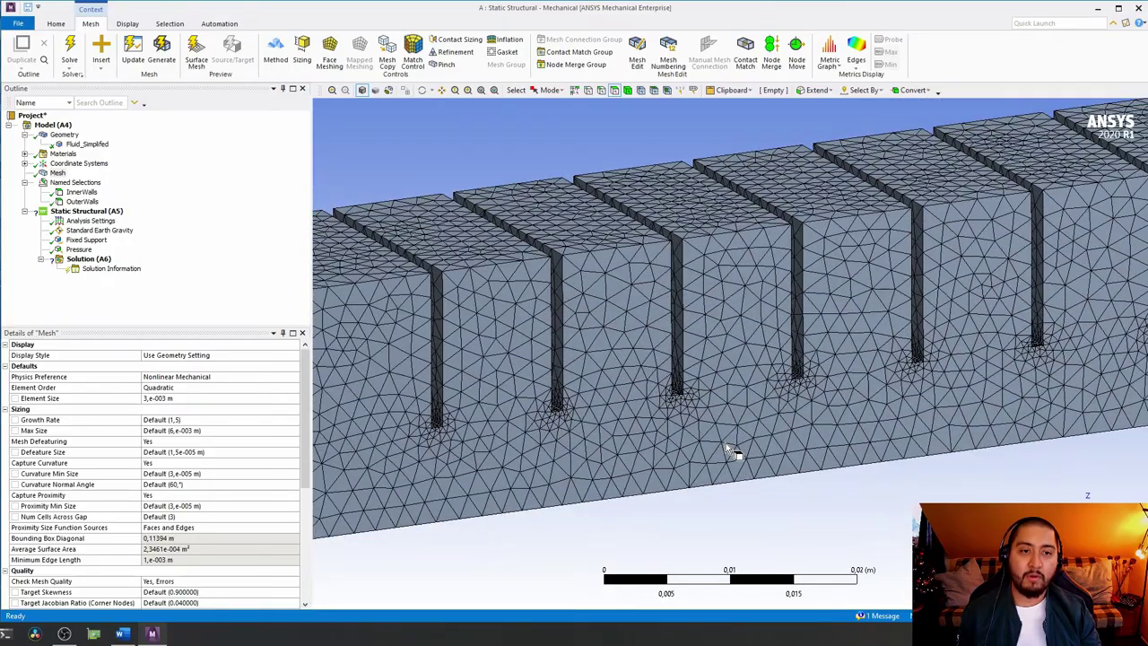
{"action": "scroll", "coordinate": [728, 450], "scroll_direction": "down", "scroll_amount": 4}
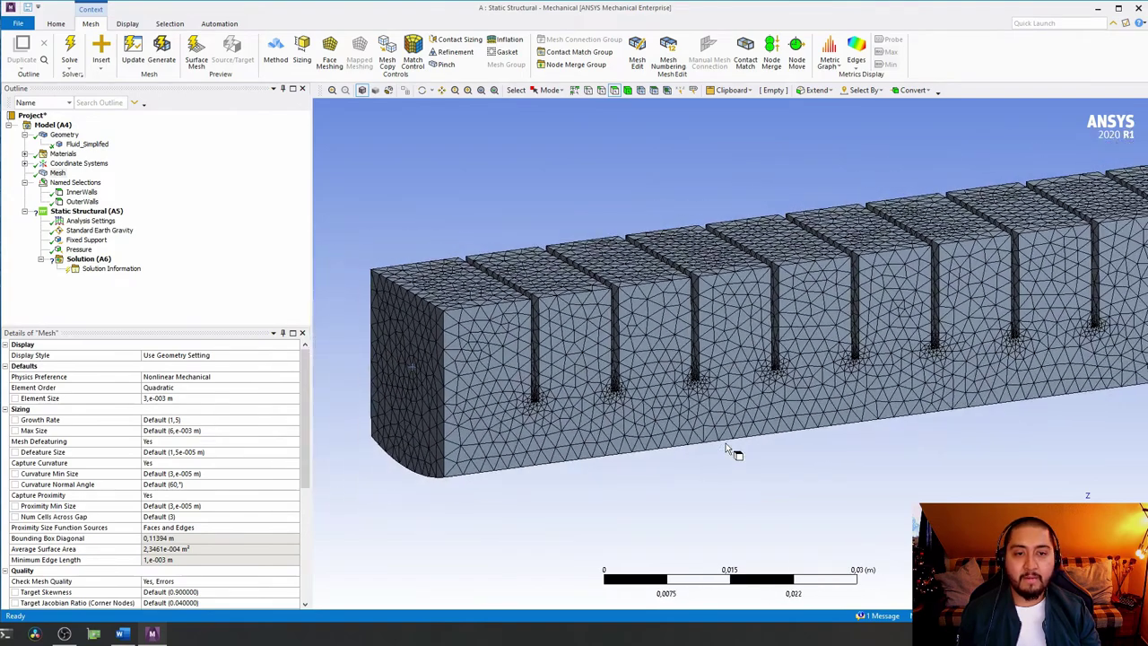
{"action": "mouse_move", "coordinate": [728, 451]}
{"action": "middle_mouse_down", "text": "ctrl"}
{"action": "mouse_move", "coordinate": [739, 456]}
{"action": "mouse_move", "coordinate": [730, 451]}
{"action": "middle_mouse_up", "text": "ctrl"}
- Check the generated mesh's node and element statistics against its sizing settings
{"action": "scroll", "coordinate": [40, 473], "scroll_direction": "down", "scroll_amount": 7}
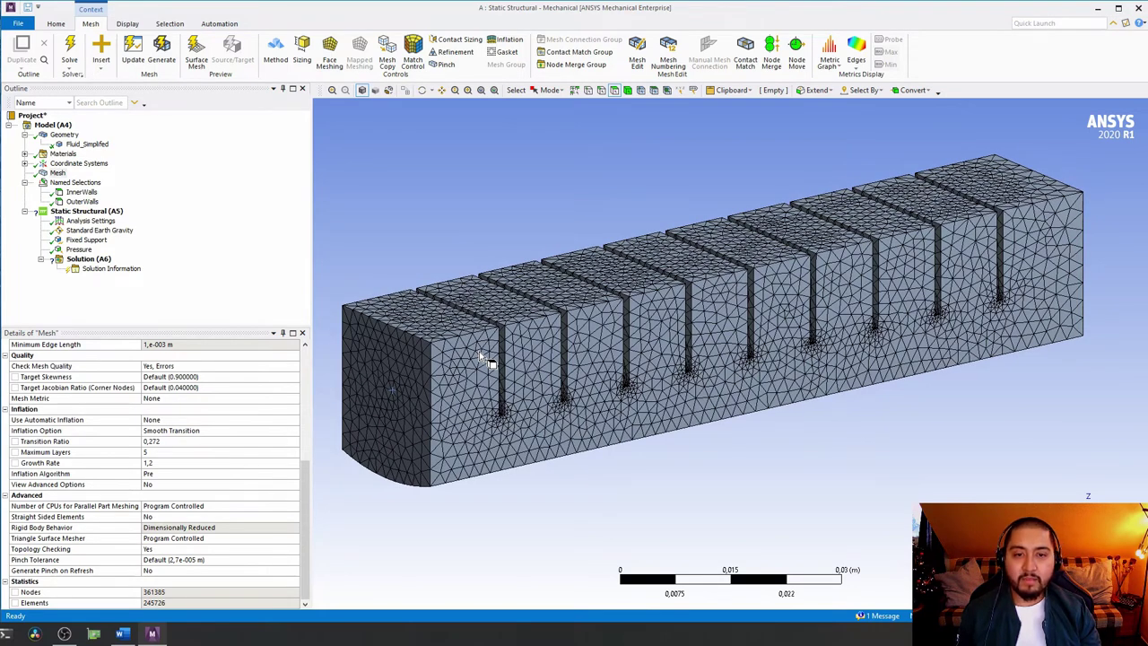
{"action": "scroll", "coordinate": [202, 407], "scroll_direction": "up", "scroll_amount": 7}
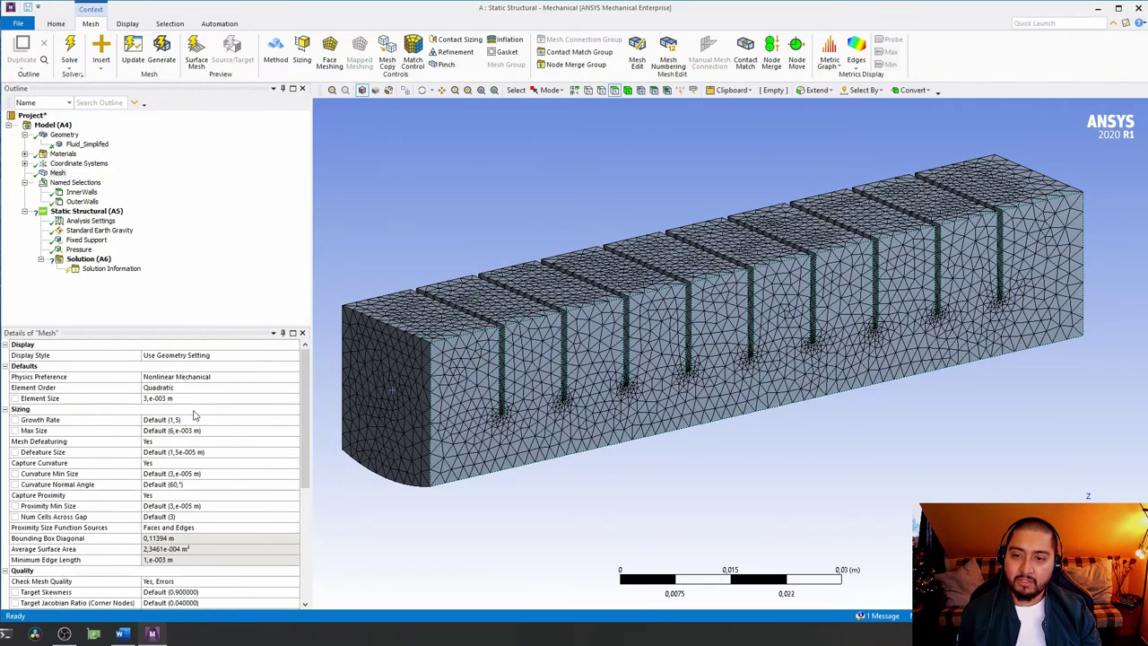
{"action": "scroll", "coordinate": [194, 415], "scroll_direction": "down", "scroll_amount": 7}
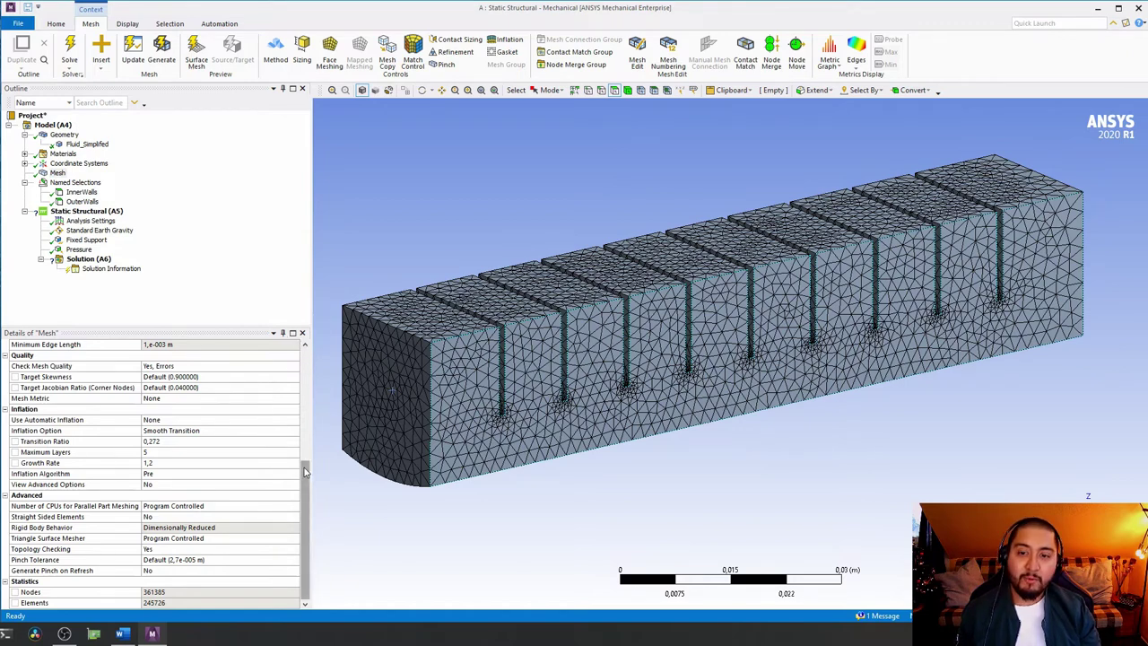
{"action": "left_click_drag", "start_coordinate": [304, 471], "coordinate": [307, 536]}
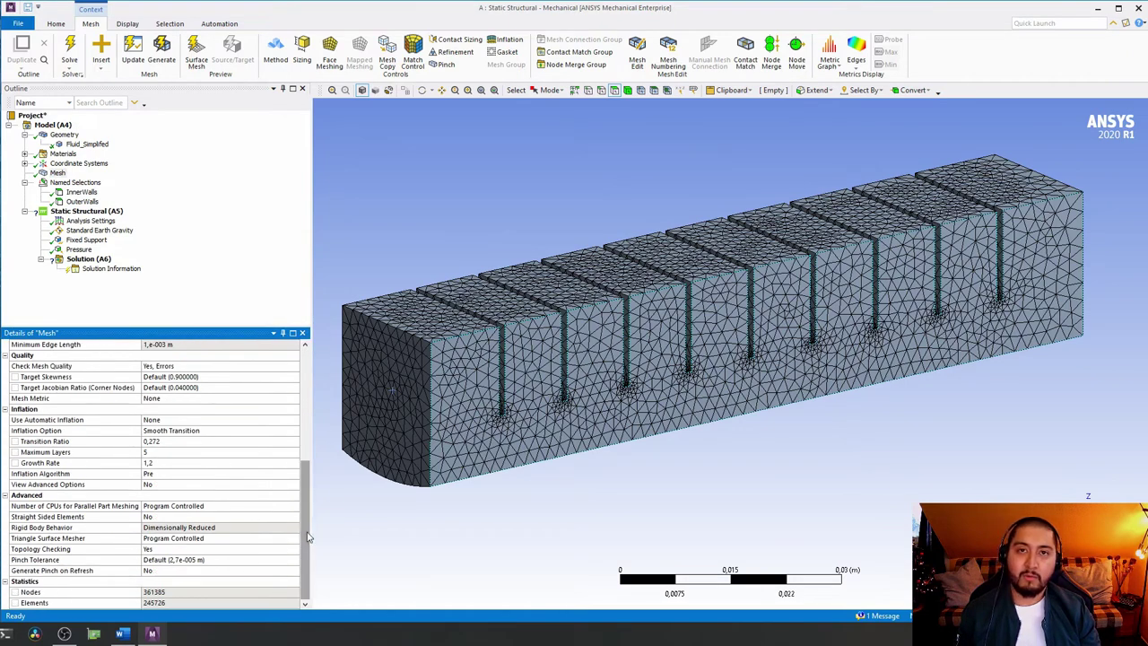
{"action": "left_click", "coordinate": [349, 491]}
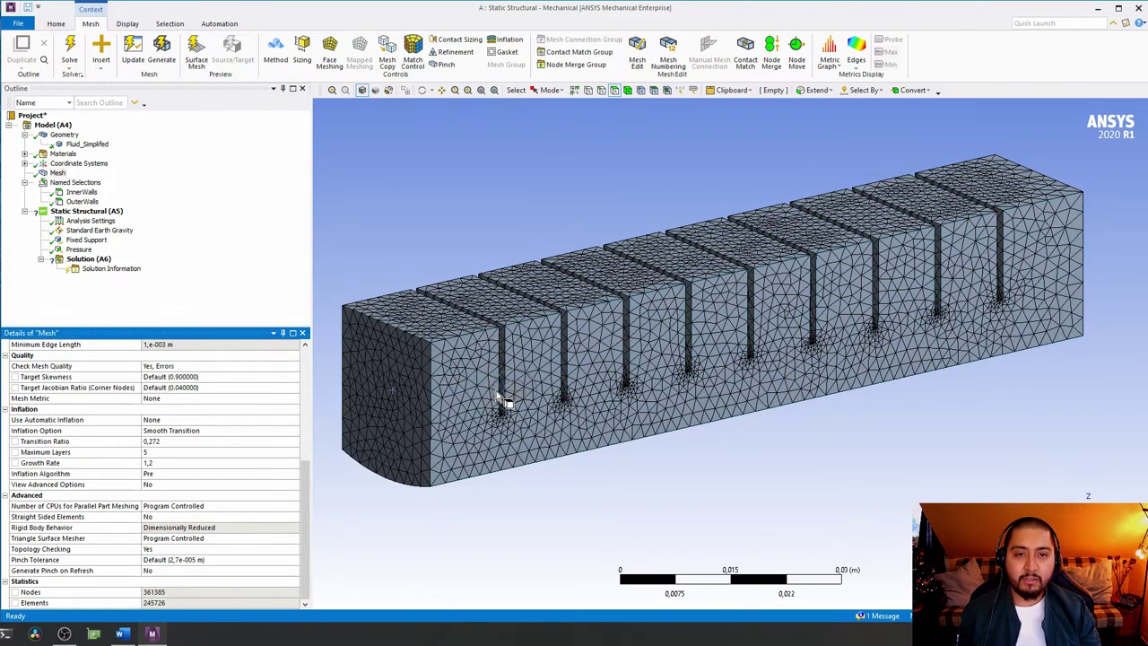
{"action": "left_click", "coordinate": [659, 412]}
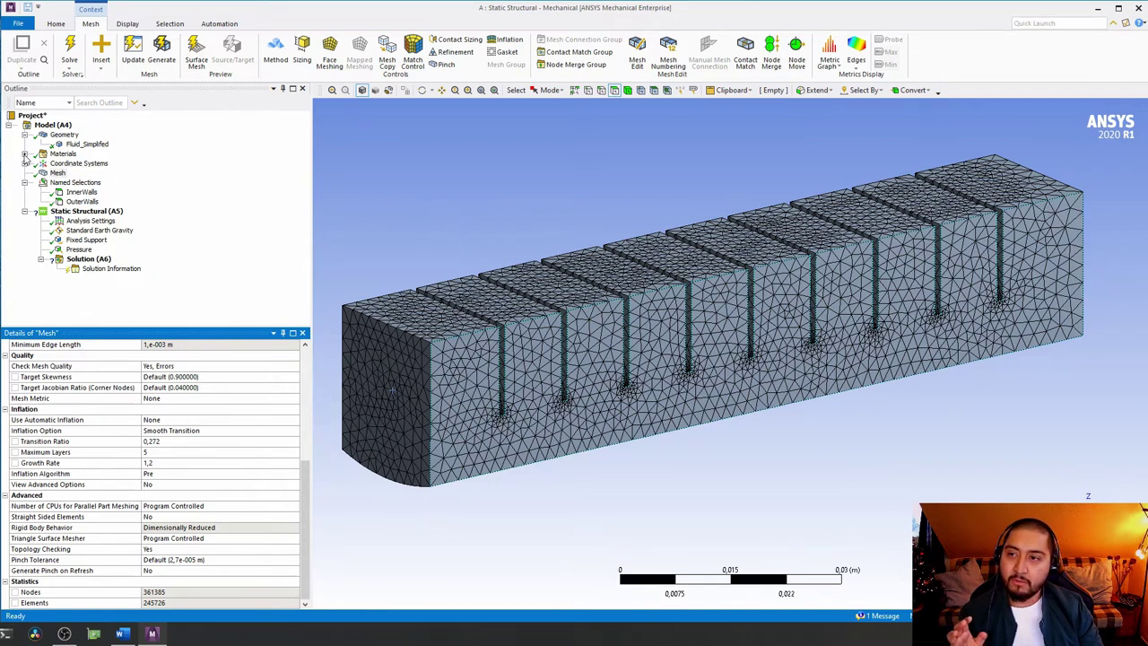
- Insert a Connections object into the model and add a manual contact region to it
{"action": "right_click", "coordinate": [38, 124]}
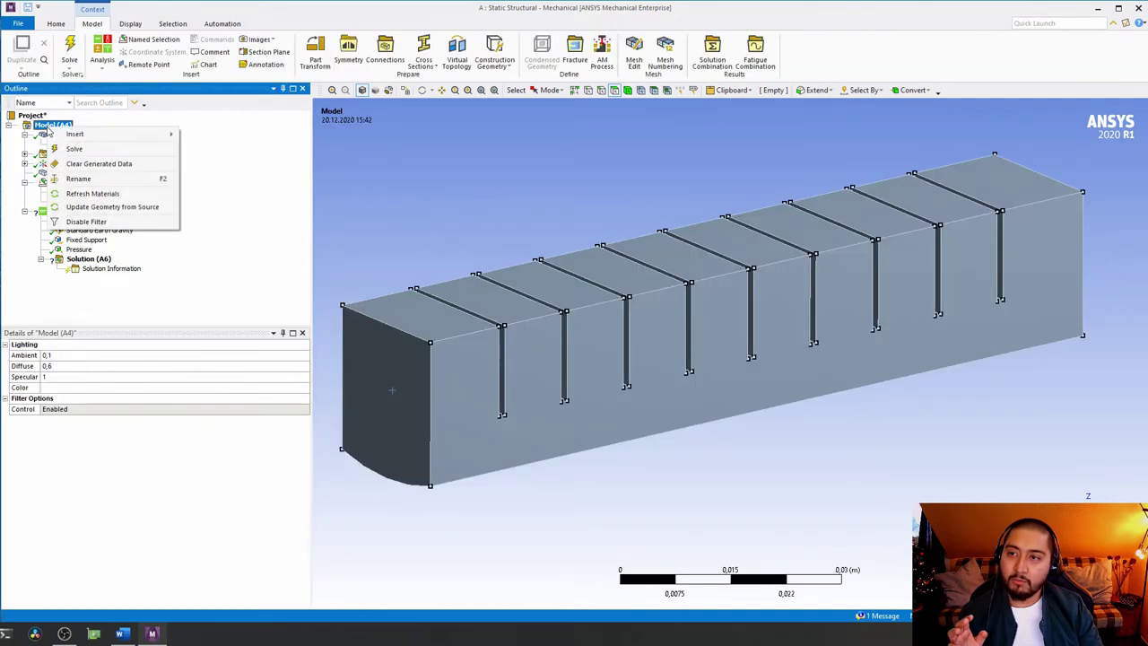
{"action": "mouse_move", "coordinate": [71, 135]}
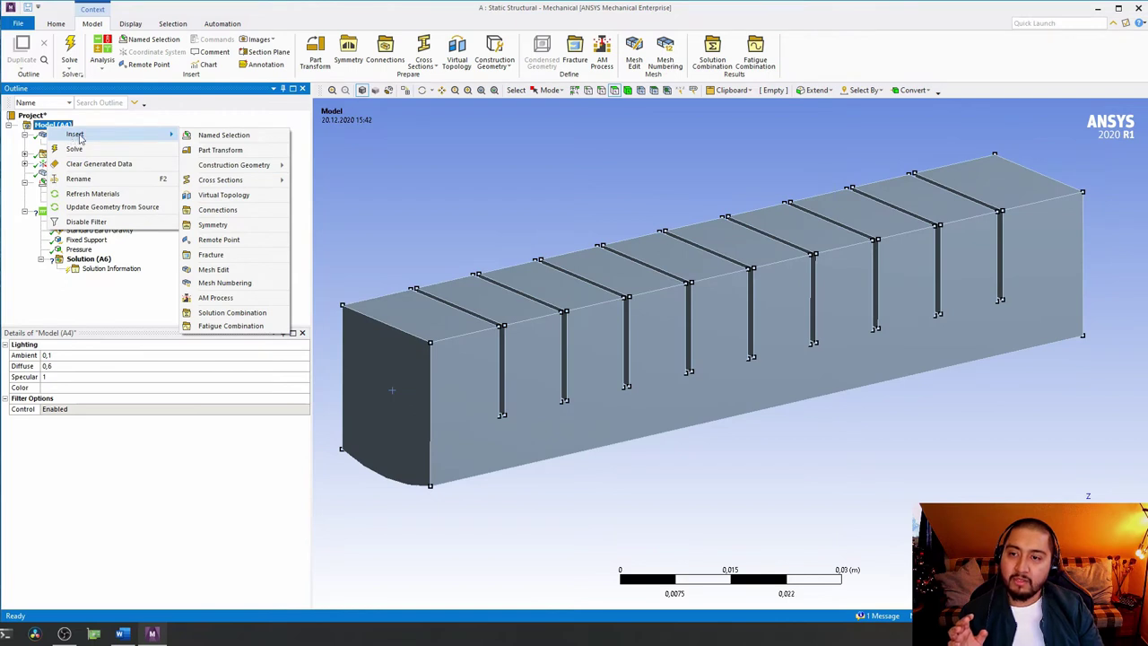
{"action": "left_click", "coordinate": [233, 213]}
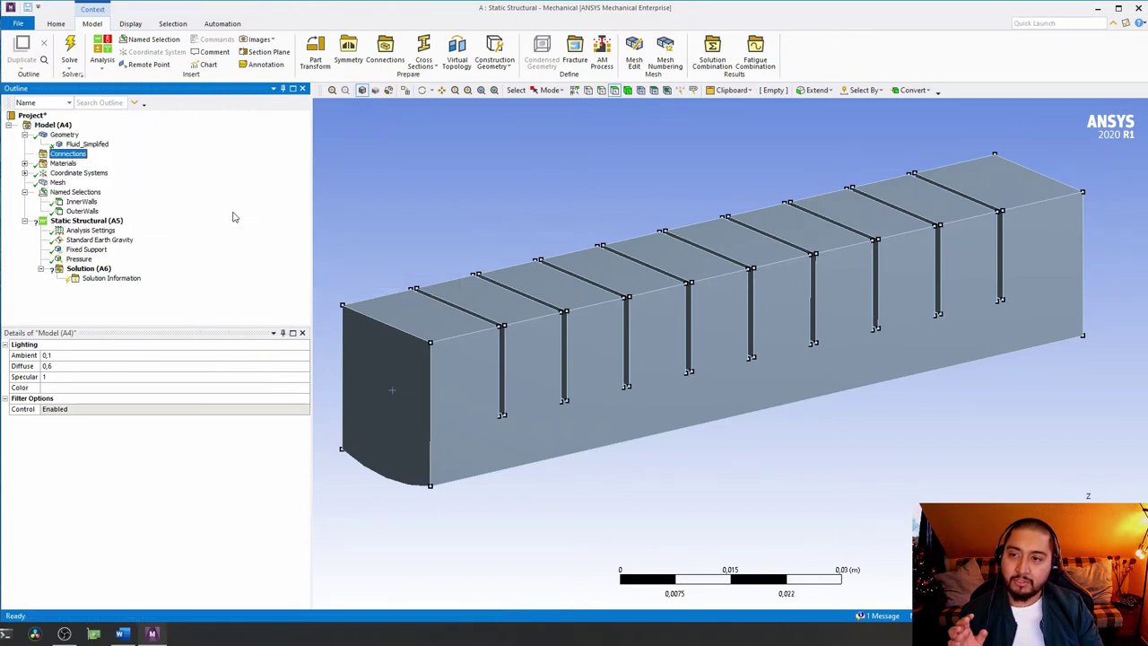
{"action": "right_click", "coordinate": [70, 157]}
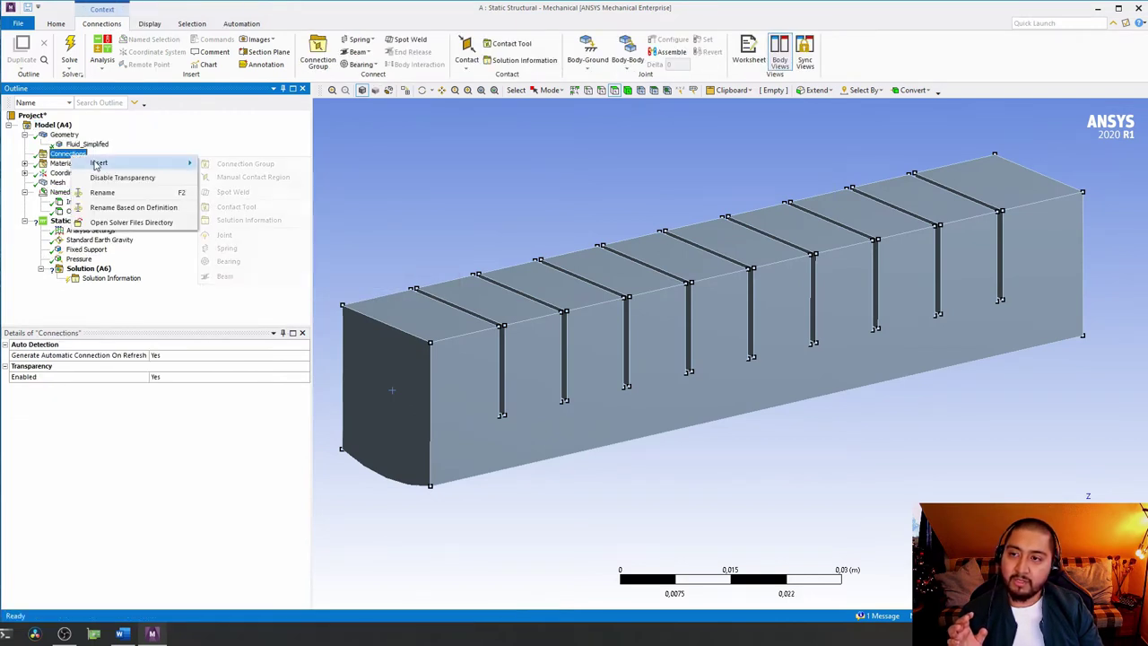
{"action": "mouse_move", "coordinate": [98, 164]}
{"action": "left_click", "coordinate": [232, 182]}
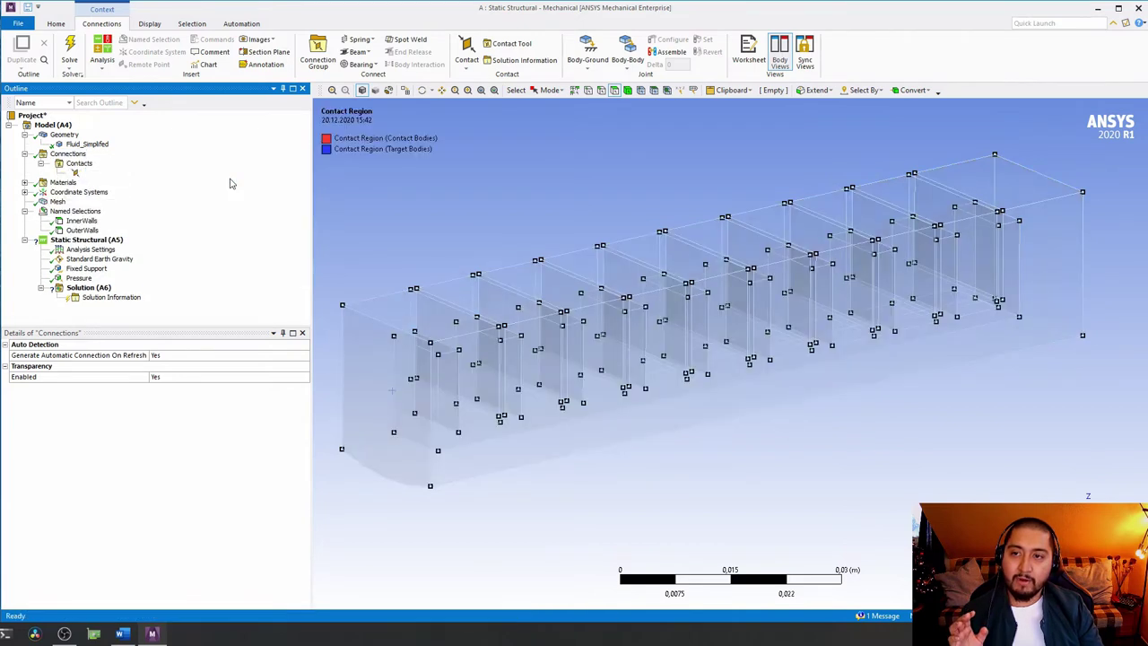
- Scope the contact region by named selection, with OuterWalls as both contact and target
{"action": "left_click", "coordinate": [135, 365]}
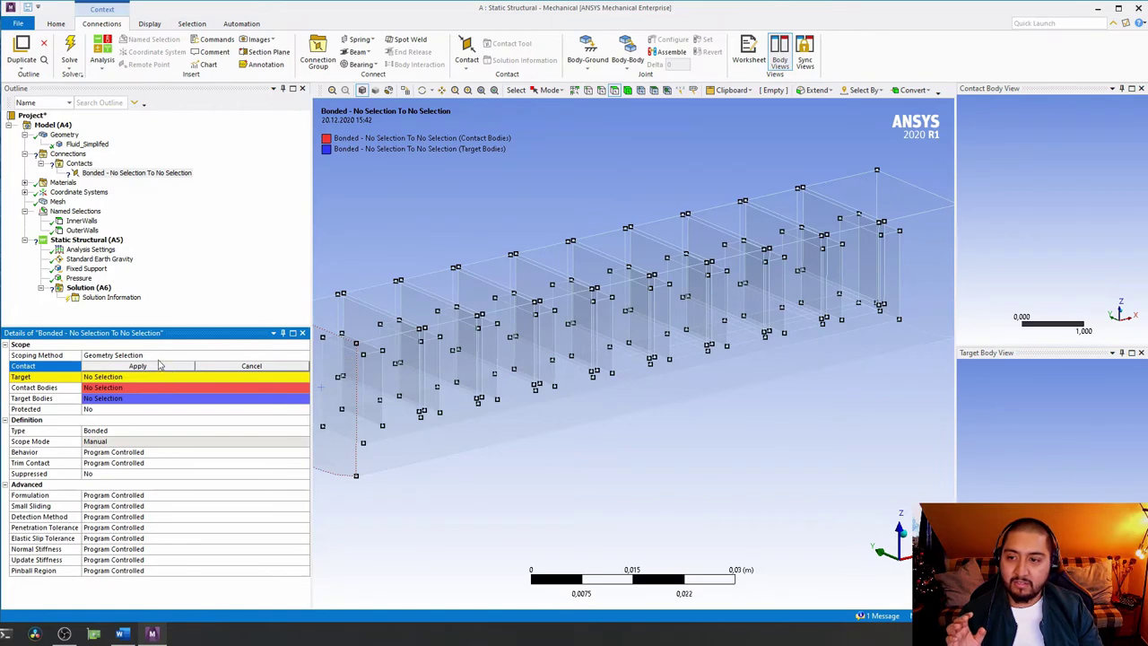
{"action": "left_click", "coordinate": [252, 355]}
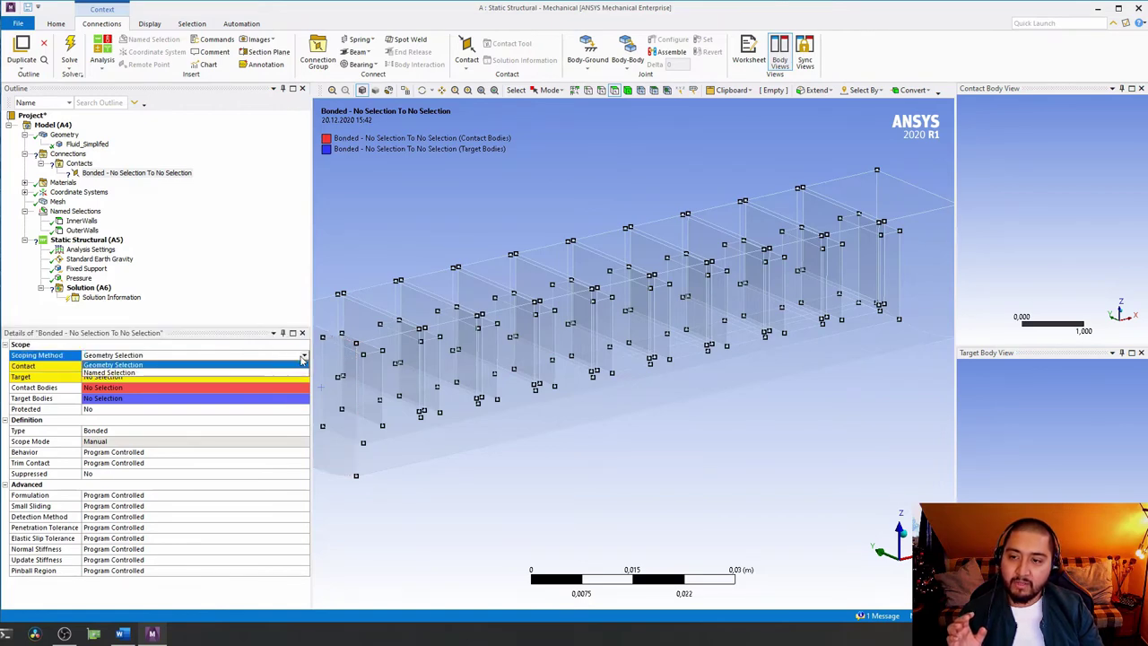
{"action": "left_click", "coordinate": [305, 355]}
{"action": "left_click", "coordinate": [243, 376]}
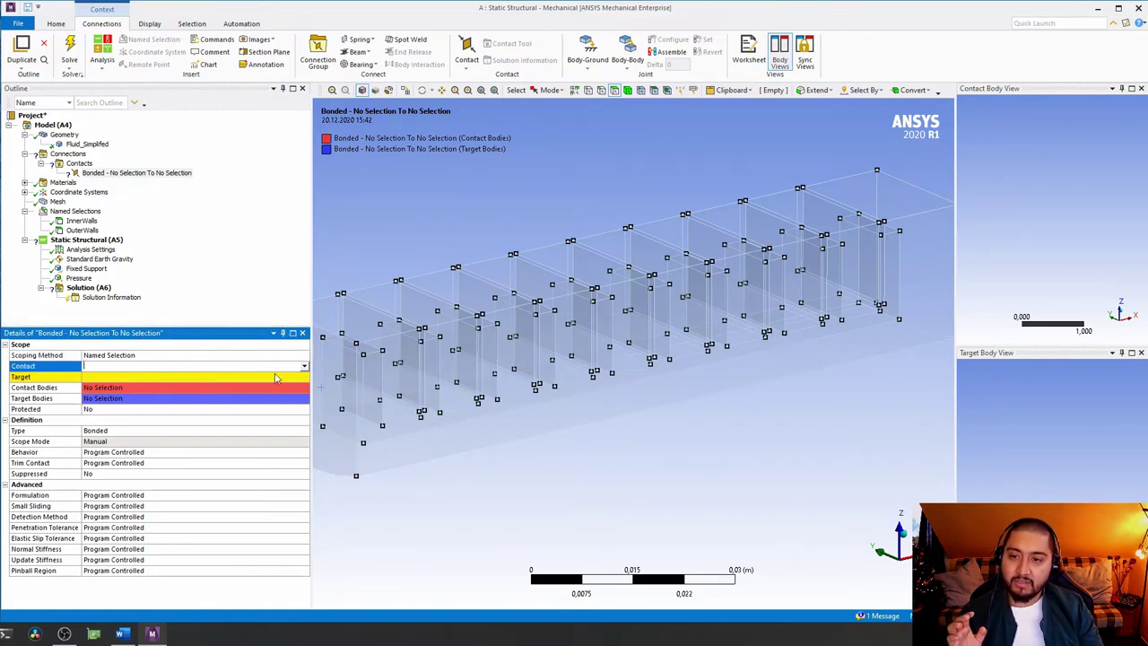
{"action": "left_click", "coordinate": [180, 366]}
{"action": "left_click", "coordinate": [204, 384]}
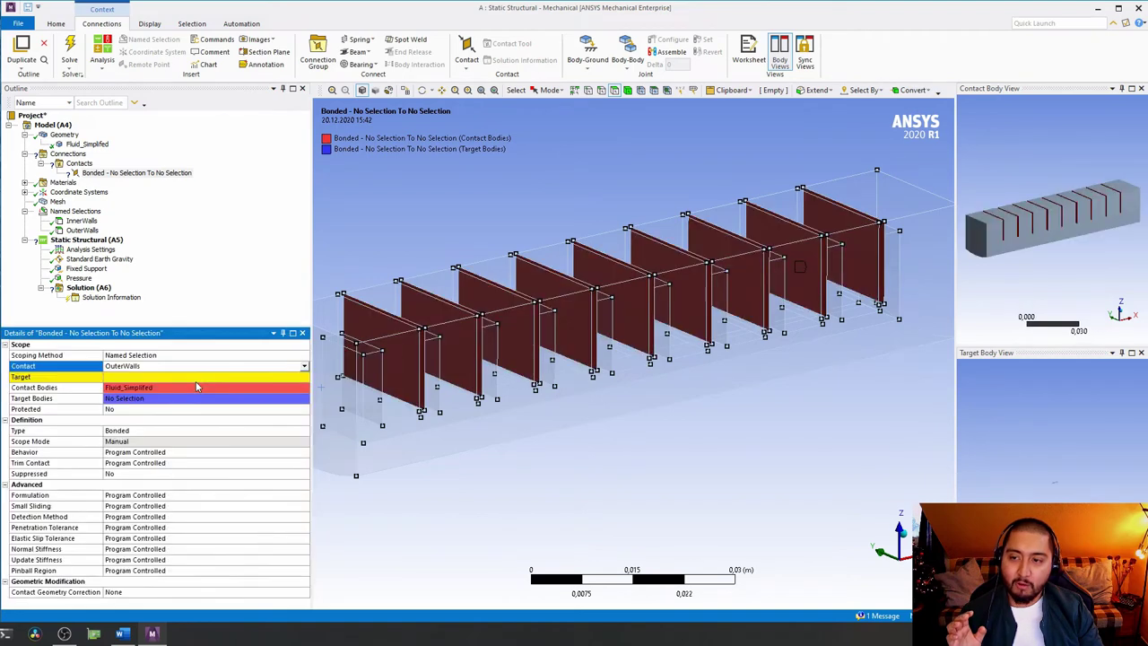
{"action": "left_click", "coordinate": [193, 377]}
{"action": "left_click", "coordinate": [303, 380]}
{"action": "left_click", "coordinate": [224, 394]}
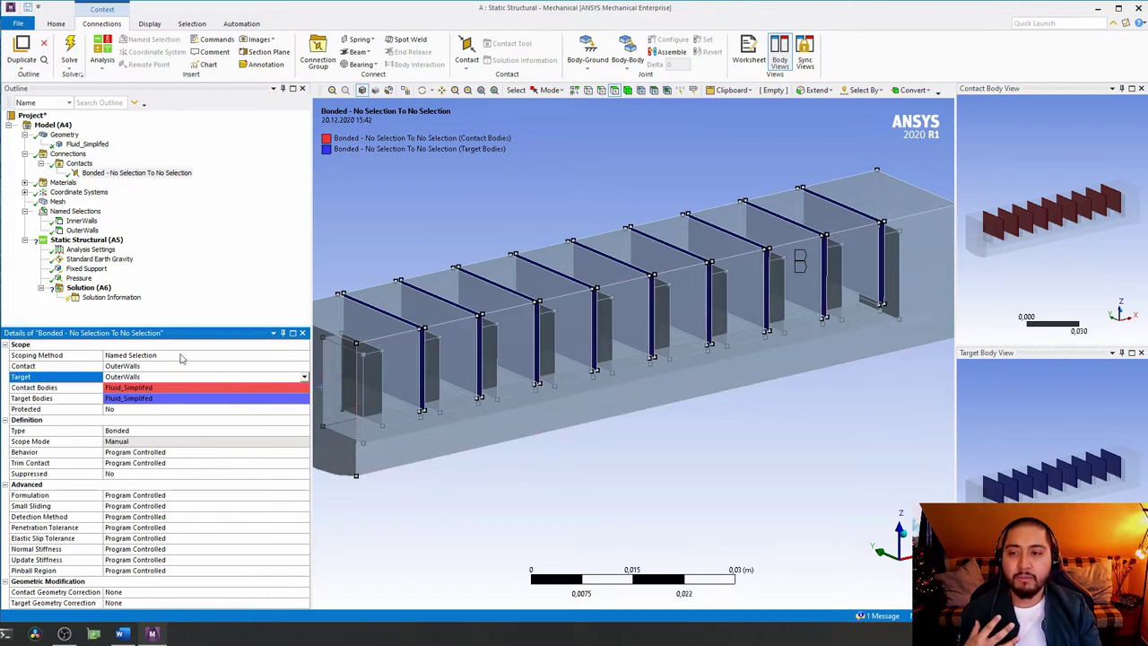
- Set the type of the OuterWalls contact region to Frictionless
{"action": "left_click", "coordinate": [139, 431]}
{"action": "left_click", "coordinate": [305, 431]}
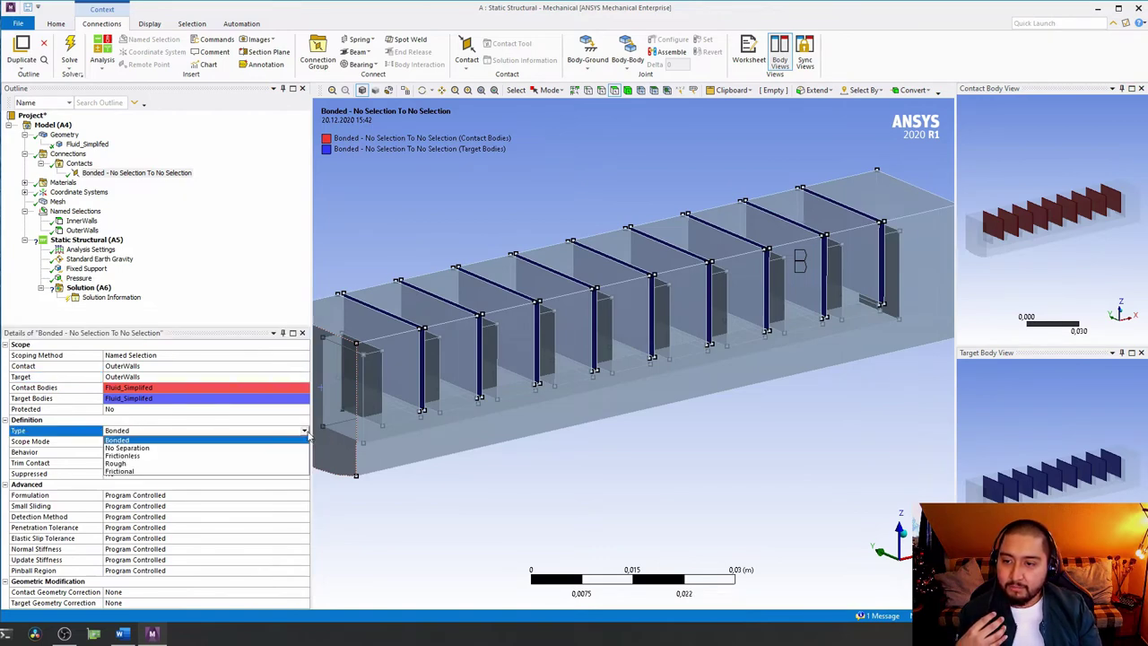
{"action": "left_click", "coordinate": [207, 457]}
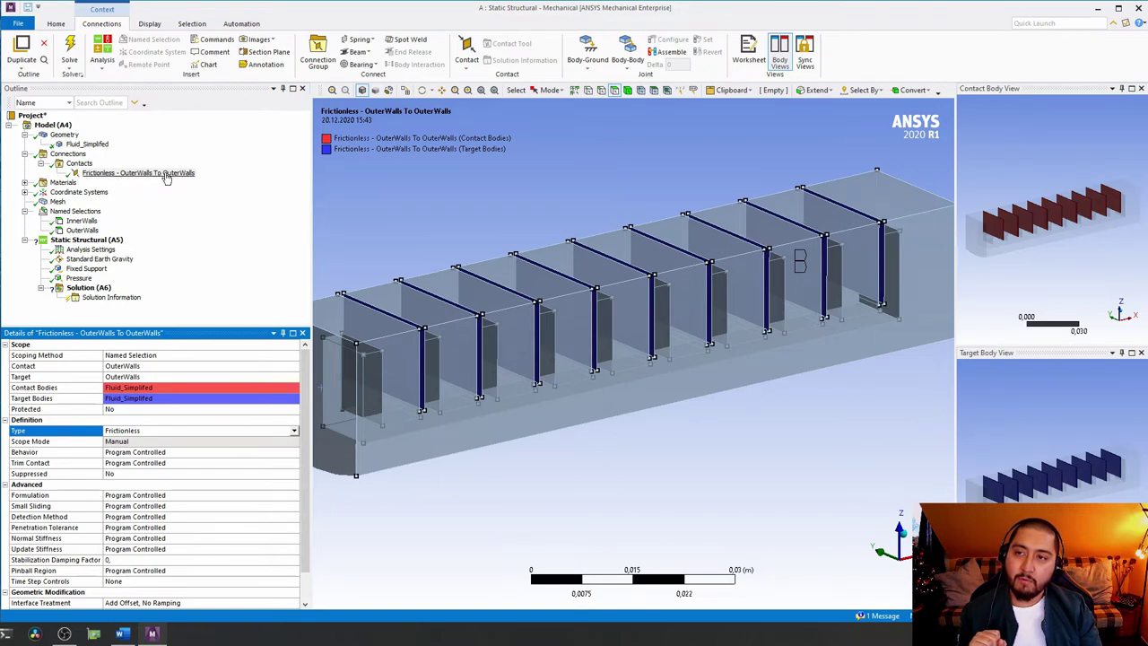
- Review the contact group's settings and the test-data curves of the Elastomer Sample (Yeoh) material
{"action": "left_click", "coordinate": [81, 165]}
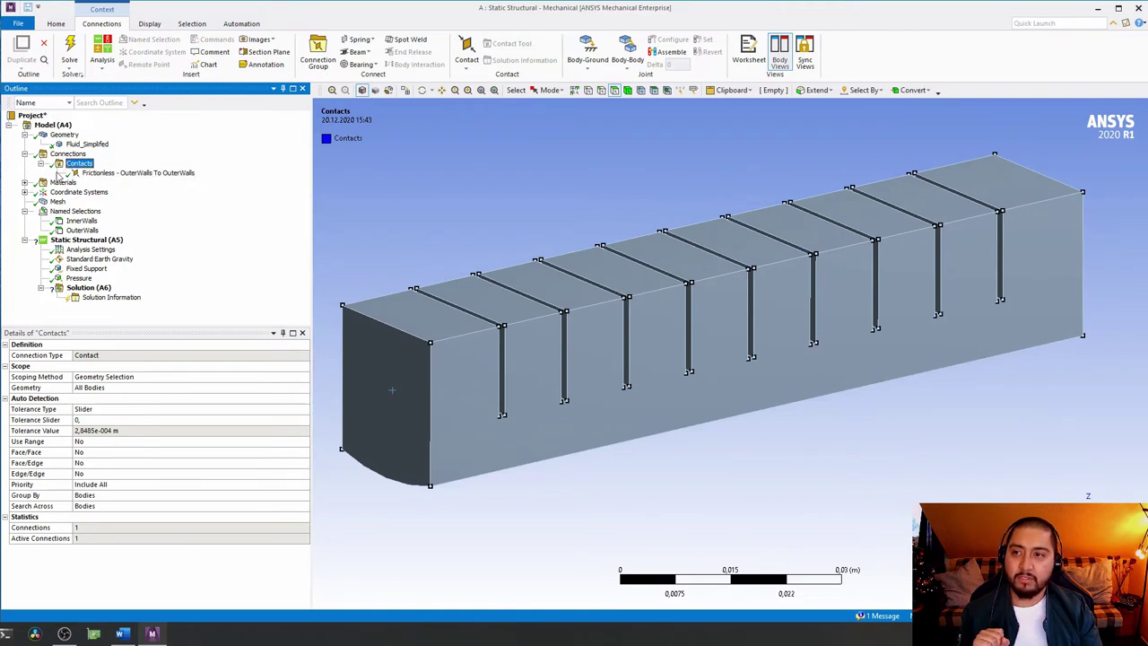
{"action": "left_click", "coordinate": [24, 183]}
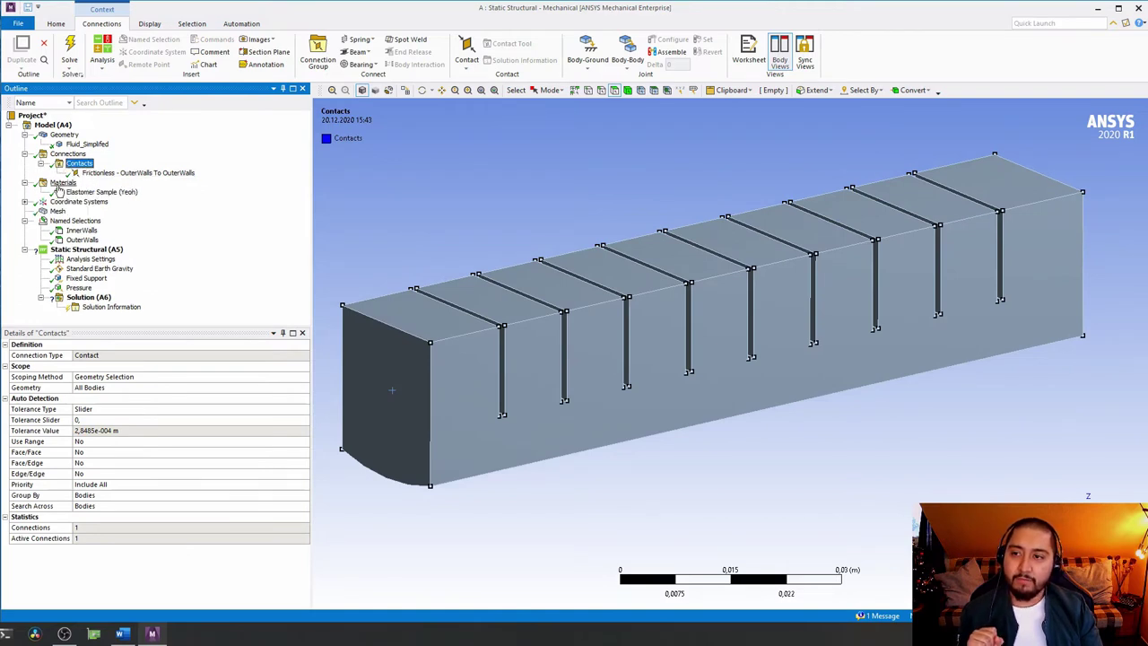
{"action": "left_click", "coordinate": [72, 192]}
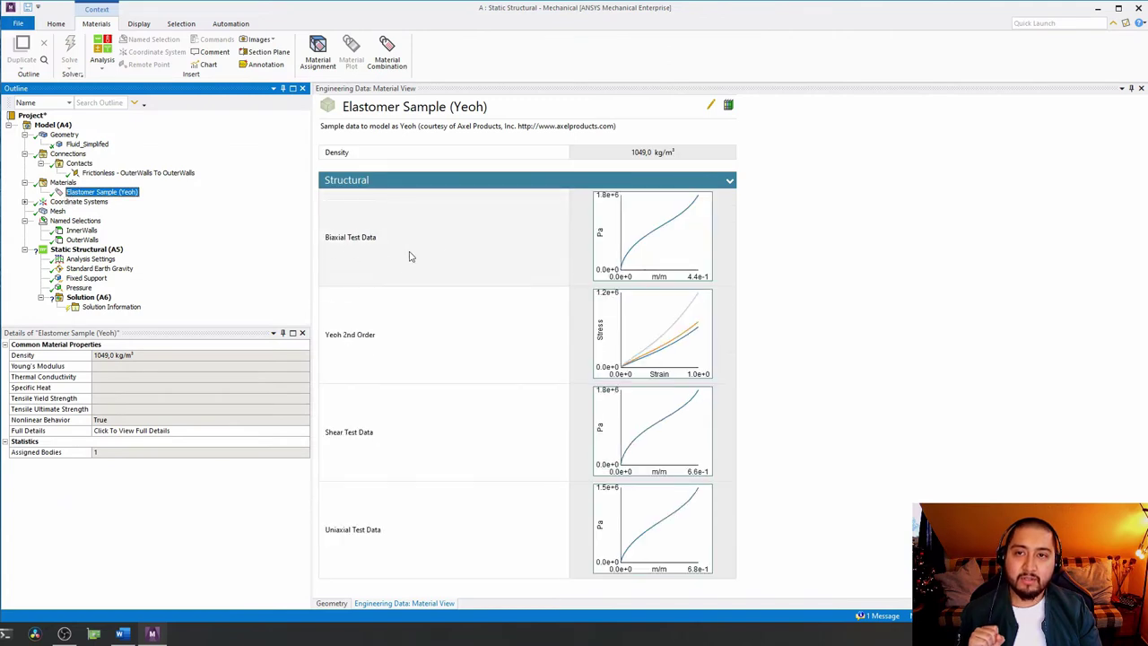
{"action": "left_click", "coordinate": [72, 182]}
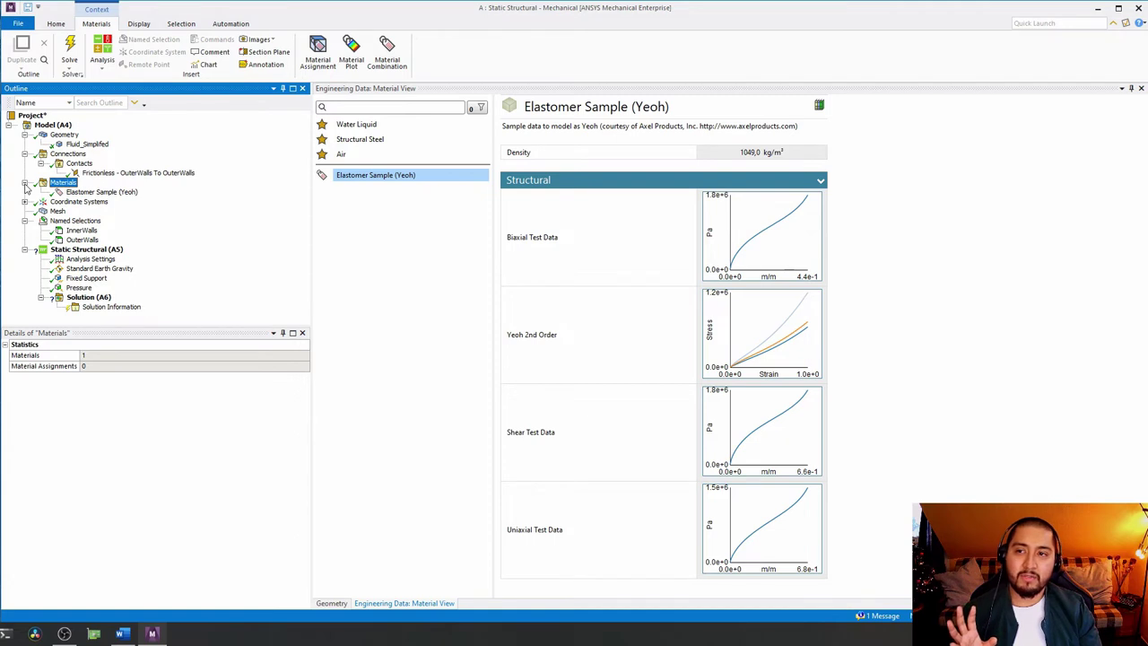
{"action": "left_click", "coordinate": [25, 183]}
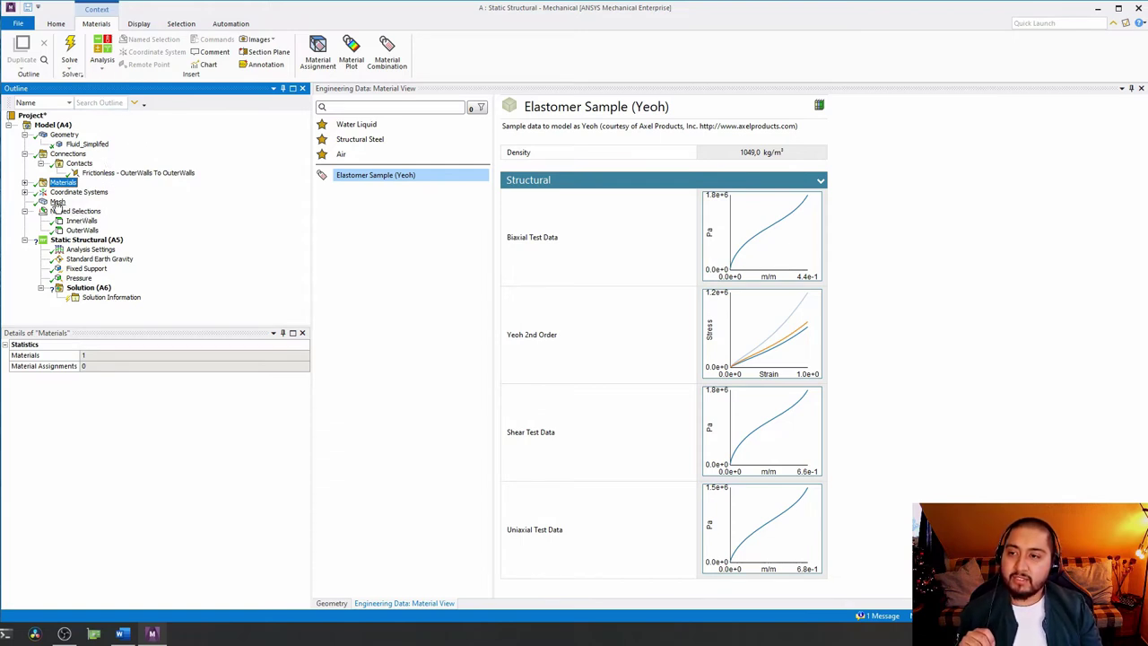
- In the static structural analysis settings, turn Auto Time Stepping on and define it by Time
{"action": "left_click", "coordinate": [89, 251]}
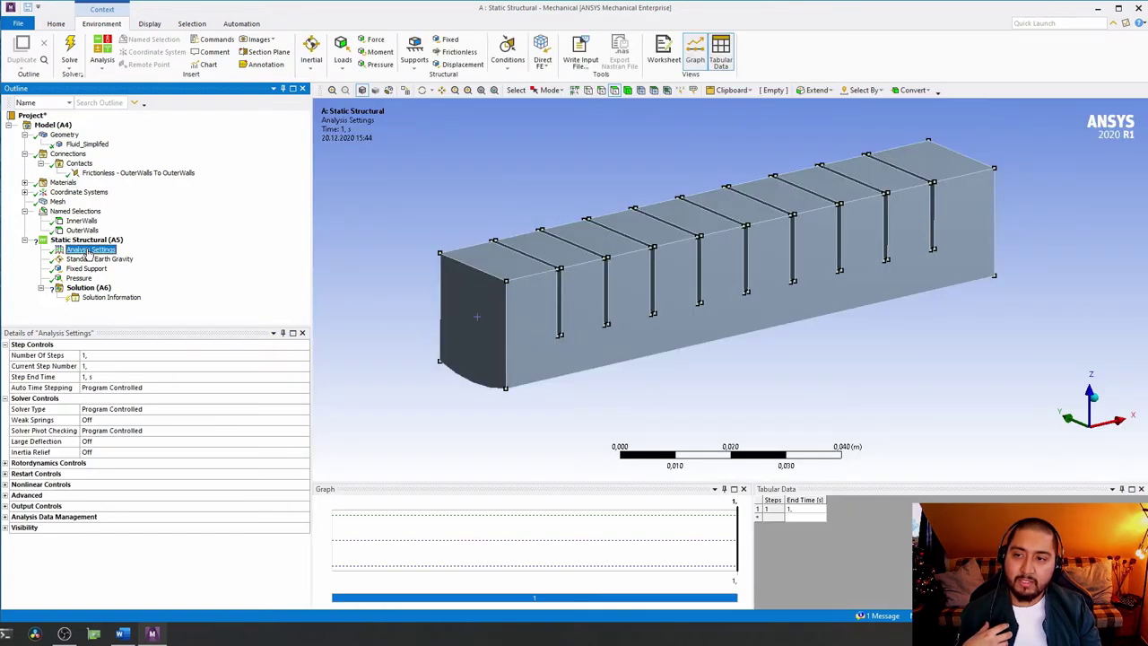
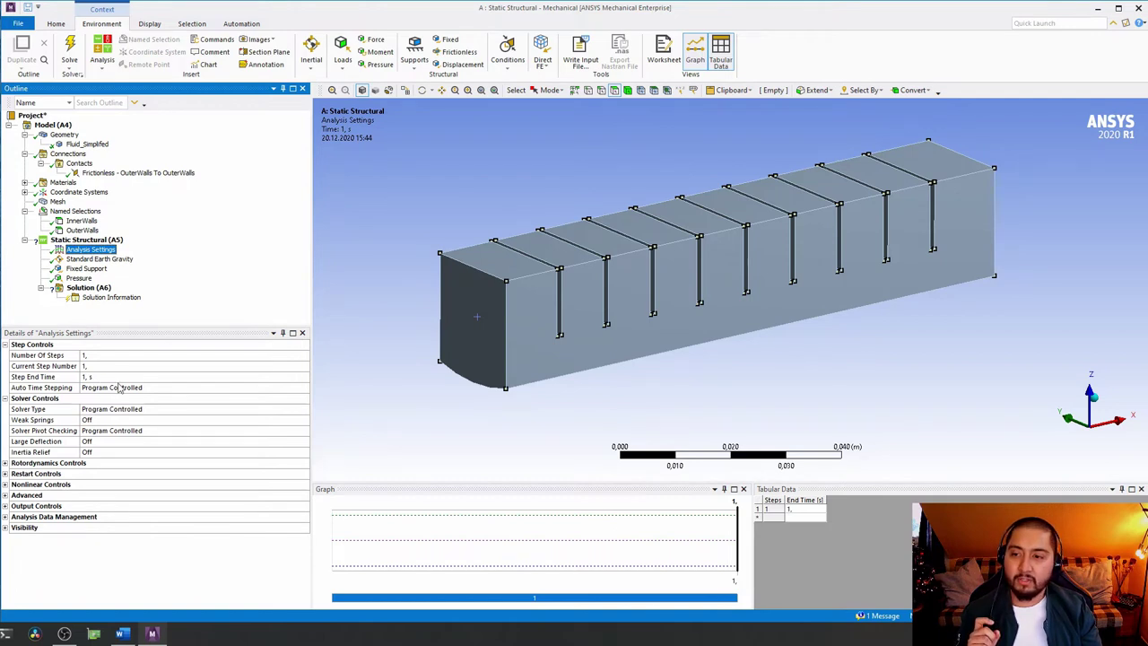
{"action": "left_click", "coordinate": [120, 387]}
{"action": "left_click", "coordinate": [304, 387]}
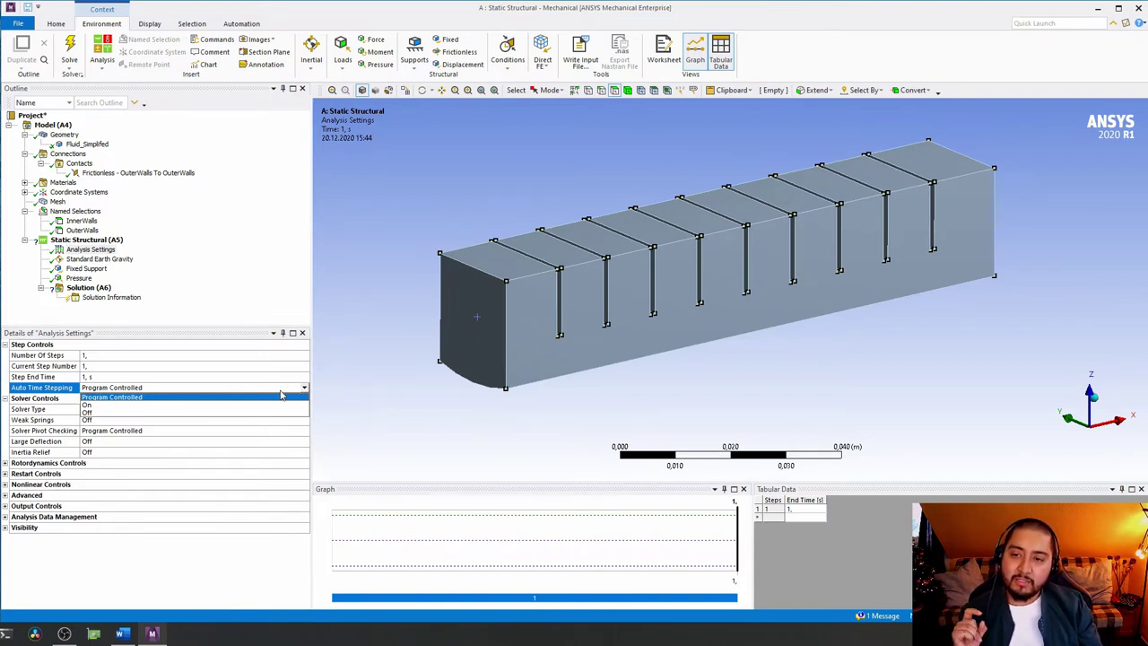
{"action": "left_click", "coordinate": [206, 397]}
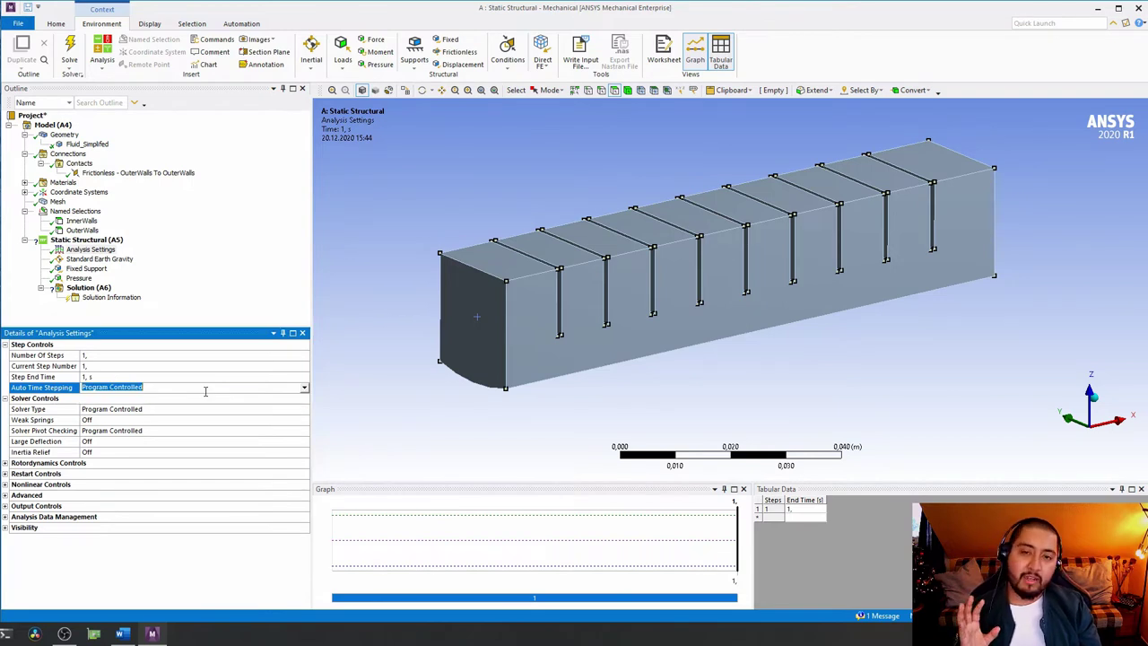
{"action": "left_click", "coordinate": [303, 389]}
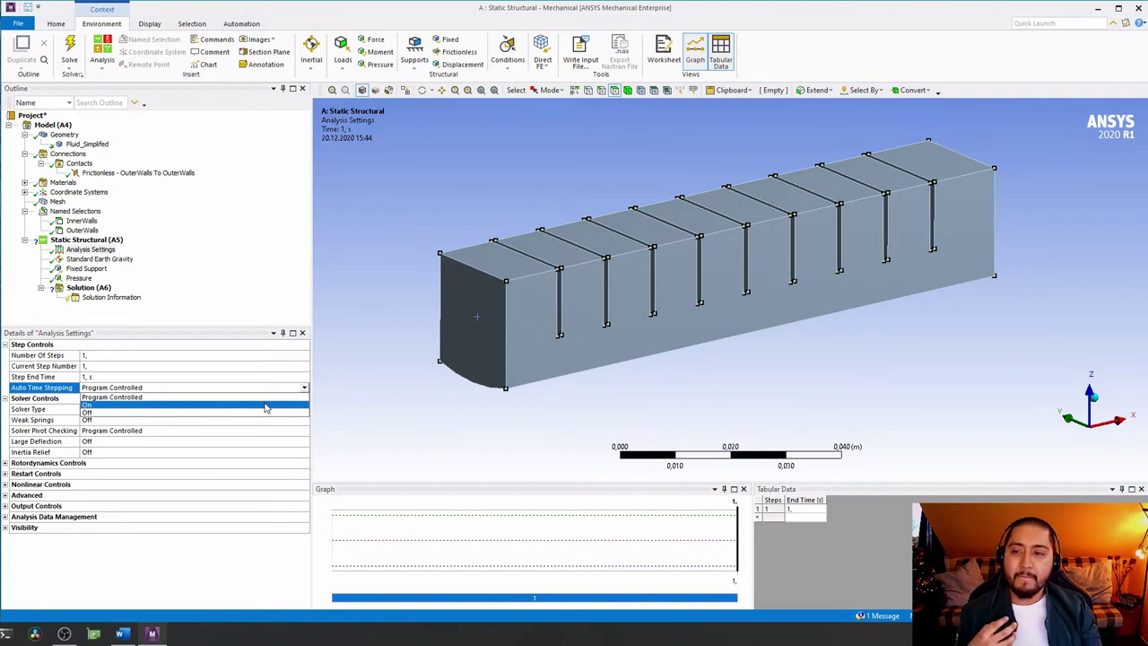
{"action": "left_click", "coordinate": [264, 407]}
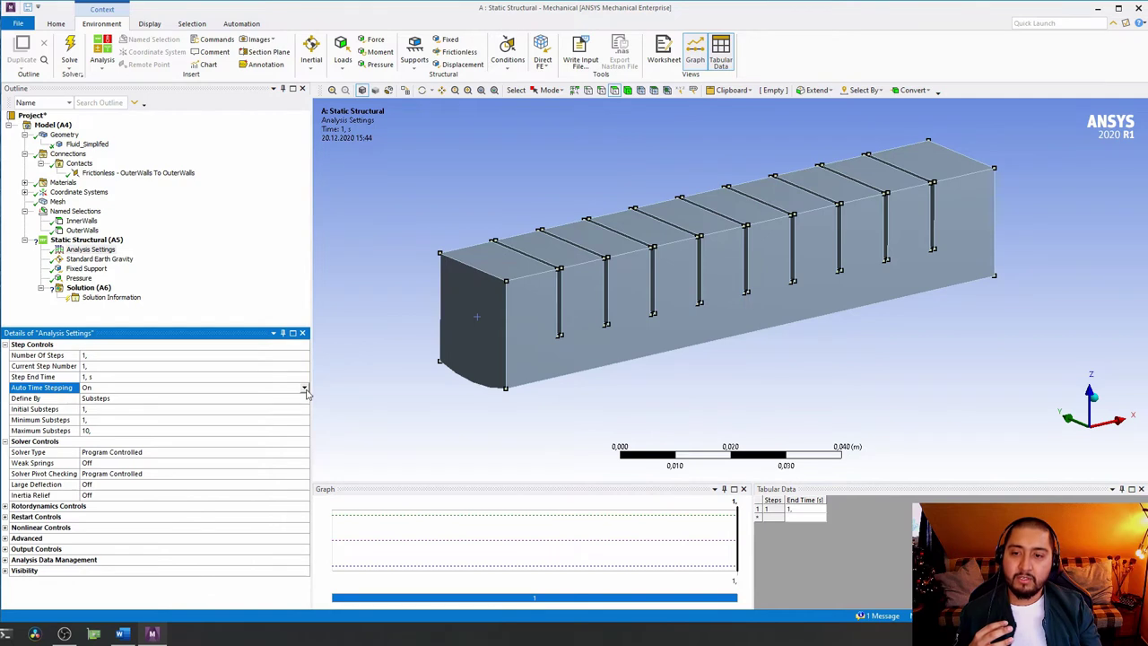
{"action": "left_click", "coordinate": [190, 400]}
{"action": "left_click", "coordinate": [304, 398]}
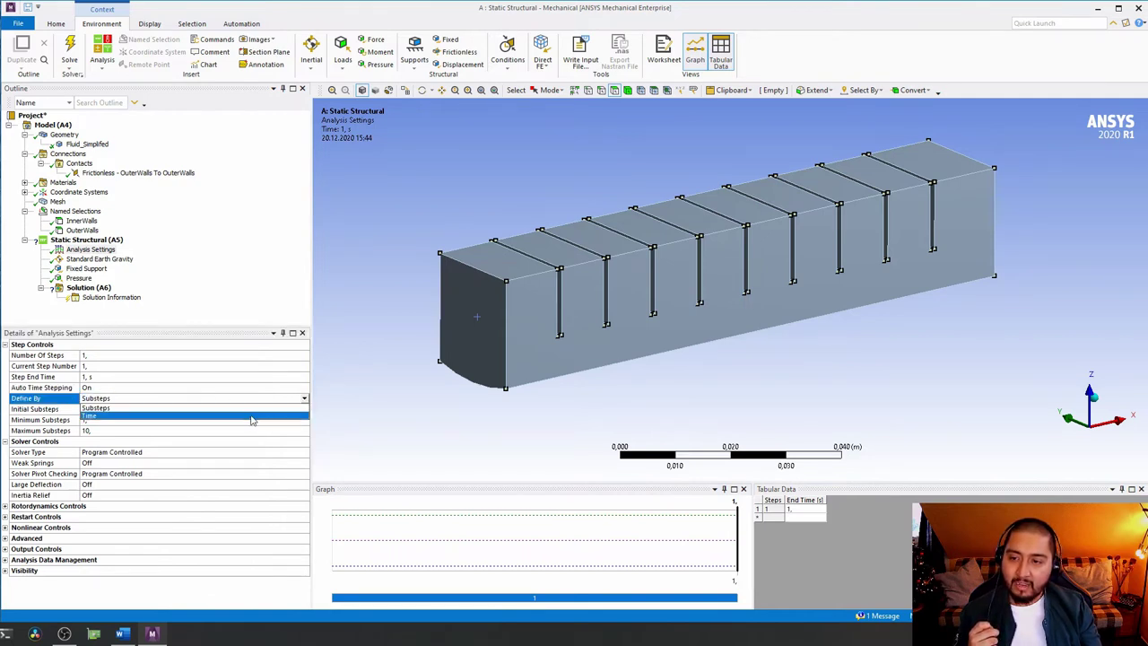
{"action": "left_click", "coordinate": [251, 418]}
- Set the initial time step to 0,1 s and the minimum time step to 0,0001 s
{"action": "left_click", "coordinate": [144, 409]}
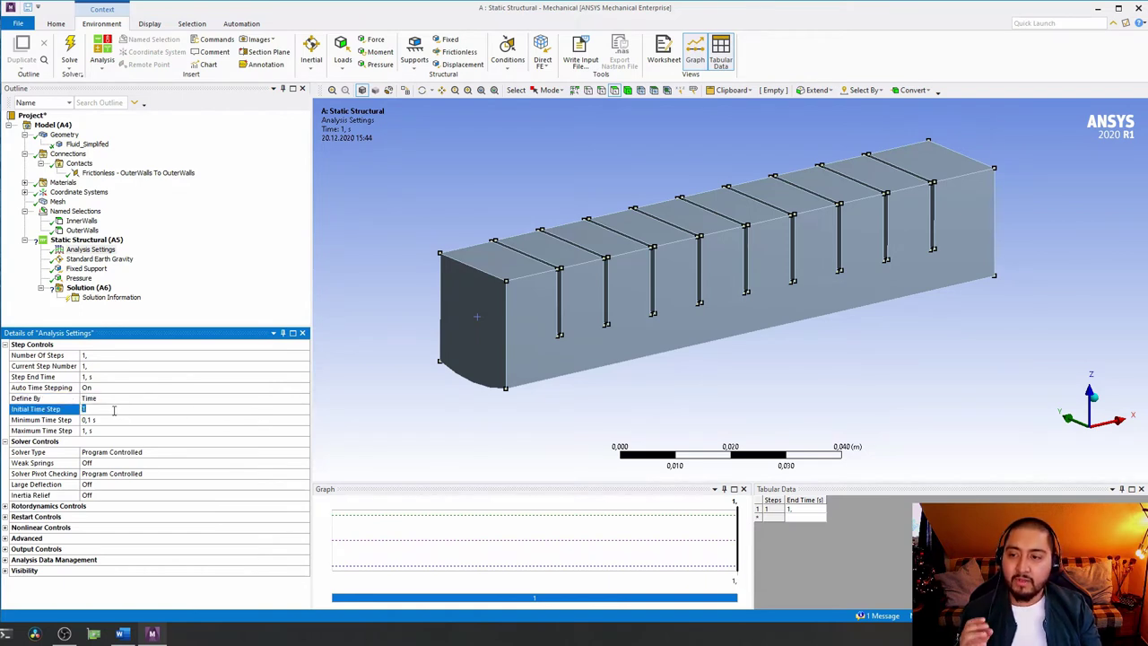
{"action": "type", "text": "1"}
{"action": "key", "text": "BackSpace"}
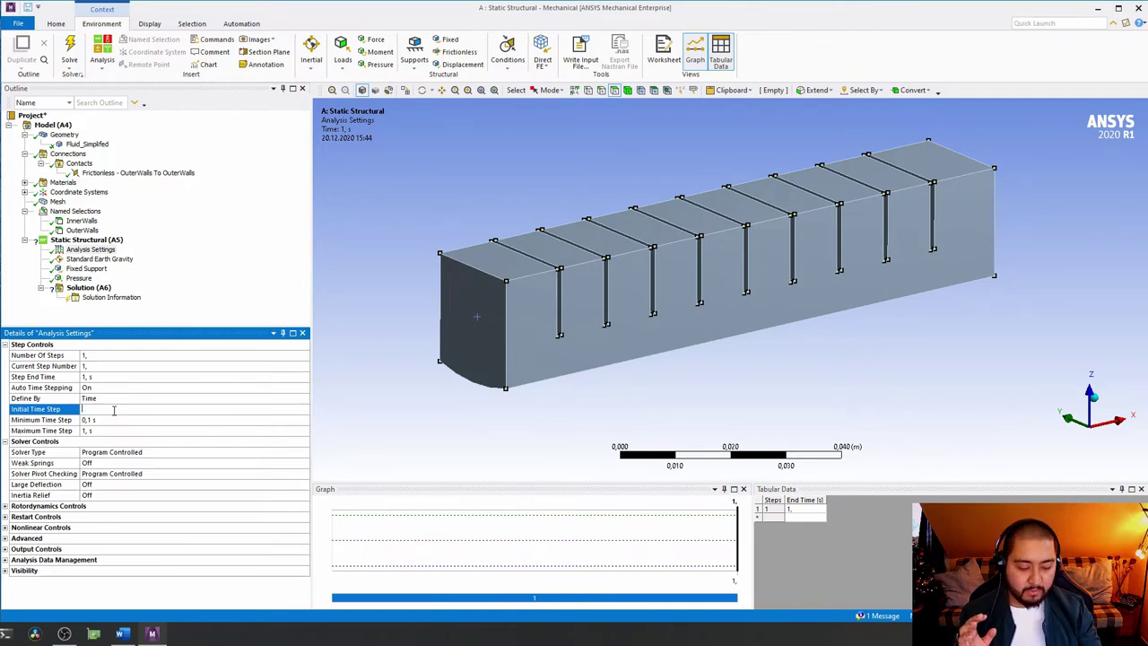
{"action": "type", "text": "0,1 s"}
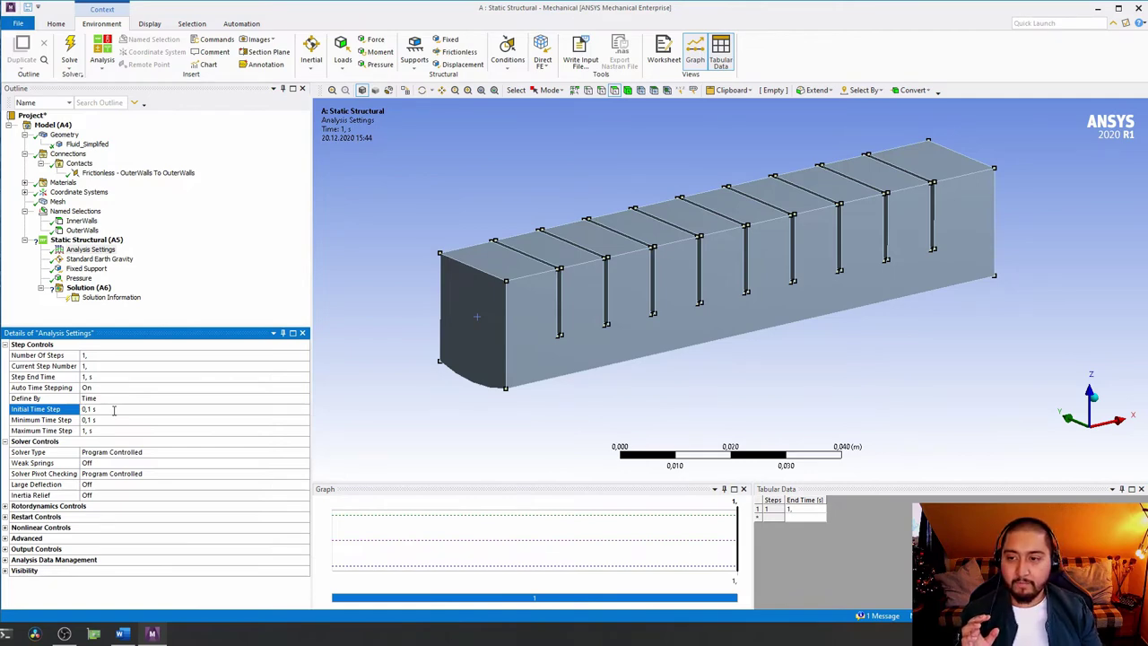
{"action": "left_click", "coordinate": [110, 420]}
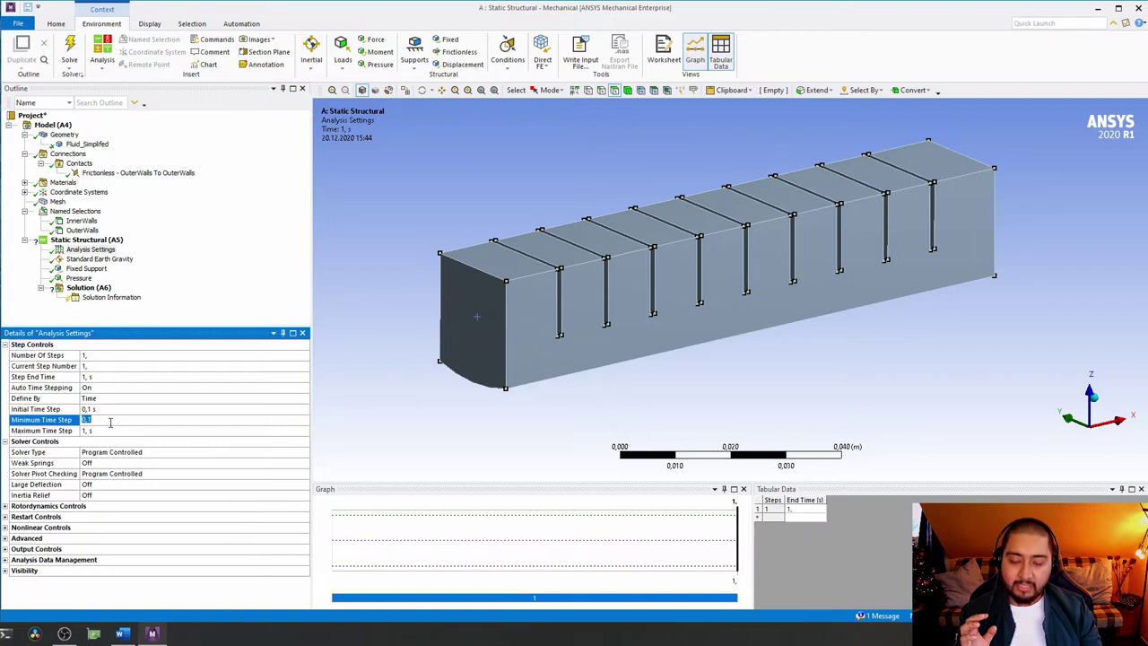
{"action": "type", "text": "0,0001"}
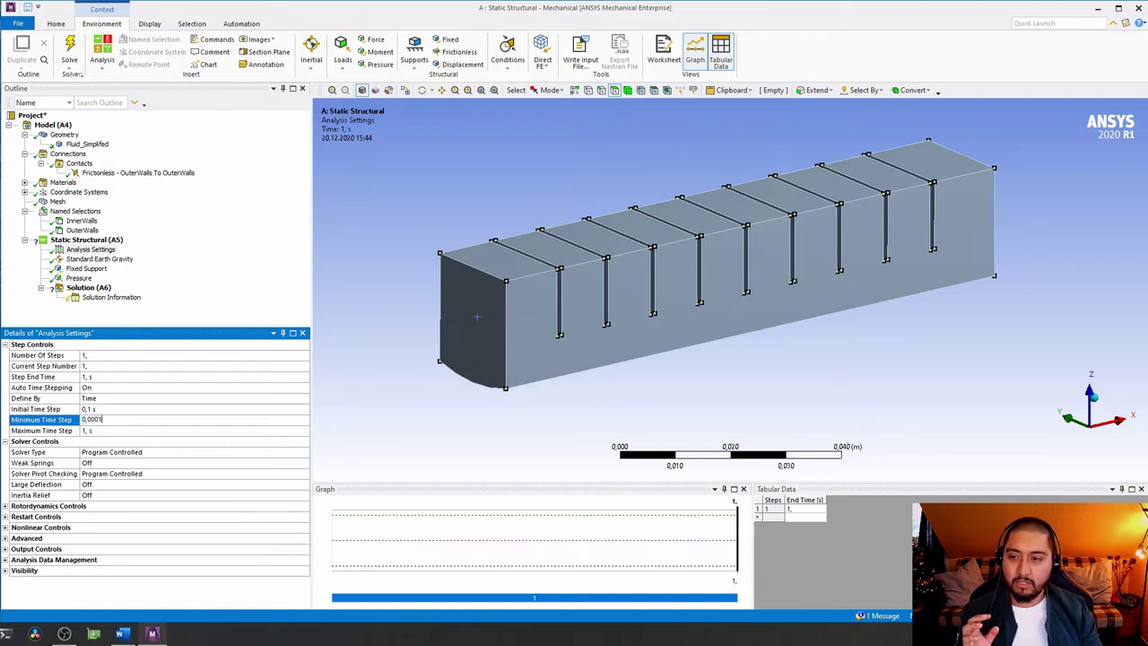
{"action": "key", "text": "Return"}
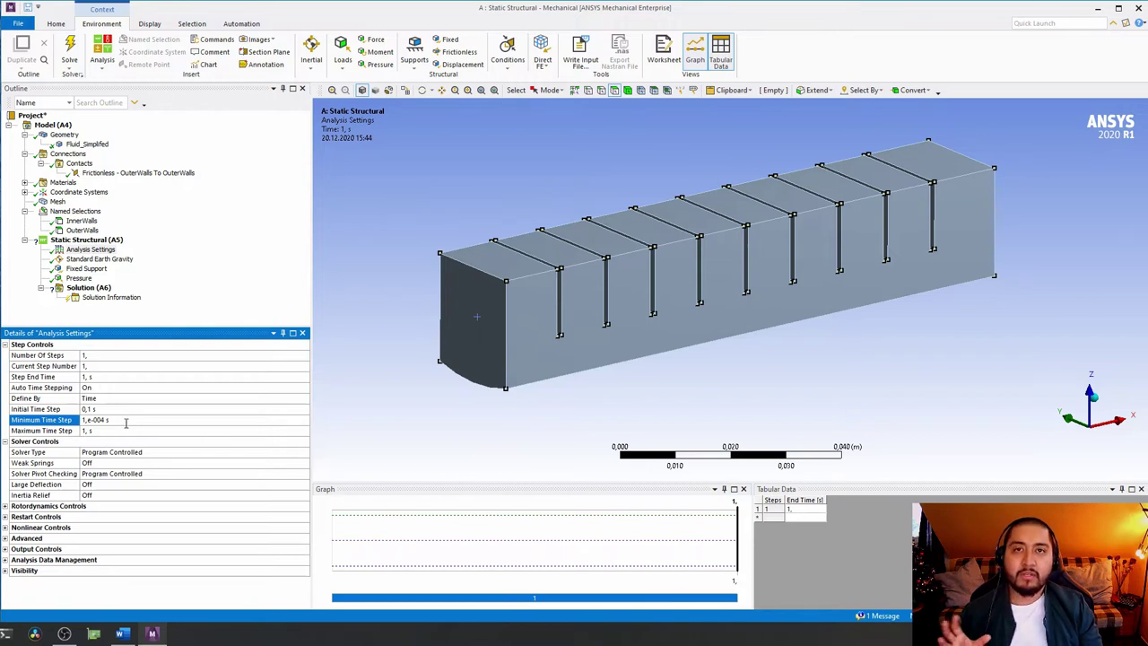
{"action": "left_click", "coordinate": [98, 419]}
{"action": "left_click", "coordinate": [105, 420]}
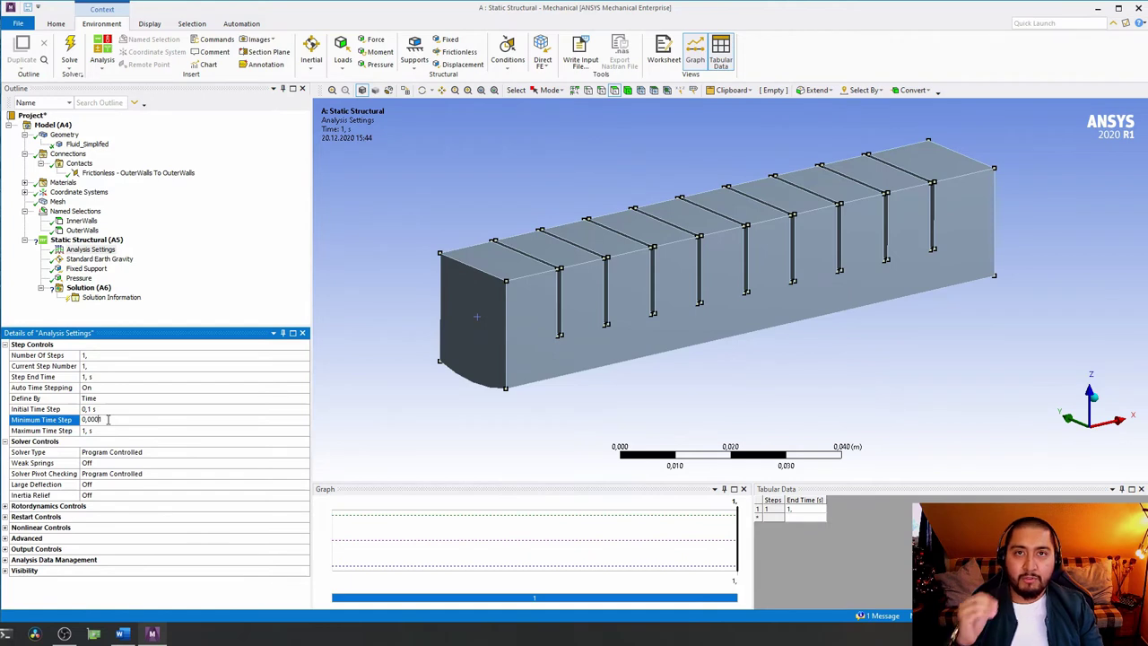
{"action": "left_click", "coordinate": [99, 431]}
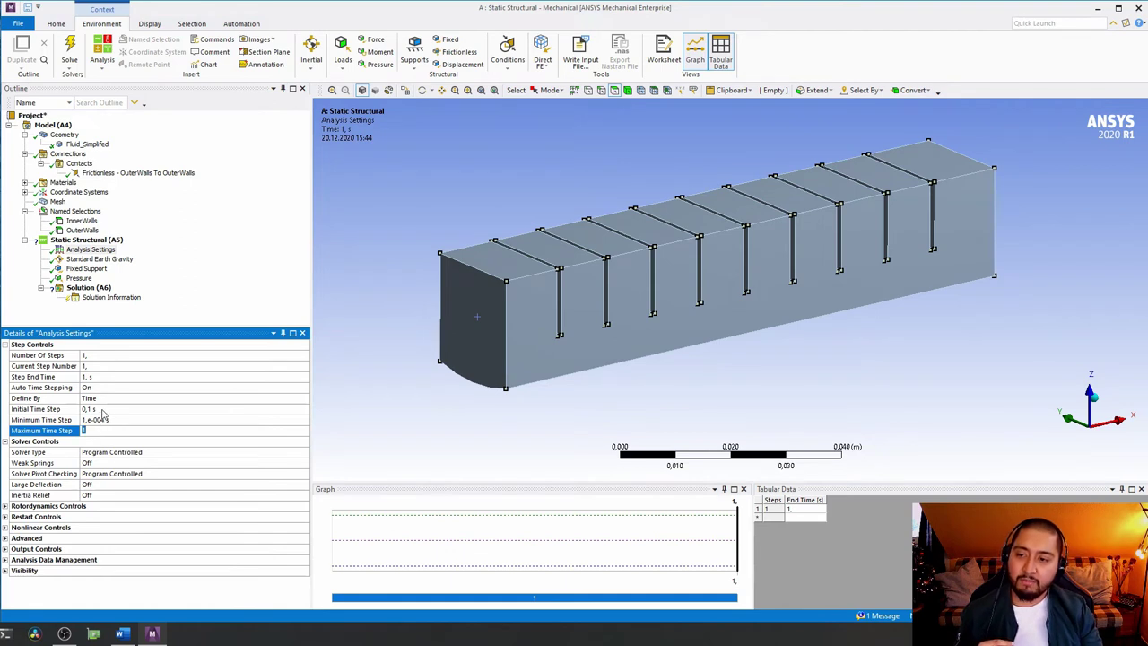
{"action": "left_click", "coordinate": [103, 410]}
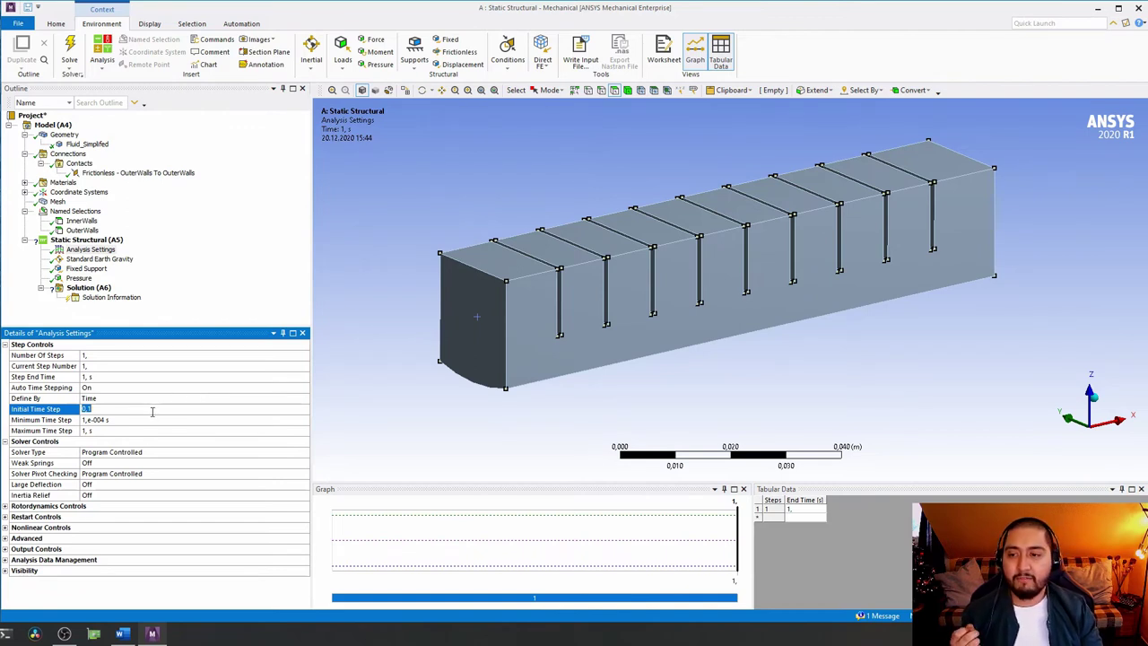
- Turn on Large Deflection in the solver controls of the analysis settings
{"action": "left_click", "coordinate": [99, 444]}
{"action": "left_click", "coordinate": [109, 485]}
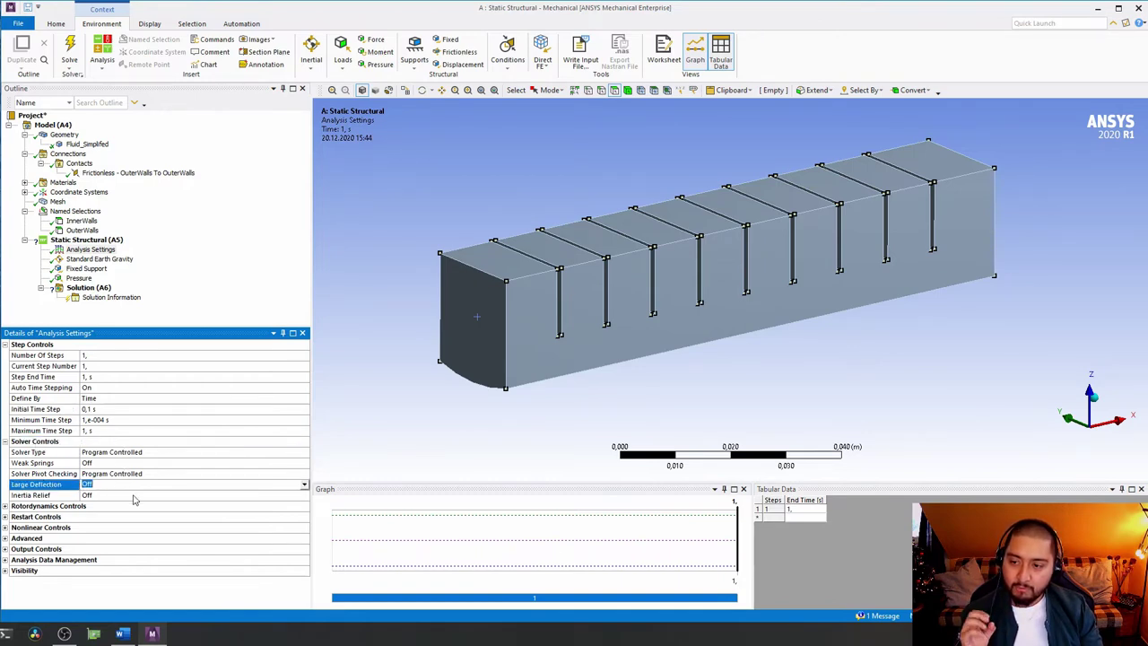
{"action": "left_click", "coordinate": [303, 485]}
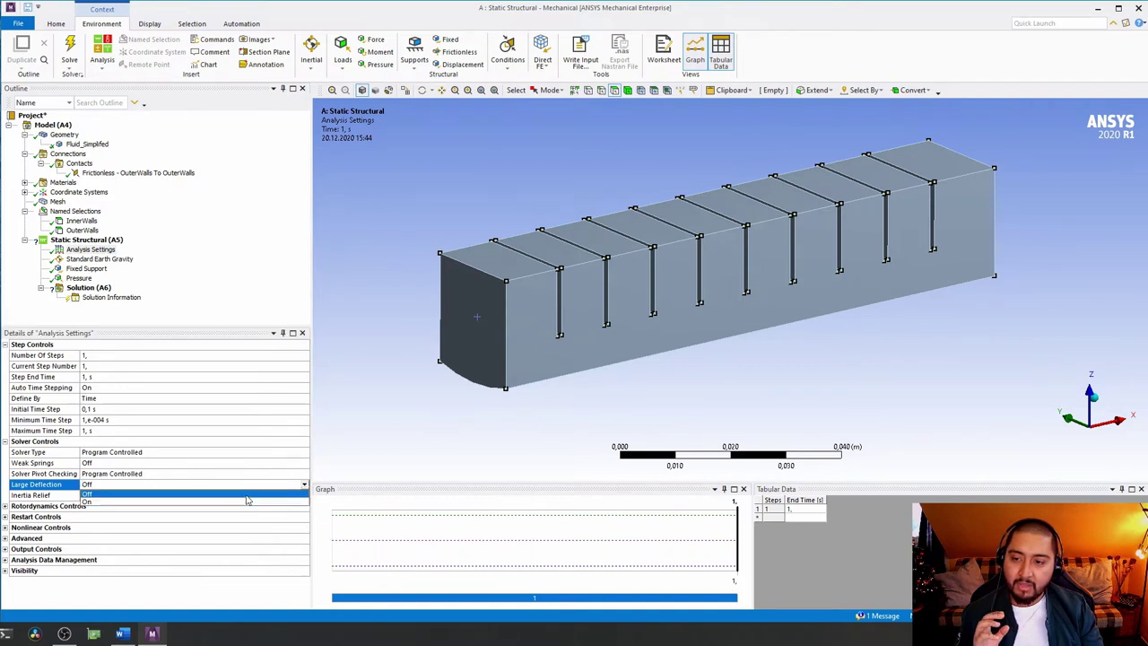
{"action": "left_click", "coordinate": [227, 502]}
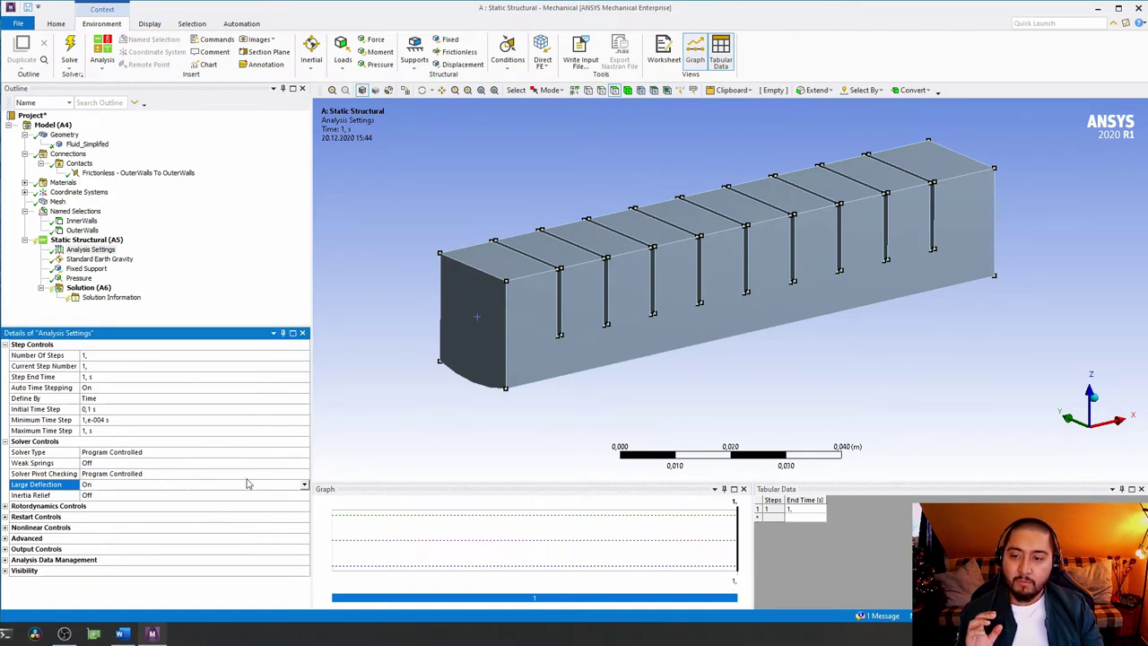
{"action": "left_click", "coordinate": [168, 473]}
{"action": "left_click", "coordinate": [150, 484]}
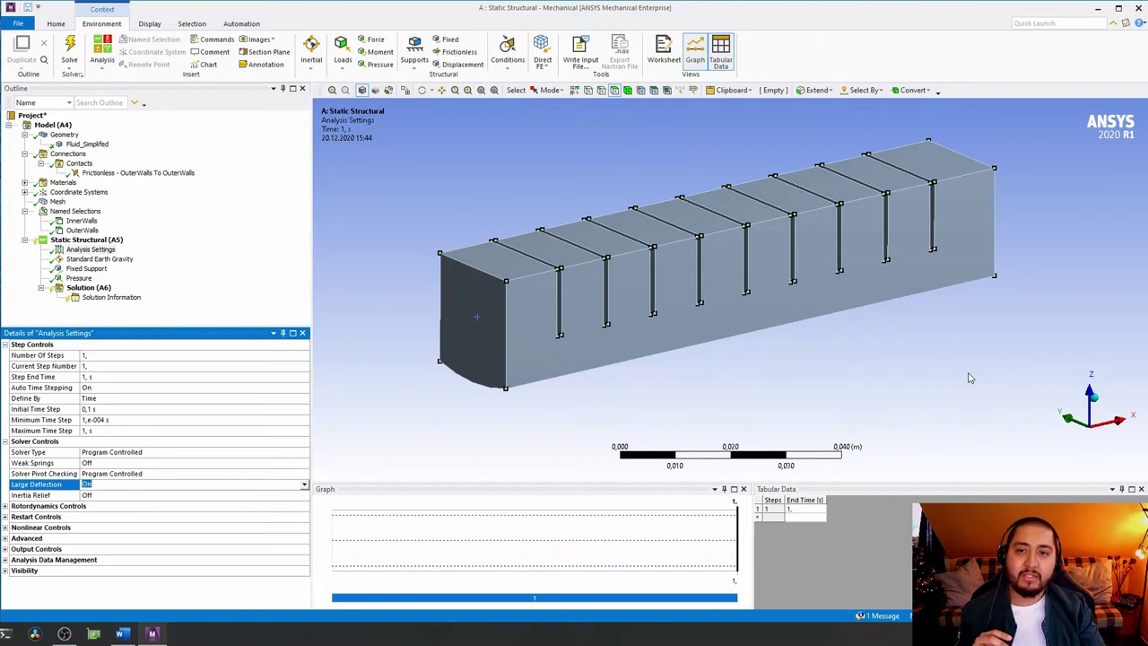
{"action": "left_click", "coordinate": [475, 408]}
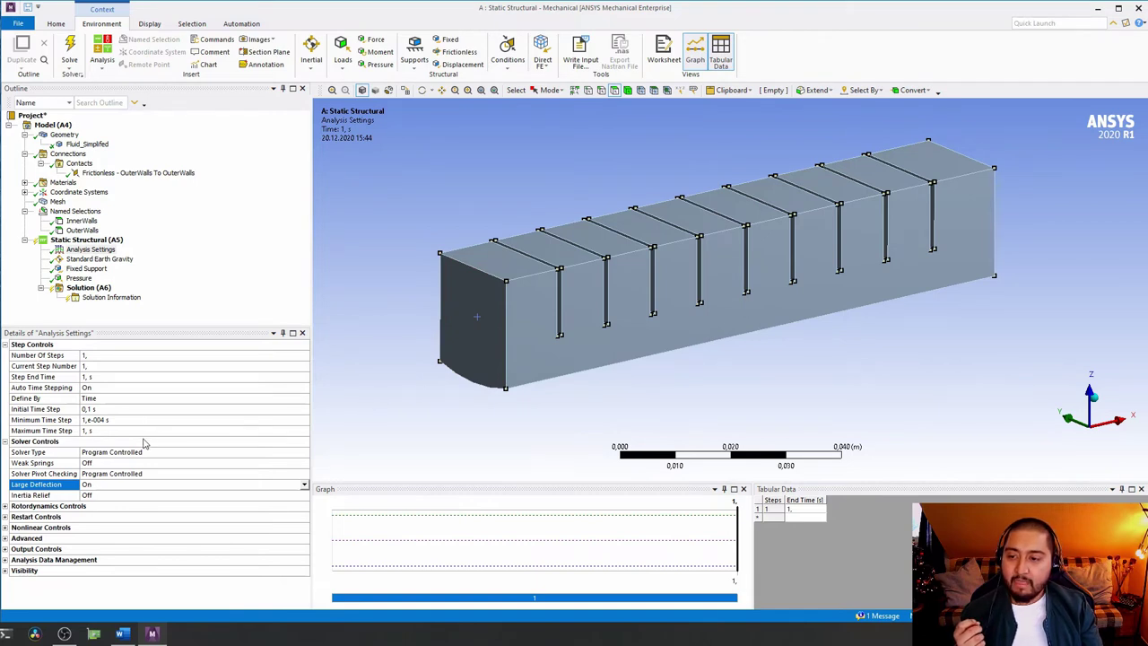
- Look through the rotordynamics, restart, nonlinear, advanced, output and data management options of the analysis settings
{"action": "left_click", "coordinate": [5, 508]}
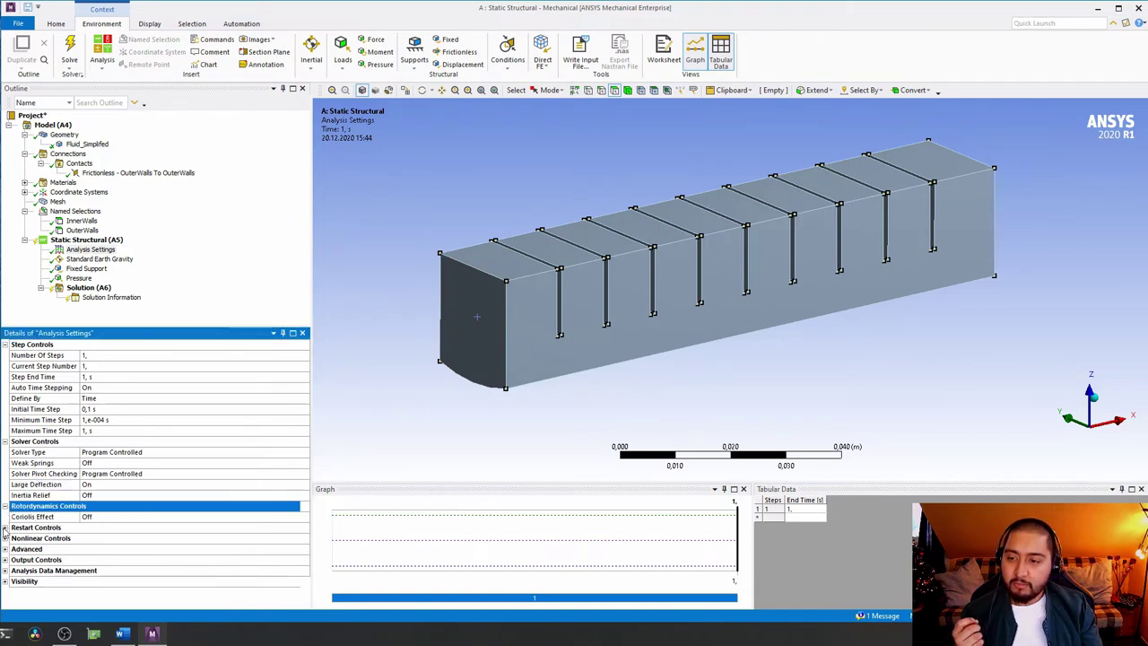
{"action": "left_click", "coordinate": [5, 528]}
{"action": "left_click", "coordinate": [6, 566]}
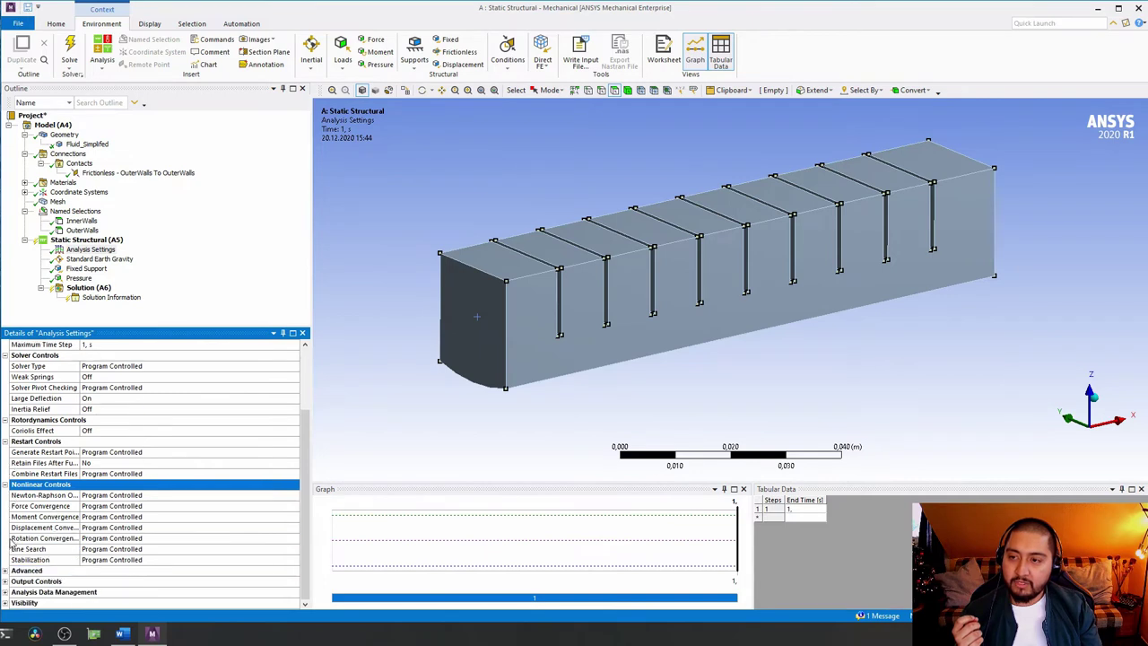
{"action": "left_click", "coordinate": [5, 571]}
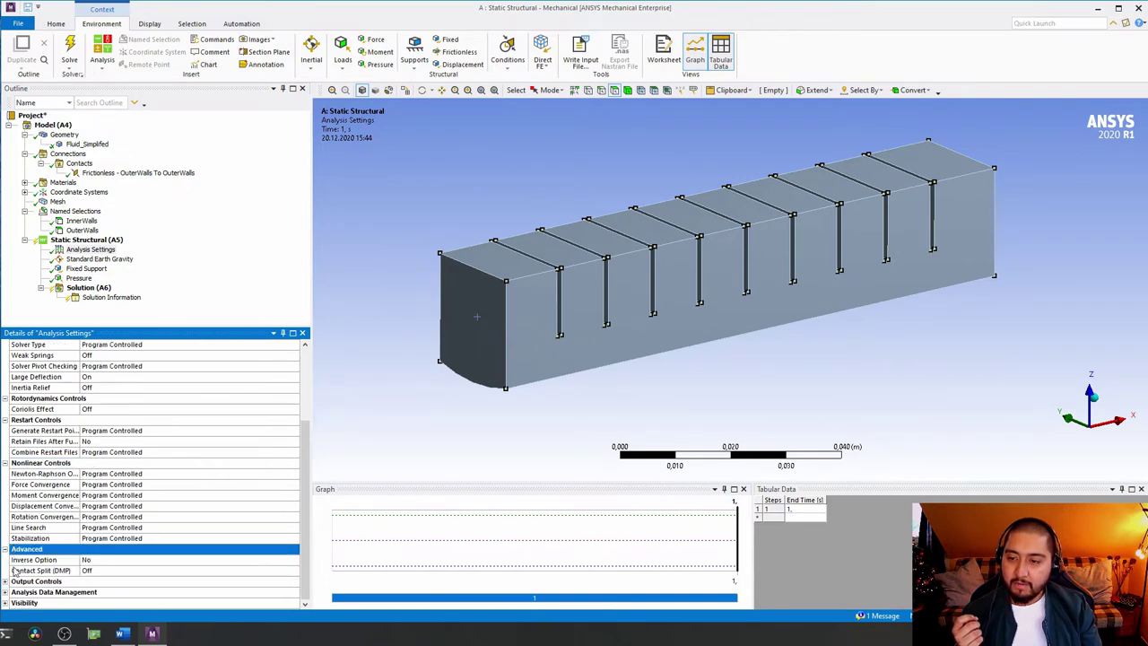
{"action": "left_click", "coordinate": [6, 603]}
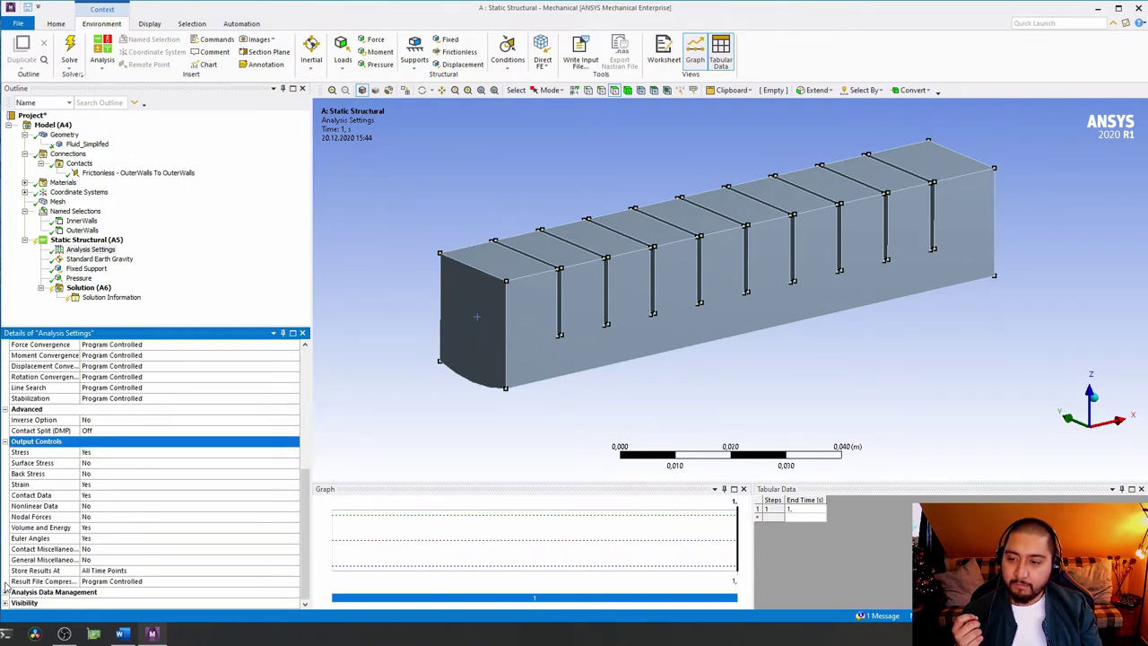
{"action": "left_click", "coordinate": [6, 592]}
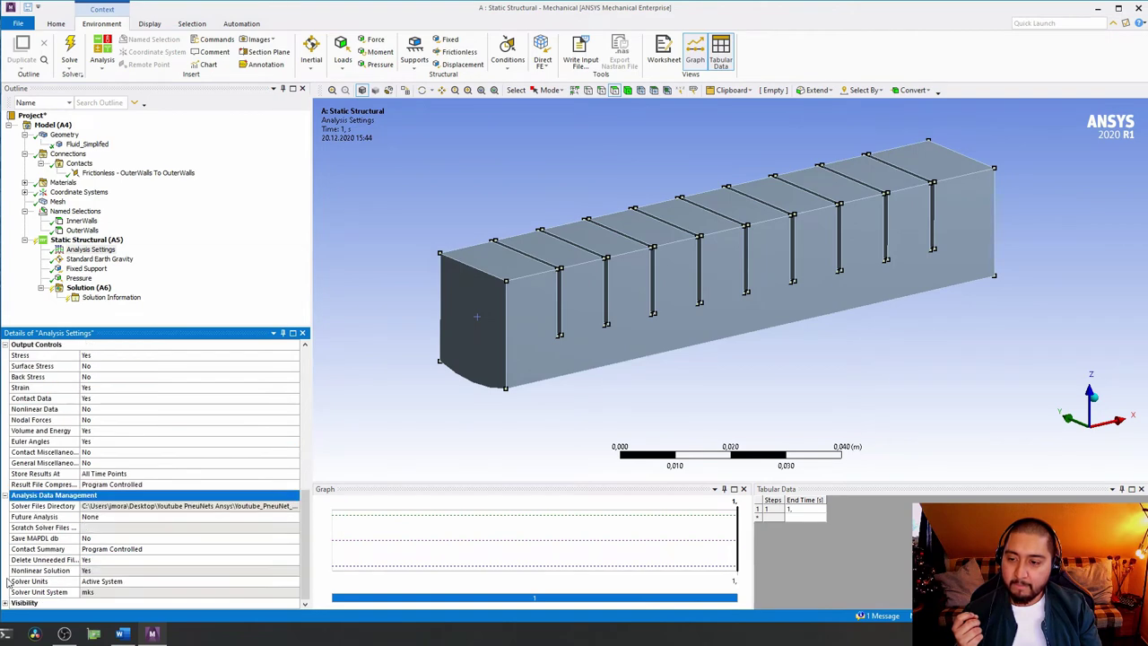
{"action": "scroll", "coordinate": [7, 581], "scroll_direction": "up", "scroll_amount": 7}
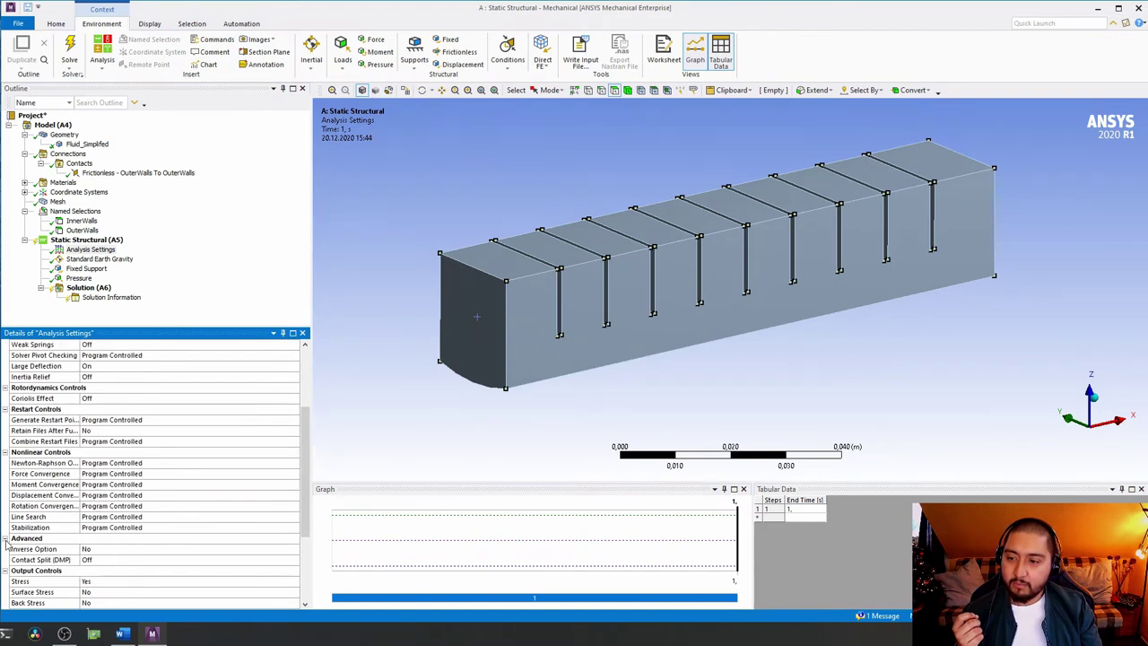
{"action": "left_click", "coordinate": [5, 538]}
{"action": "left_click", "coordinate": [6, 549]}
{"action": "left_click", "coordinate": [5, 559]}
{"action": "left_click", "coordinate": [7, 491]}
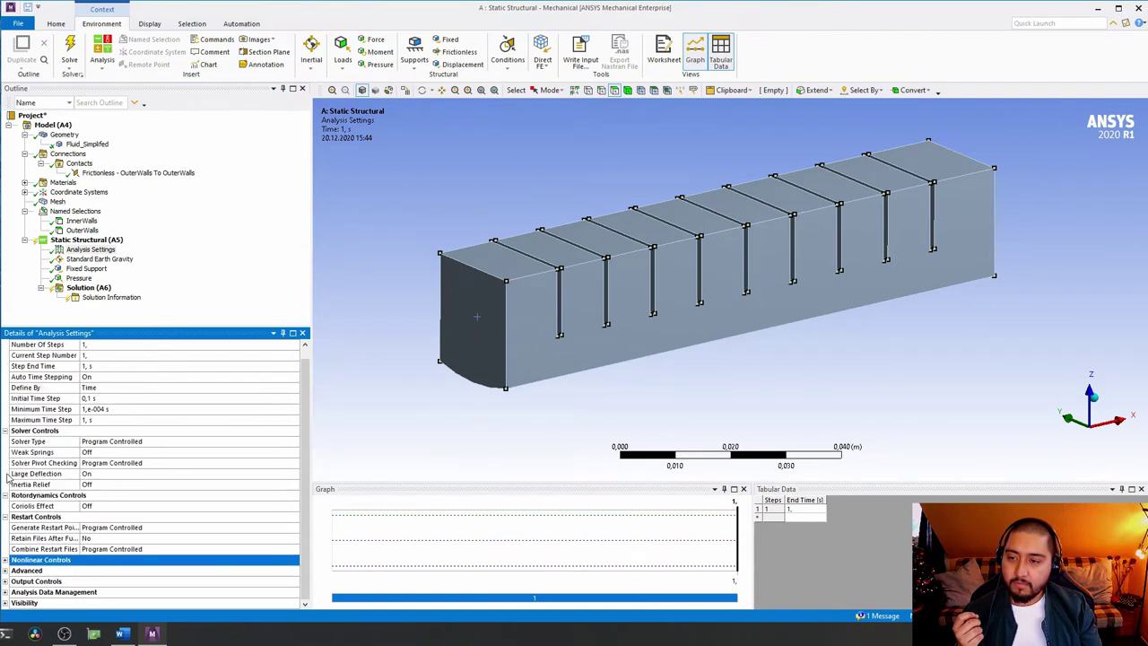
- Collapse the rotordynamics, restart and nonlinear control sections of the analysis settings and save the project
{"action": "left_click", "coordinate": [5, 494]}
{"action": "left_click", "coordinate": [5, 517]}
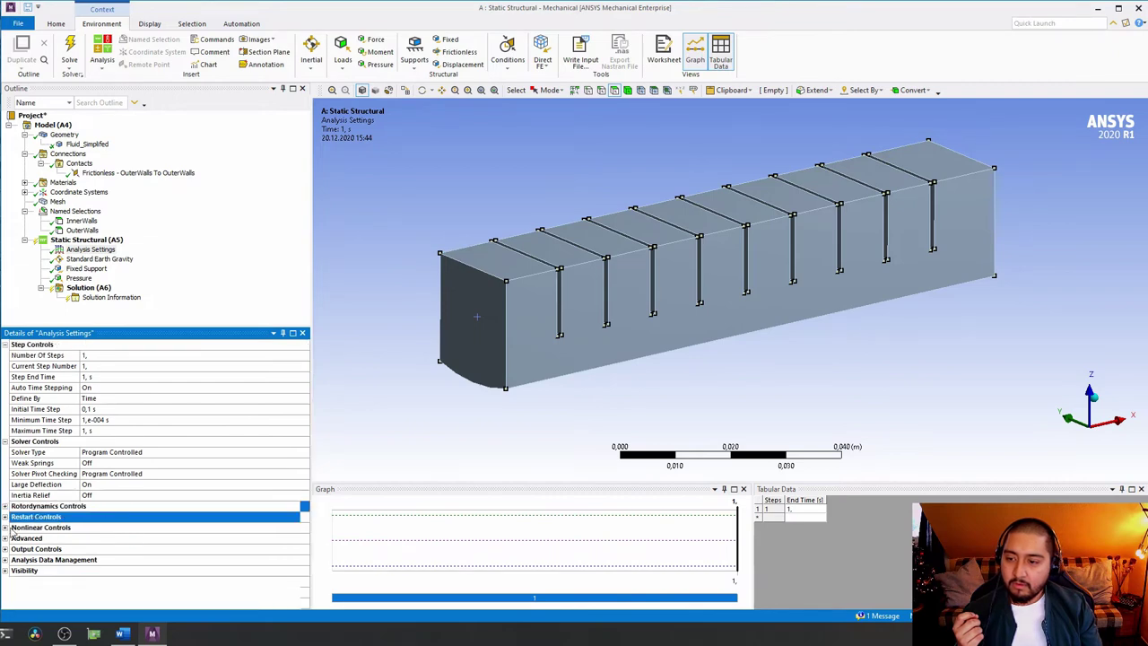
{"action": "left_click", "coordinate": [6, 527]}
{"action": "left_click", "coordinate": [5, 527]}
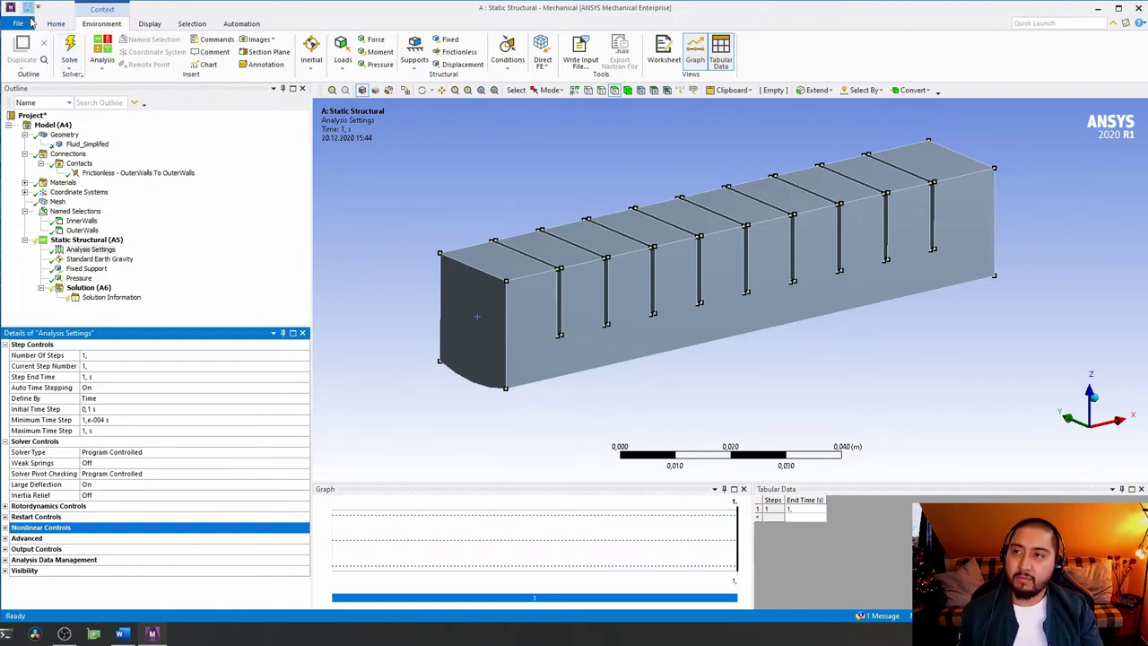
{"action": "left_click", "coordinate": [124, 137]}
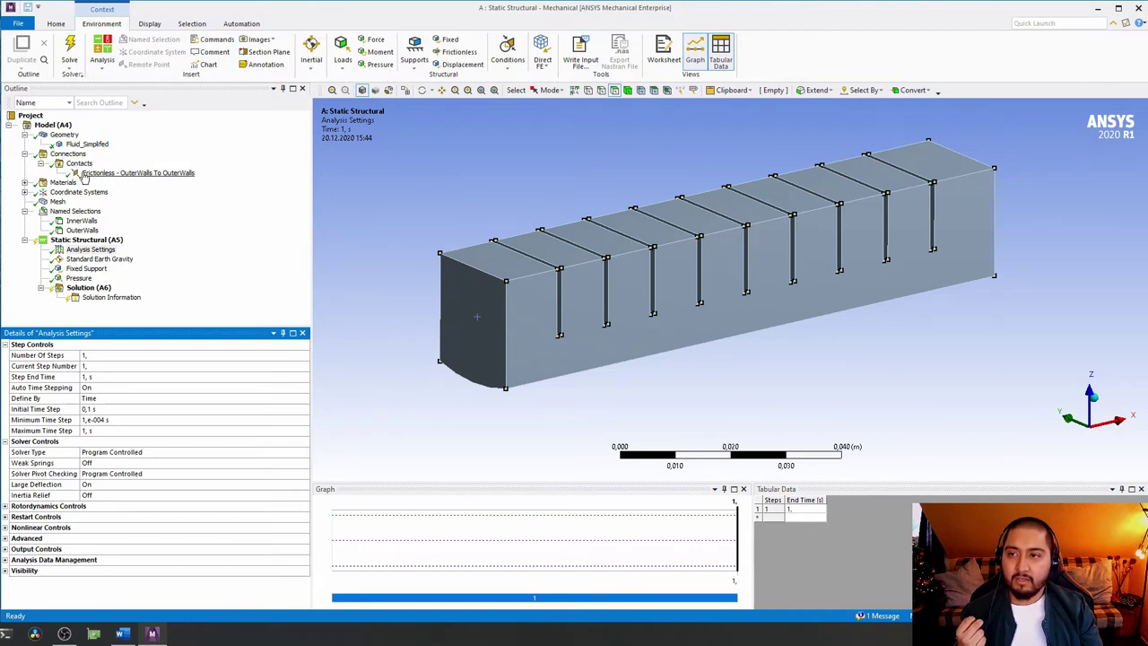
- Review the mesh, the InnerWalls named selection, the analysis settings, and the gravity, fixed support and pressure definitions
{"action": "left_click", "coordinate": [62, 202]}
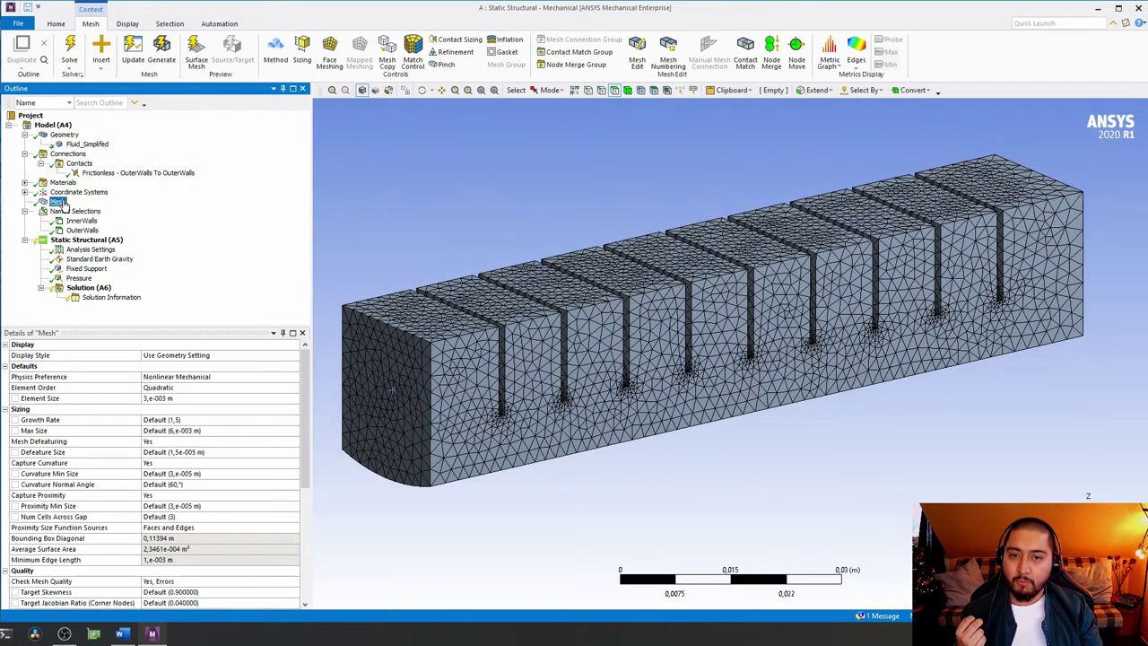
{"action": "left_click", "coordinate": [87, 222]}
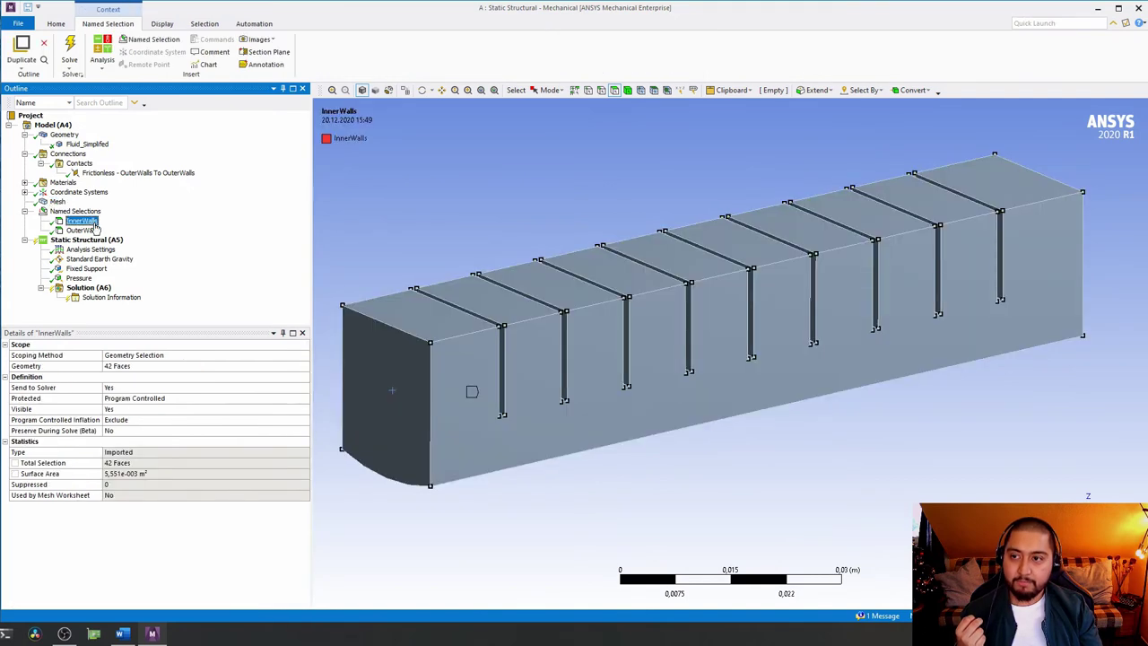
{"action": "left_click", "coordinate": [85, 250]}
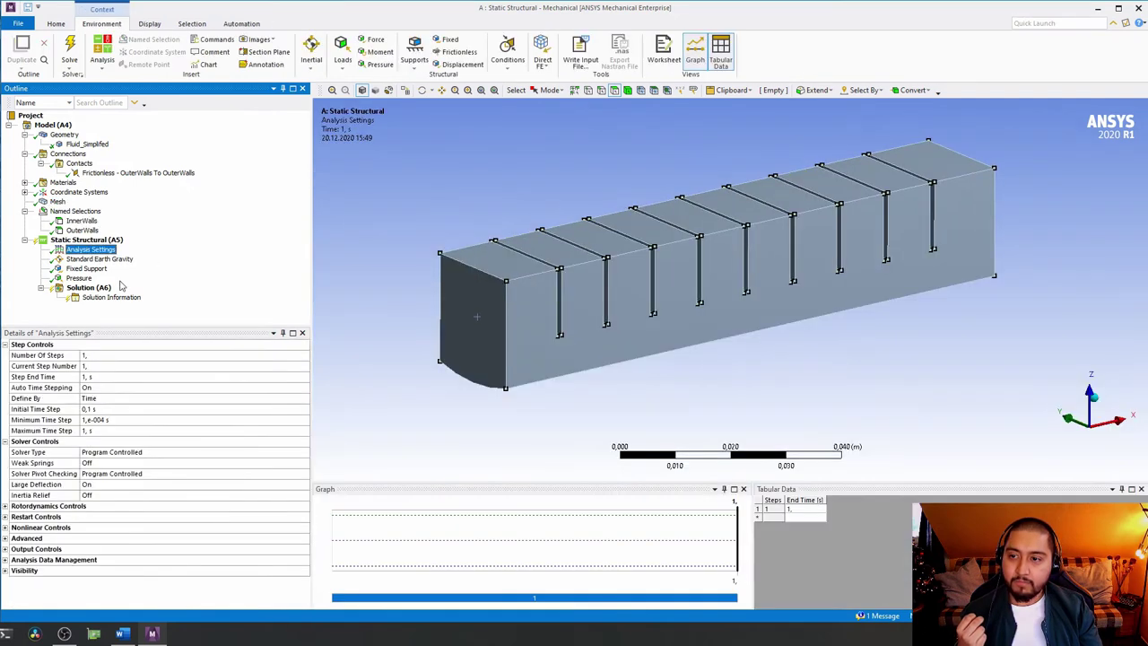
{"action": "left_click", "coordinate": [103, 260]}
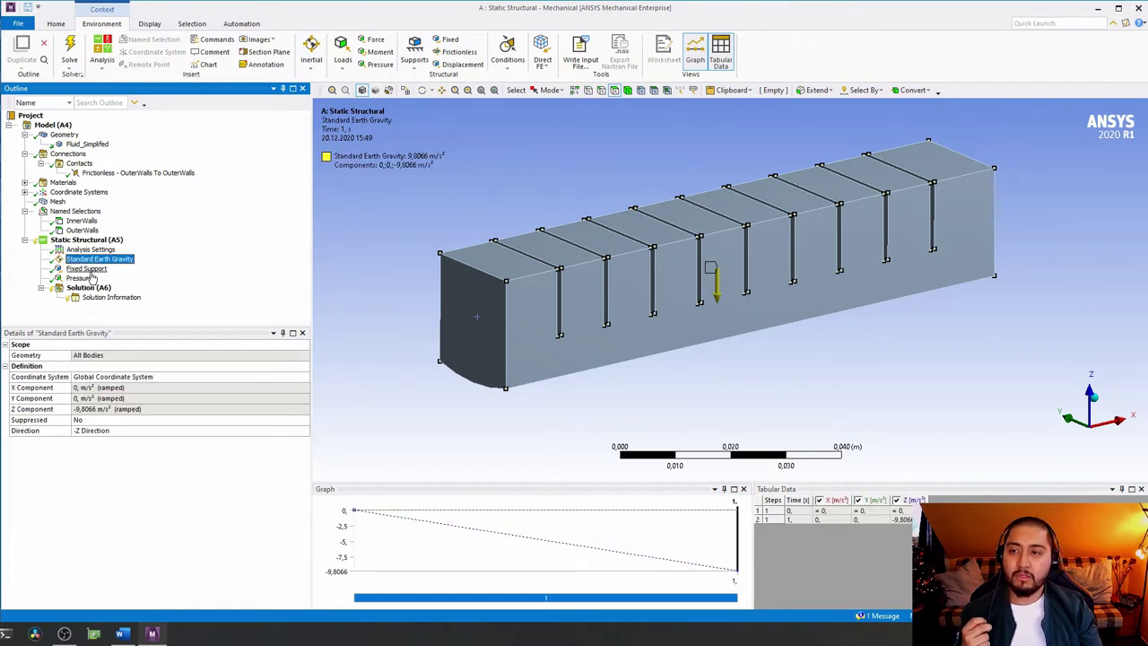
{"action": "left_click", "coordinate": [90, 269]}
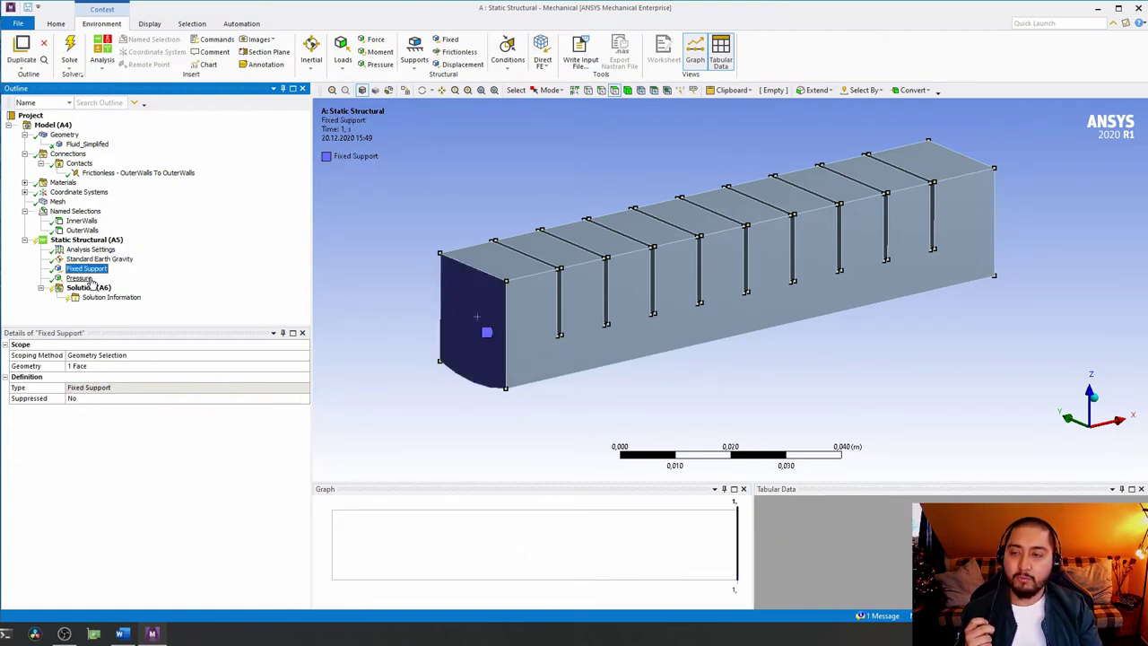
{"action": "left_click", "coordinate": [88, 278]}
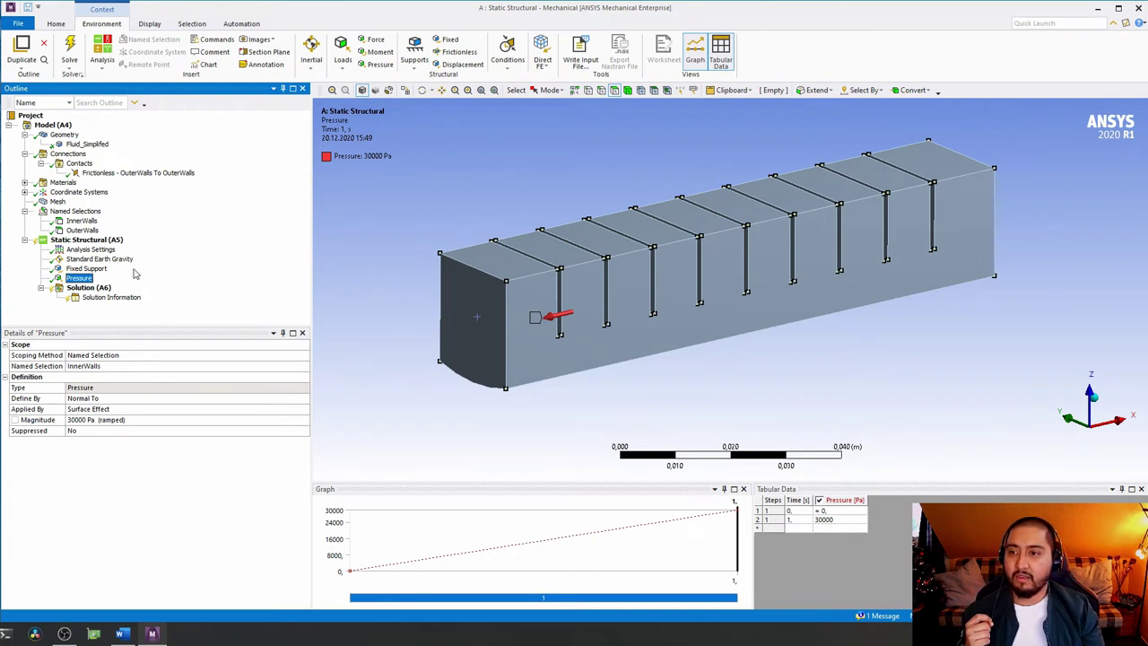
- In the advanced solve process settings for My Computer, set the maximum number of utilized cores to 36
{"action": "left_click", "coordinate": [89, 288]}
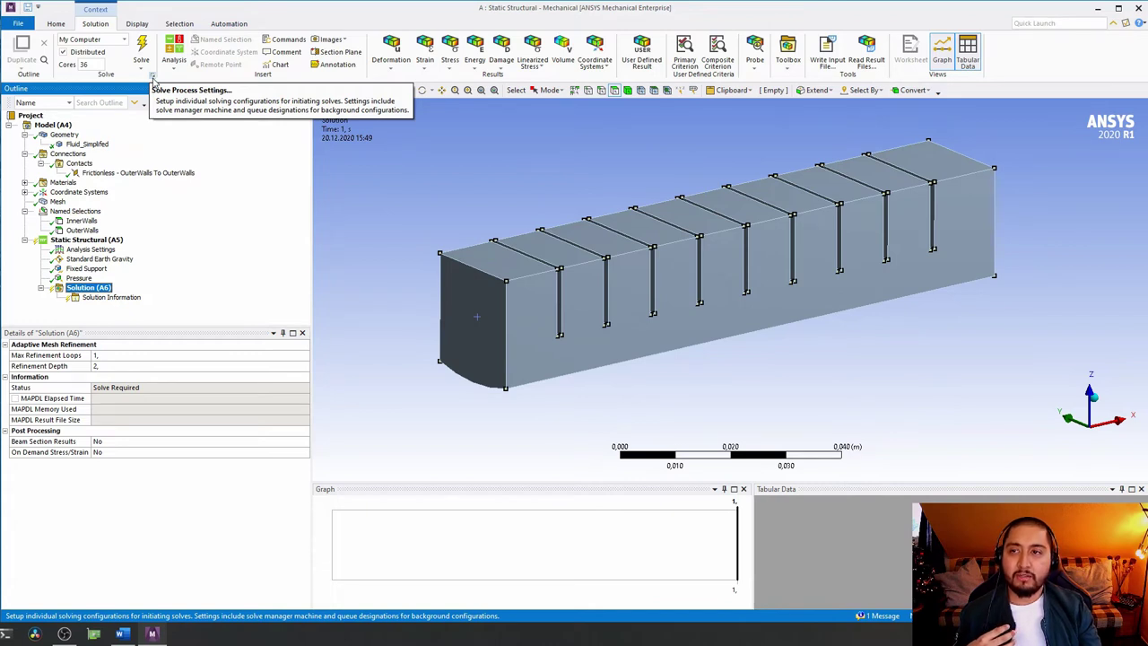
{"action": "left_click", "coordinate": [152, 77]}
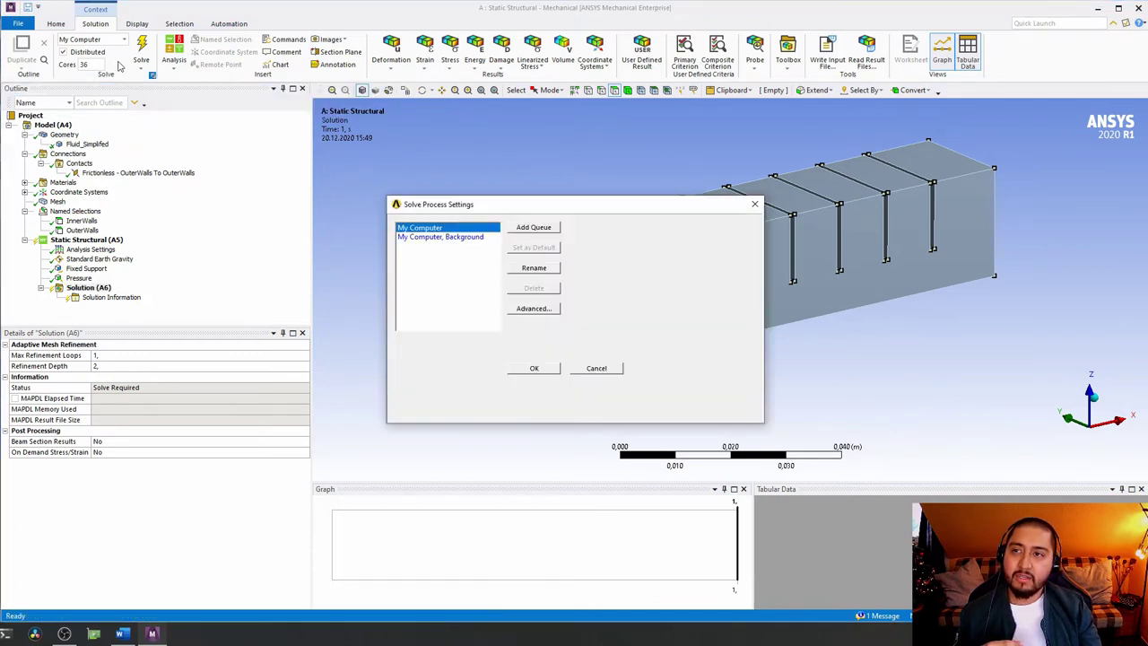
{"action": "key", "text": "Escape"}
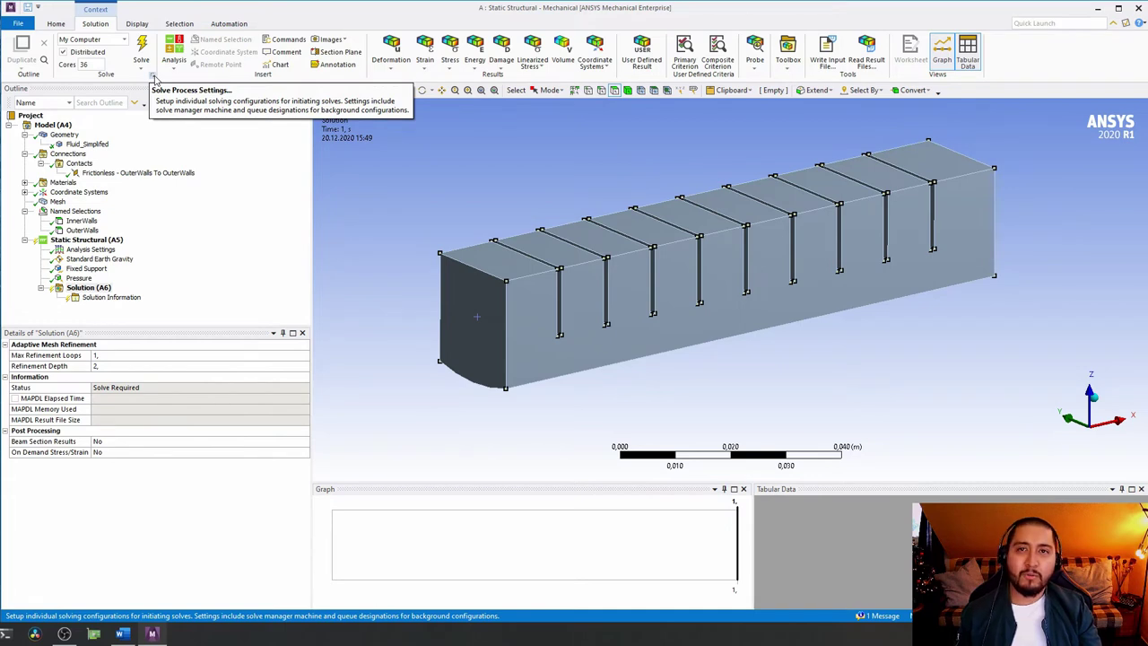
{"action": "left_click", "coordinate": [152, 75]}
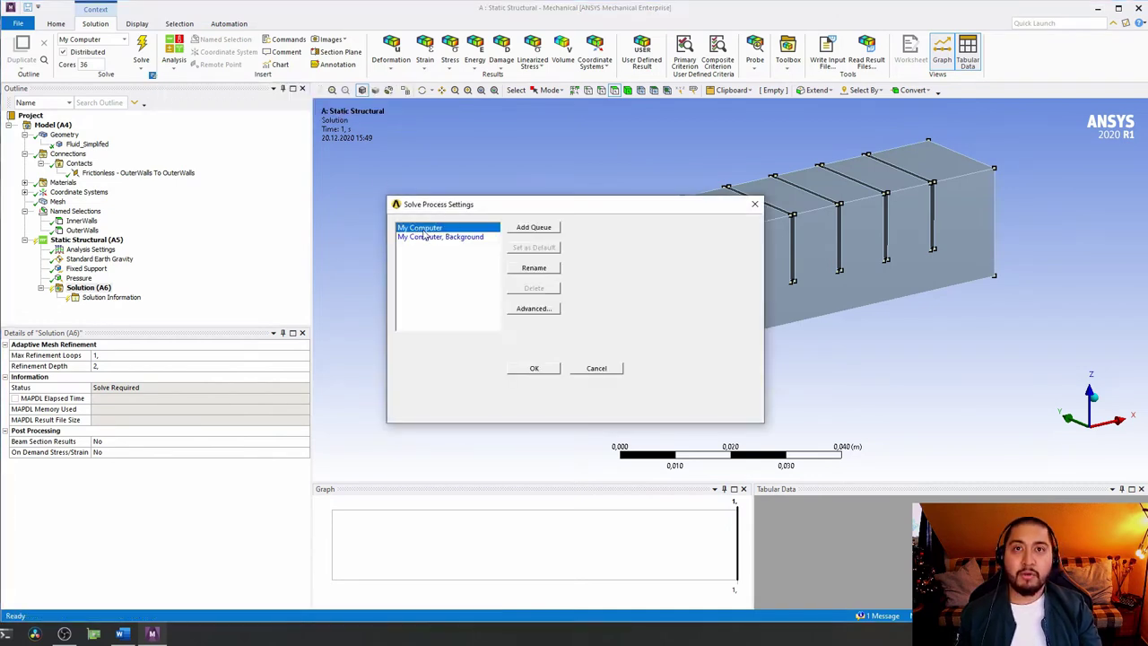
{"action": "left_click", "coordinate": [533, 308]}
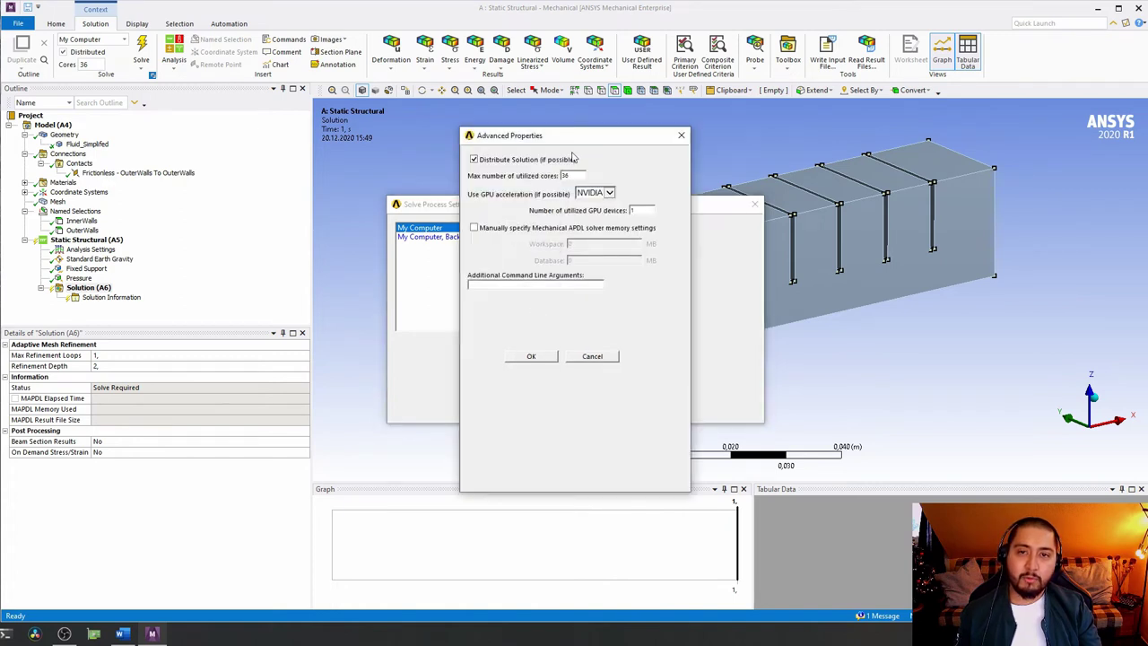
{"action": "left_click_drag", "start_coordinate": [569, 139], "coordinate": [878, 161]}
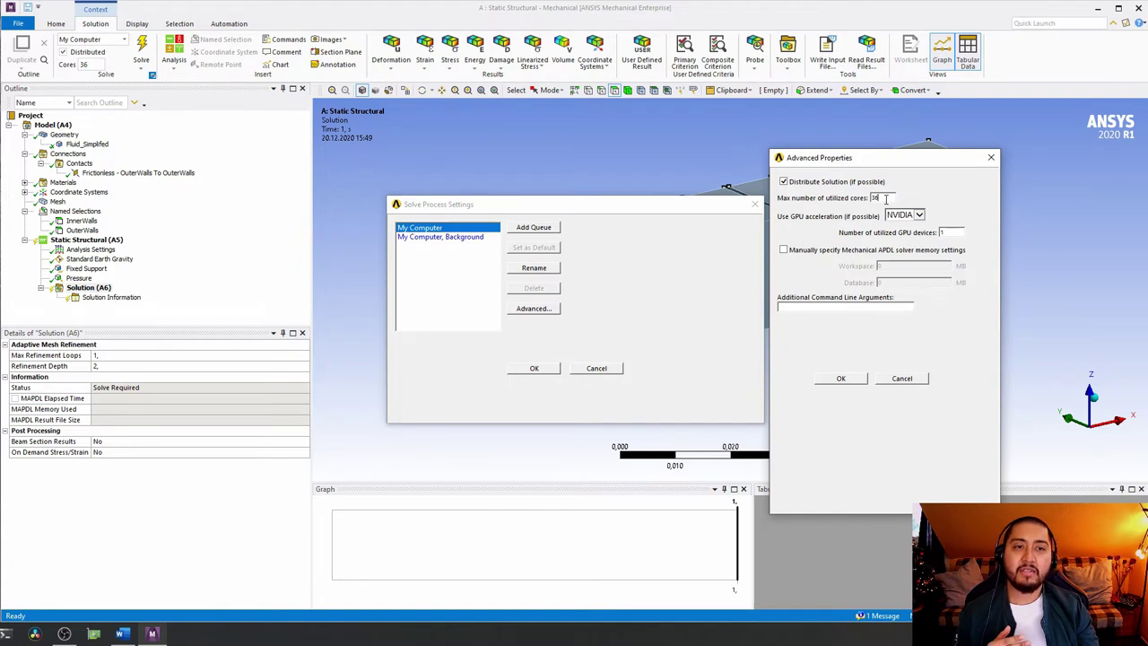
{"action": "left_click_drag", "start_coordinate": [886, 198], "coordinate": [872, 200]}
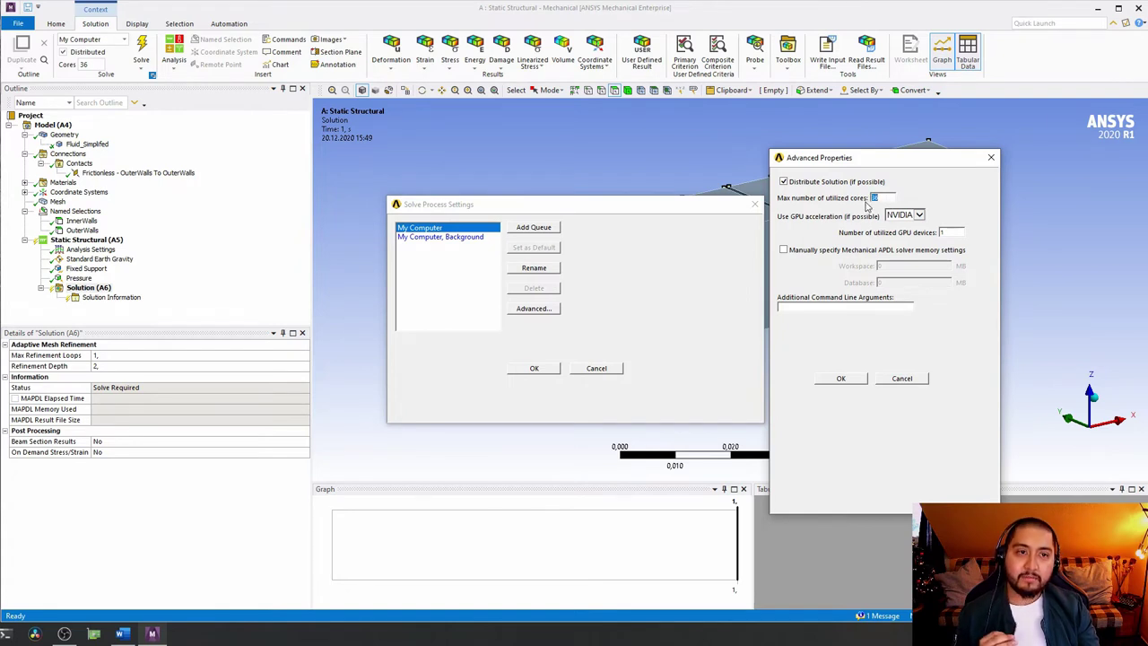
{"action": "type", "text": "36"}
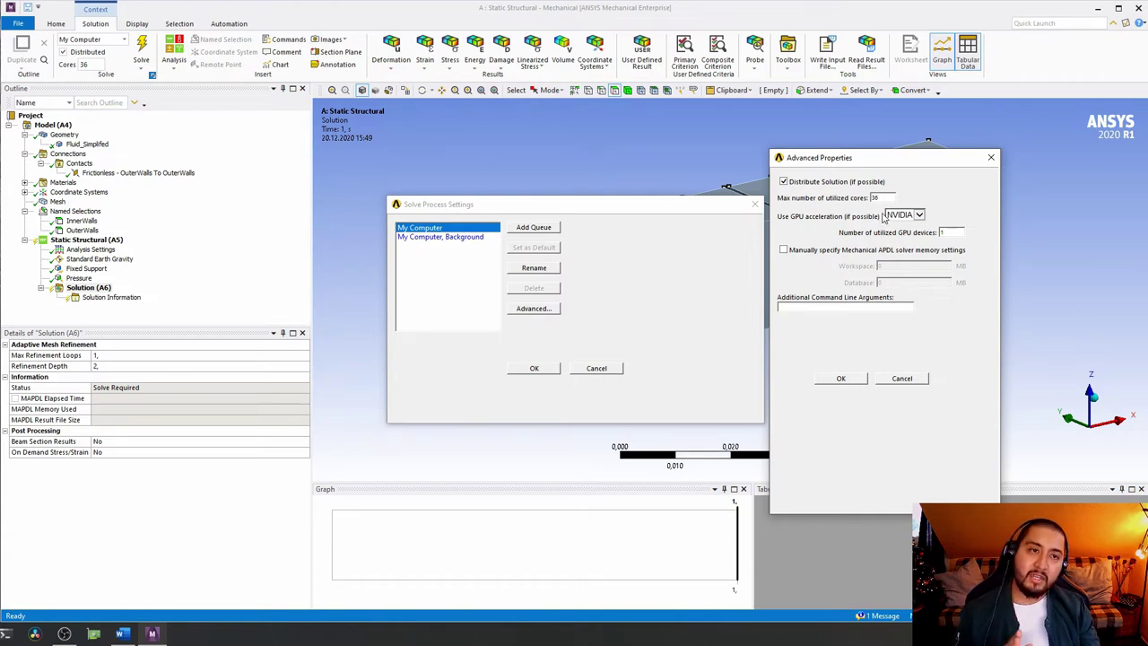
- Examine the computer's processor cores in the Windows Task Manager performance view and close it
{"action": "right_click", "coordinate": [683, 636]}
{"action": "left_click", "coordinate": [713, 583]}
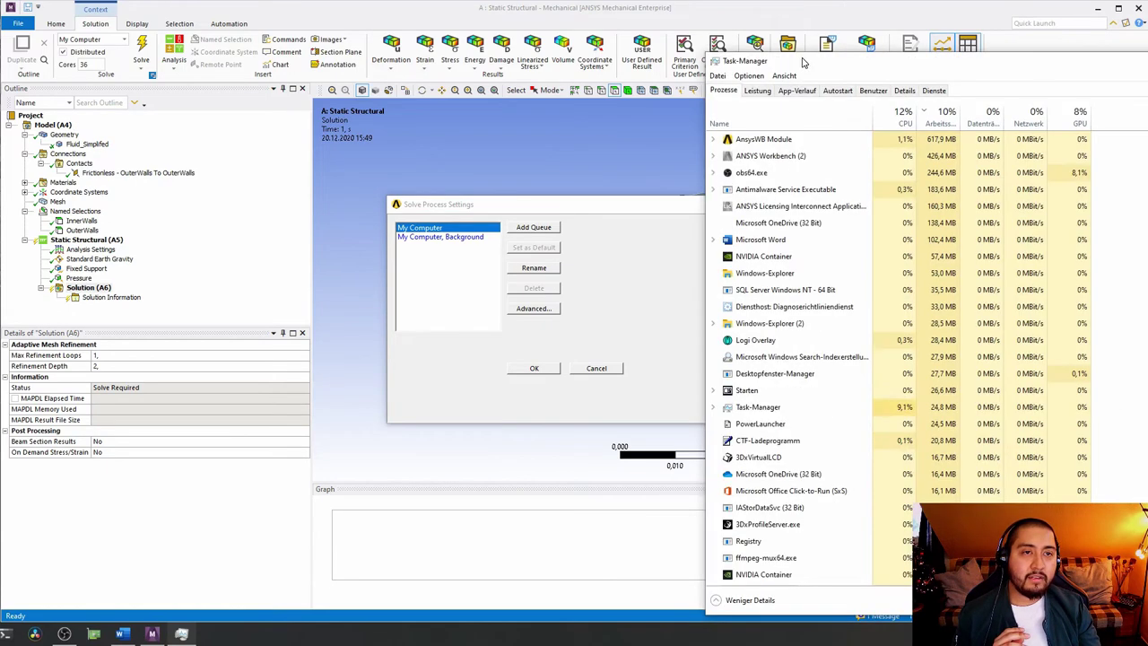
{"action": "left_click", "coordinate": [762, 91]}
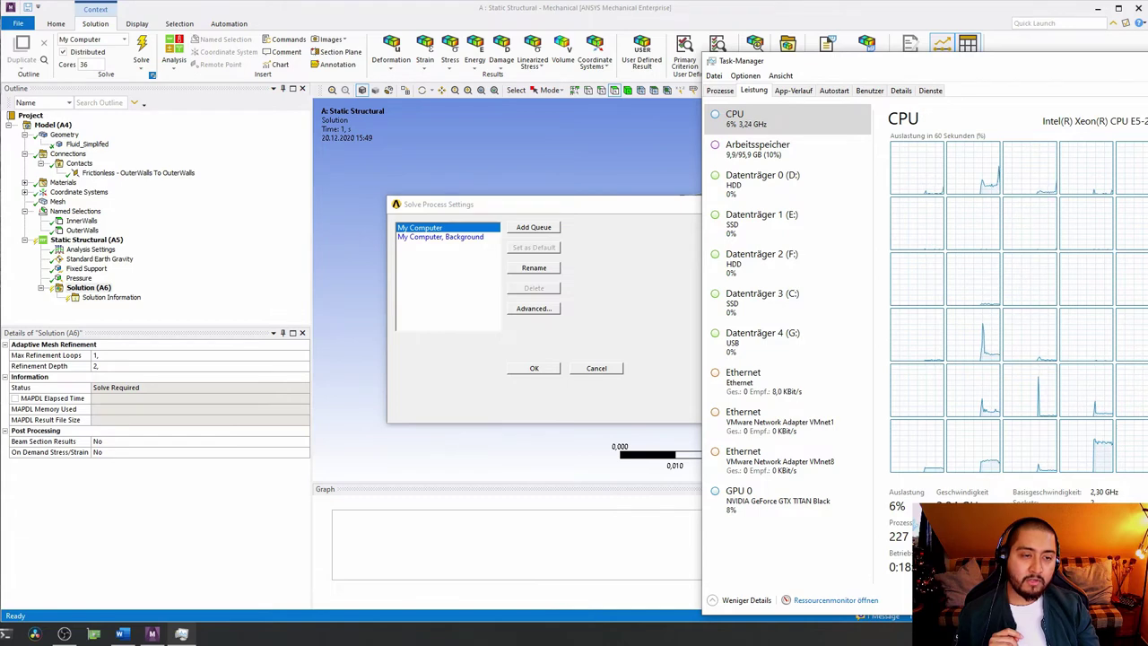
{"action": "key", "text": "alt+F4"}
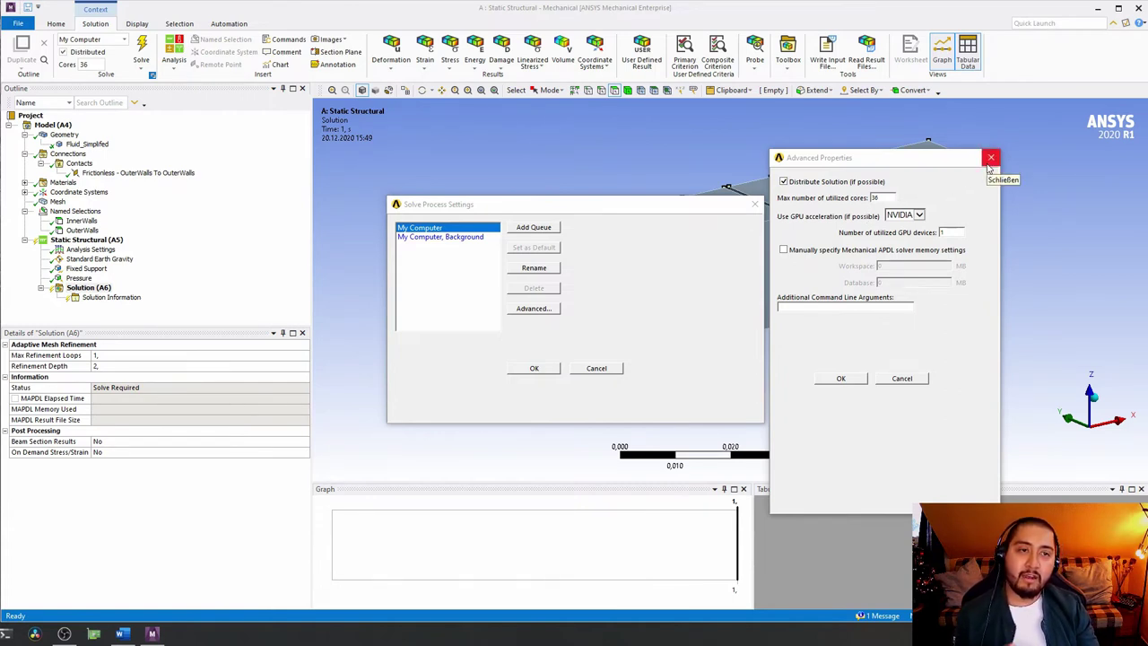
- Choose NVIDIA GPU acceleration and confirm both the advanced properties and the solve process settings
{"action": "left_click", "coordinate": [918, 215]}
{"action": "left_click", "coordinate": [957, 215]}
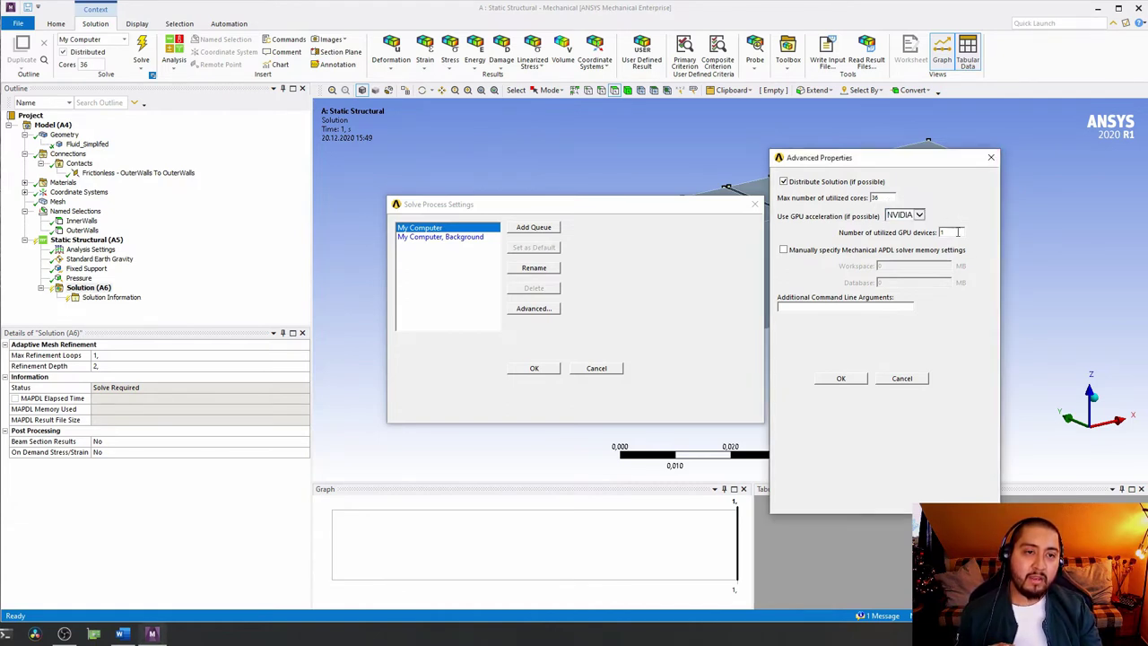
{"action": "left_click", "coordinate": [859, 380]}
{"action": "left_click", "coordinate": [547, 373]}
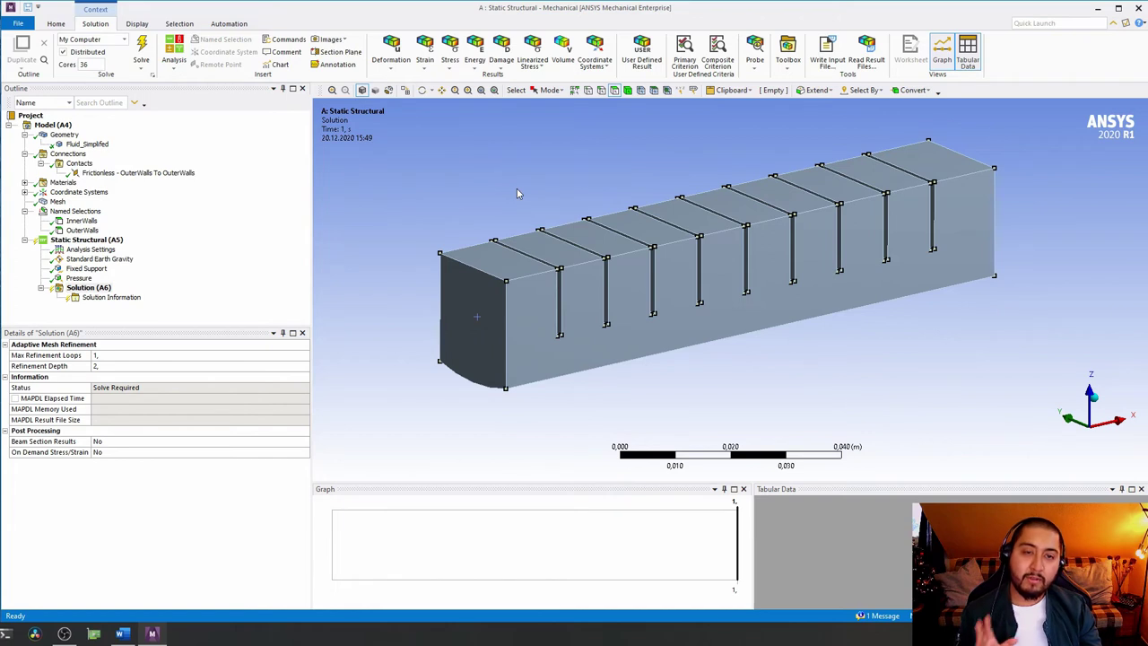
{"action": "right_click", "coordinate": [91, 289]}
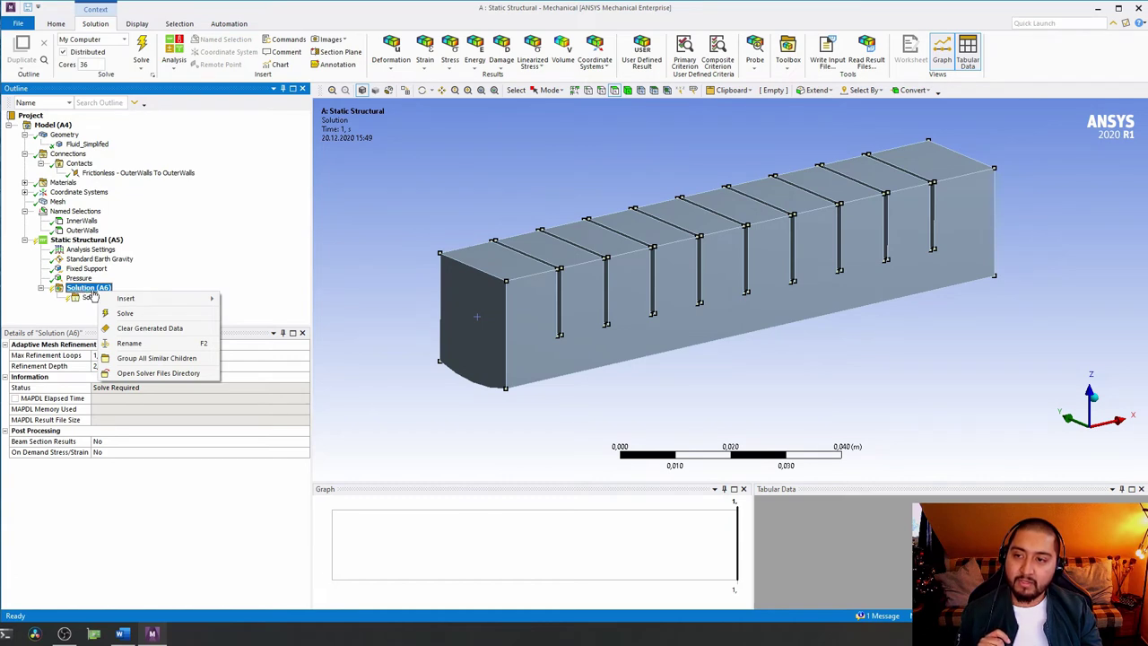
{"action": "mouse_move", "coordinate": [139, 302]}
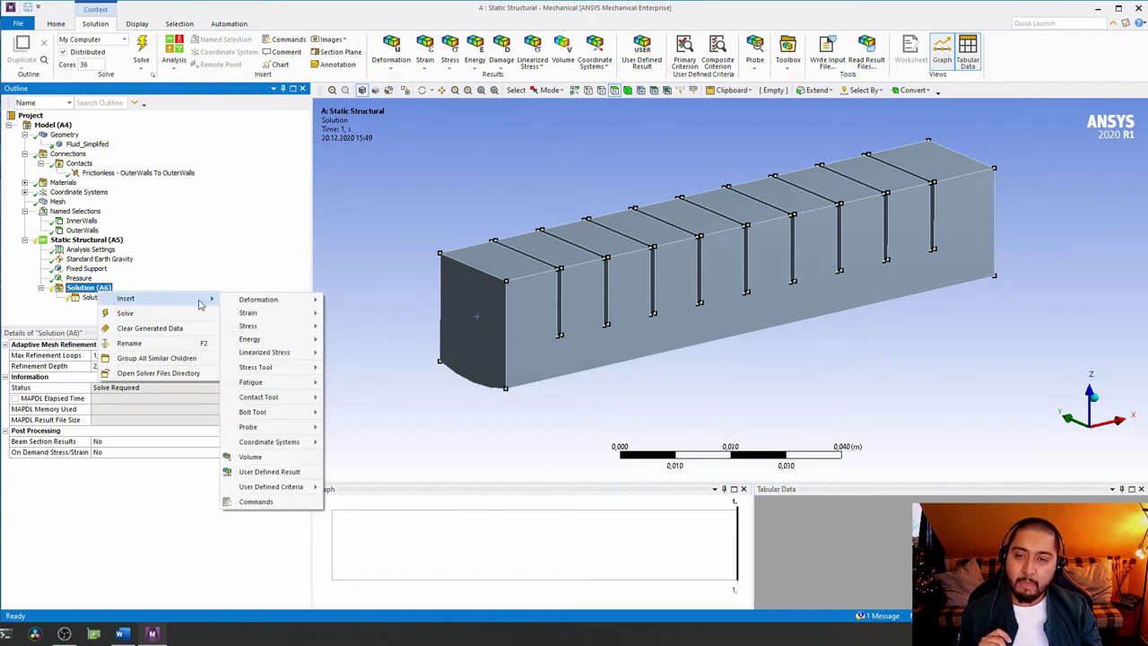
{"action": "left_click", "coordinate": [421, 211]}
{"action": "scroll", "coordinate": [610, 228], "scroll_direction": "up", "scroll_amount": 1}
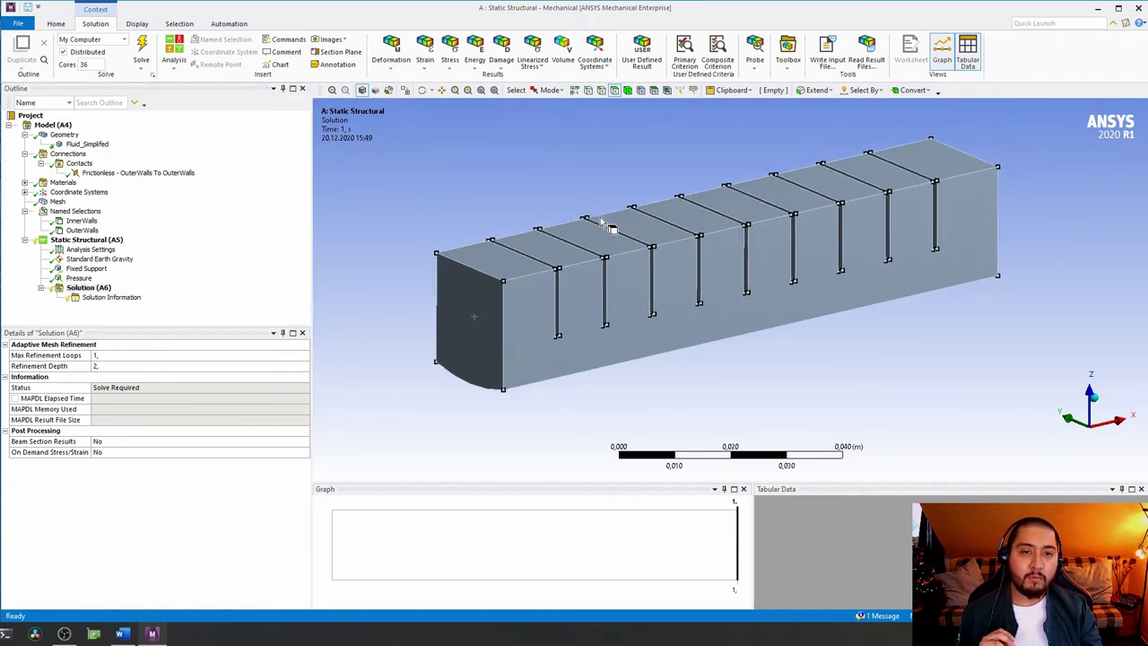
{"action": "middle_click_drag", "start_coordinate": [606, 224], "coordinate": [606, 224]}
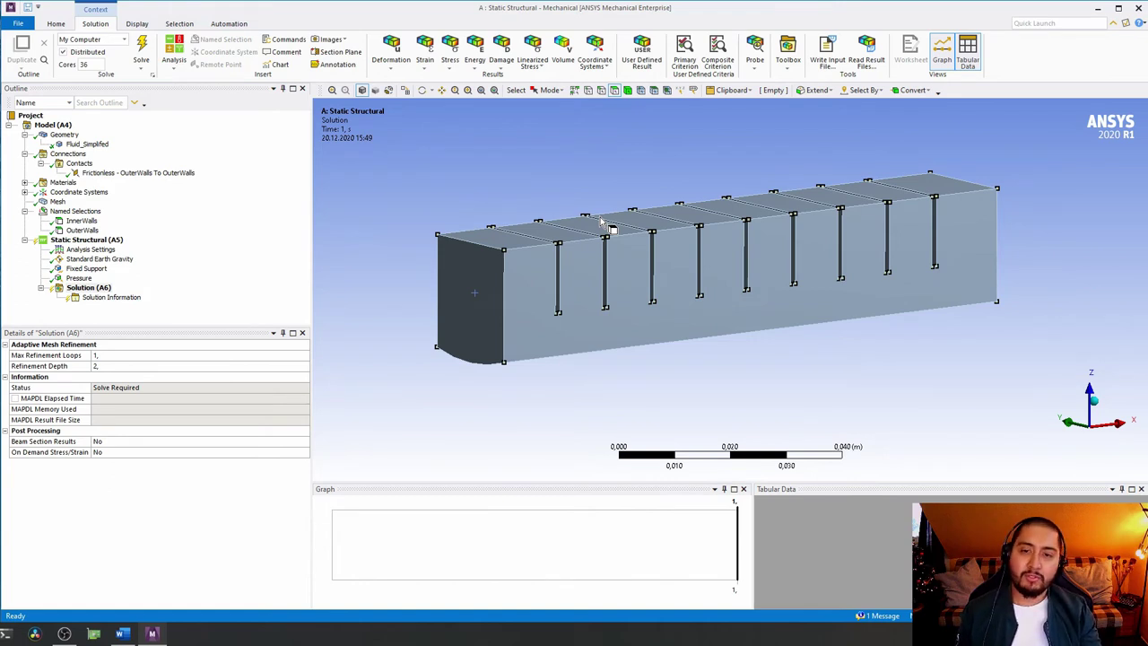
- Add a Total Deformation result for all bodies to the solution and enlarge the outline area
{"action": "right_click", "coordinate": [113, 291]}
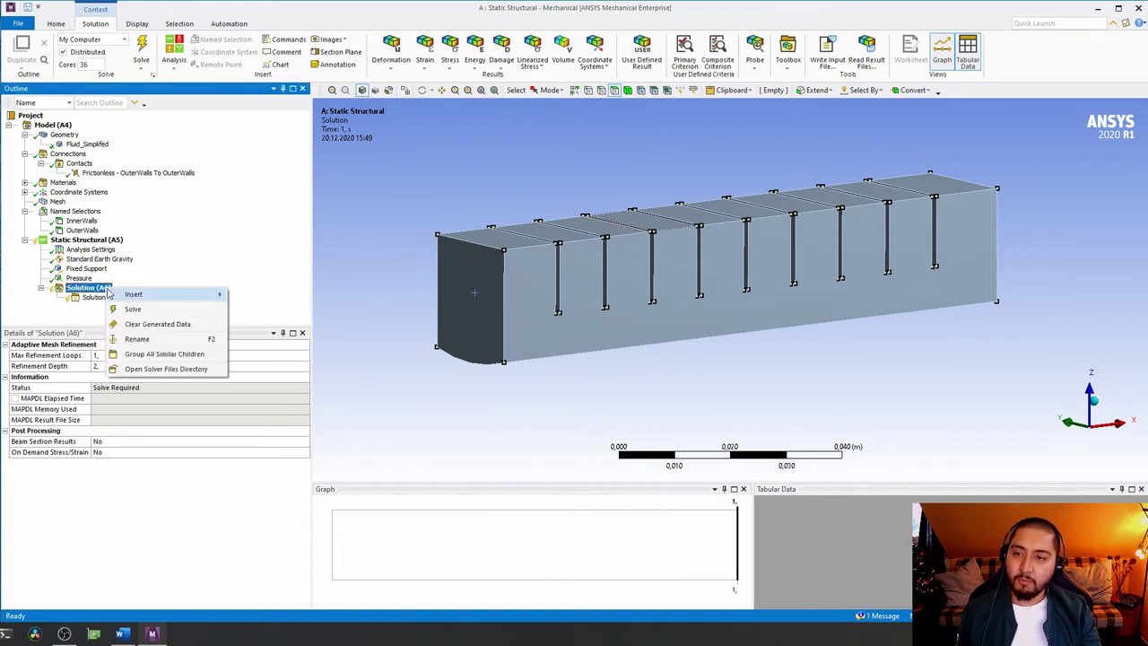
{"action": "mouse_move", "coordinate": [112, 296]}
{"action": "mouse_move", "coordinate": [273, 300]}
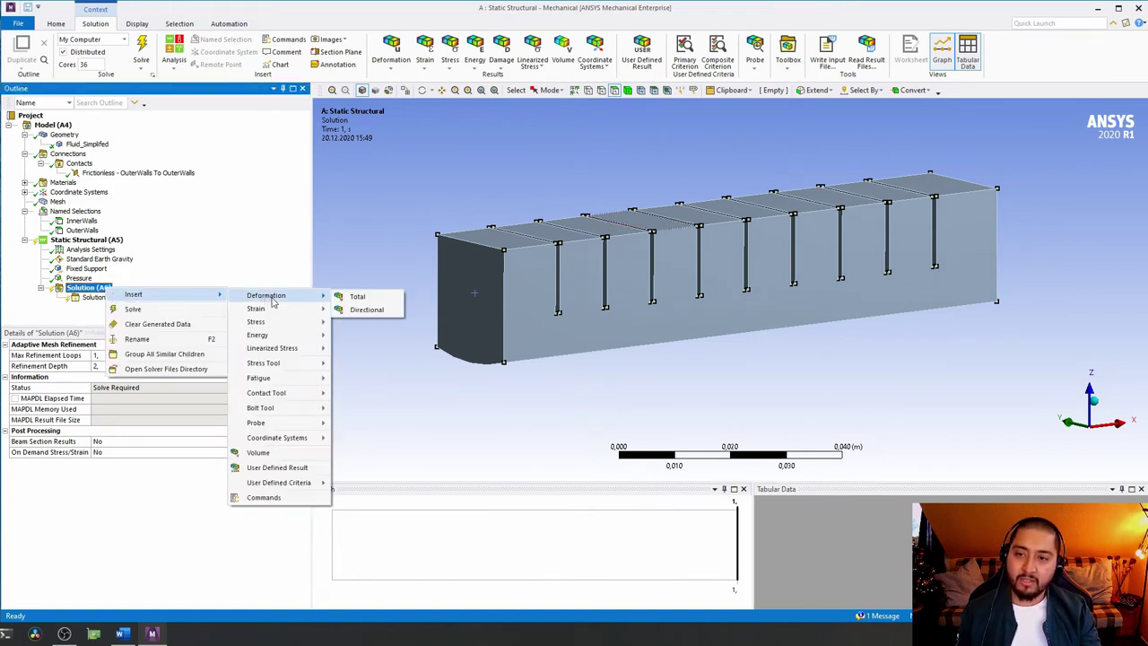
{"action": "left_click", "coordinate": [339, 301]}
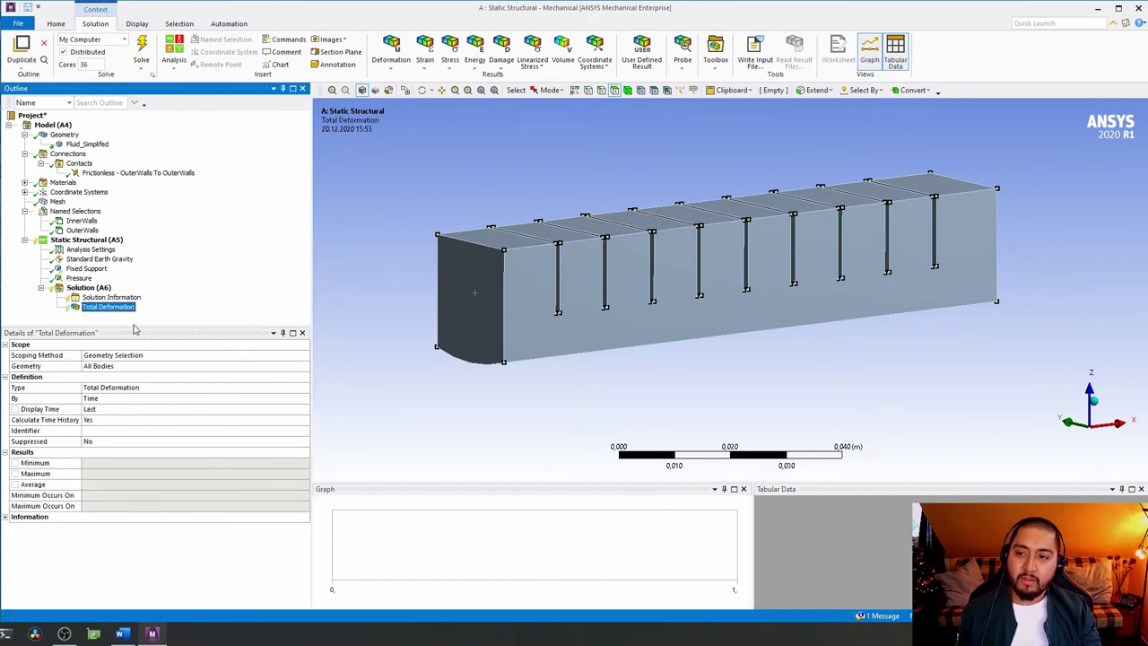
{"action": "left_click_drag", "start_coordinate": [133, 326], "coordinate": [134, 360]}
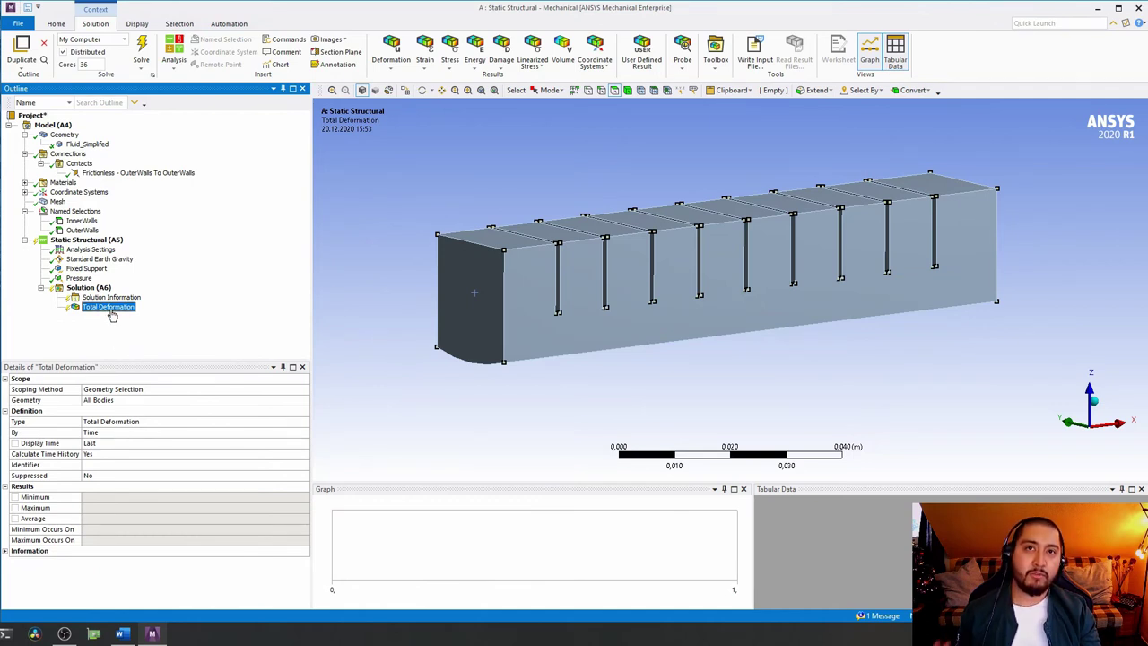
- Add an Equivalent (von-Mises) elastic strain result to the solution
{"action": "right_click", "coordinate": [92, 288]}
{"action": "mouse_move", "coordinate": [208, 296]}
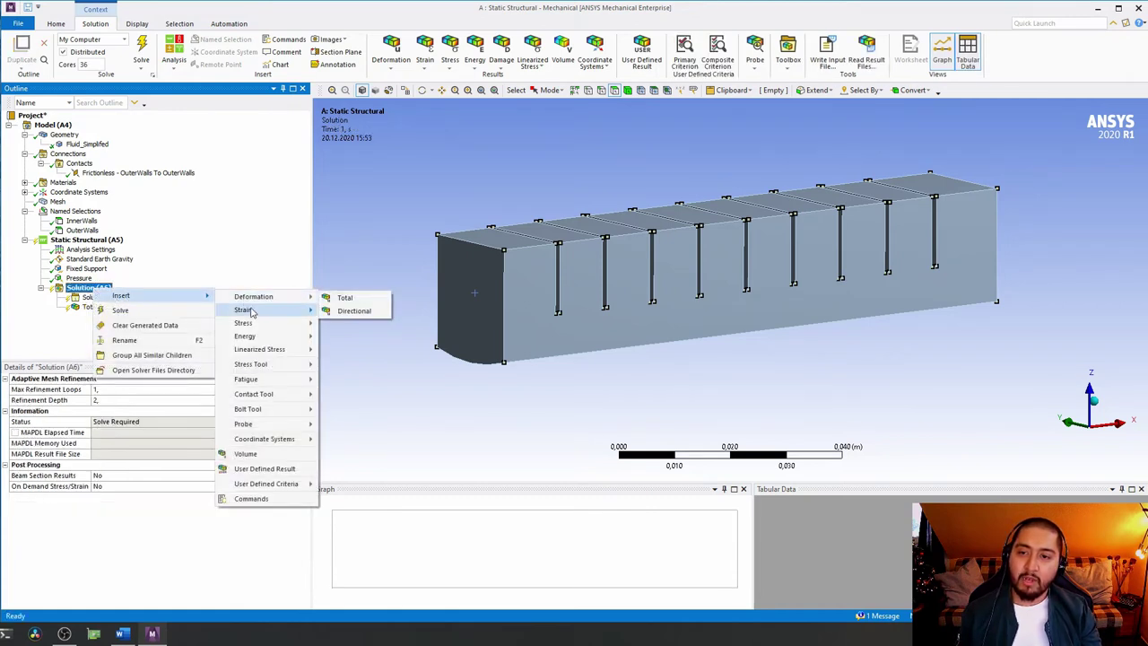
{"action": "mouse_move", "coordinate": [296, 310]}
{"action": "left_click", "coordinate": [340, 314]}
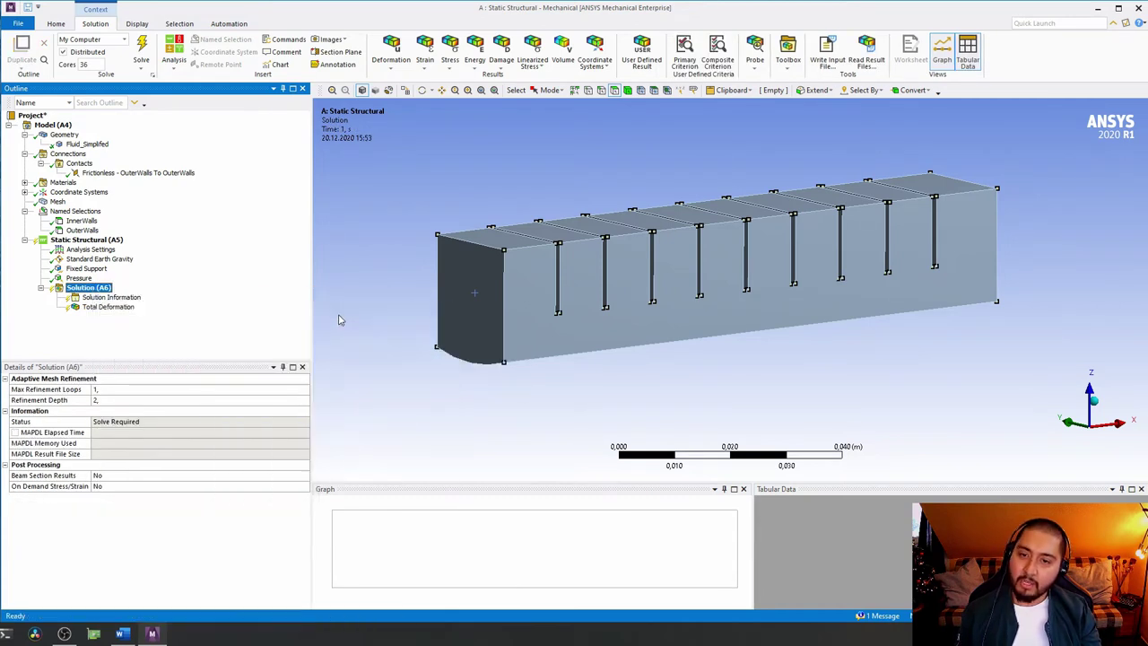
- Add an Equivalent (von-Mises) stress result to the solution
{"action": "left_click", "coordinate": [91, 291]}
{"action": "right_click", "coordinate": [92, 291]}
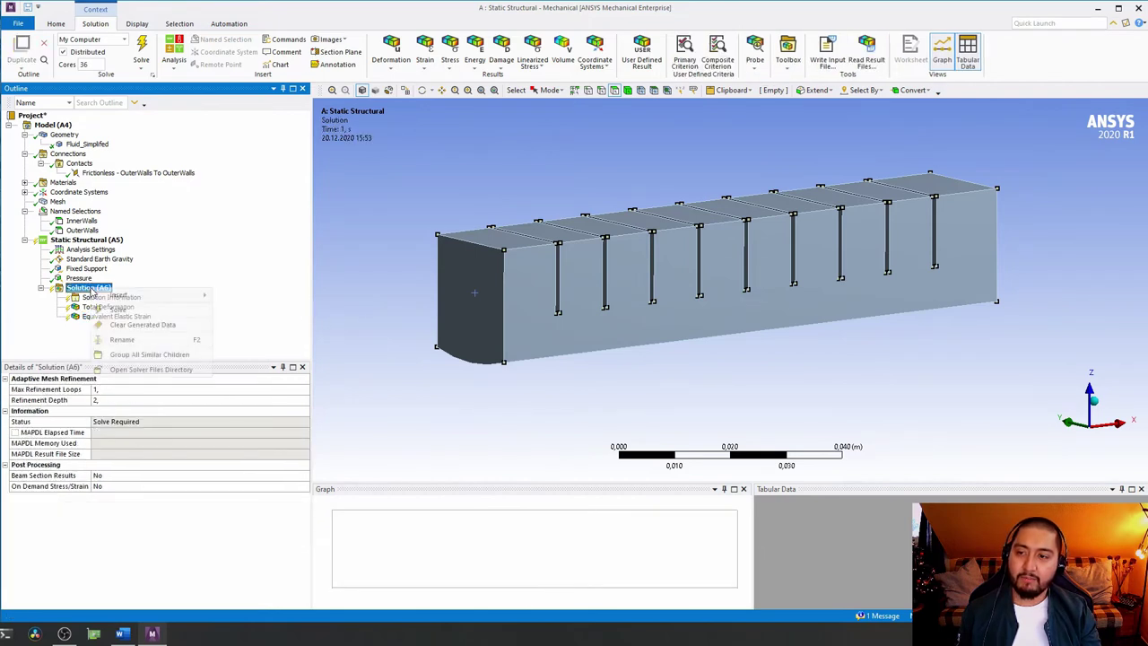
{"action": "mouse_move", "coordinate": [121, 295]}
{"action": "mouse_move", "coordinate": [256, 310]}
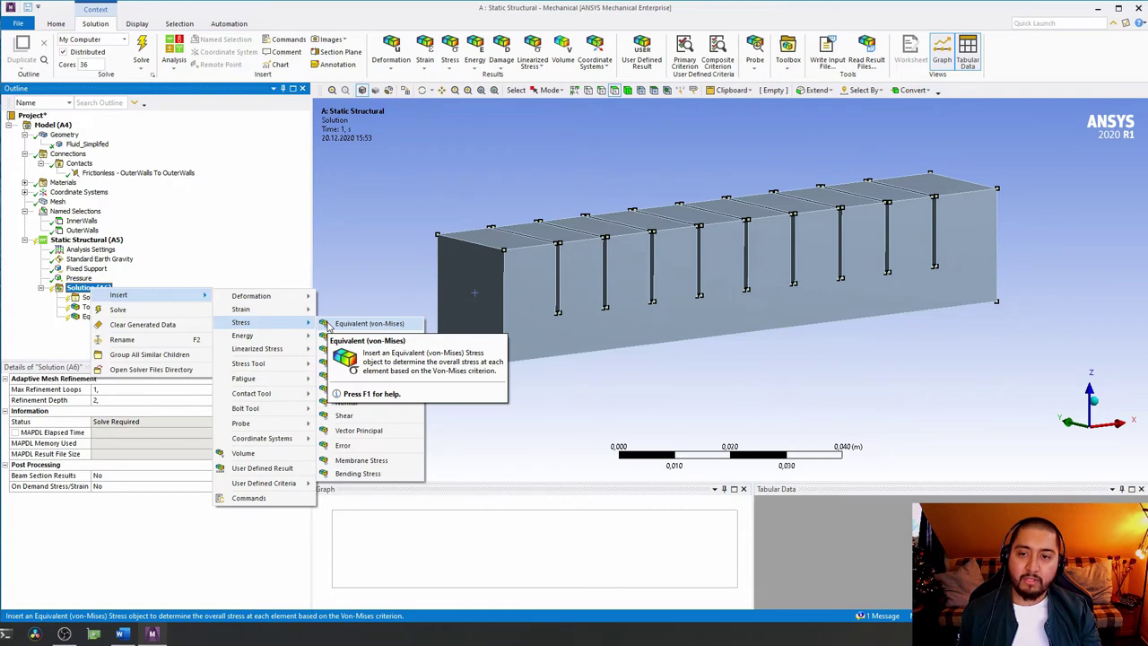
{"action": "left_click", "coordinate": [328, 324]}
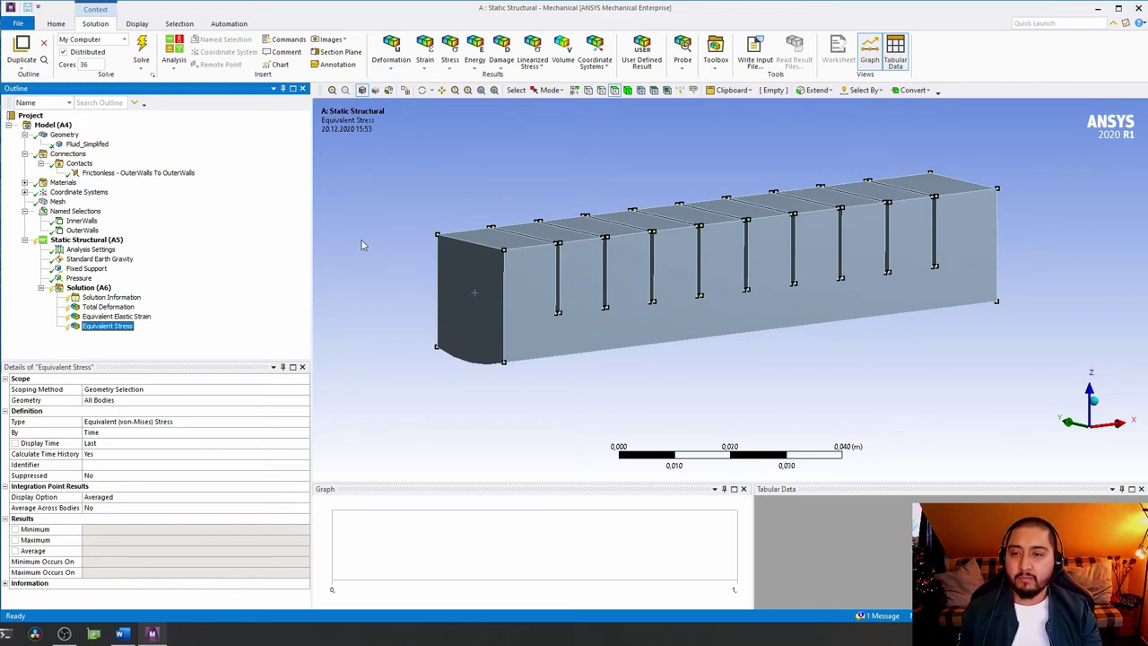
- Review the mesh, analysis settings, gravity, fixed support, pressure and the requested deformation, strain and stress results before solving
{"action": "left_click", "coordinate": [109, 306]}
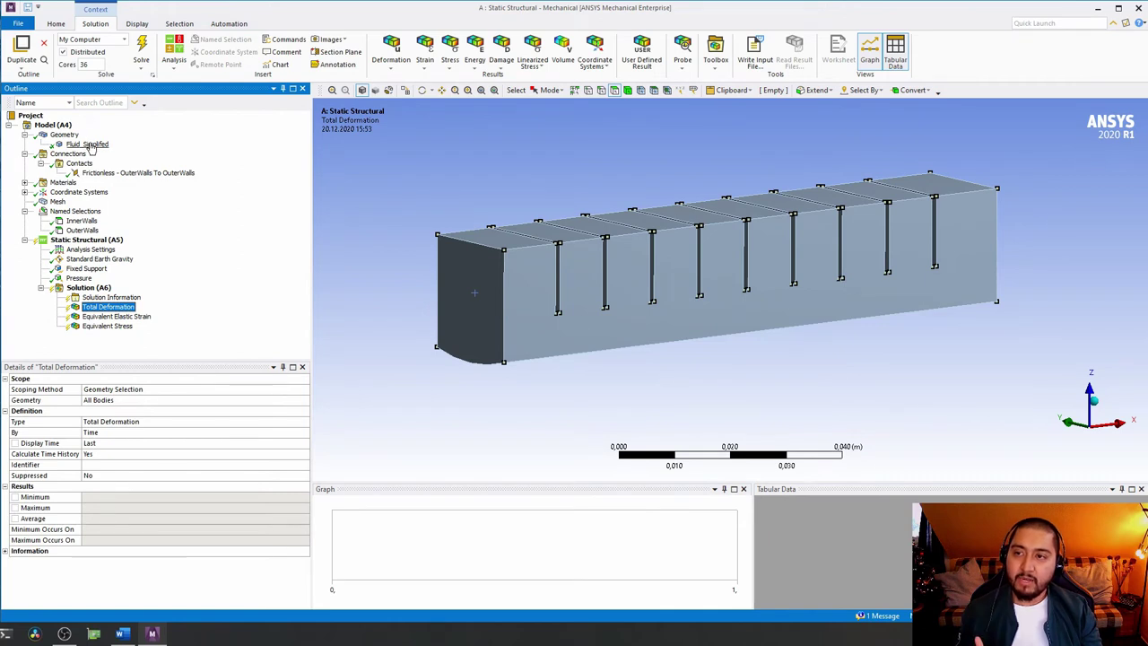
{"action": "left_click", "coordinate": [57, 202]}
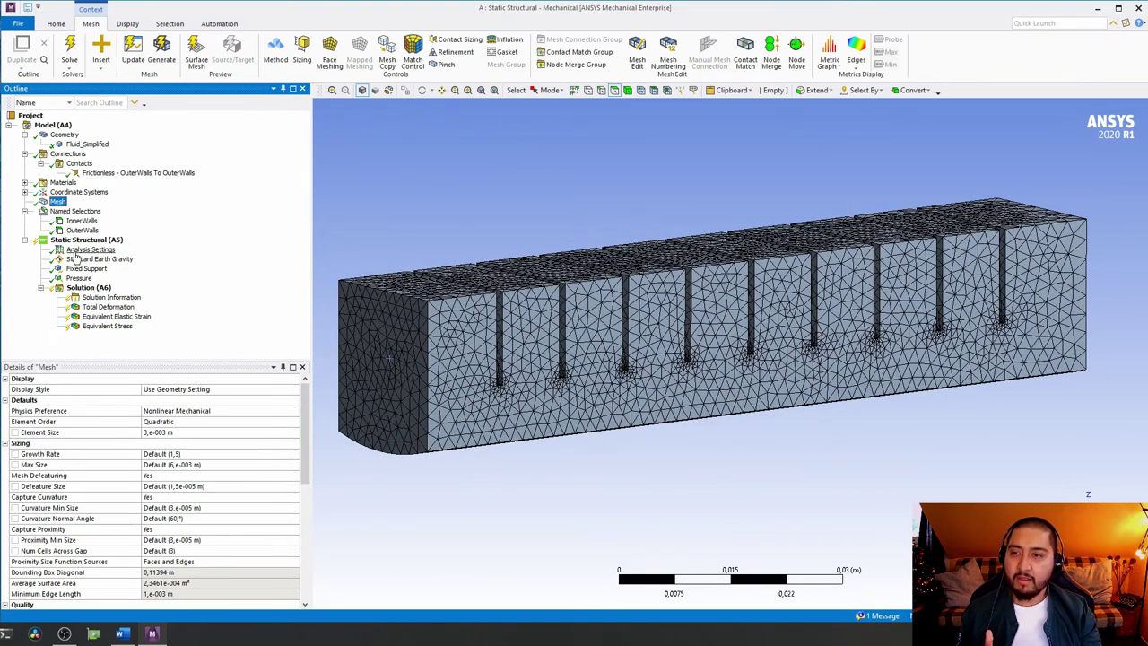
{"action": "left_click", "coordinate": [90, 249]}
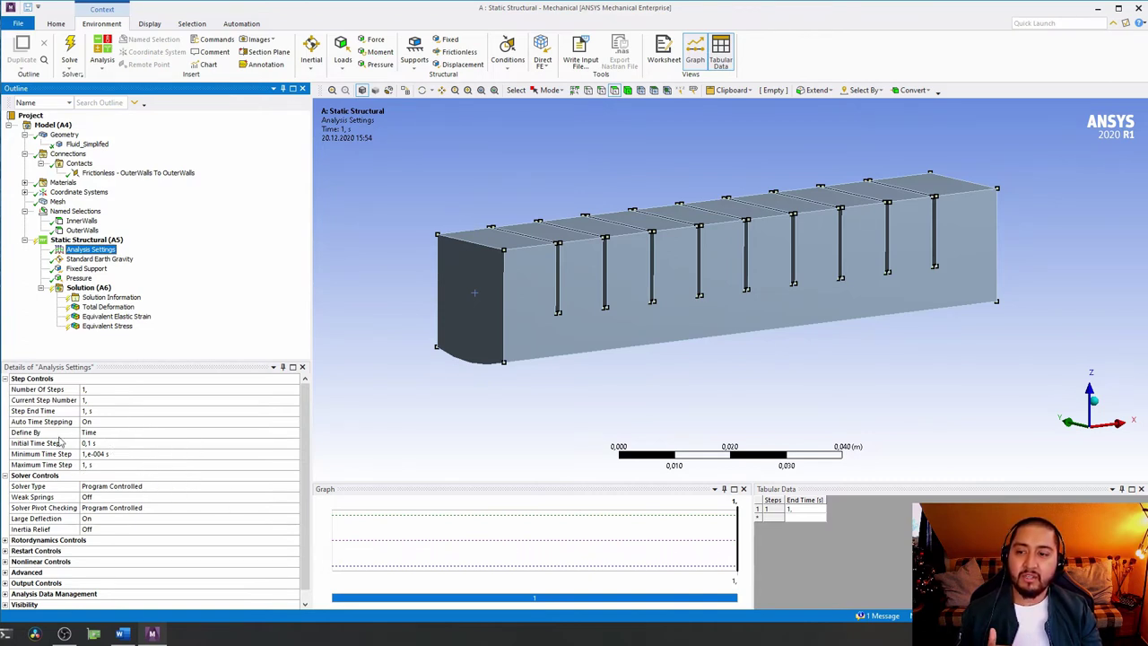
{"action": "left_click", "coordinate": [106, 260]}
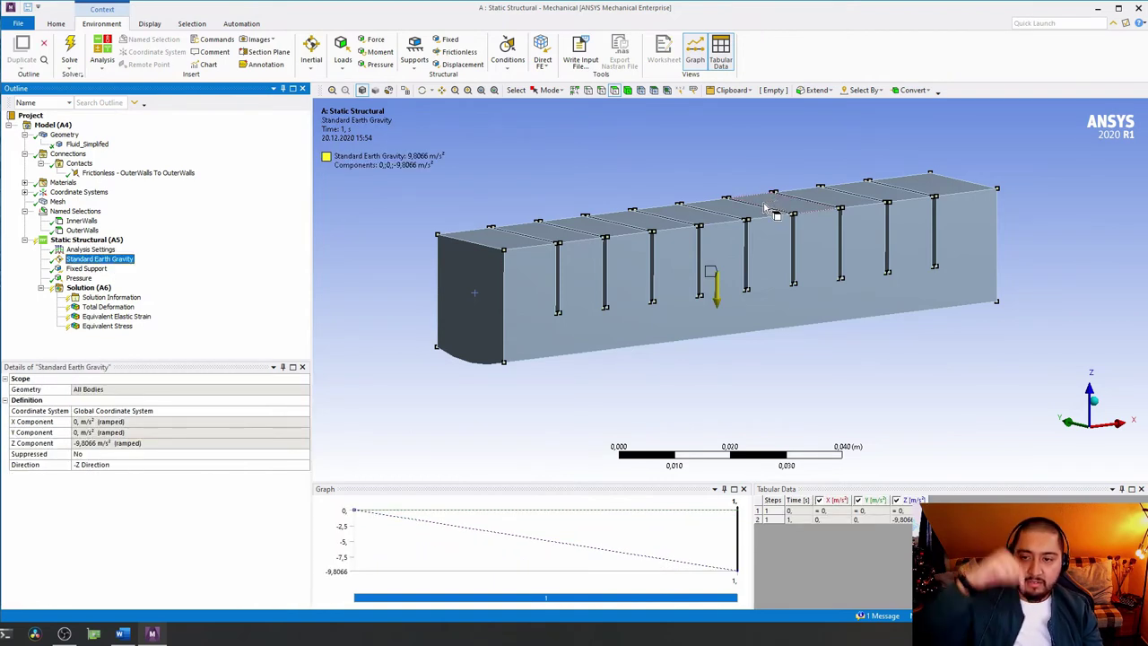
{"action": "left_click", "coordinate": [86, 268]}
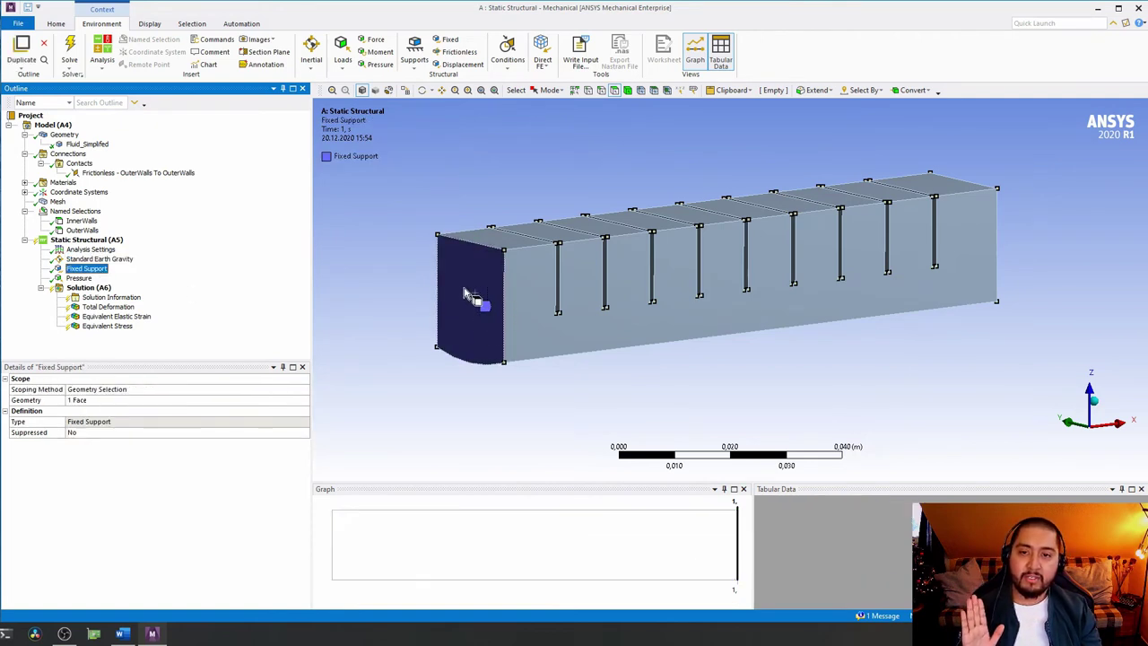
{"action": "left_click", "coordinate": [77, 278]}
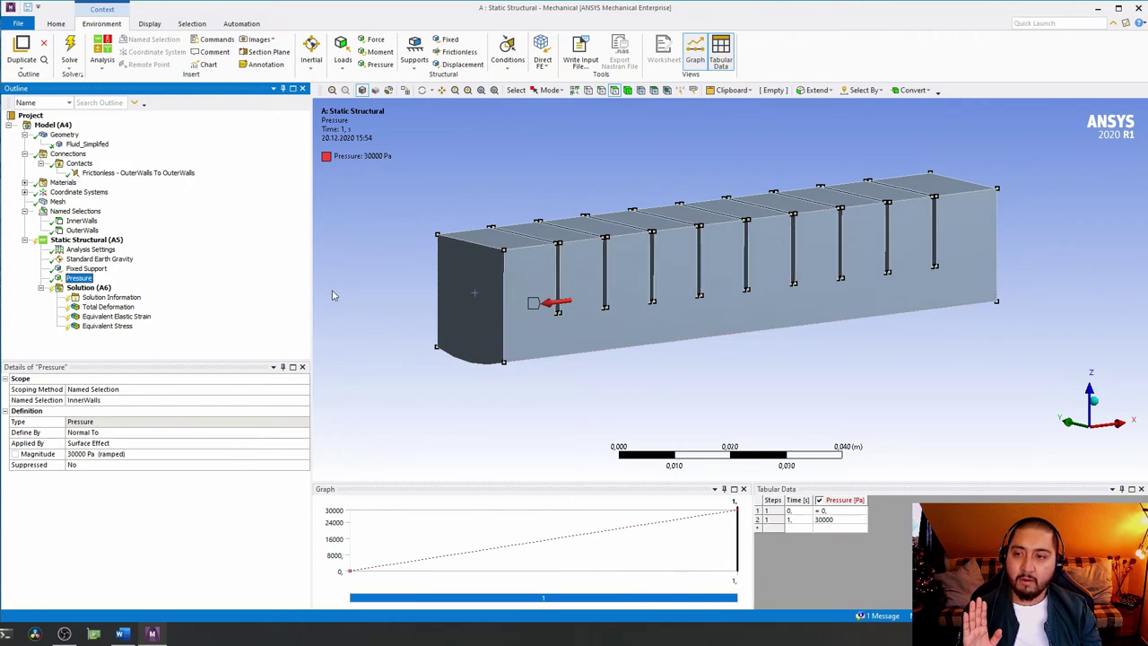
{"action": "left_click", "coordinate": [106, 297]}
{"action": "left_click", "coordinate": [113, 306]}
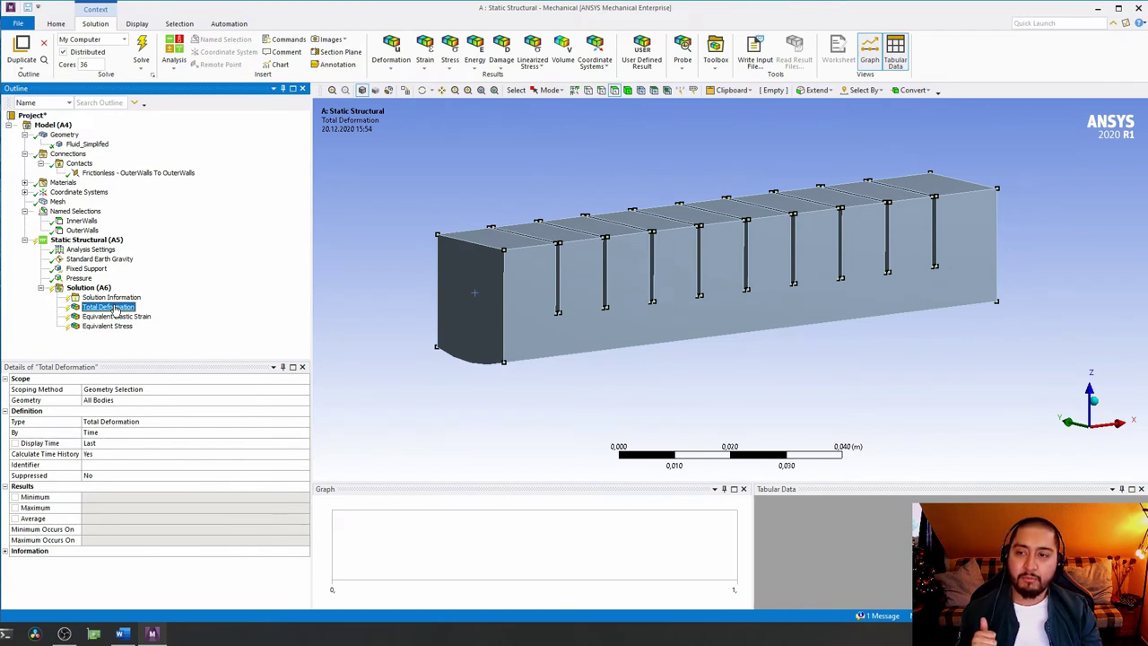
{"action": "left_click", "coordinate": [119, 316]}
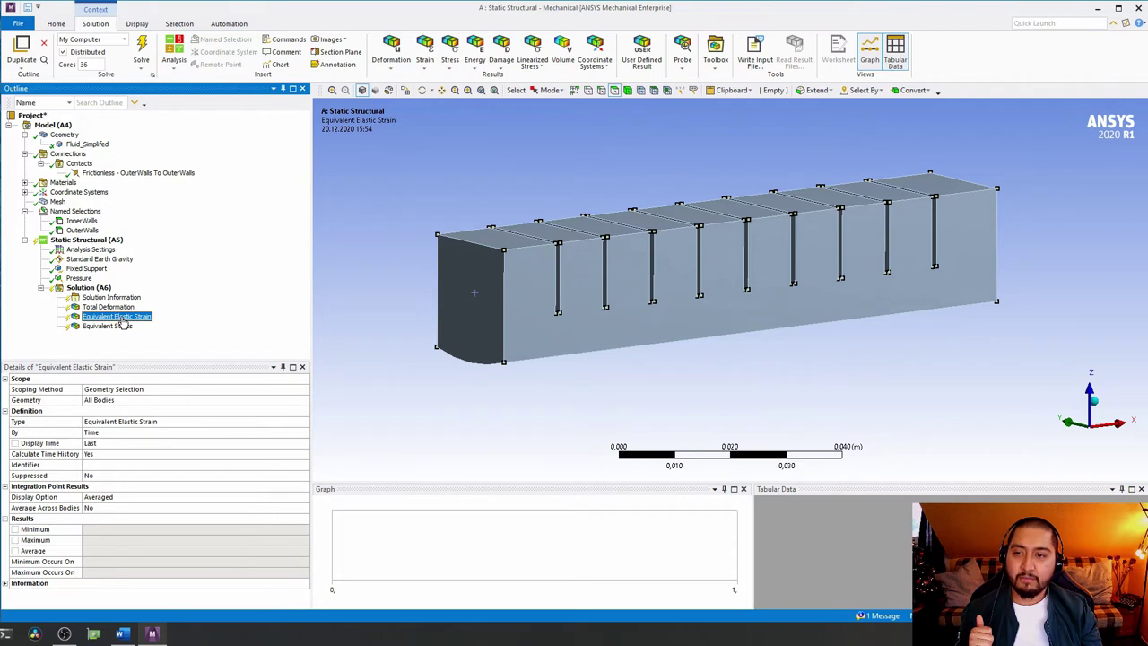
{"action": "left_click", "coordinate": [124, 325]}
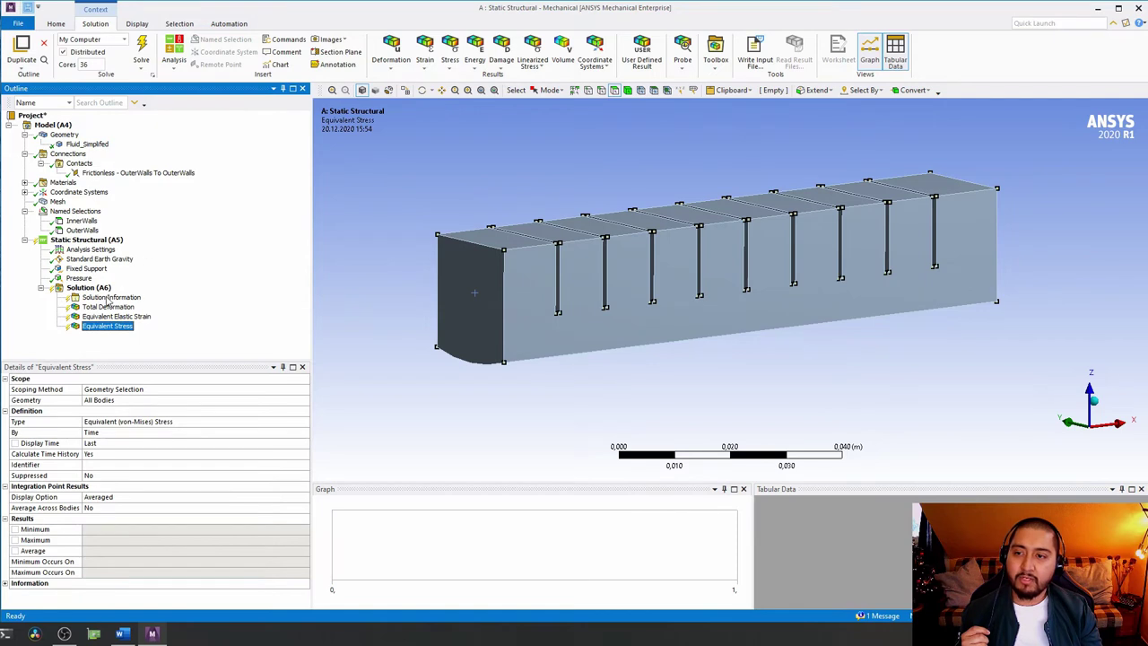
- Save the project and start solving the static structural solution
{"action": "key", "text": "ctrl+s"}
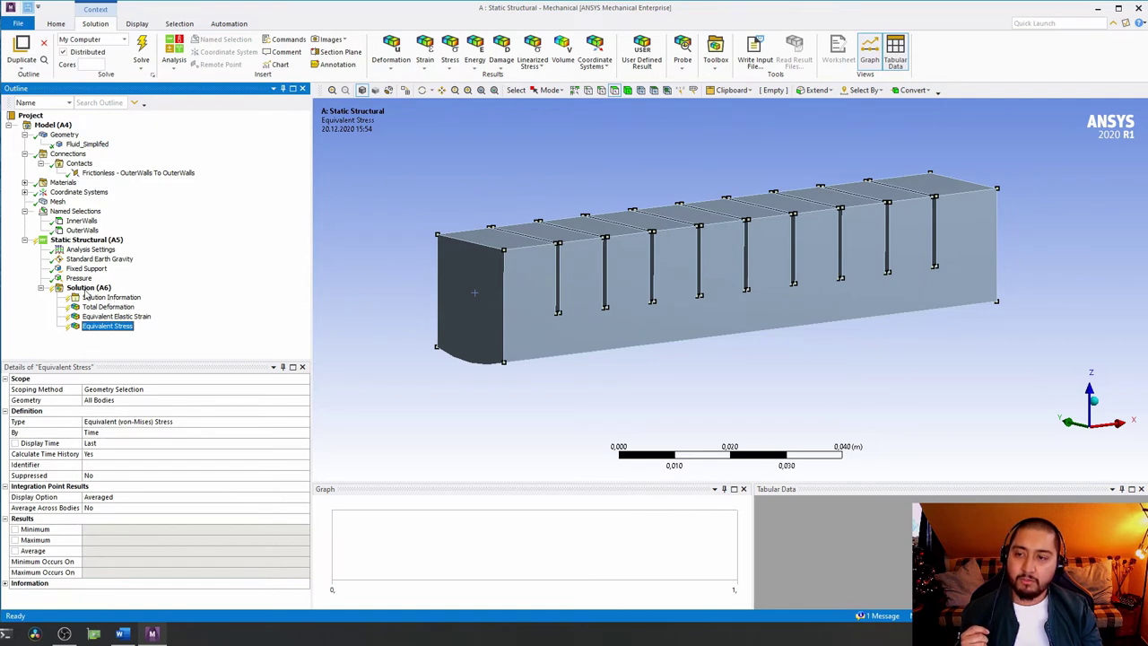
{"action": "left_click", "coordinate": [89, 288]}
{"action": "right_click", "coordinate": [88, 288]}
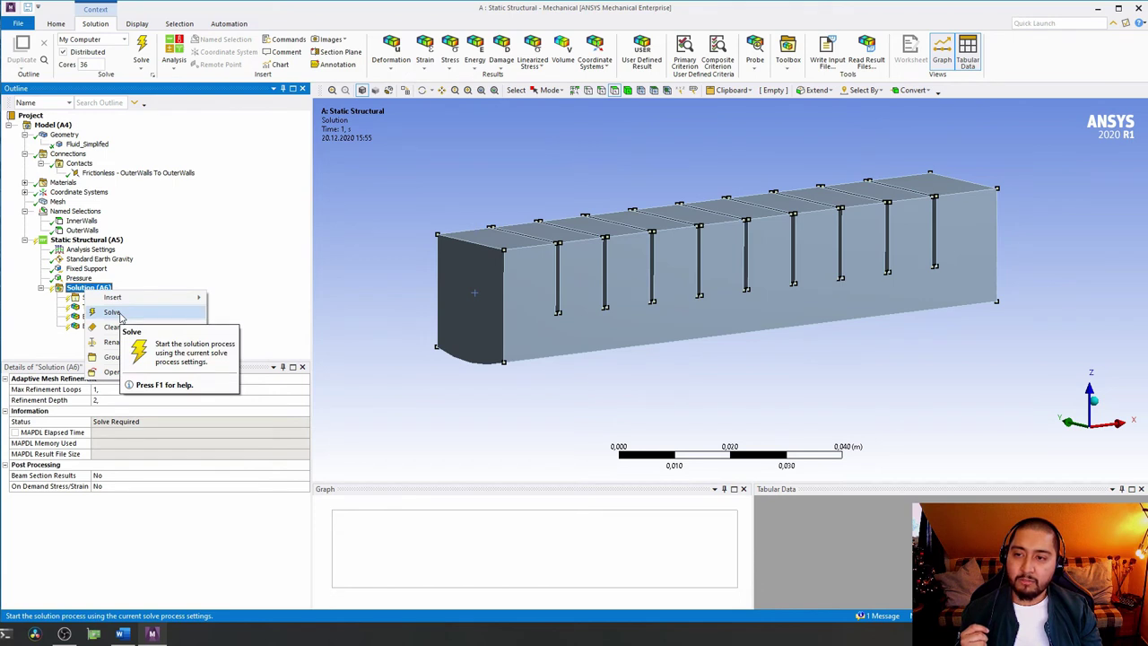
{"action": "left_click", "coordinate": [112, 312]}
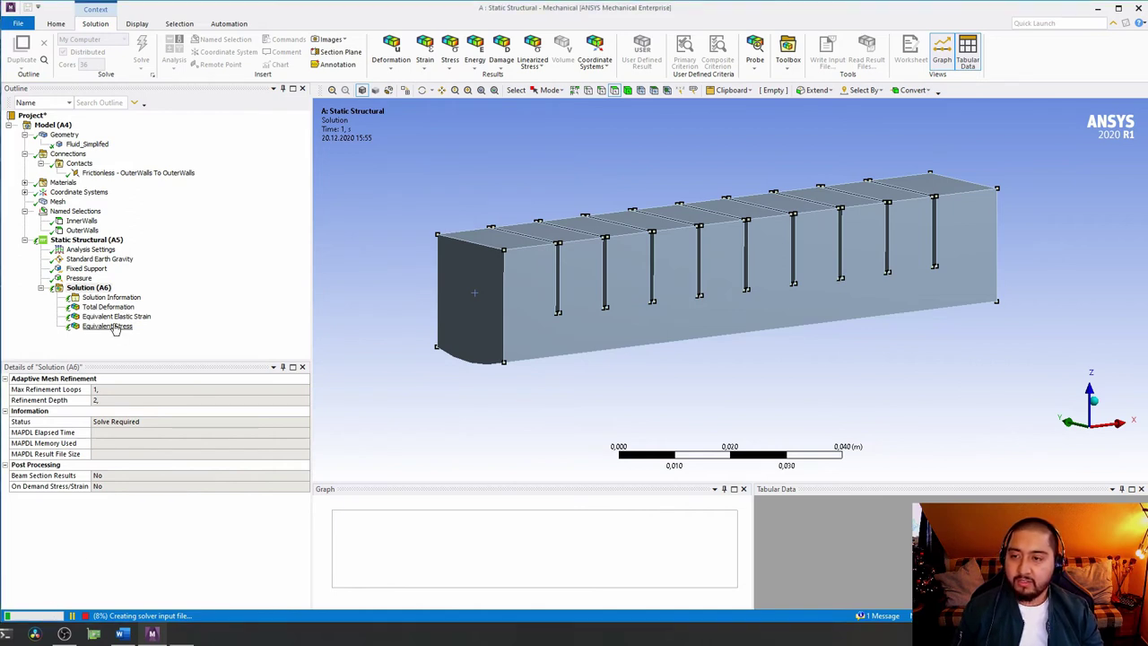
- Bring up the detailed solution status and the solver output of the running solve
{"action": "left_click", "coordinate": [56, 616]}
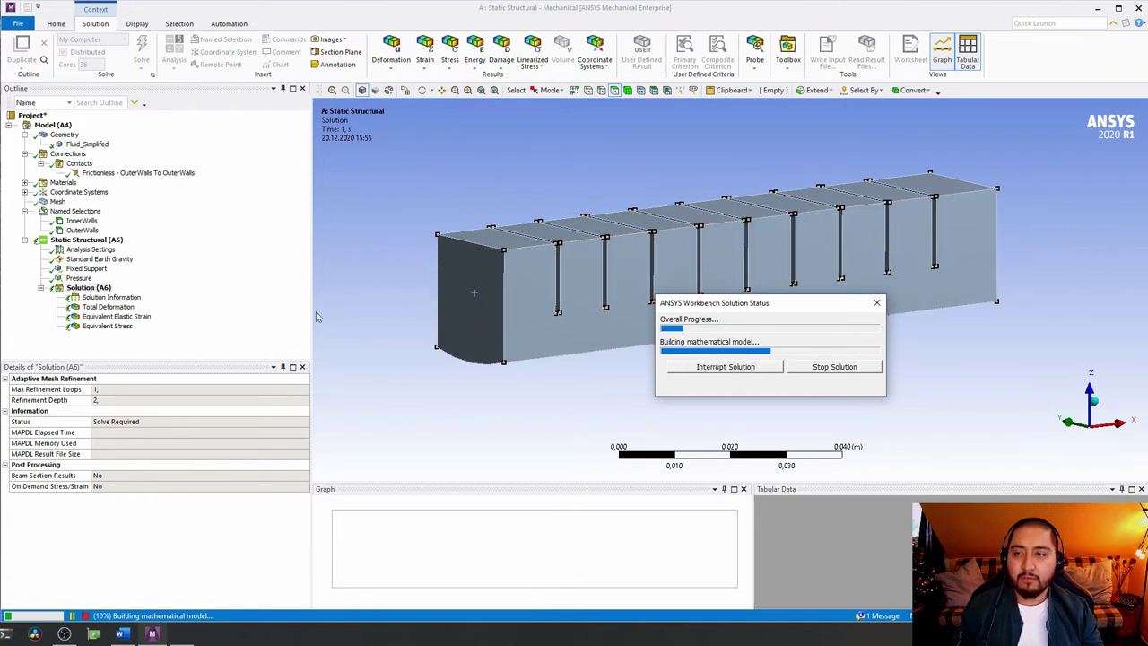
{"action": "left_click", "coordinate": [124, 298]}
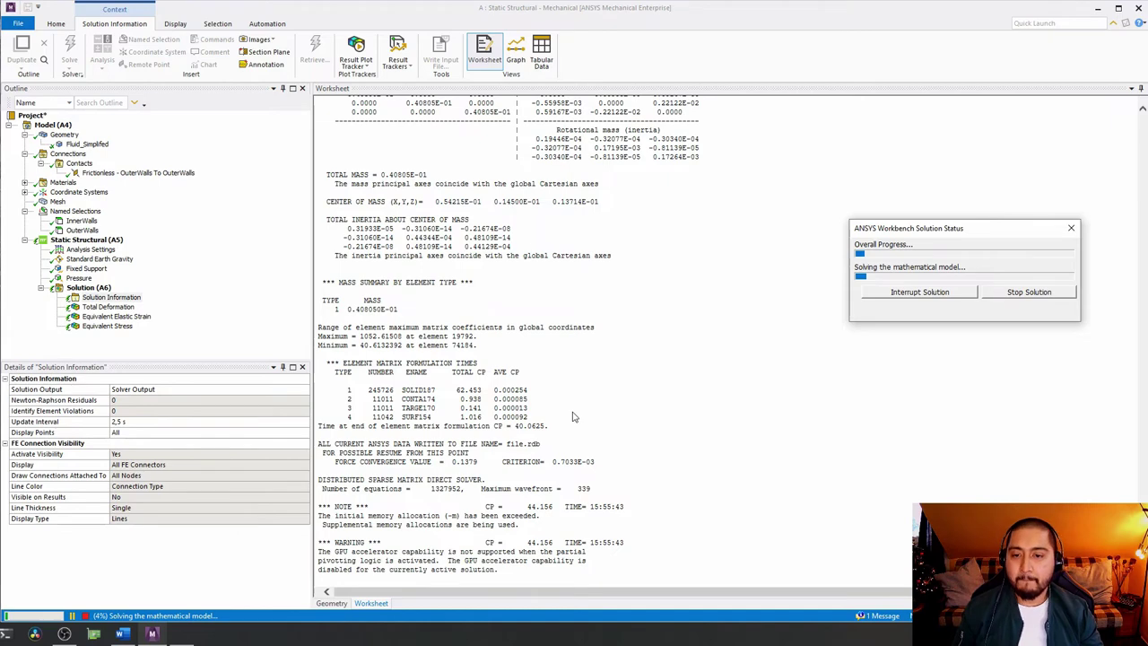
- Check the processor and memory load of the running solve in the Windows Task Manager, then return to the solver output
{"action": "right_click", "coordinate": [225, 633]}
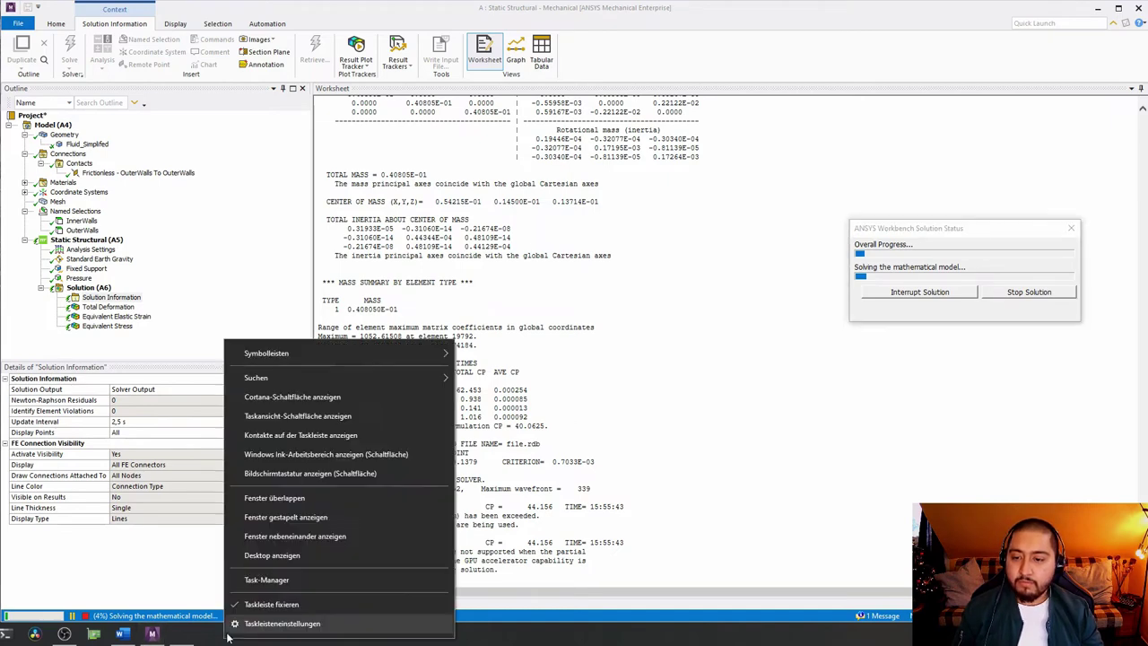
{"action": "left_click", "coordinate": [282, 583]}
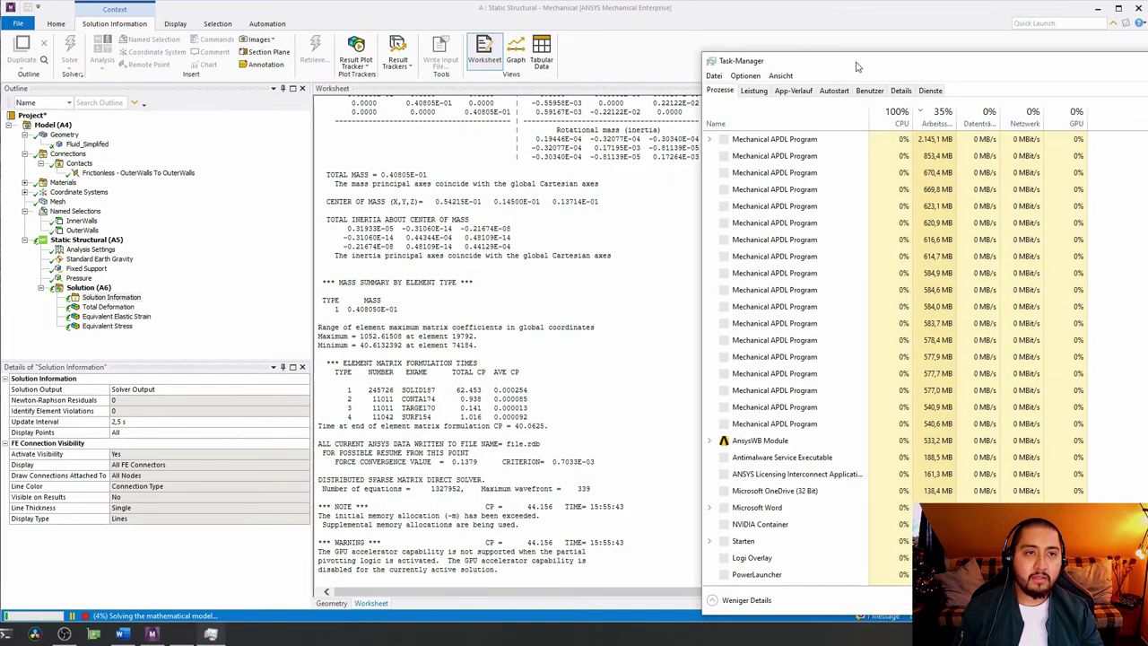
{"action": "left_click_drag", "start_coordinate": [818, 63], "coordinate": [695, 42]}
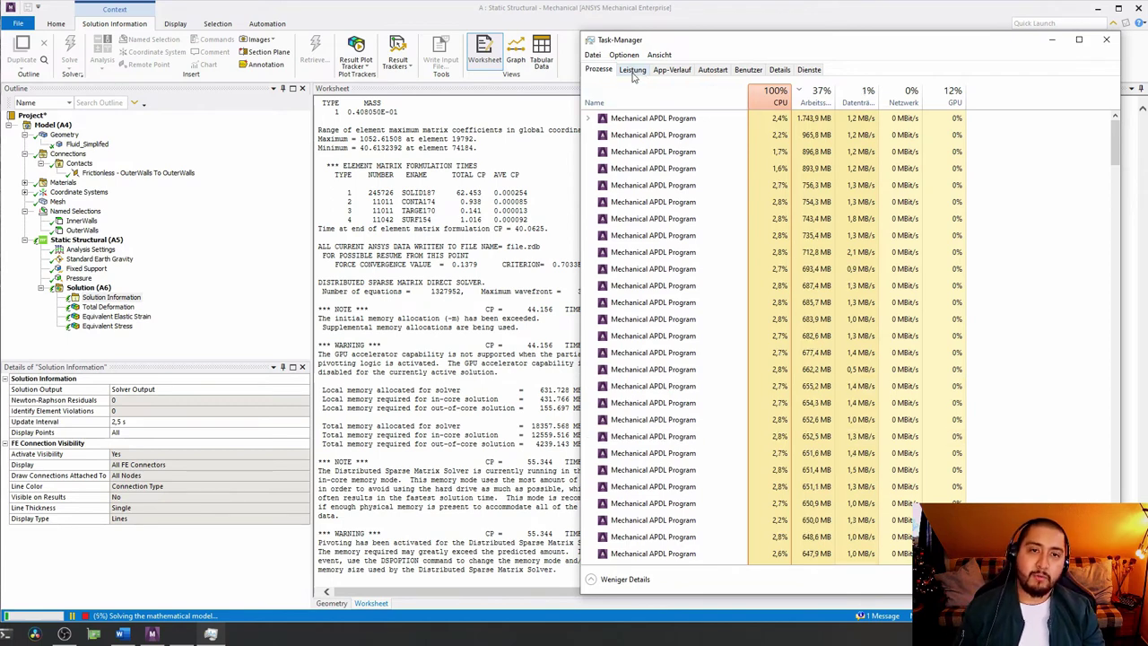
{"action": "scroll", "coordinate": [731, 256], "scroll_direction": "down", "scroll_amount": 2}
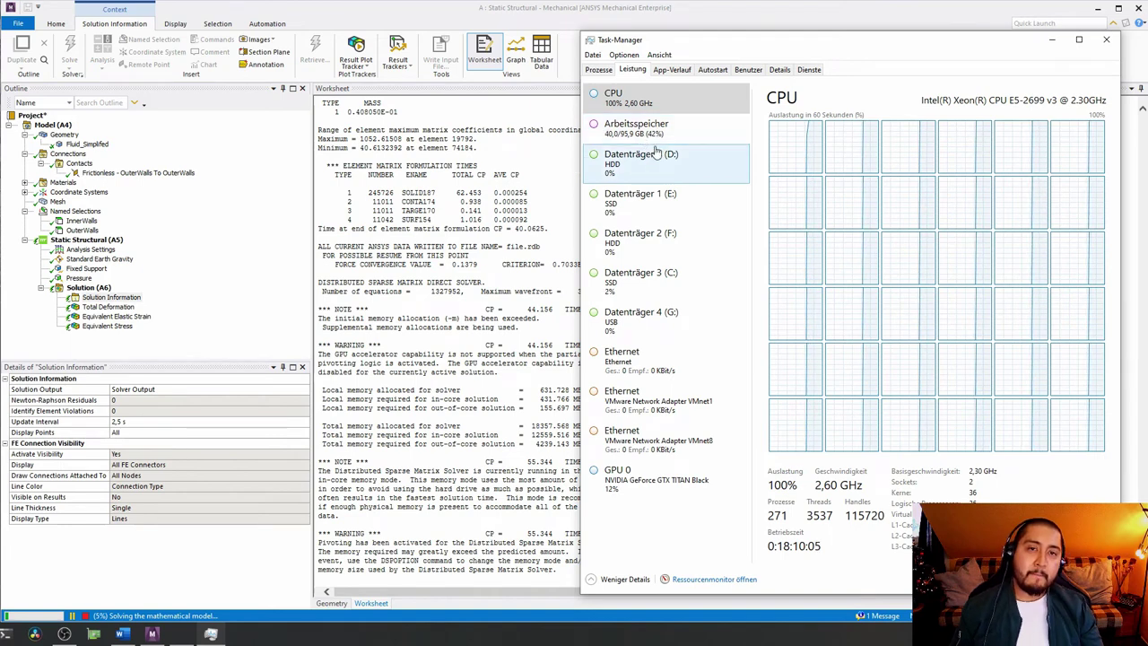
{"action": "left_click_drag", "start_coordinate": [670, 40], "coordinate": [700, 37]}
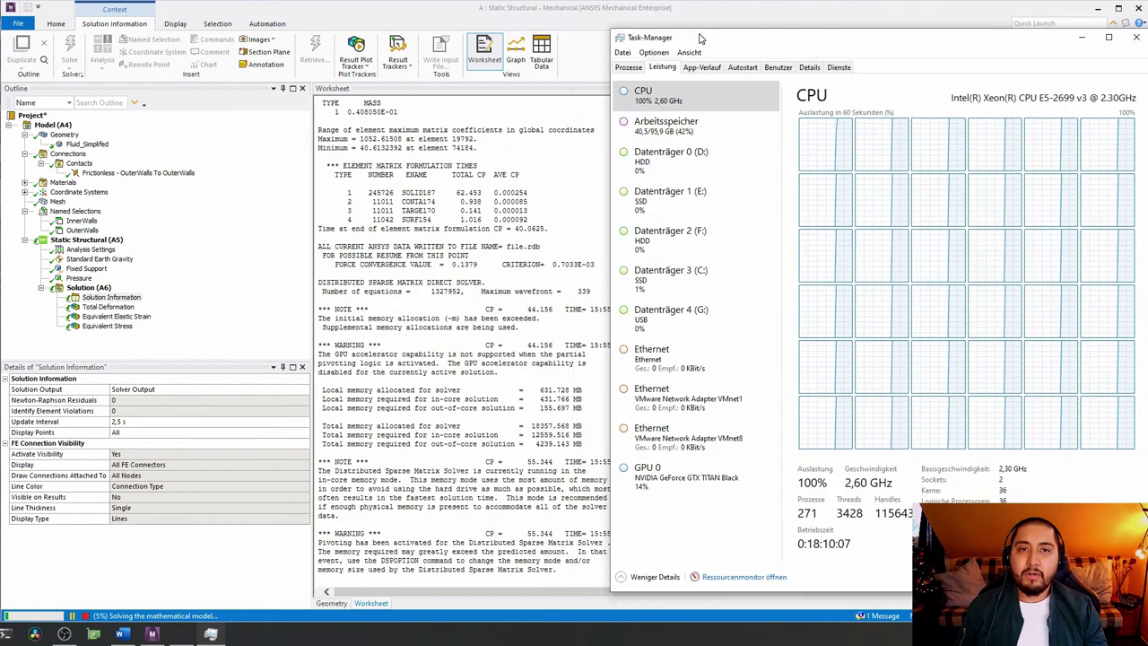
{"action": "left_click", "coordinate": [654, 136]}
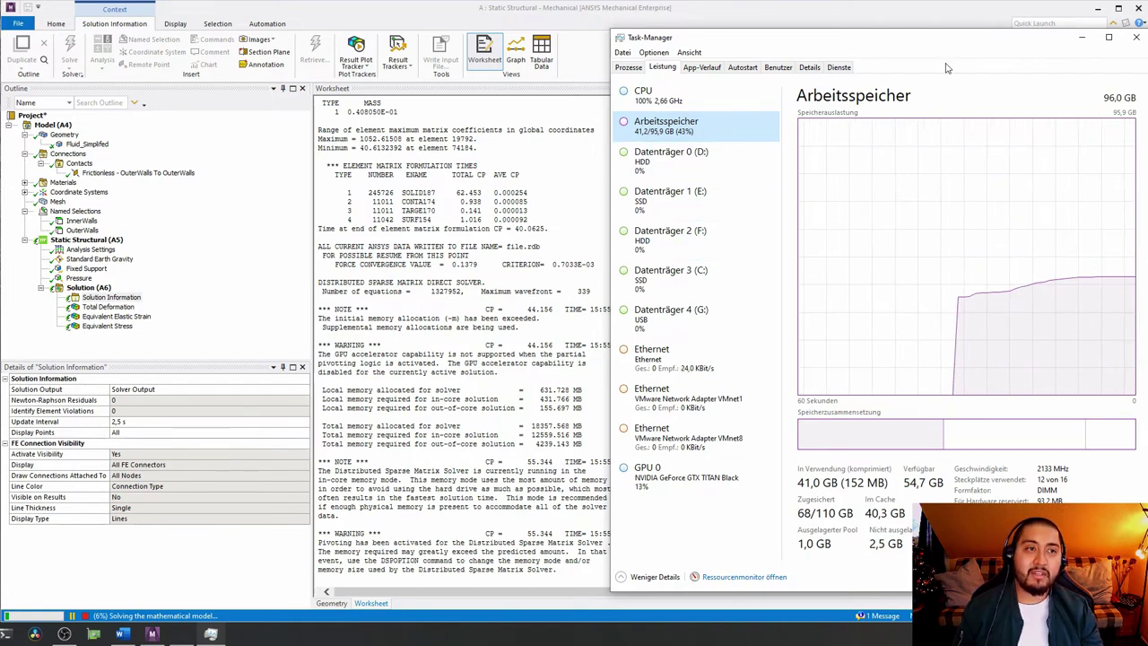
{"action": "left_click", "coordinate": [668, 95]}
{"action": "left_click", "coordinate": [1082, 45]}
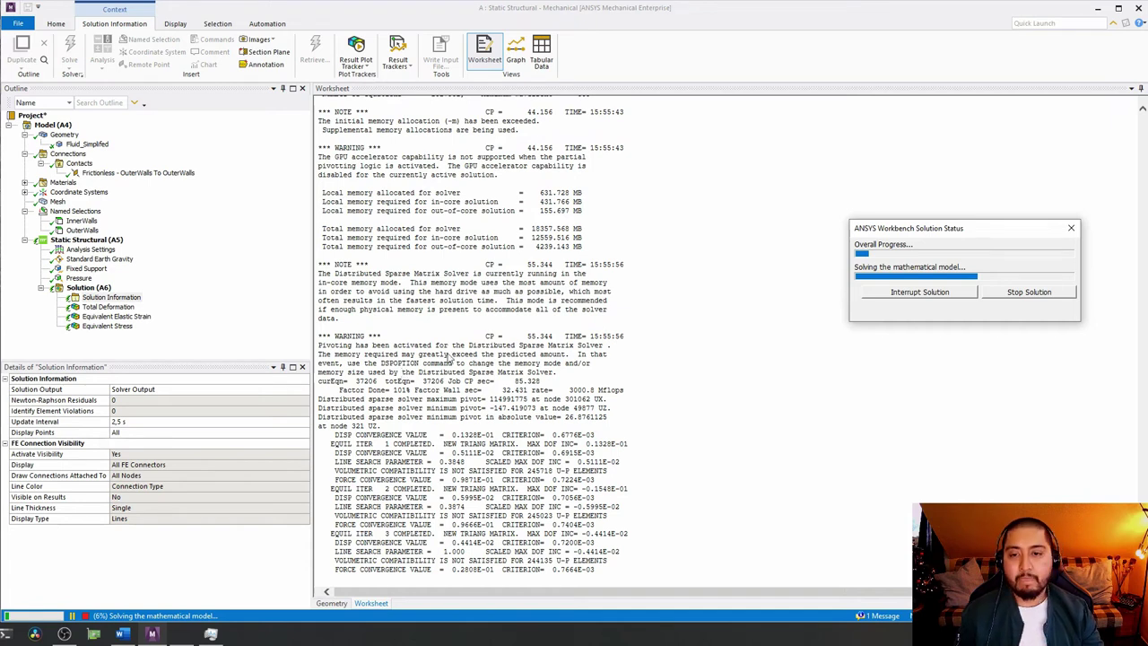
{"action": "left_click", "coordinate": [210, 634]}
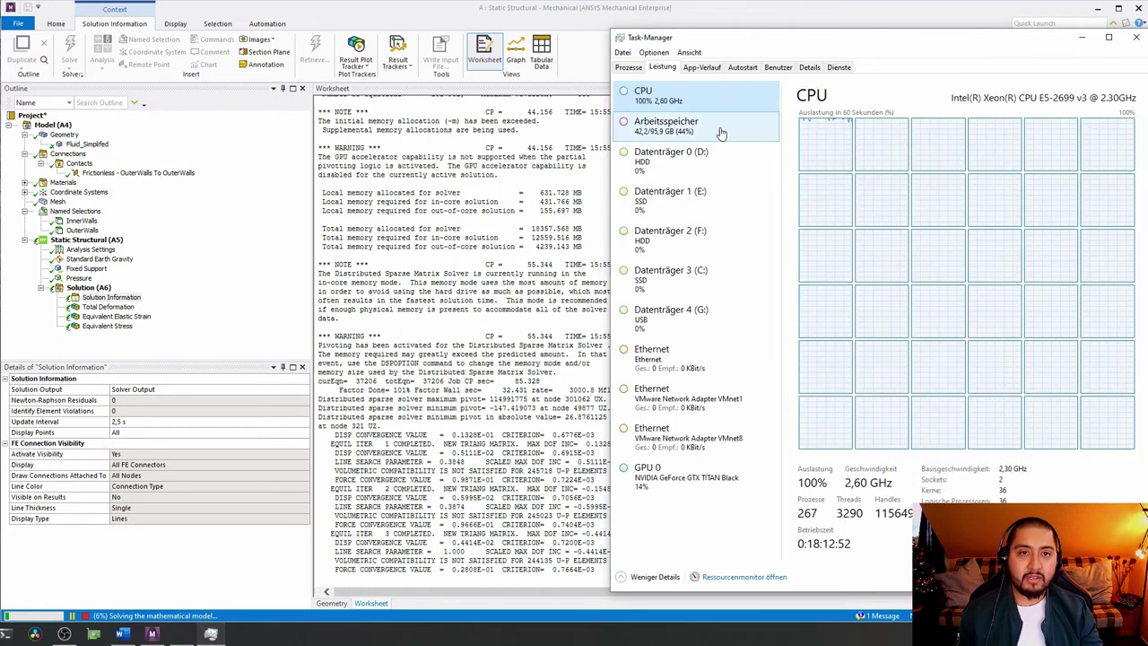
{"action": "left_click", "coordinate": [1082, 37]}
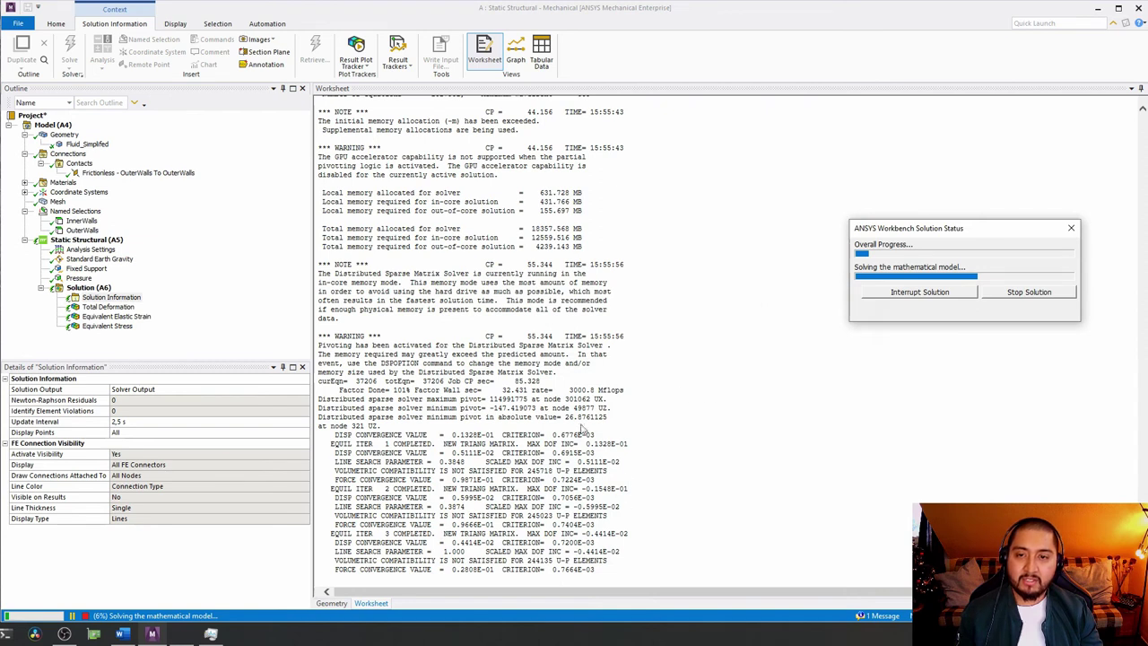
- Set the solution information's output to Force Convergence and move the solution status window clear of the plot
{"action": "left_click", "coordinate": [123, 301]}
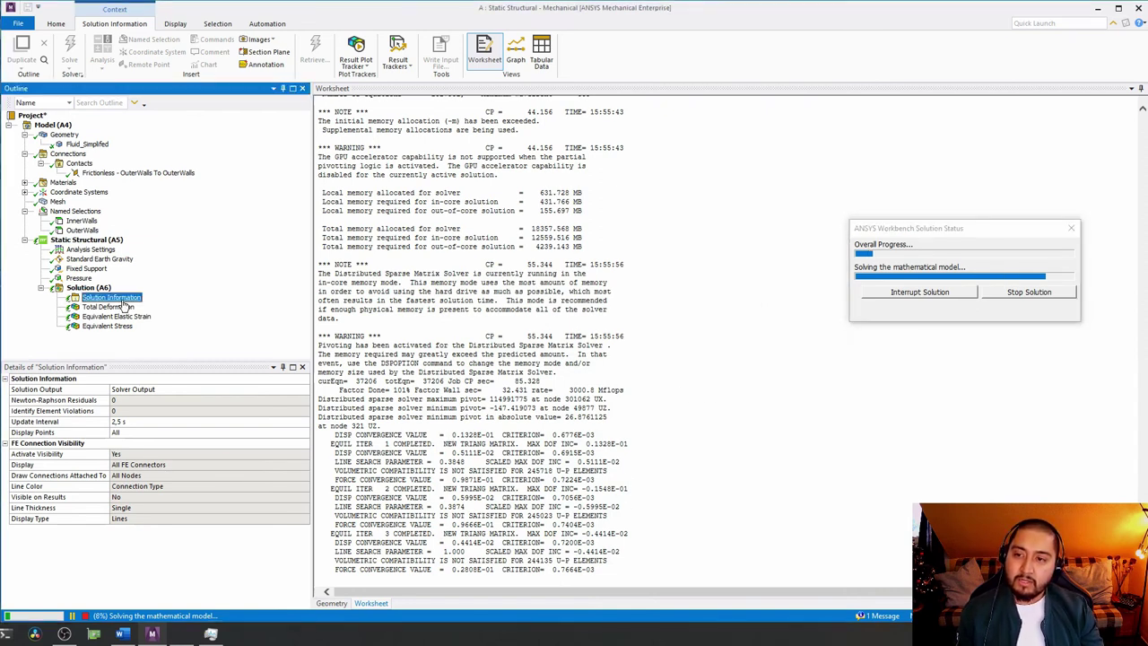
{"action": "right_click", "coordinate": [123, 301]}
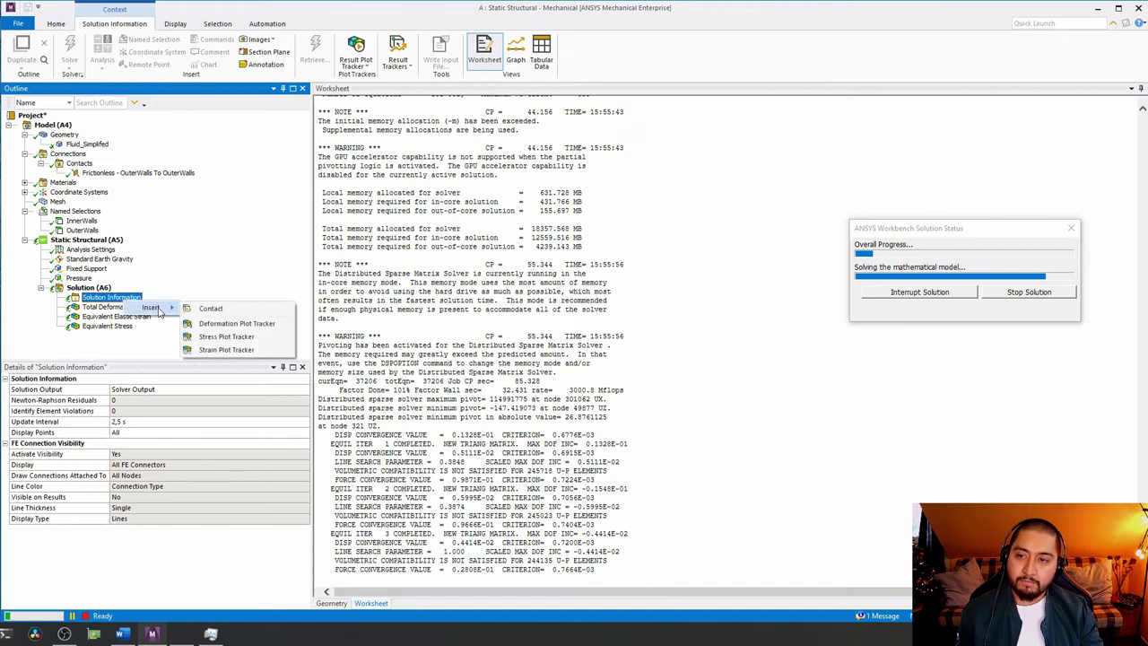
{"action": "key", "text": "Escape"}
{"action": "left_click", "coordinate": [193, 389]}
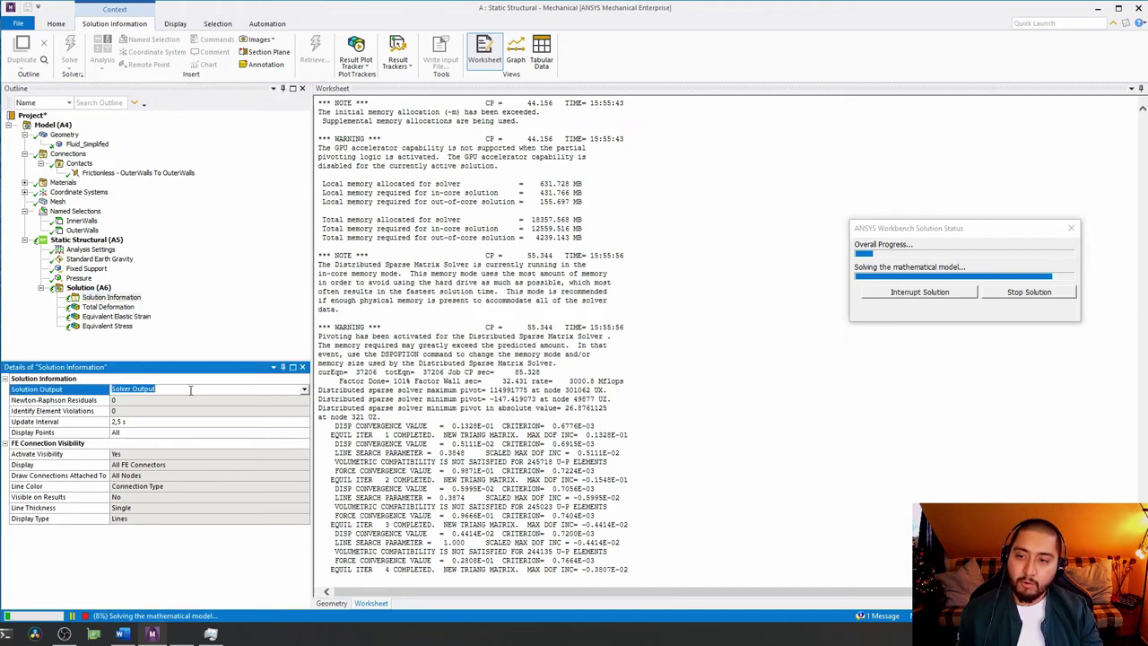
{"action": "left_click", "coordinate": [304, 389]}
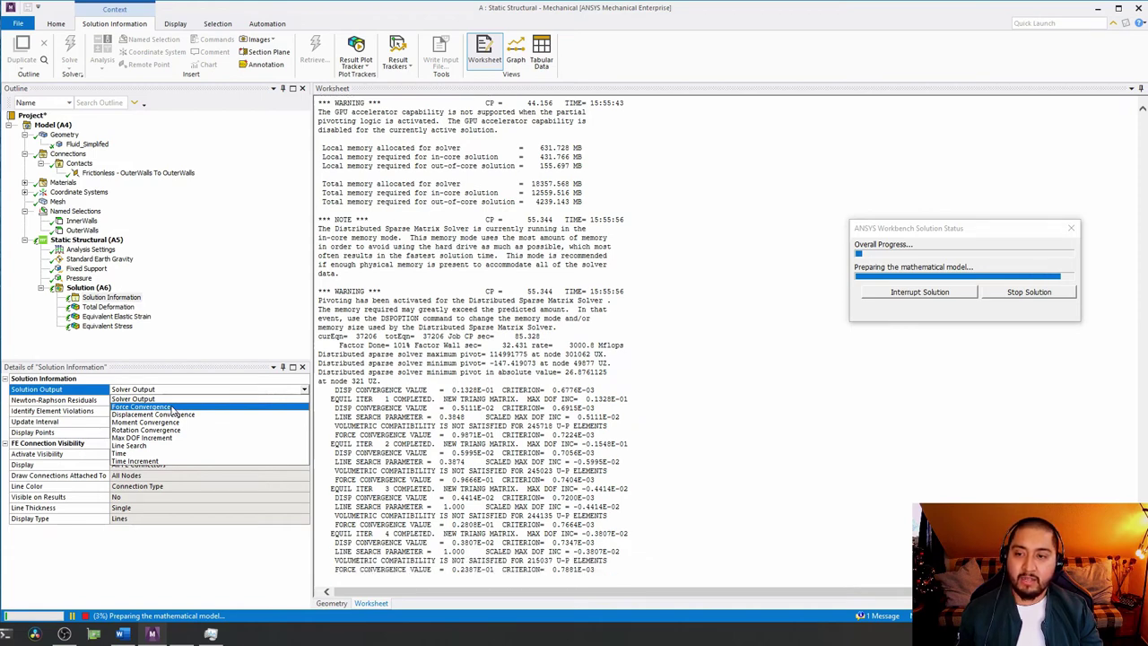
{"action": "left_click", "coordinate": [171, 408]}
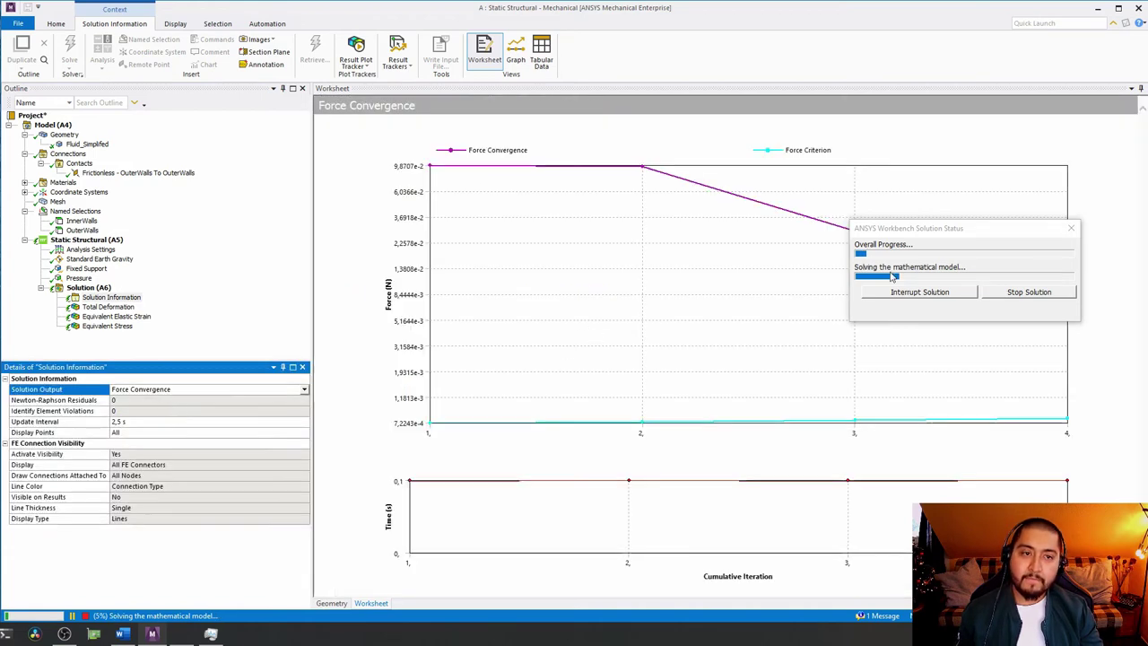
{"action": "left_click_drag", "start_coordinate": [910, 233], "coordinate": [135, 398]}
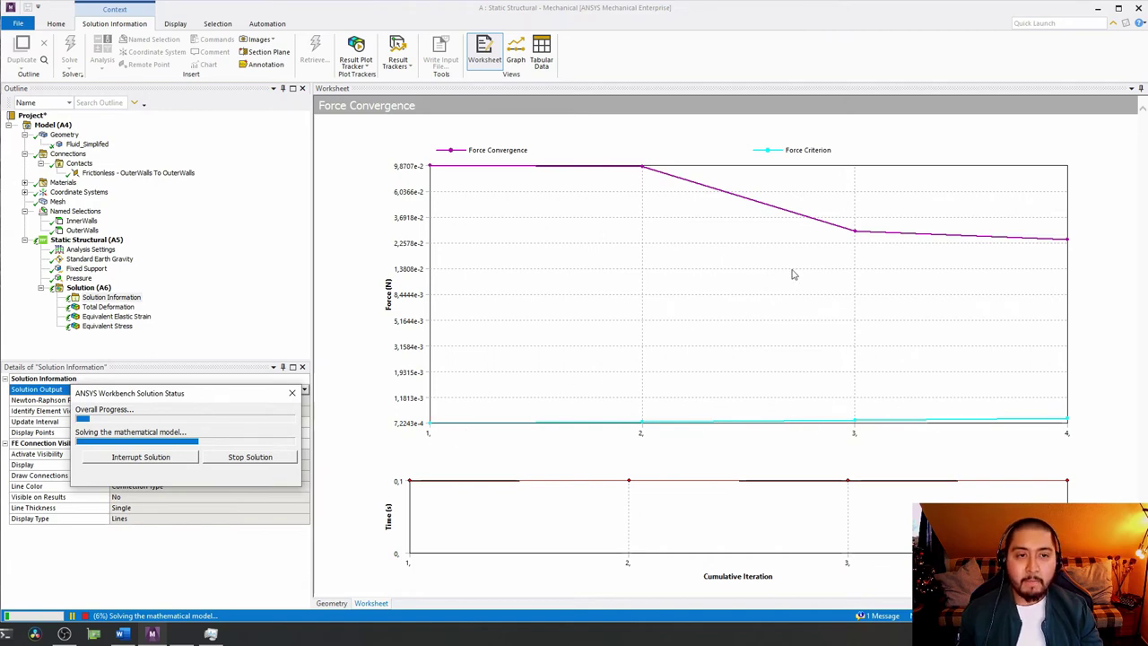
{"action": "left_click_drag", "start_coordinate": [251, 399], "coordinate": [341, 394]}
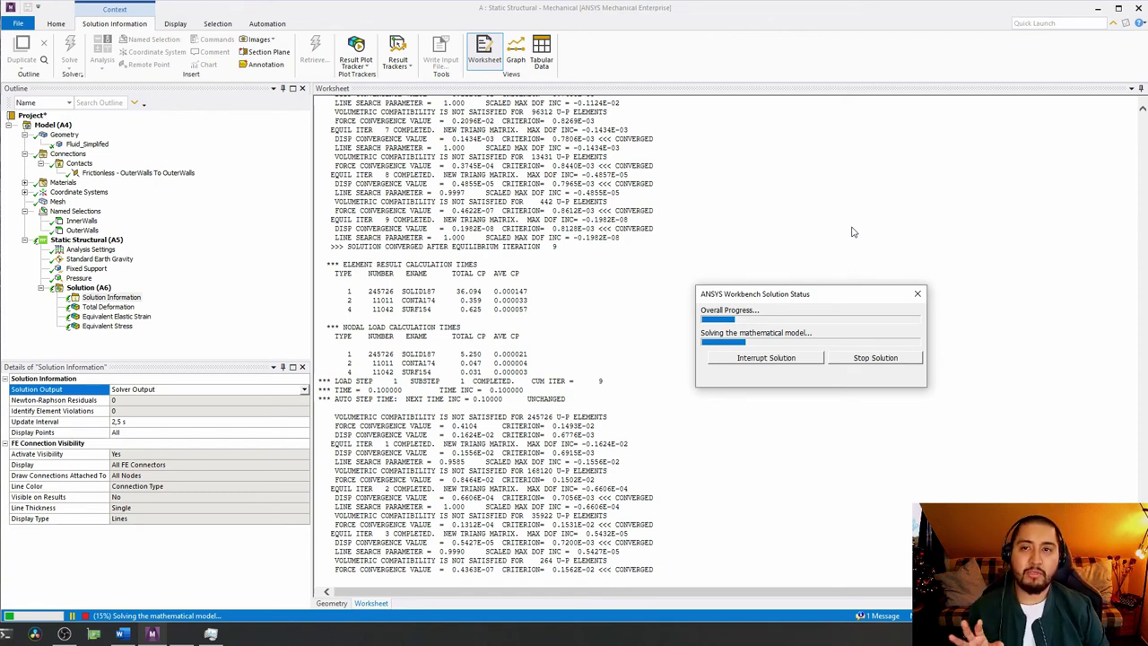
- Read back through the solver output to examine the convergence of the equilibrium iterations and substeps
{"action": "left_click_drag", "start_coordinate": [830, 296], "coordinate": [895, 305]}
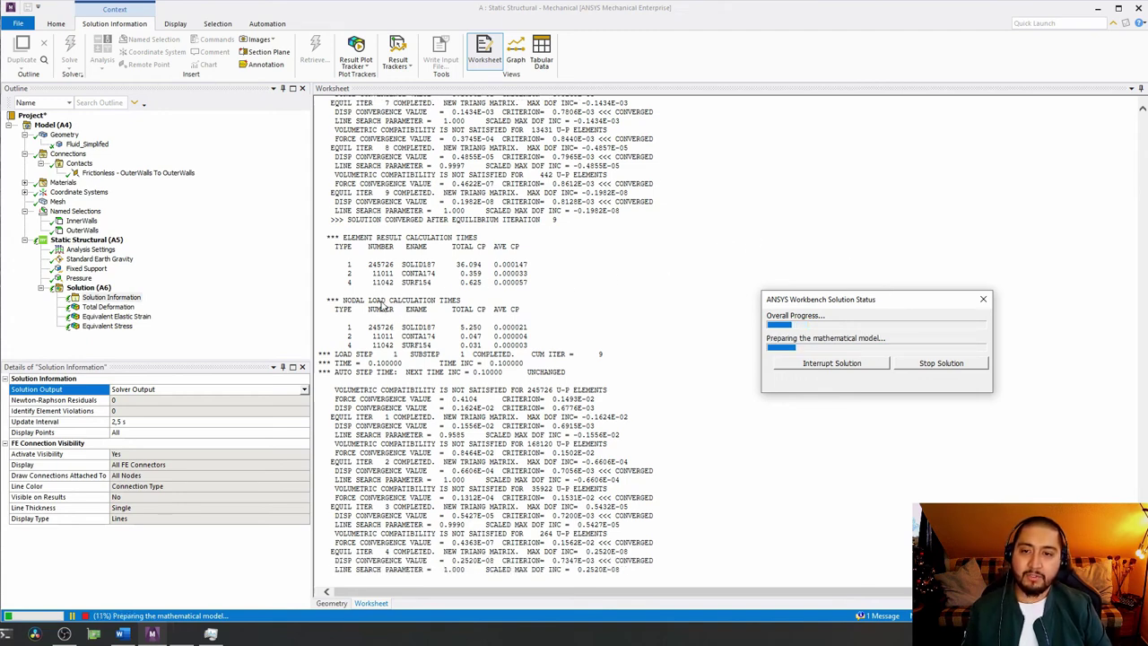
{"action": "scroll", "coordinate": [467, 240], "scroll_direction": "up", "scroll_amount": 5}
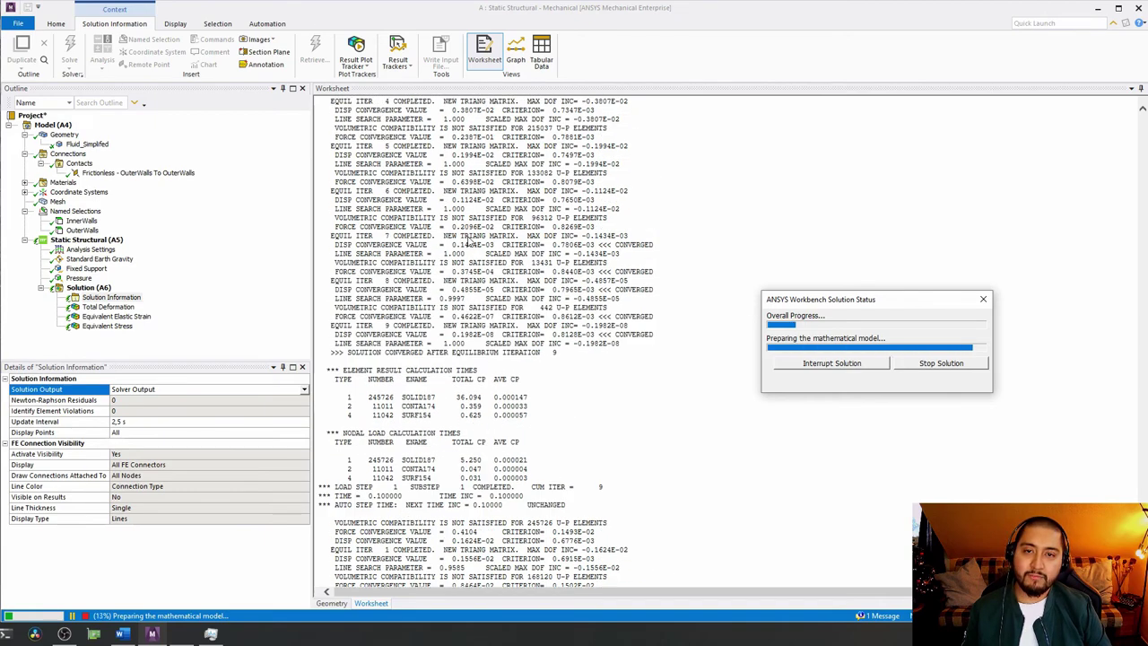
{"action": "scroll", "coordinate": [468, 242], "scroll_direction": "up", "scroll_amount": 5}
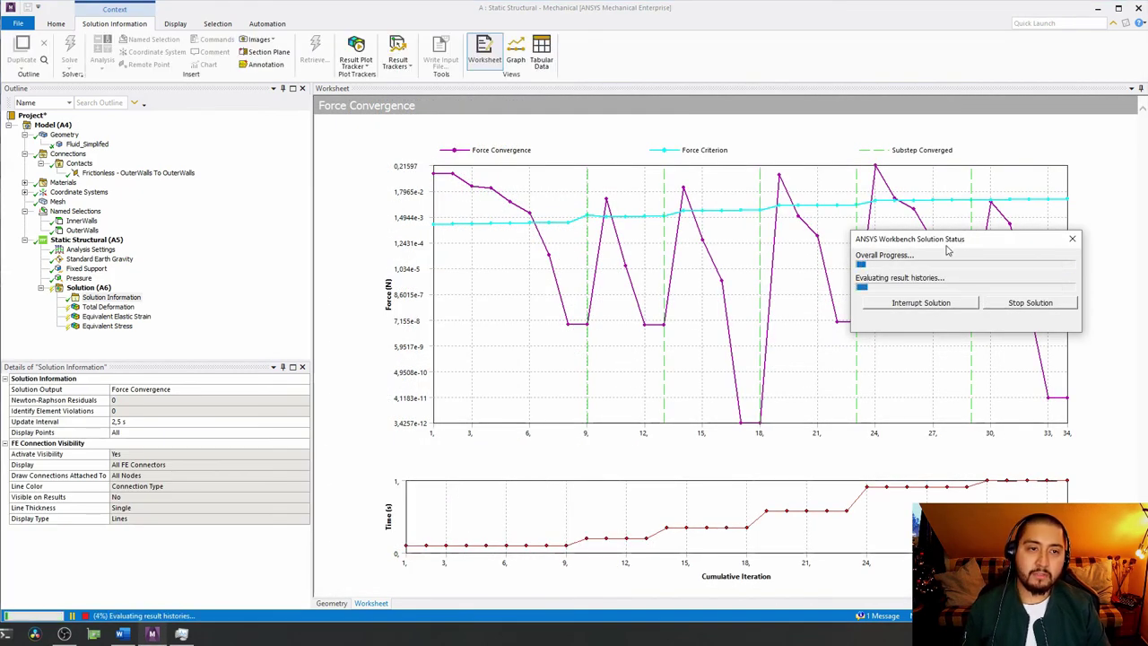
- Review the available solution output types, then display the Total Deformation result with the whole bent actuator seen from the side
{"action": "left_click_drag", "start_coordinate": [946, 251], "coordinate": [1010, 333]}
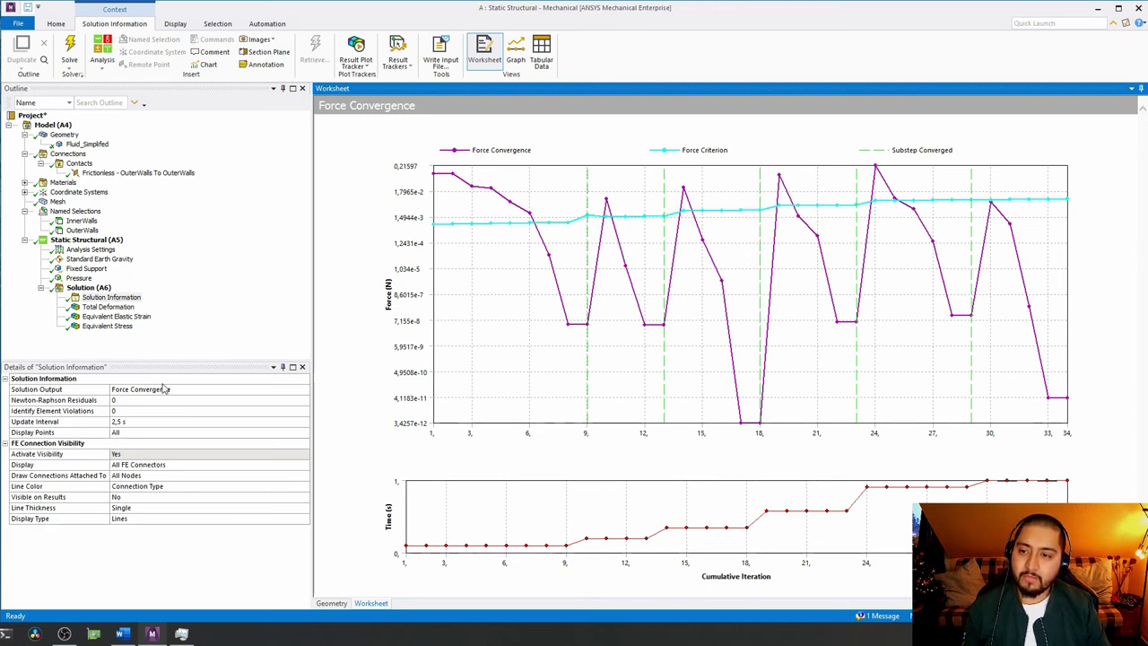
{"action": "left_click", "coordinate": [269, 390]}
{"action": "left_click", "coordinate": [280, 391]}
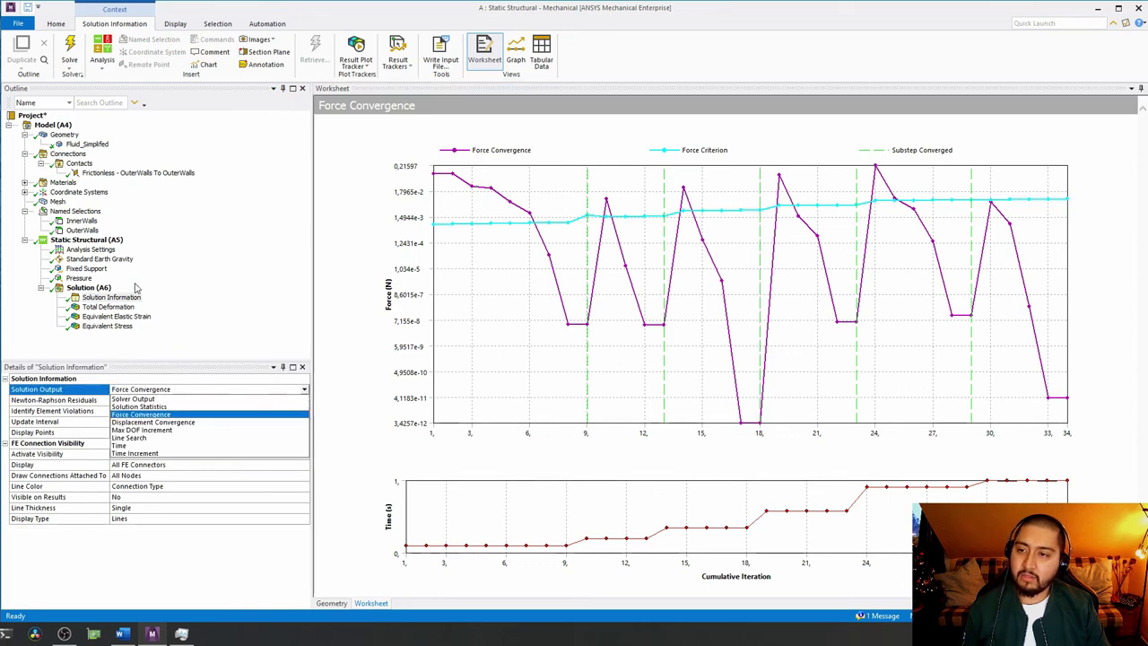
{"action": "left_click", "coordinate": [114, 297]}
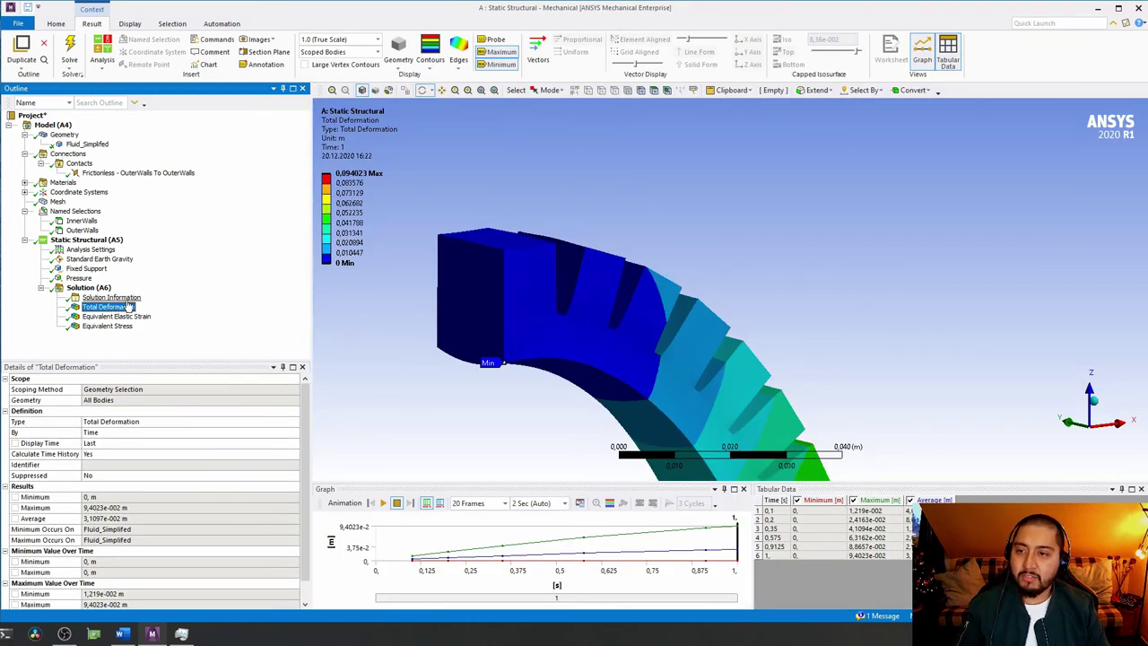
{"action": "middle_click_drag", "start_coordinate": [619, 274], "coordinate": [545, 207]}
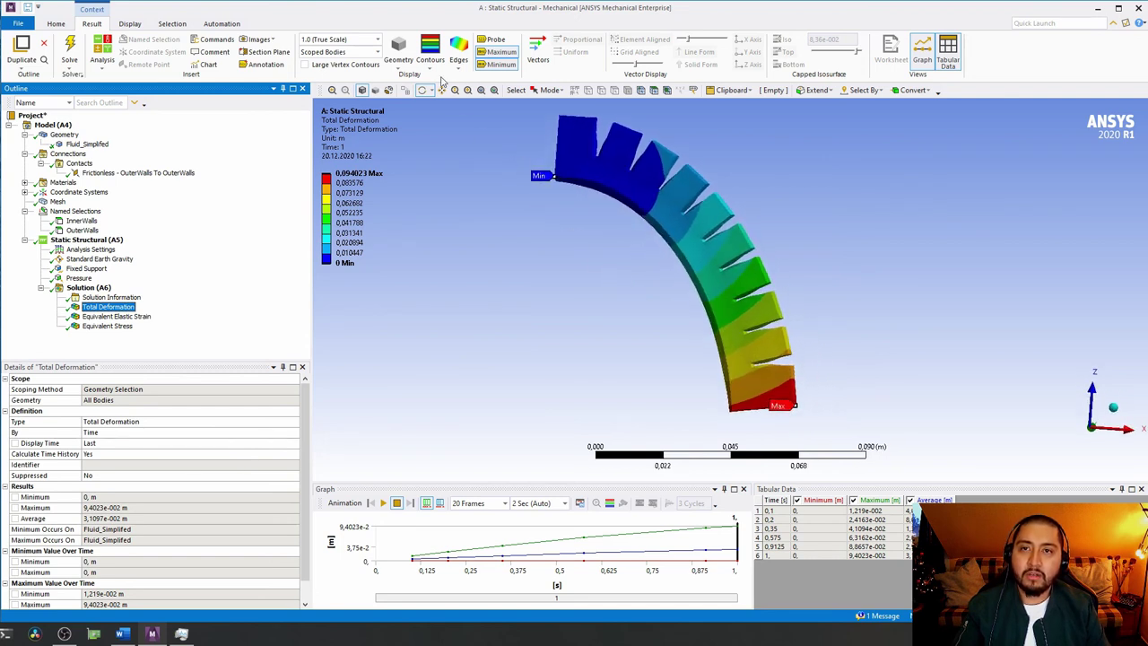
- Overlay the undeformed model on the Total Deformation plot, then switch the edge display to Show Elements
{"action": "left_click", "coordinate": [458, 62]}
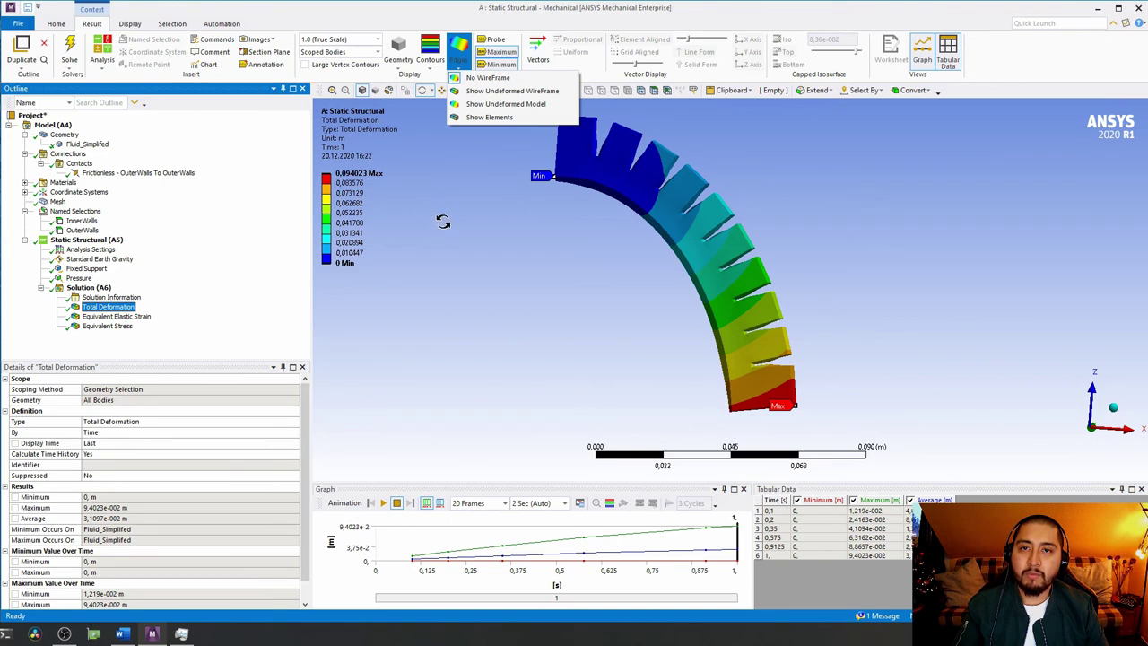
{"action": "left_click", "coordinate": [492, 106]}
{"action": "left_click", "coordinate": [458, 63]}
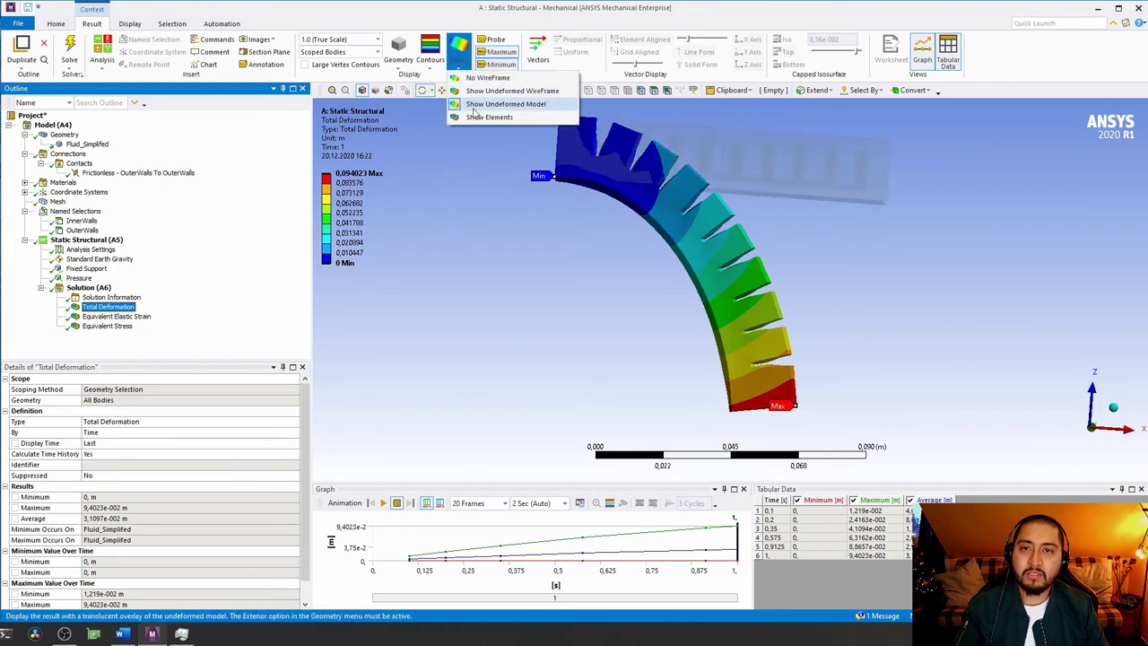
{"action": "left_click", "coordinate": [473, 106]}
{"action": "left_click", "coordinate": [458, 63]}
{"action": "left_click", "coordinate": [454, 188]}
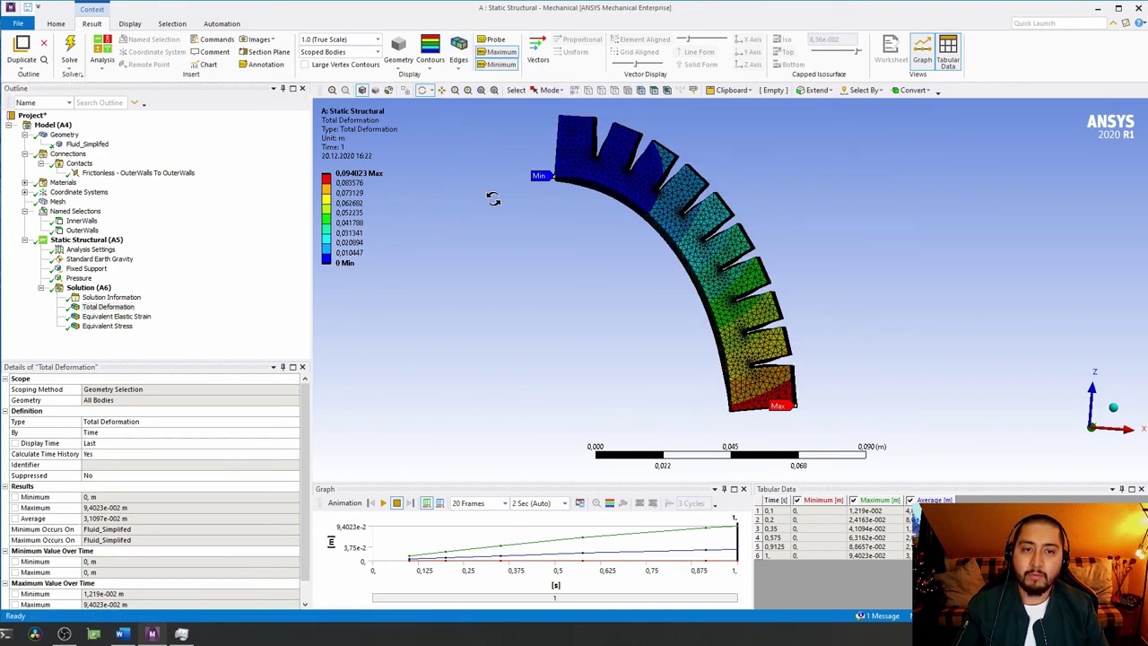
{"action": "middle_click_drag", "start_coordinate": [456, 197], "coordinate": [493, 198]}
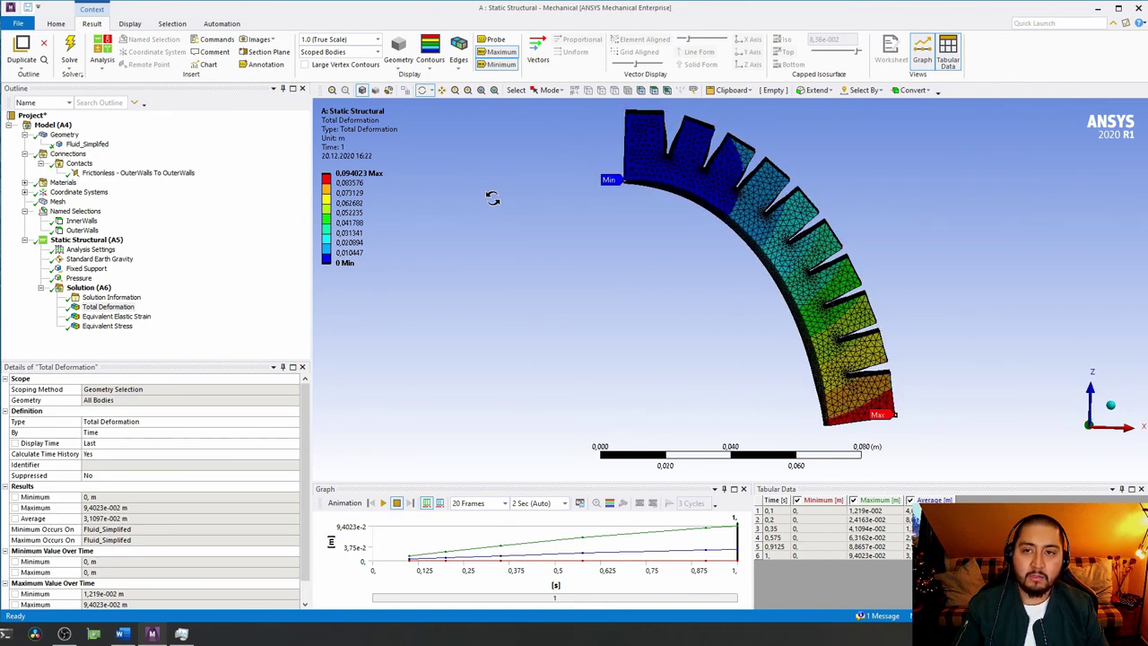
{"action": "middle_click_drag", "start_coordinate": [493, 198], "coordinate": [437, 206]}
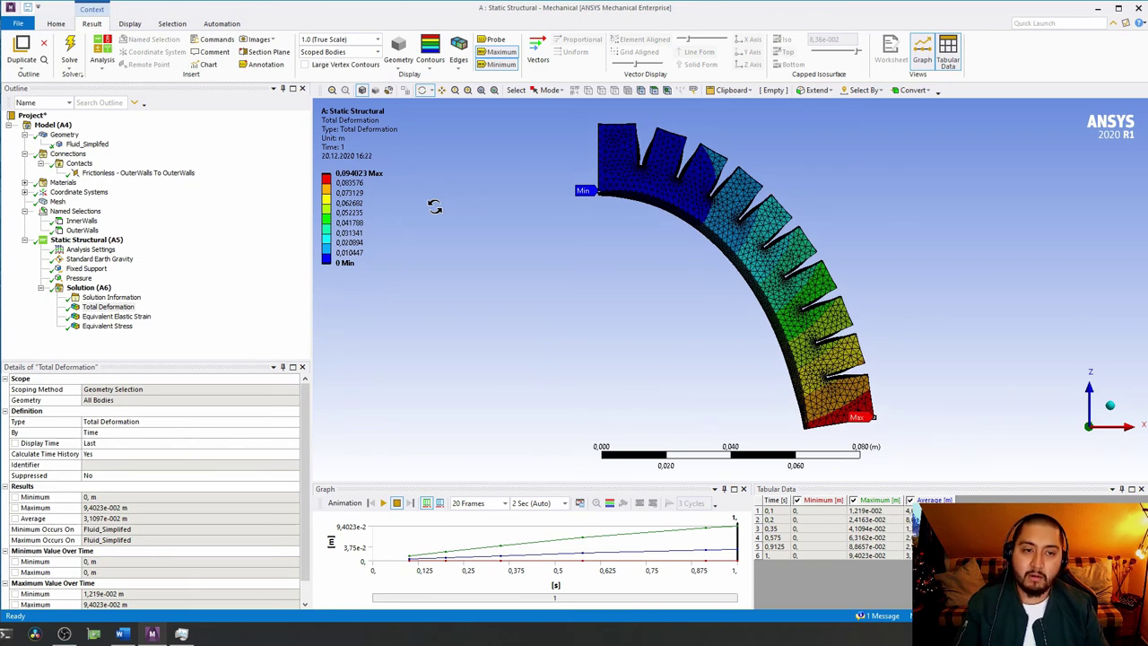
- Display the Equivalent Elastic Strain and Equivalent Stress results and examine the stress concentrations at the gaps between the chambers up close
{"action": "left_click", "coordinate": [130, 319]}
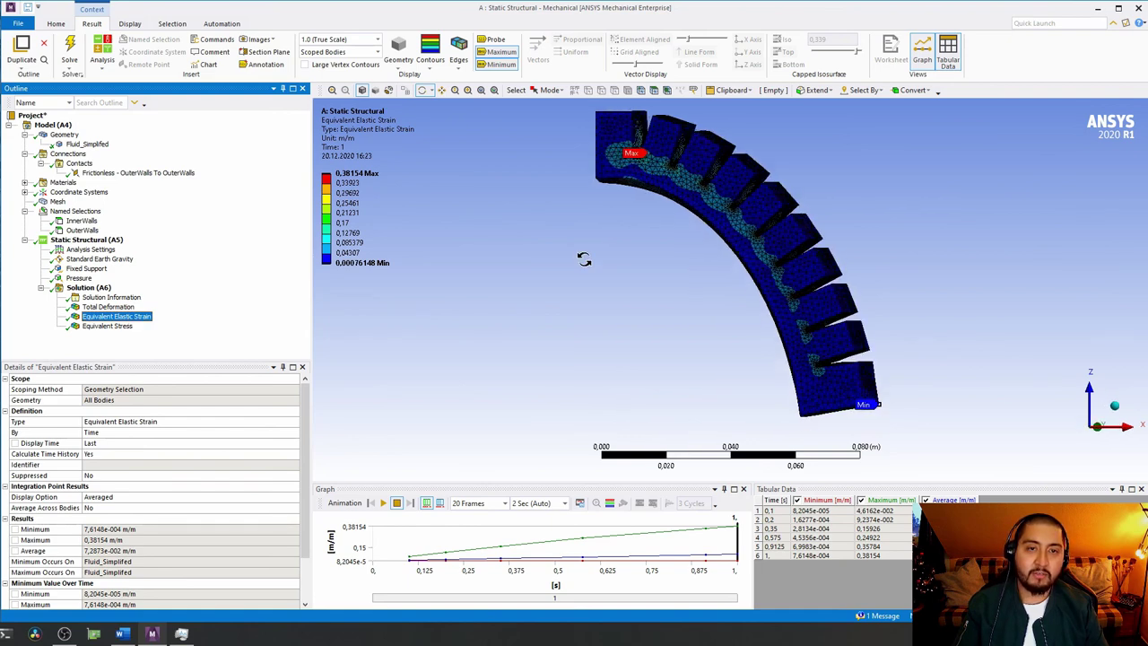
{"action": "left_click", "coordinate": [105, 328]}
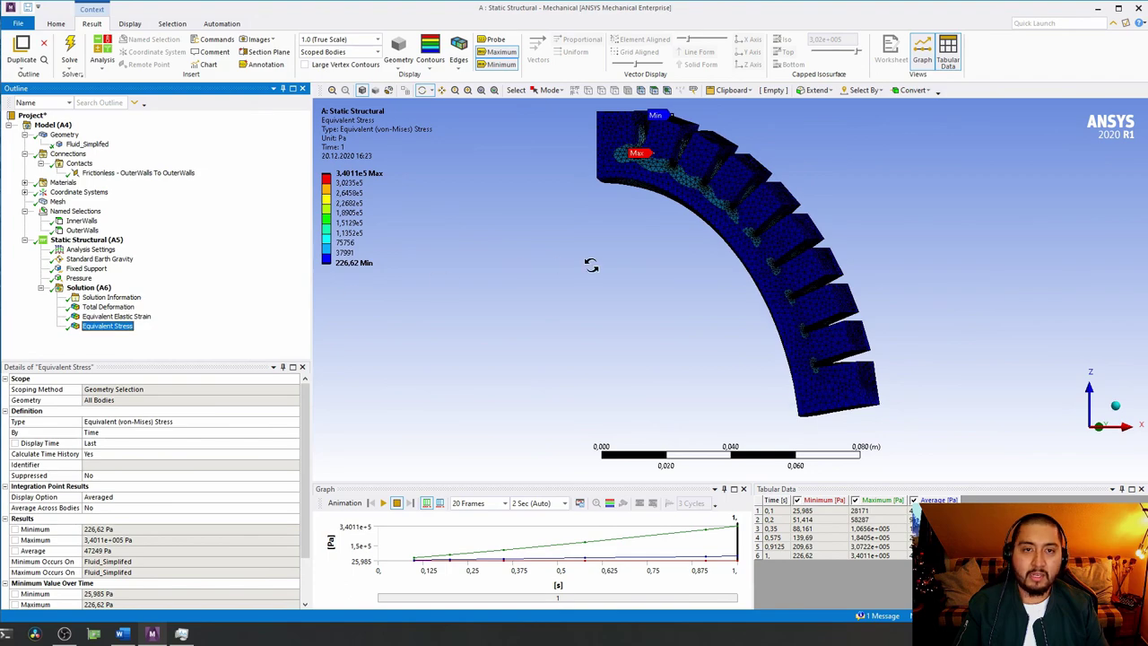
{"action": "scroll", "coordinate": [604, 264], "scroll_direction": "up", "scroll_amount": 6}
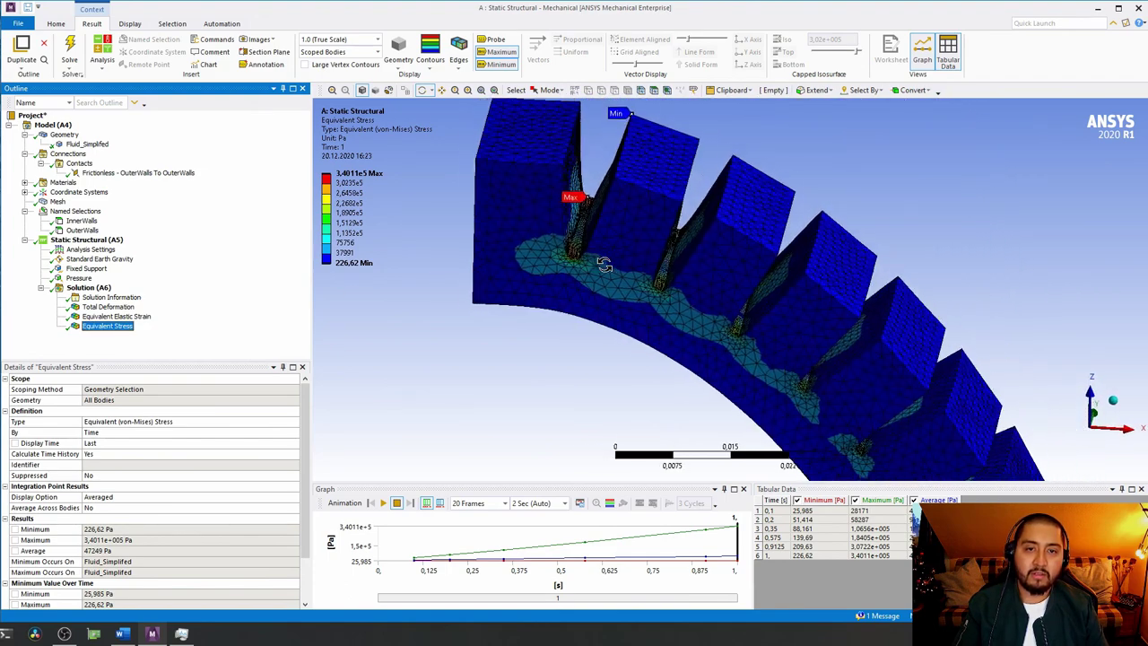
{"action": "scroll", "coordinate": [603, 264], "scroll_direction": "up", "scroll_amount": 5}
{"action": "scroll", "coordinate": [604, 264], "scroll_direction": "up", "scroll_amount": 4}
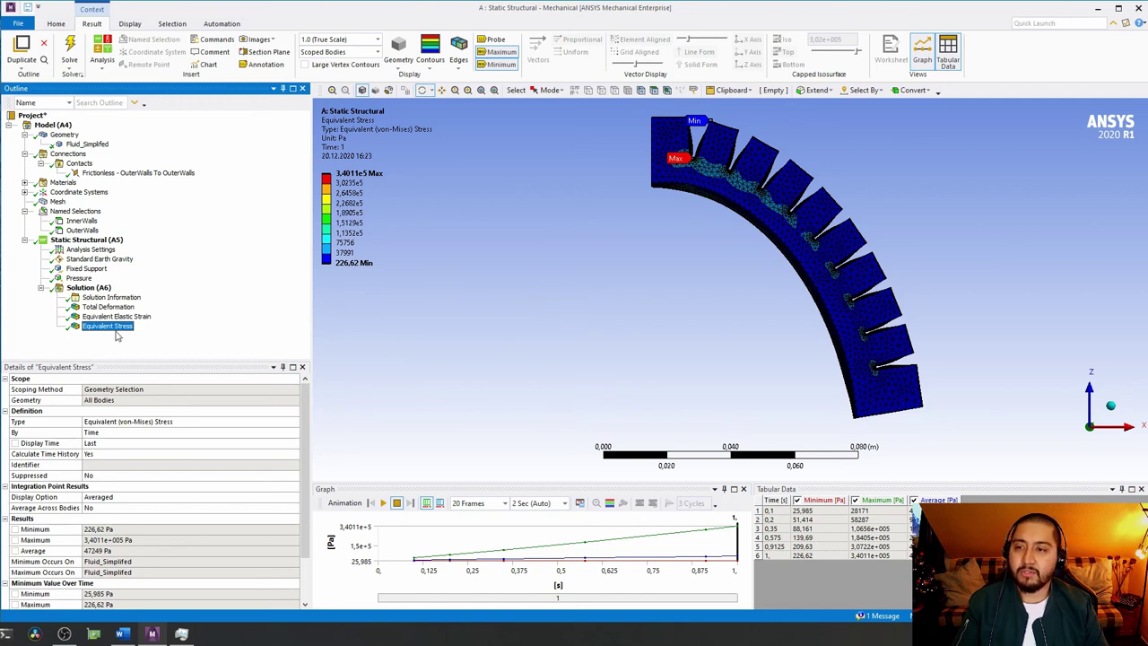
- Switch to the Workbench project schematic, save the project, and return to the Mechanical window
{"action": "left_click", "coordinate": [1097, 11]}
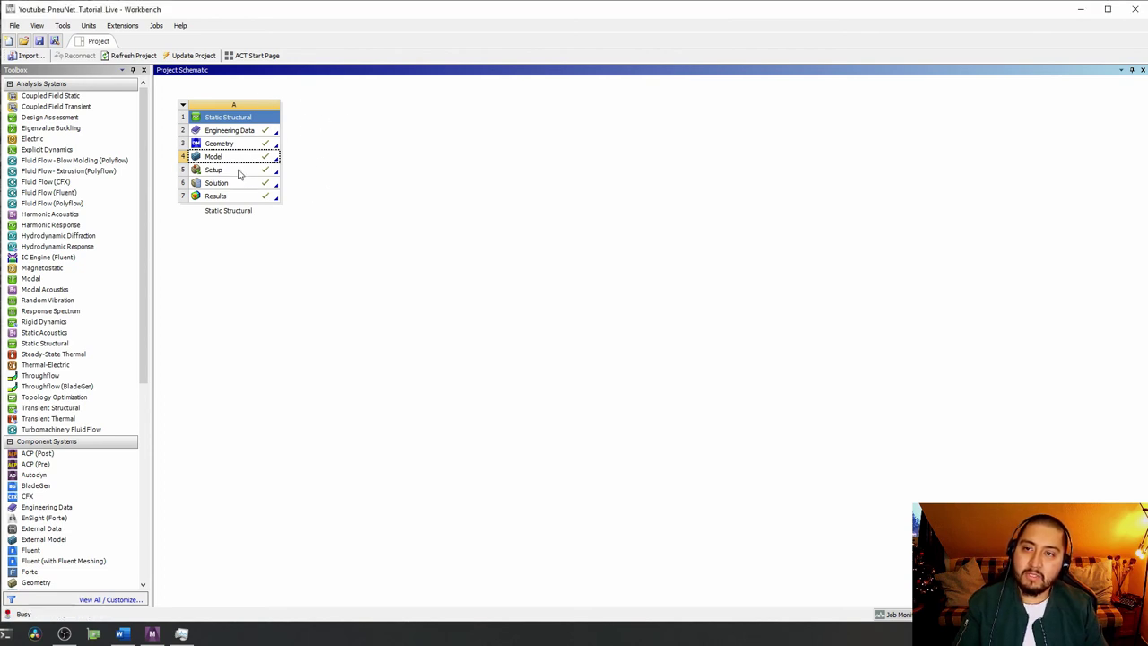
{"action": "left_click", "coordinate": [236, 198]}
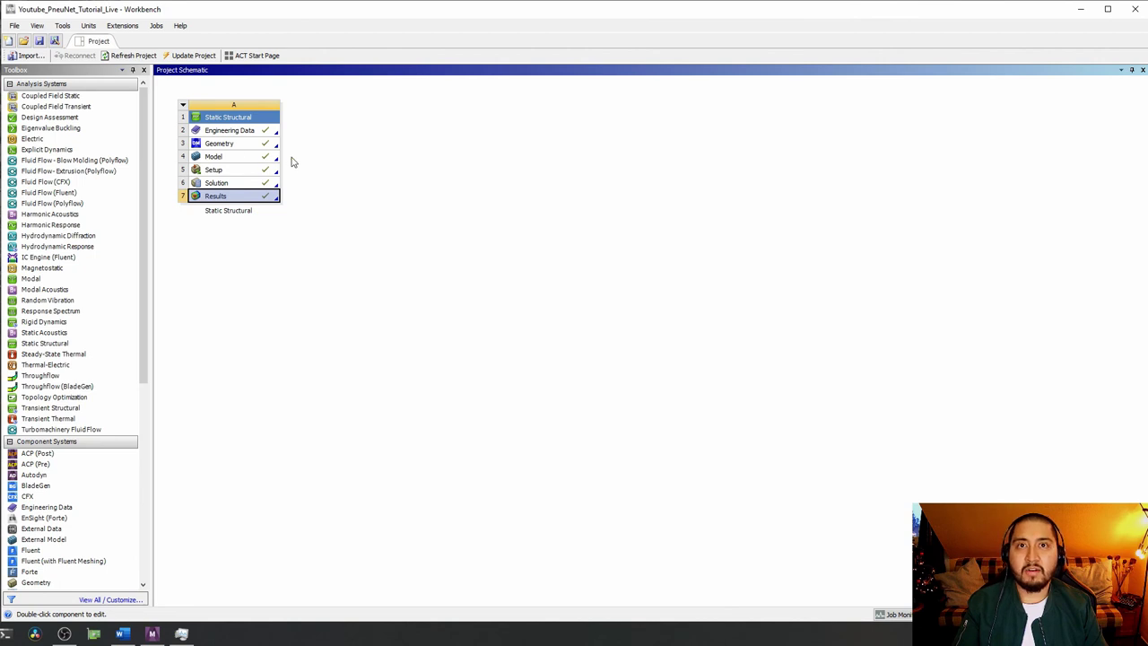
{"action": "left_click", "coordinate": [40, 41]}
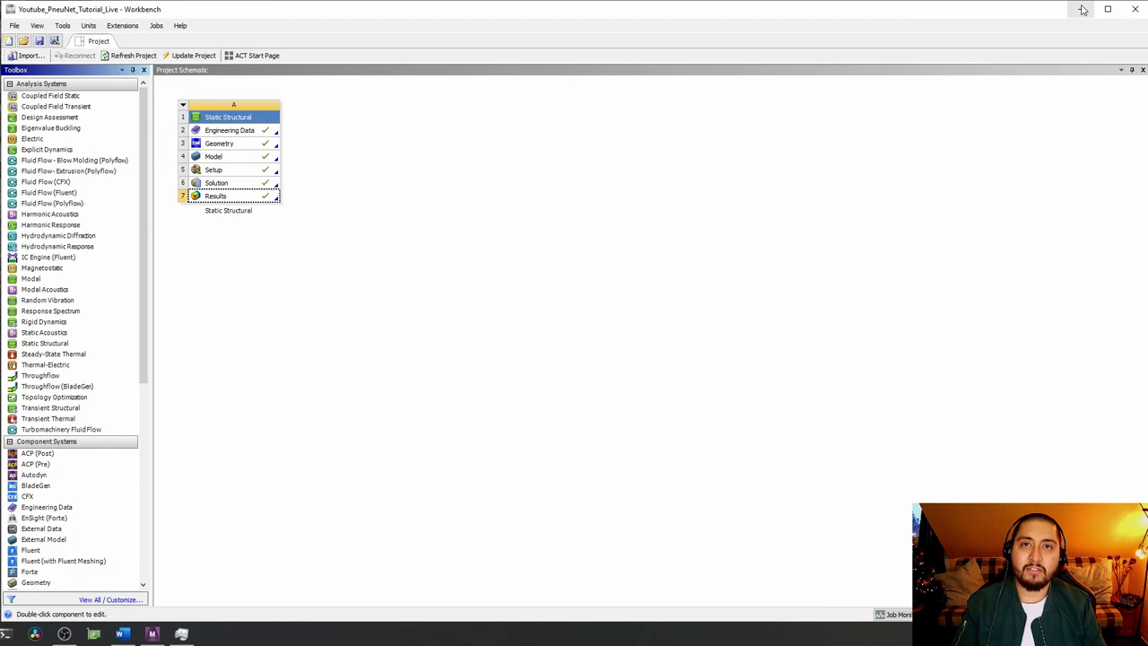
{"action": "left_click", "coordinate": [151, 634]}
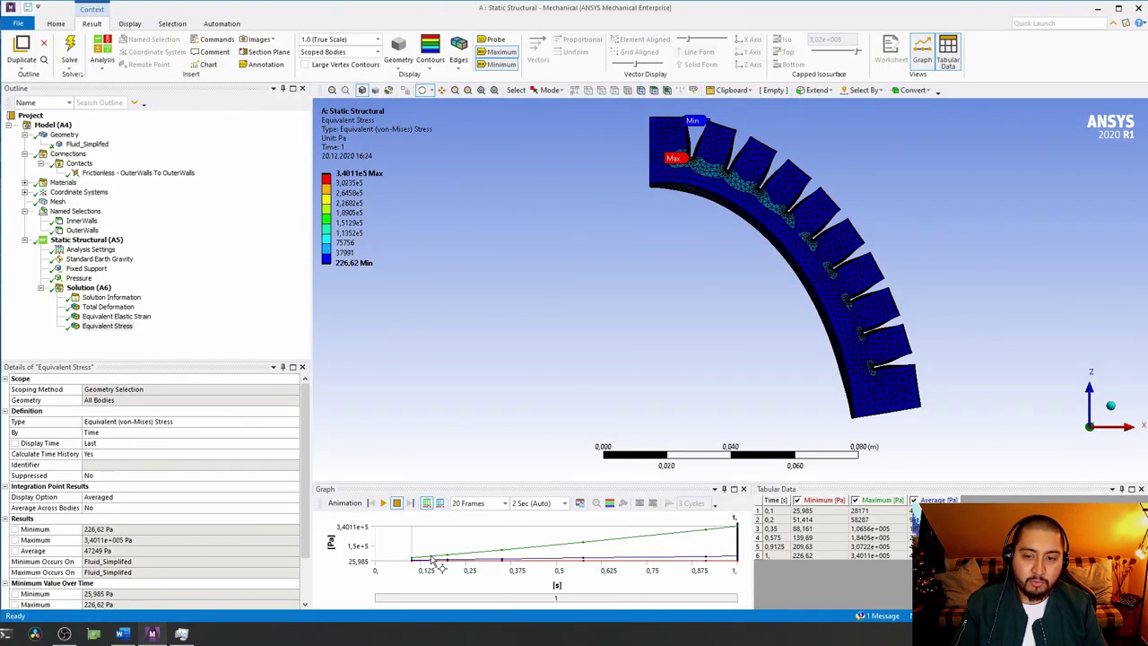
- Go through the Total Deformation, Equivalent Elastic Strain and Equivalent Stress results again to compare them
{"action": "left_click", "coordinate": [106, 307]}
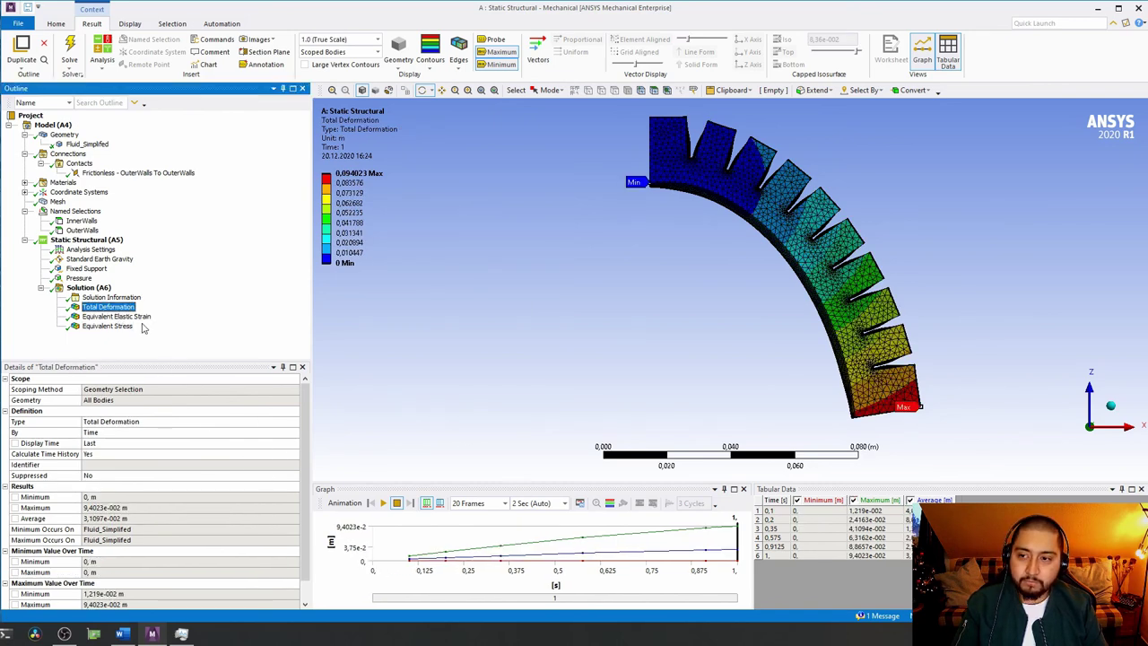
{"action": "left_click", "coordinate": [135, 316]}
{"action": "left_click", "coordinate": [119, 328]}
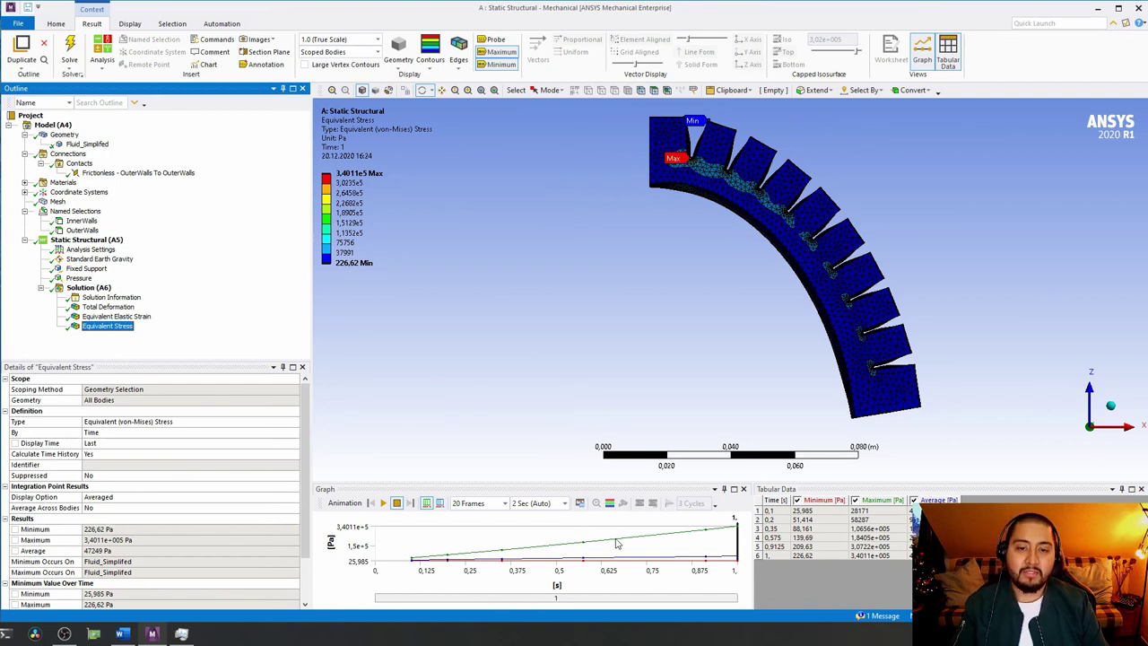
- Set the Equivalent Stress display time to 0.5033 s on the time graph and retrieve the result
{"action": "left_click", "coordinate": [557, 561]}
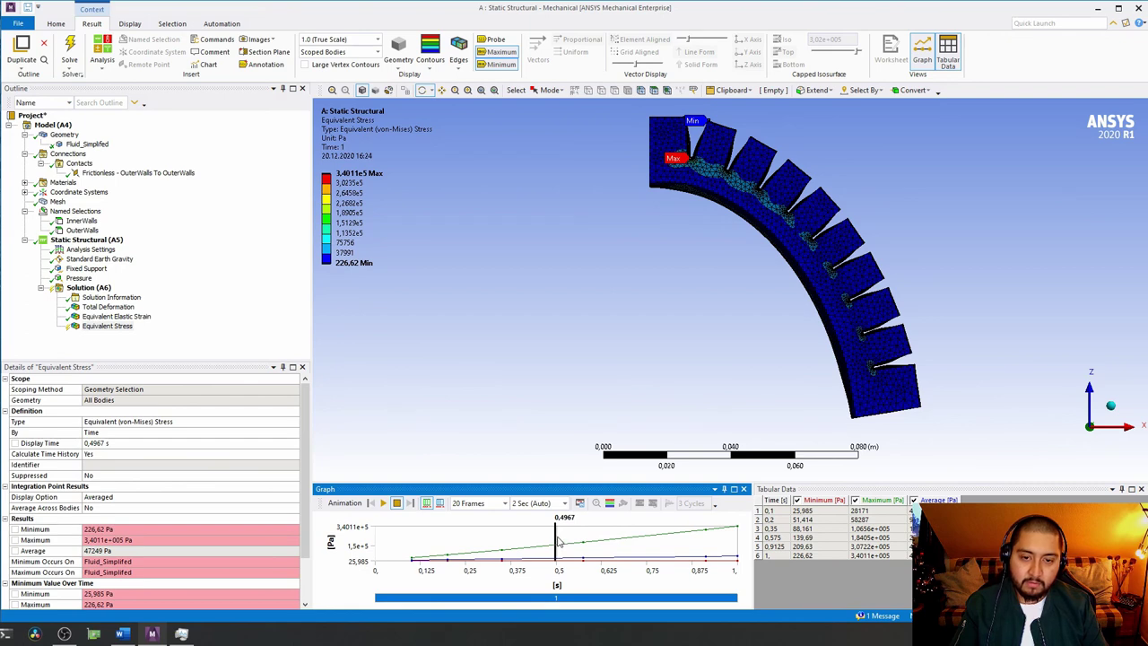
{"action": "left_click", "coordinate": [559, 539]}
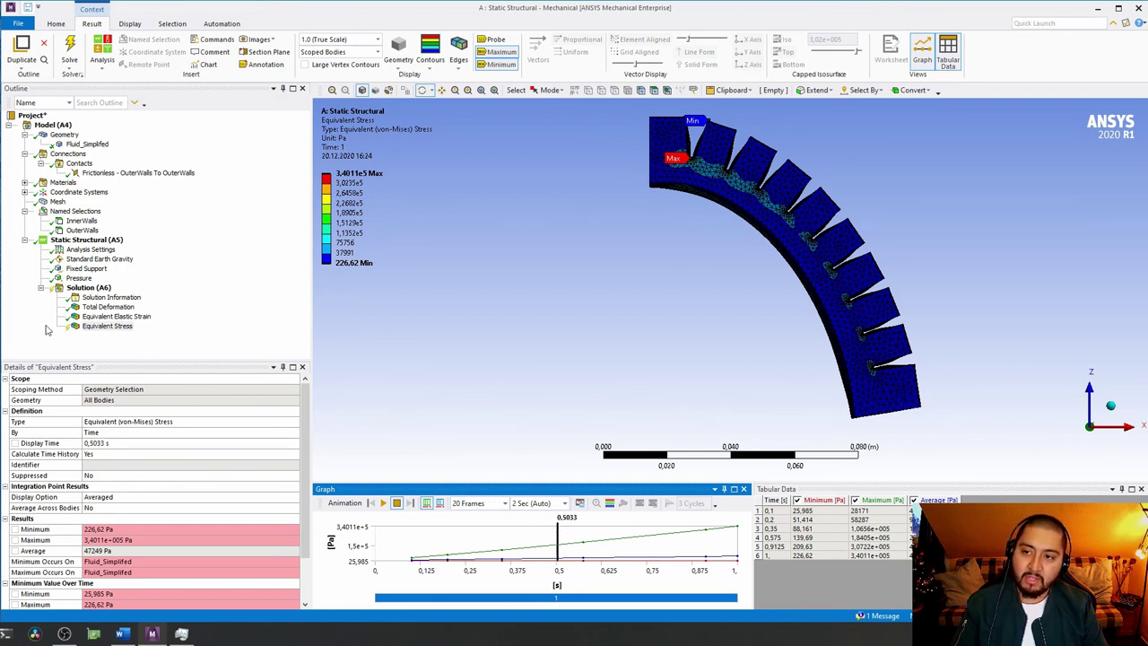
{"action": "left_click", "coordinate": [100, 326]}
{"action": "right_click", "coordinate": [98, 327]}
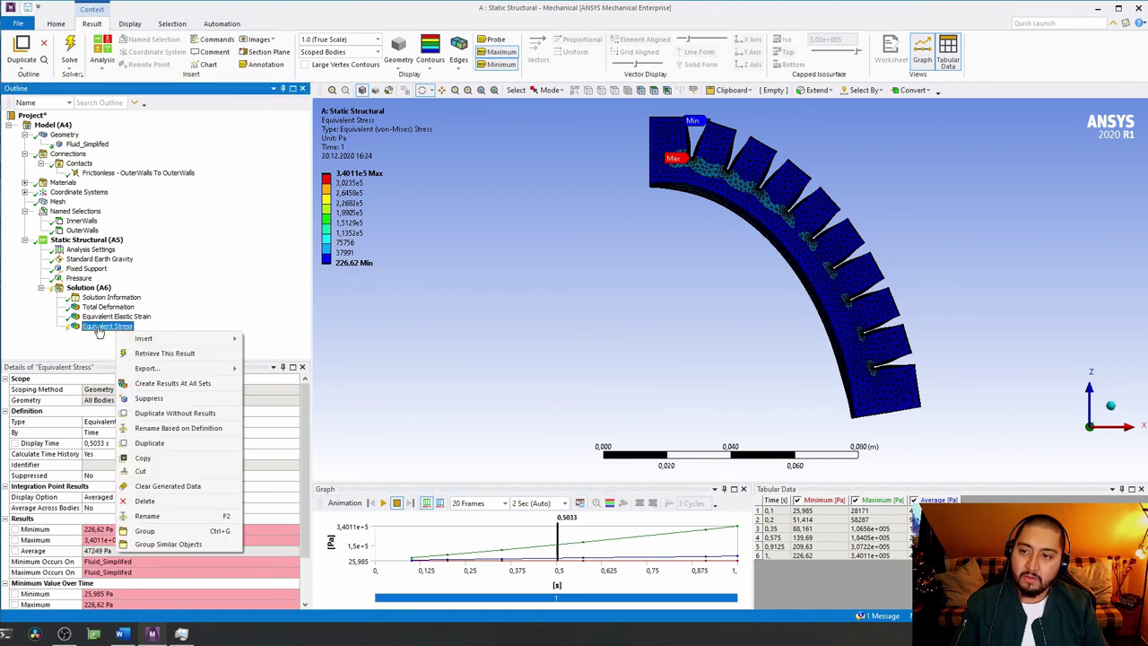
{"action": "left_click", "coordinate": [150, 354]}
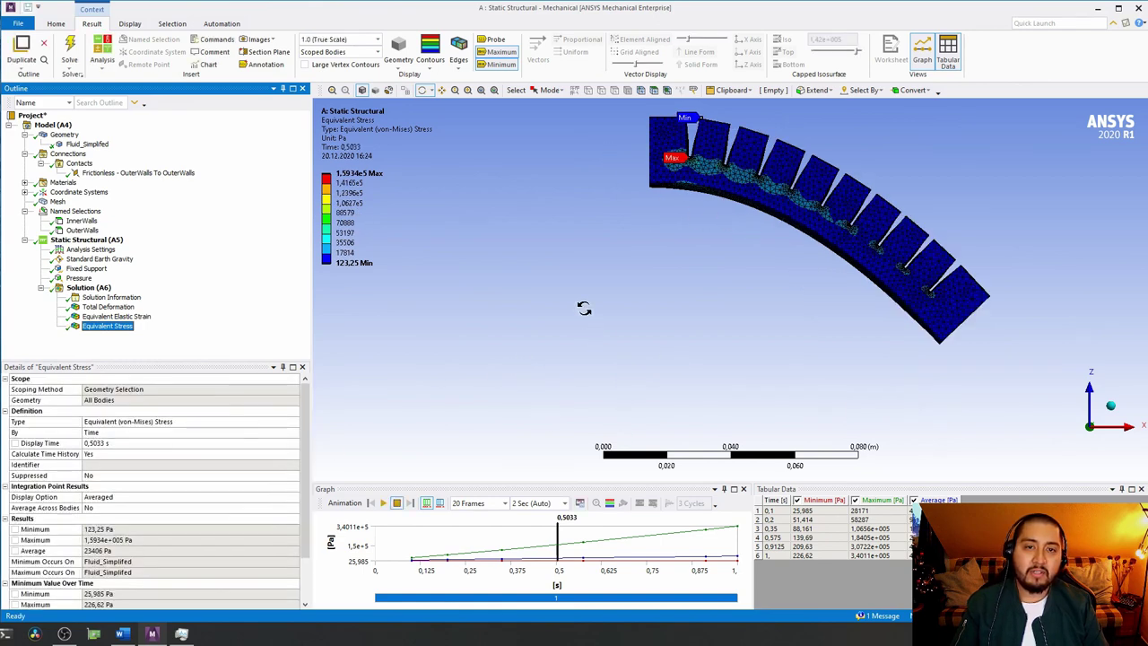
- Retrieve the Equivalent Stress result at 0.2 s, then bring its display time back to 1 s
{"action": "right_click", "coordinate": [448, 556]}
{"action": "left_click", "coordinate": [446, 549]}
{"action": "right_click", "coordinate": [448, 542]}
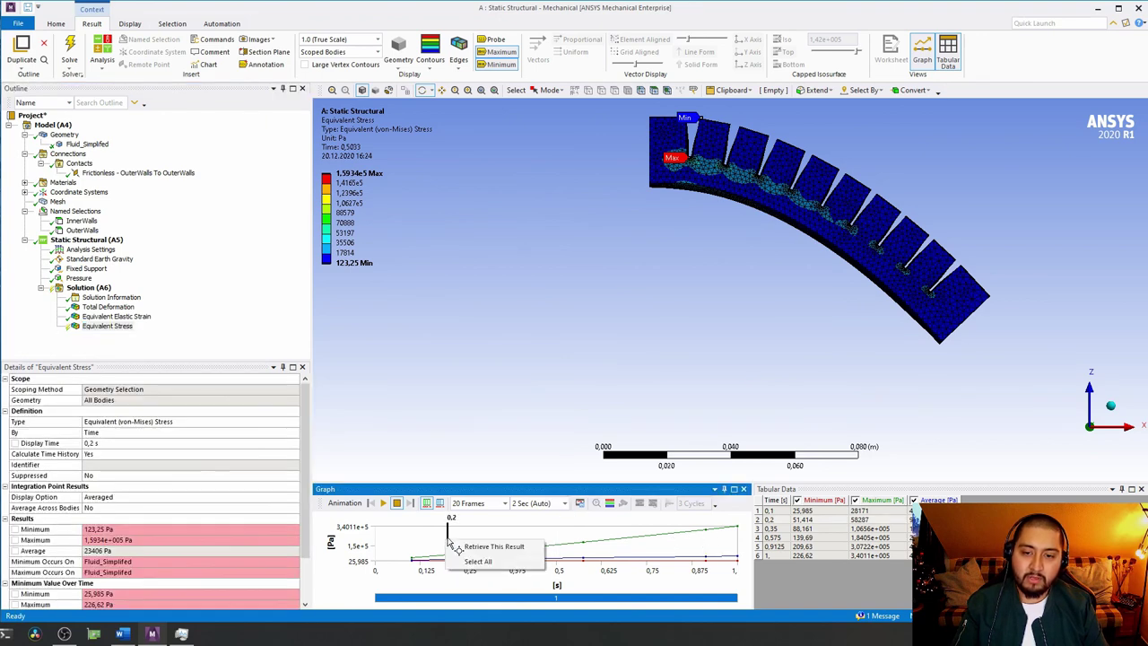
{"action": "left_click", "coordinate": [455, 549]}
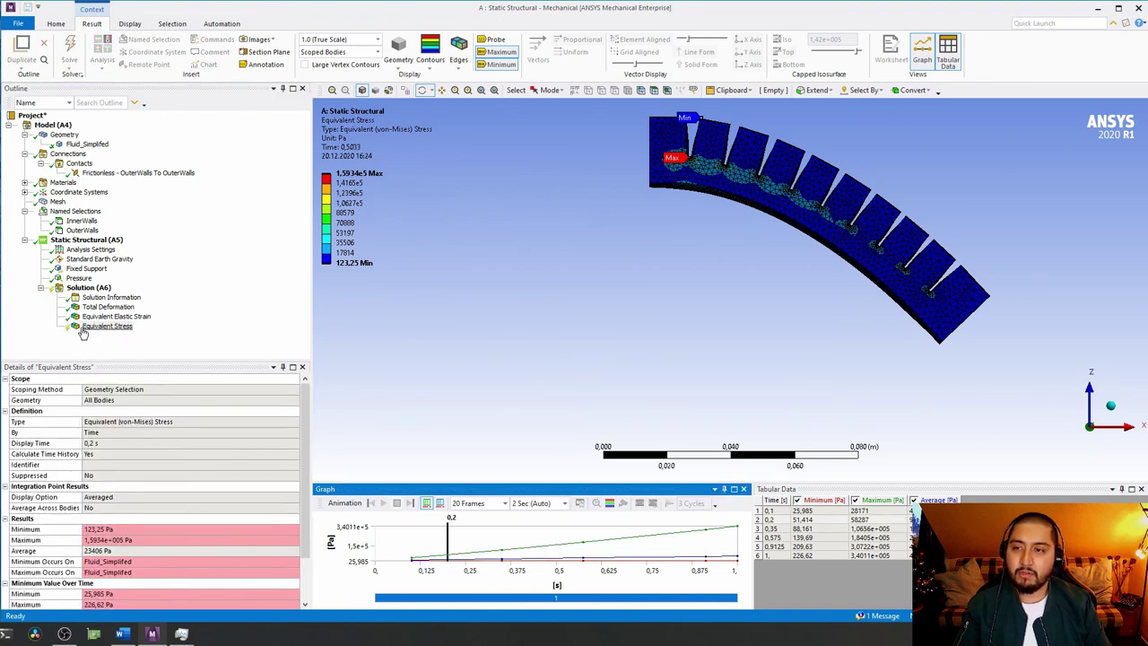
{"action": "right_click", "coordinate": [104, 337]}
{"action": "left_click", "coordinate": [77, 337]}
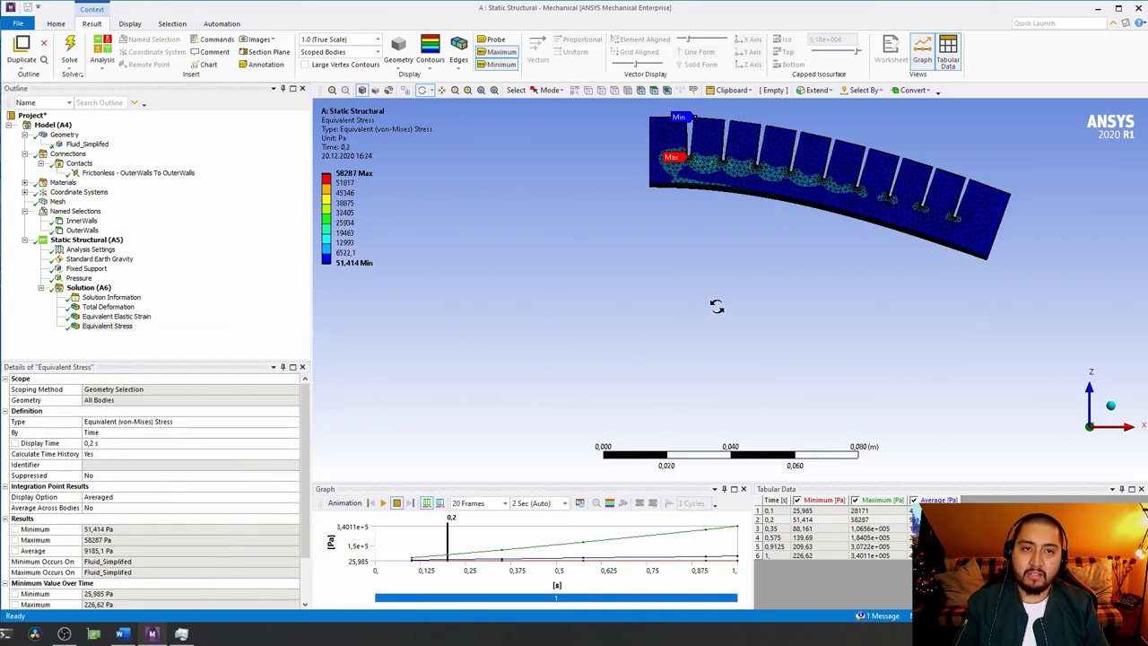
{"action": "left_click", "coordinate": [737, 531]}
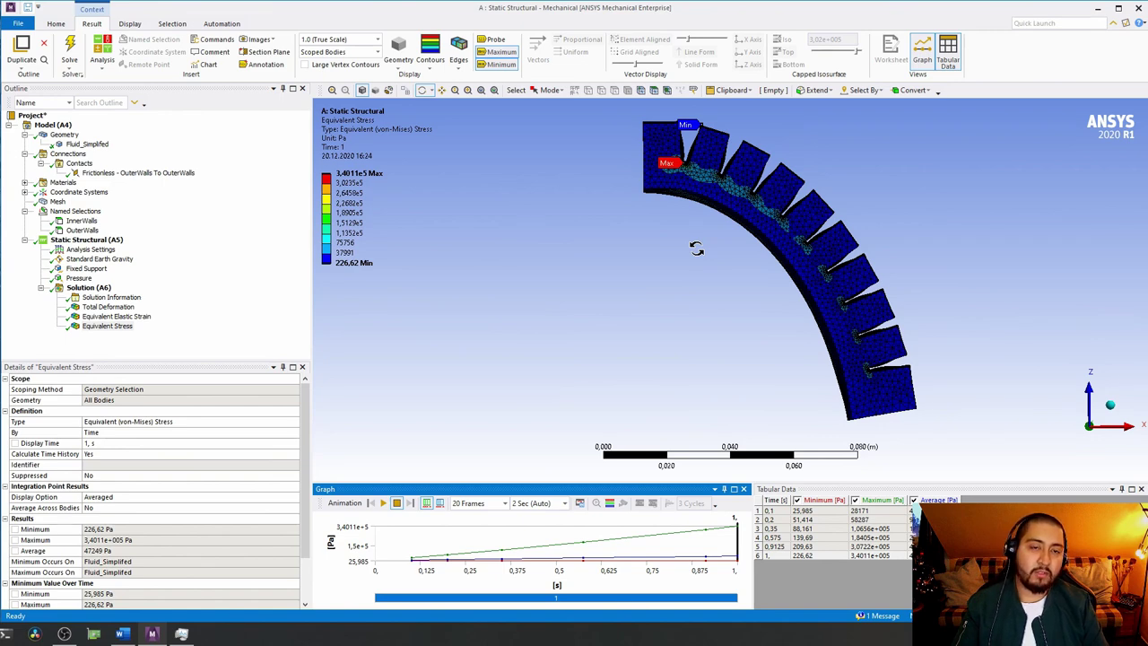
{"action": "scroll", "coordinate": [696, 248], "scroll_direction": "down", "scroll_amount": 1}
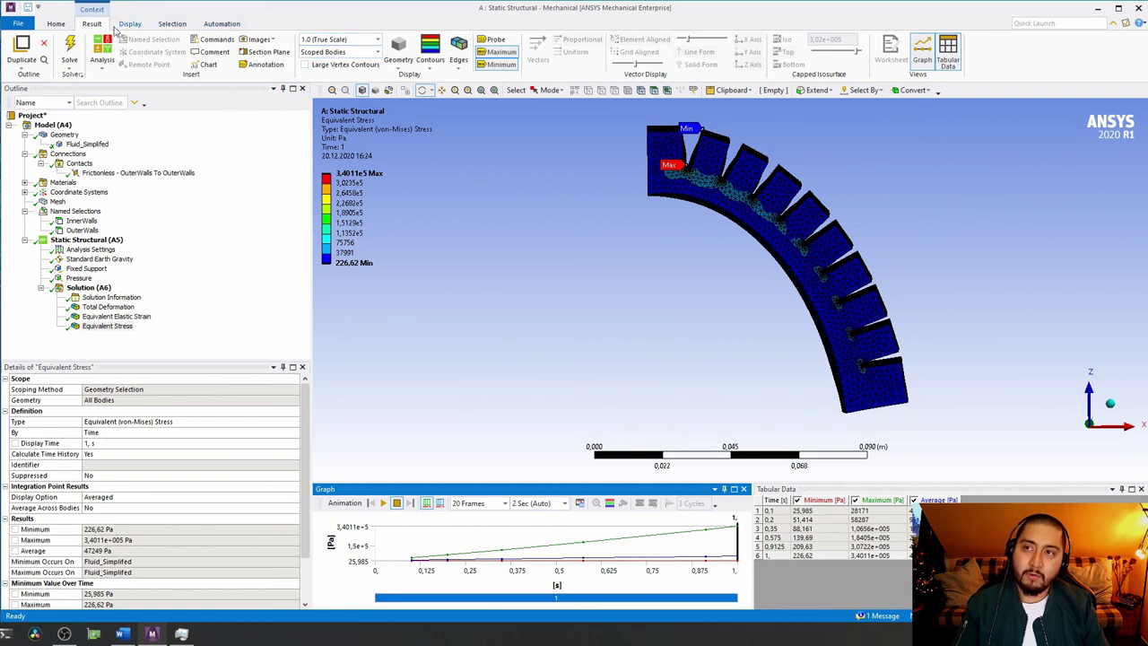
- View the stress plot at the 0.5x Auto deformation scale, then return it to 1.0 (True Scale)
{"action": "left_click", "coordinate": [377, 41]}
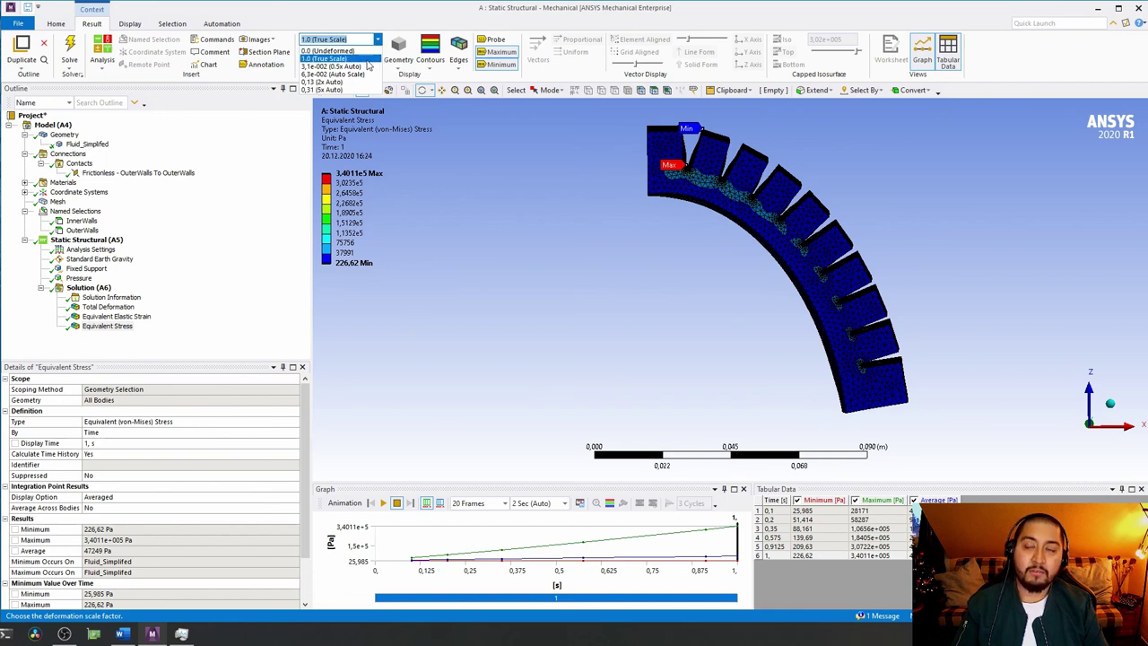
{"action": "left_click", "coordinate": [359, 67]}
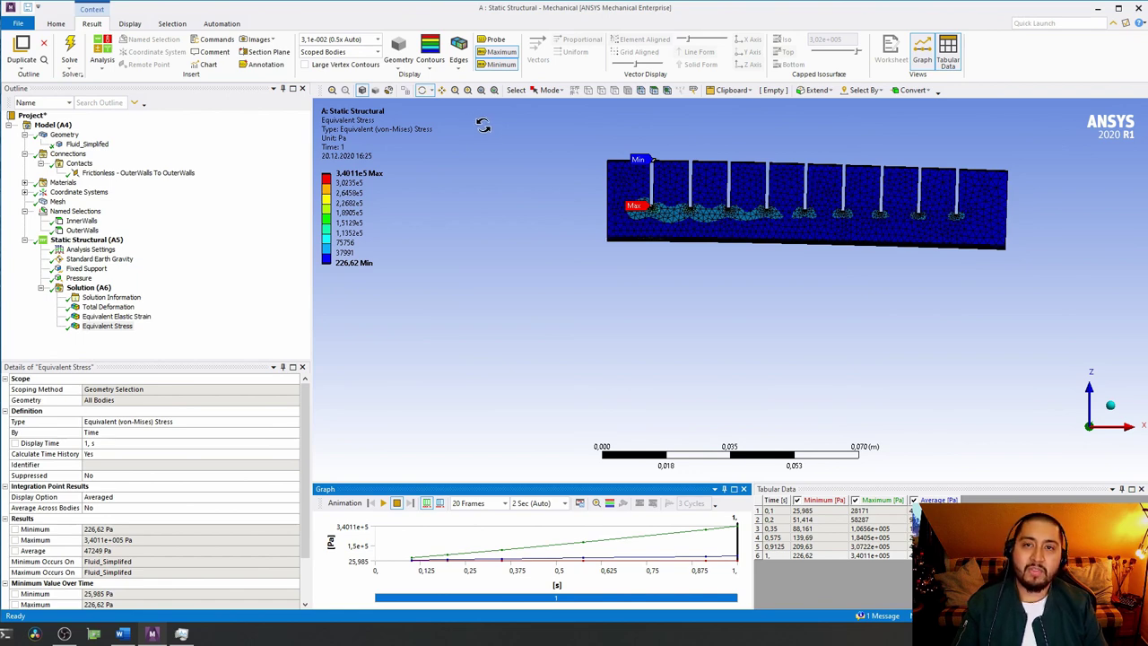
{"action": "left_click", "coordinate": [378, 40]}
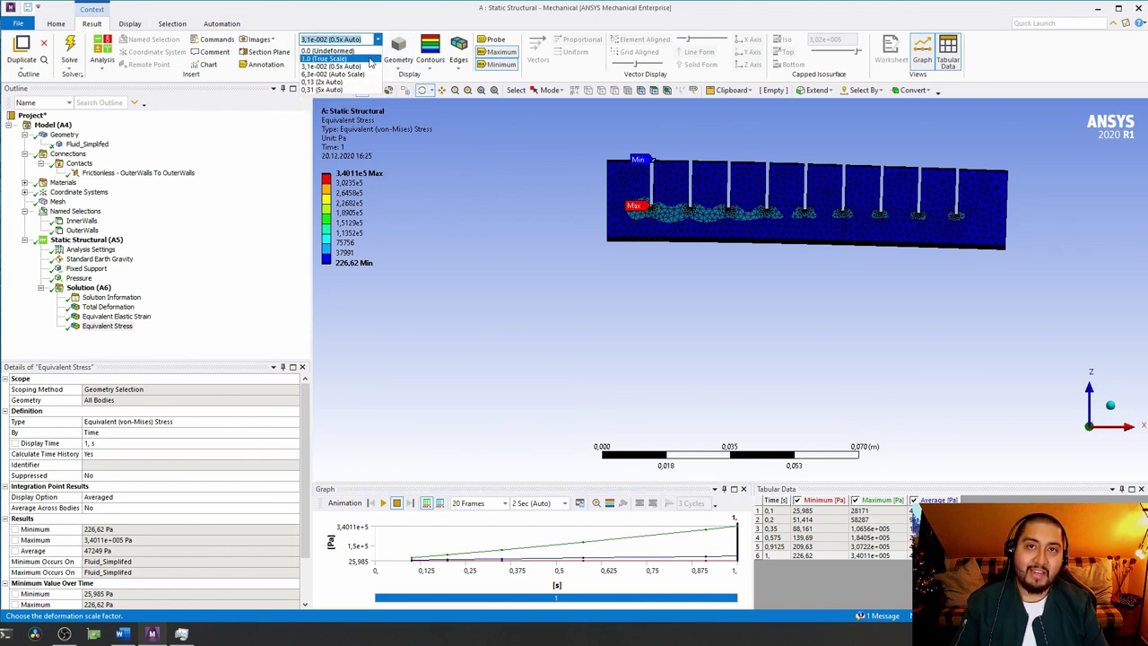
{"action": "left_click", "coordinate": [370, 61]}
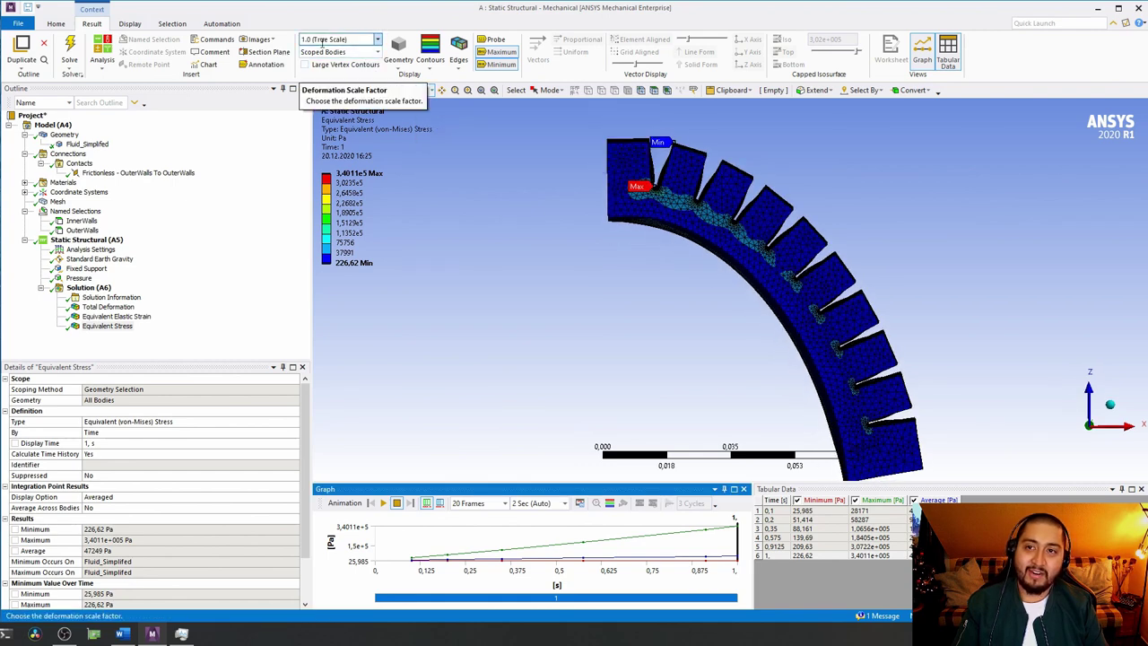
{"action": "middle_click_drag", "start_coordinate": [619, 216], "coordinate": [632, 198]}
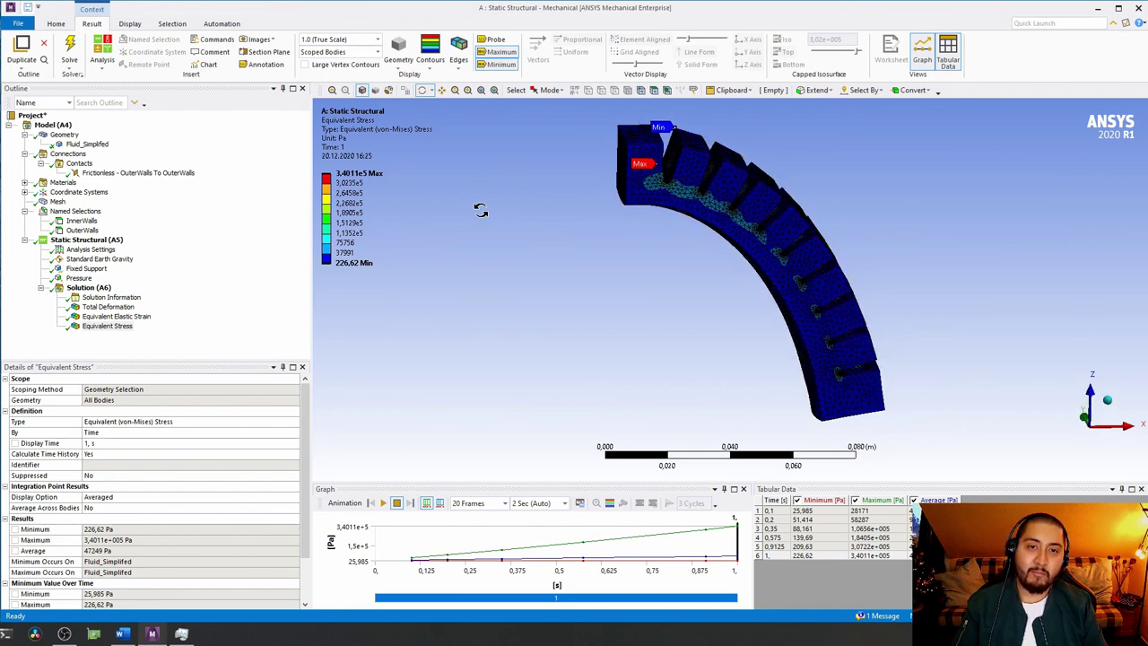
{"action": "left_click_drag", "start_coordinate": [480, 209], "coordinate": [568, 245]}
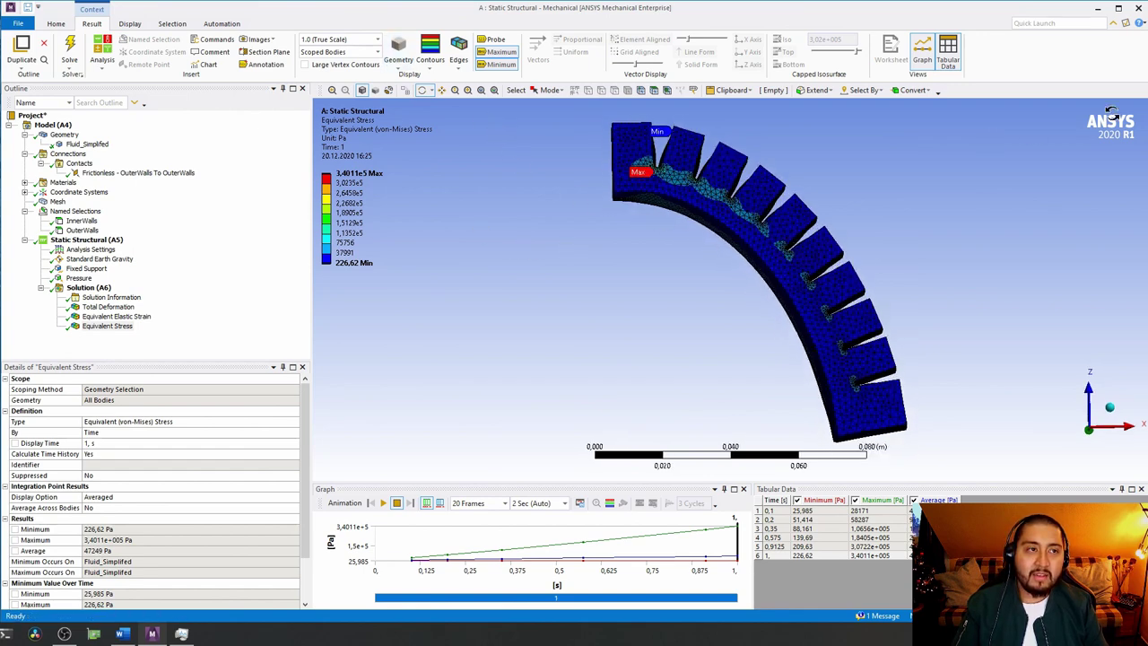
{"action": "left_click_drag", "start_coordinate": [1098, 215], "coordinate": [984, 196]}
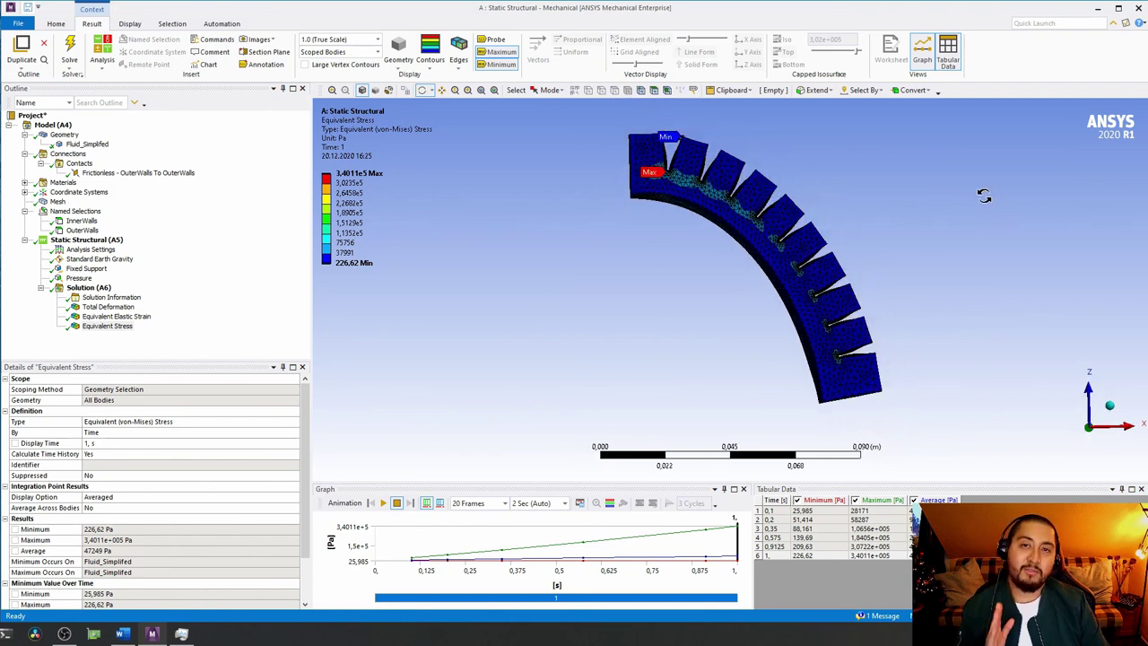